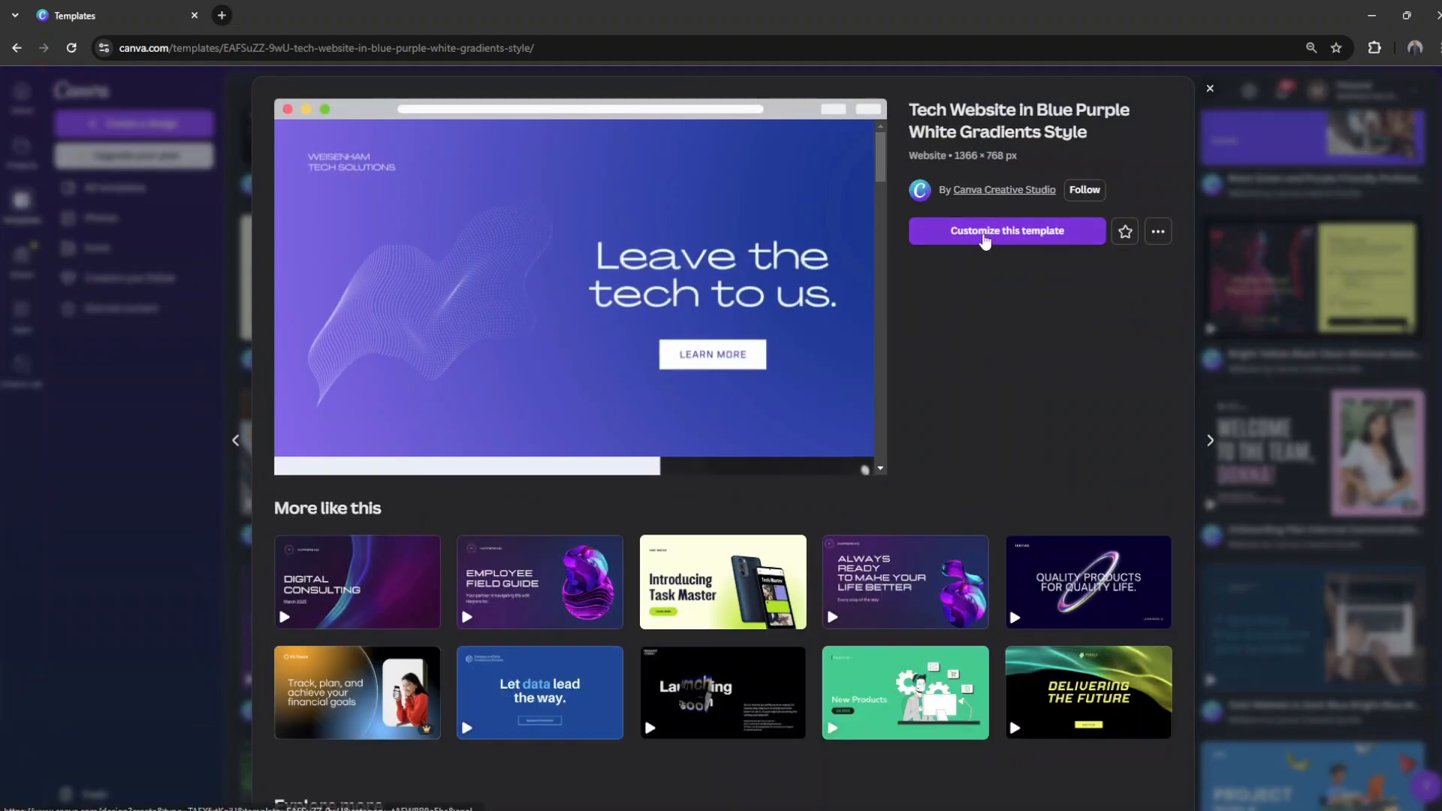
Step: Start a new design from the Tech Website in Blue Purple White Gradients Style template
left_click(982, 235)
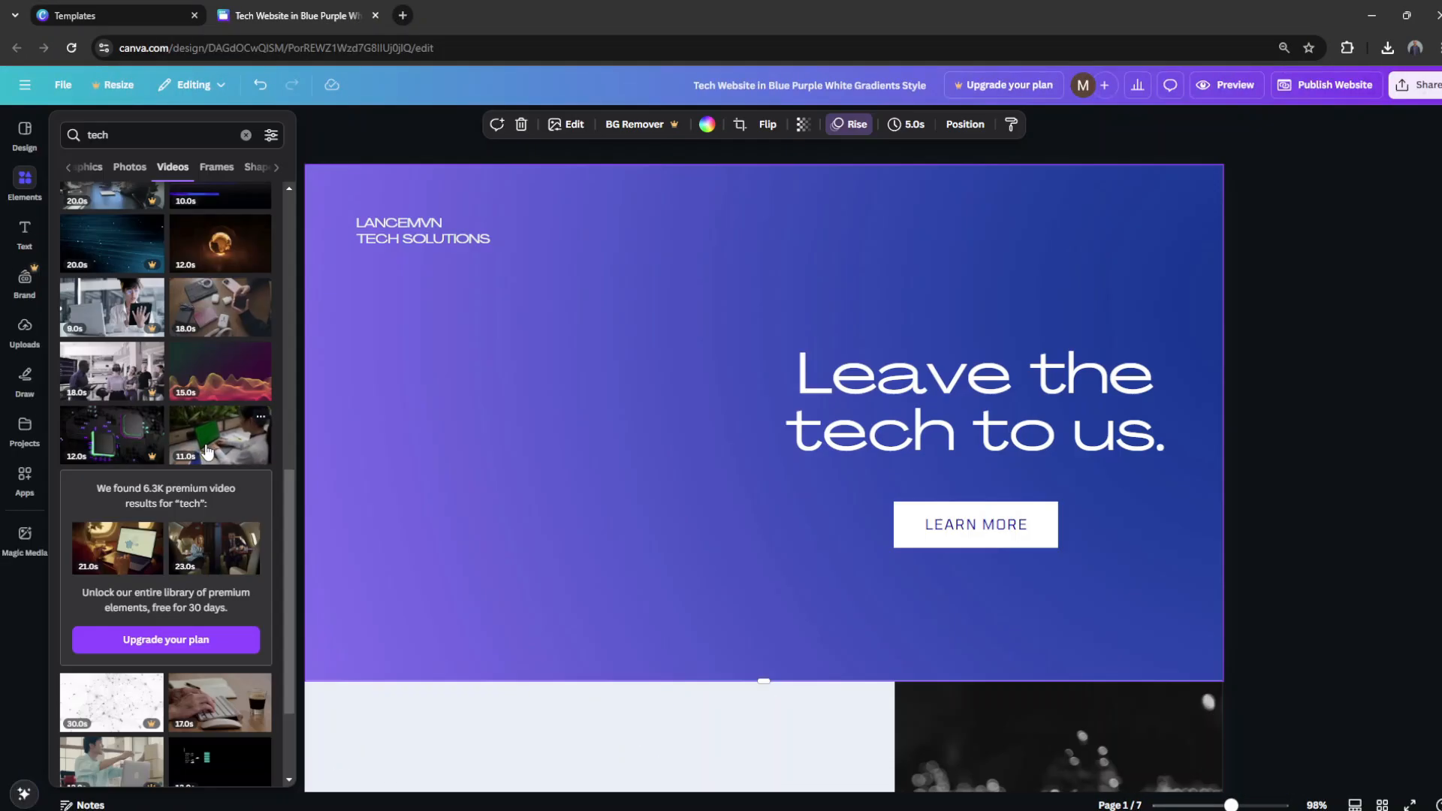
left_click(207, 451)
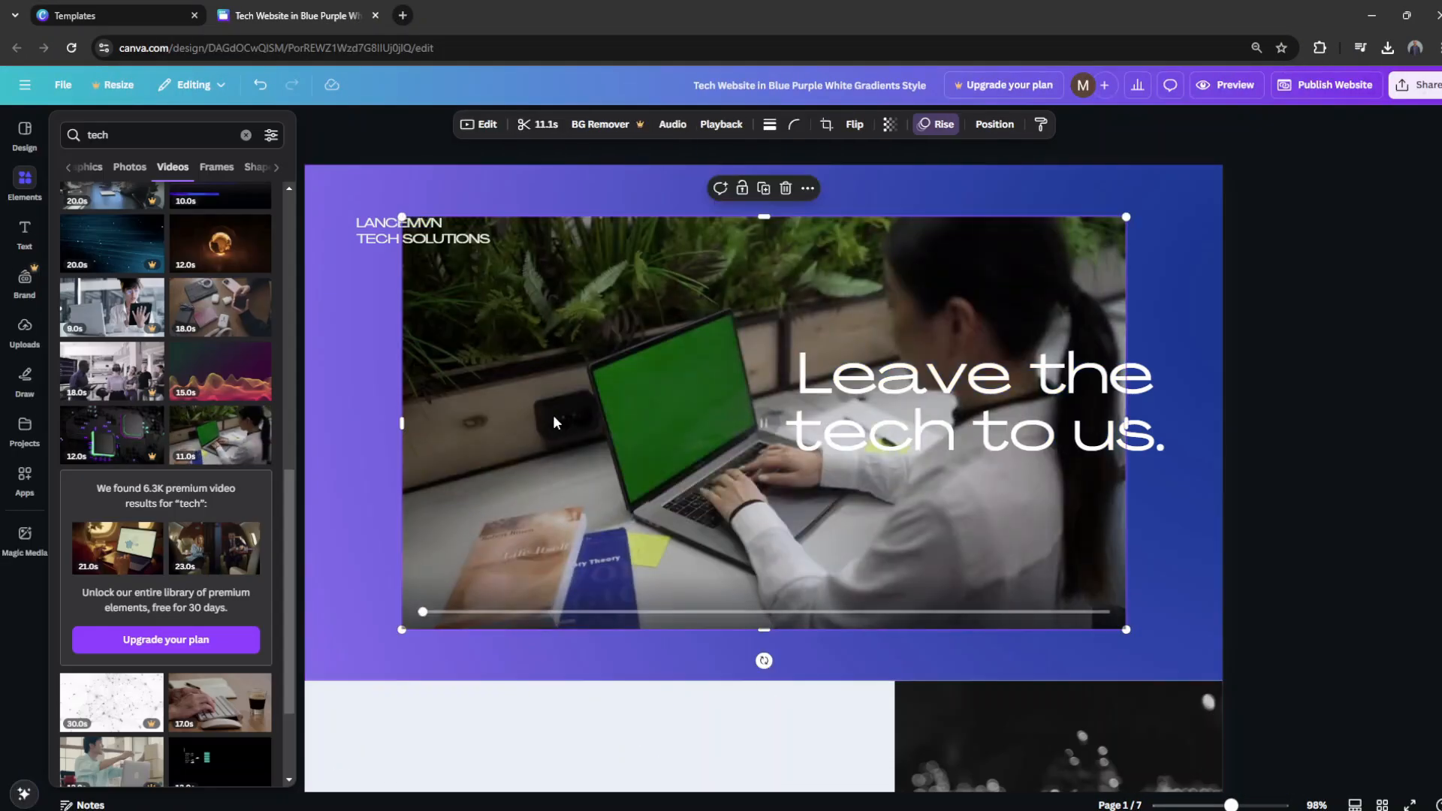
Step: Move and enlarge the laptop video to cover the first page, and place it behind the page text
left_click_drag(553, 415, 458, 372)
left_click_drag(1036, 579, 1218, 682)
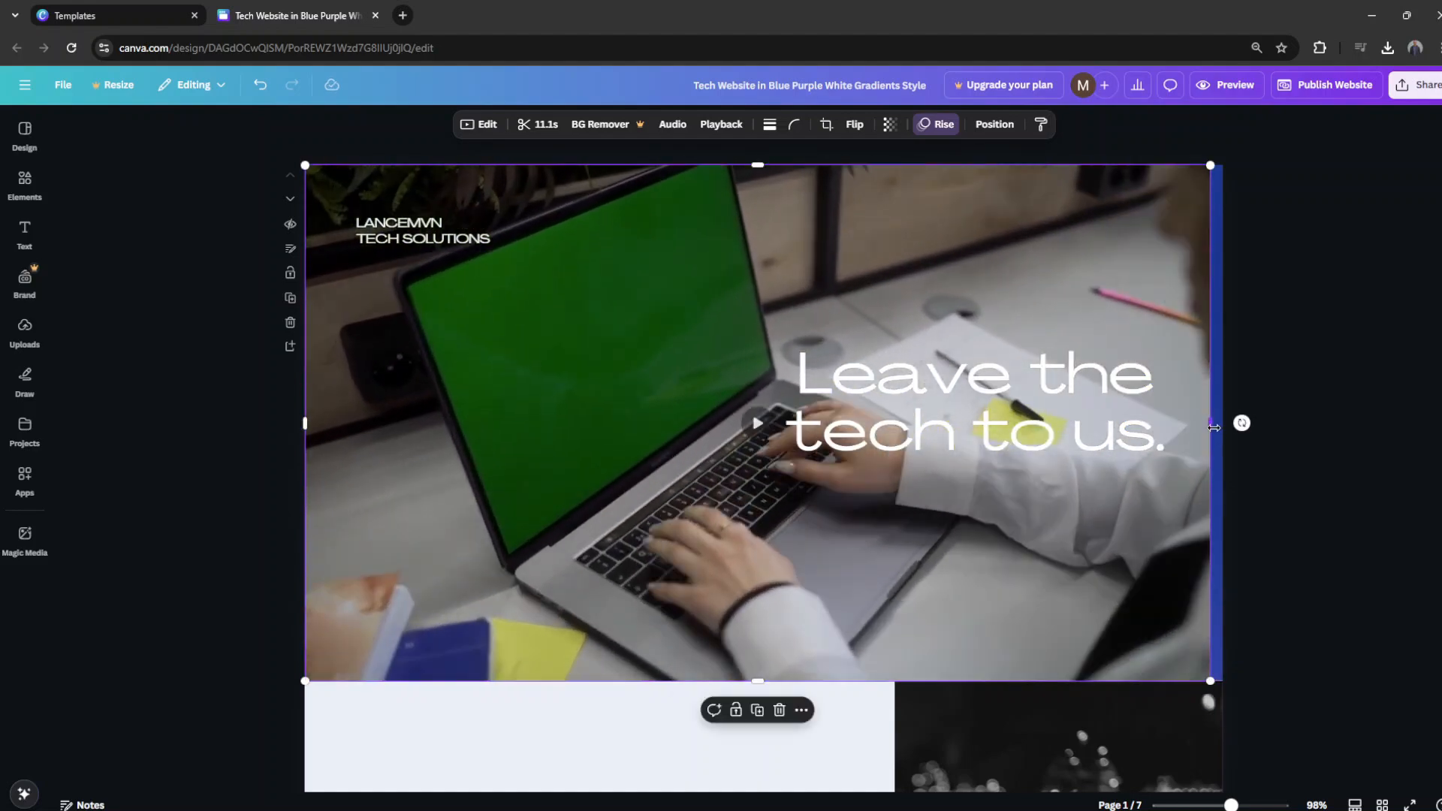
left_click(994, 124)
left_click(228, 157)
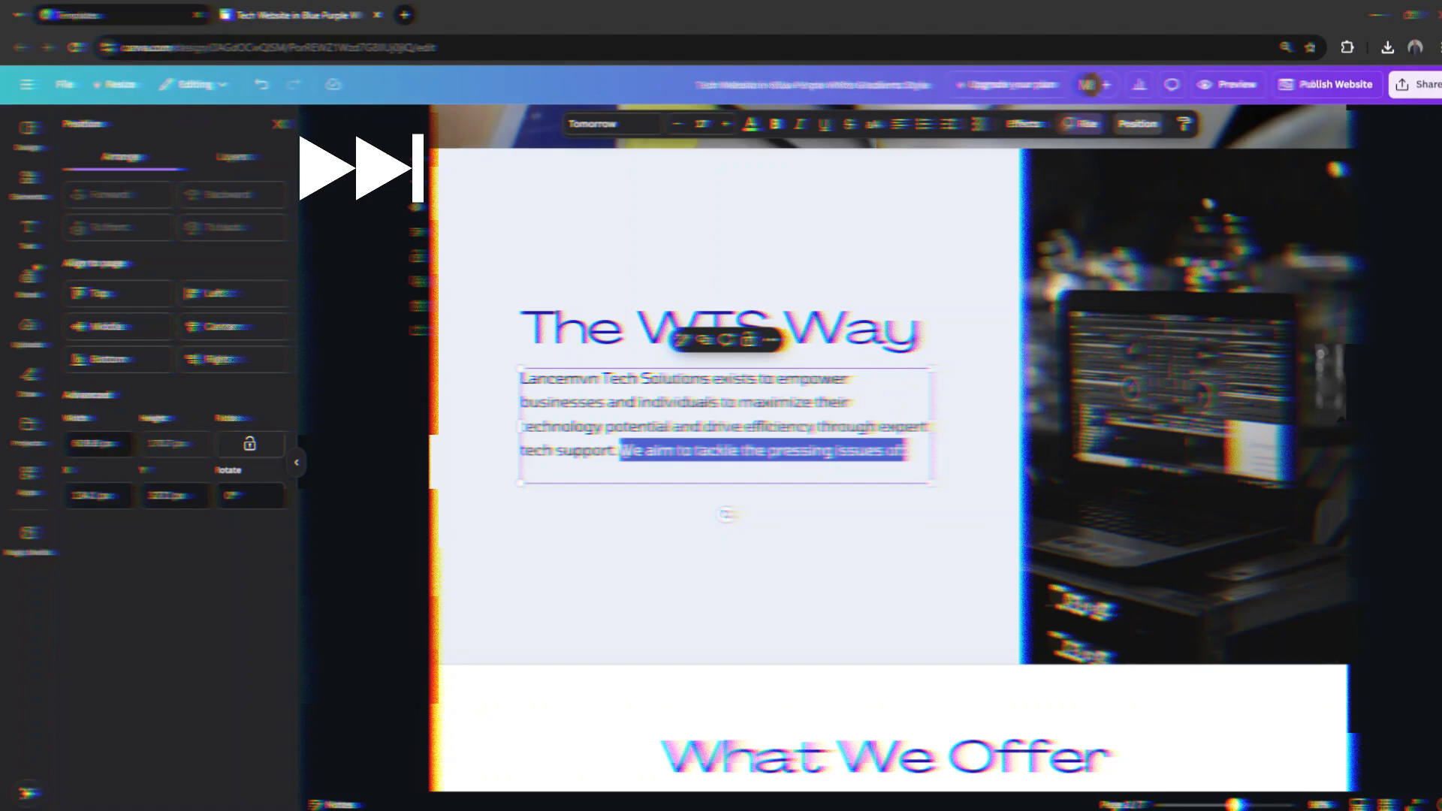
Step: Replace the services section heading with "We aim to tackle the pressing issues of:" and change its font
key("ctrl+x")
scroll(881, 526, "down", 7)
triple_click(882, 225)
key("ctrl+v")
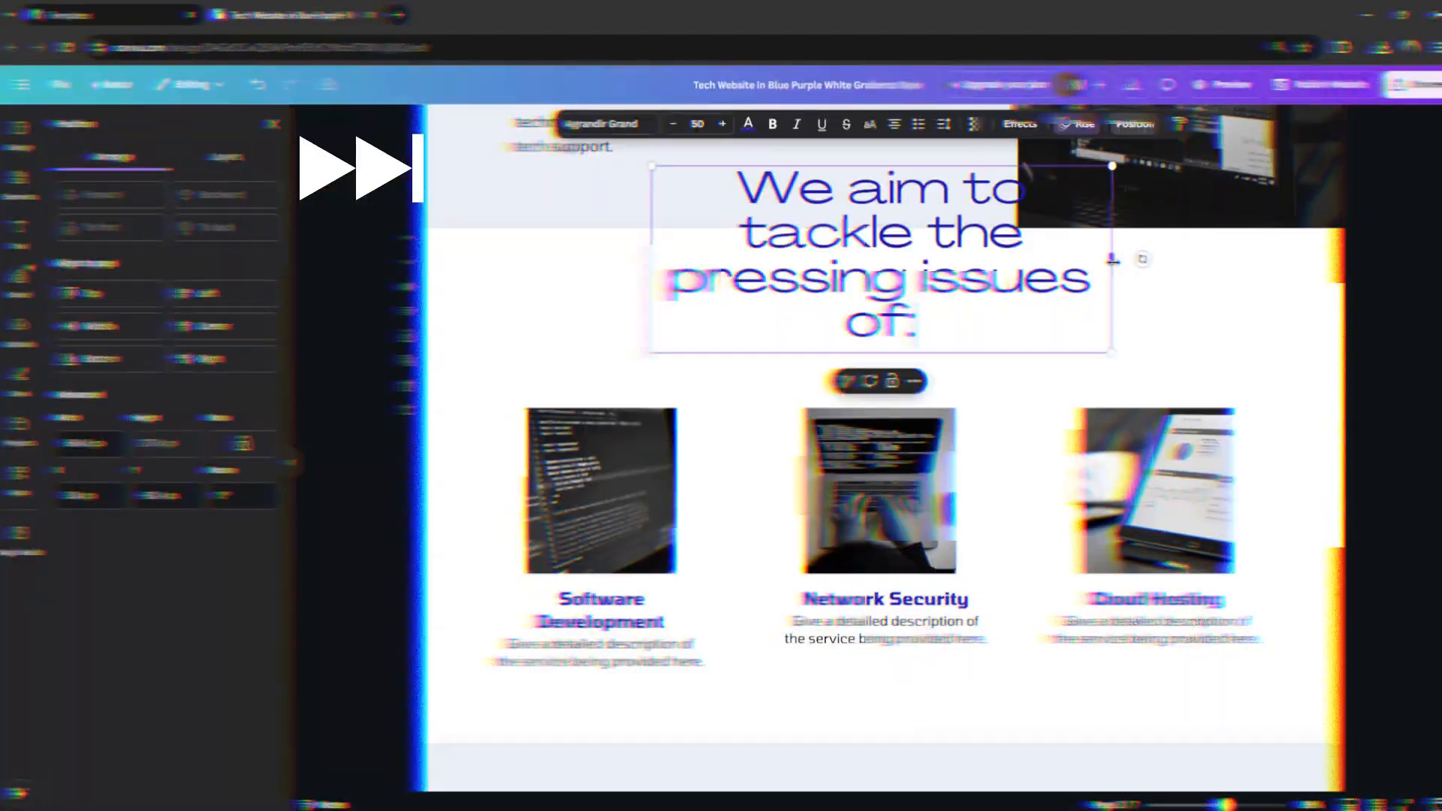
left_click(612, 124)
left_click(135, 309)
Step: Retitle the first two service columns "Tech Frustration" and "Security Concerns", remove the Cloud Hosting column and shift the first column toward the centre
type("Tech FrustrationSecurity Concerns")
left_click_drag(1277, 601, 1067, 451)
key("Delete")
left_click_drag(578, 451, 737, 451)
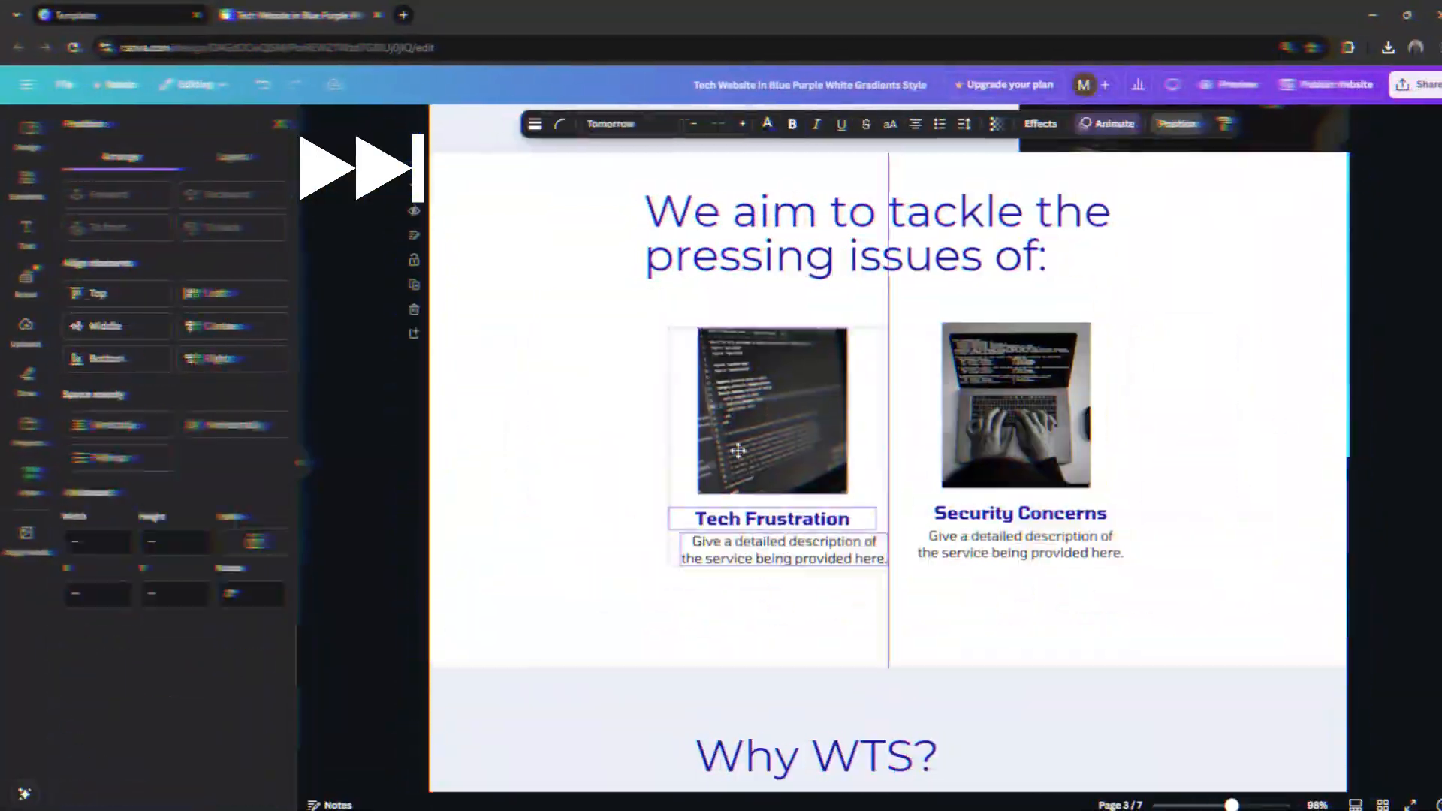
Step: Fill in the descriptions under the two issue columns and start the next section's heading with "This is how"
key("ctrl+v")
left_click(889, 330)
scroll(889, 389, "down", 4)
key("ctrl+v")
type("This is how")
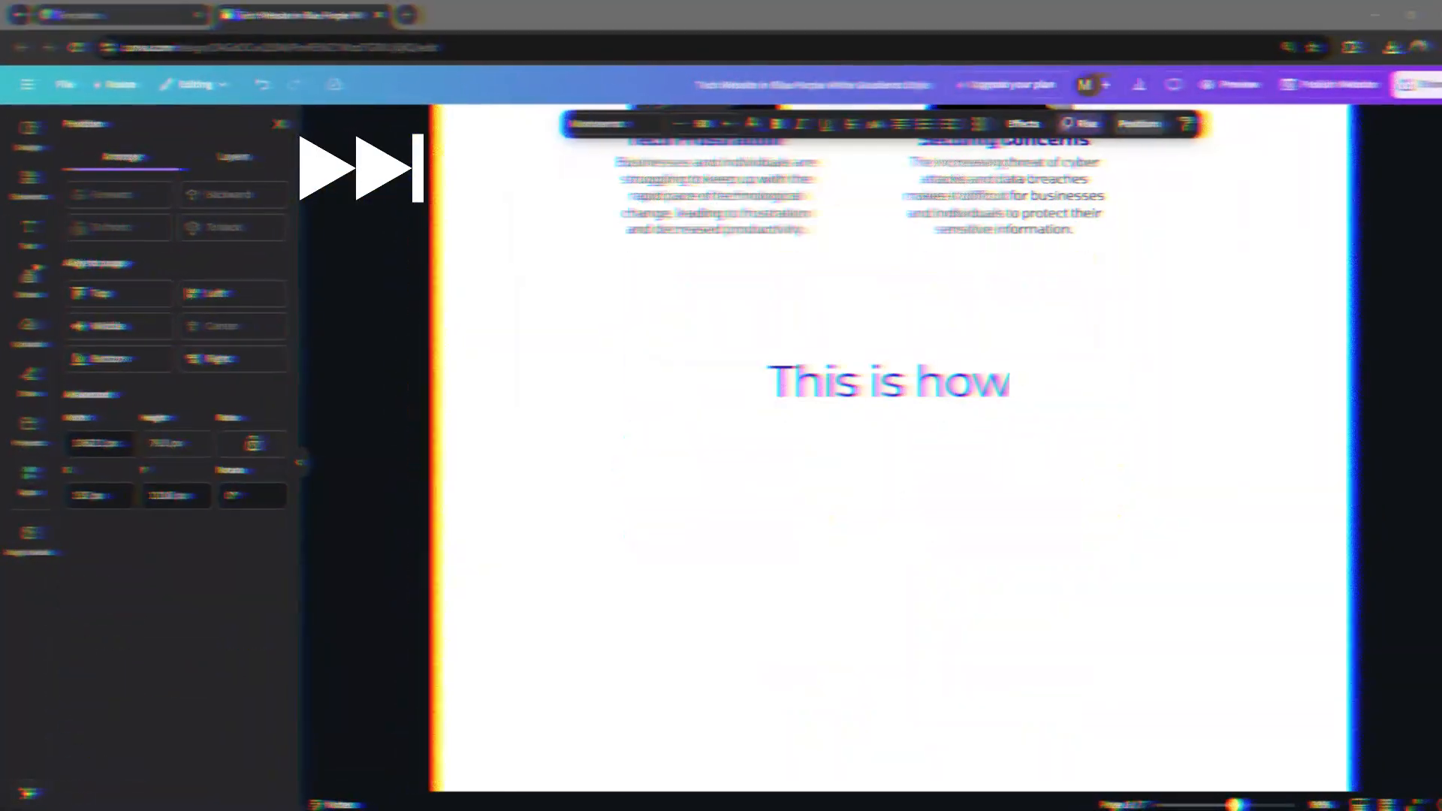
Step: Examine the website publishing options and close them without publishing
left_click(1372, 84)
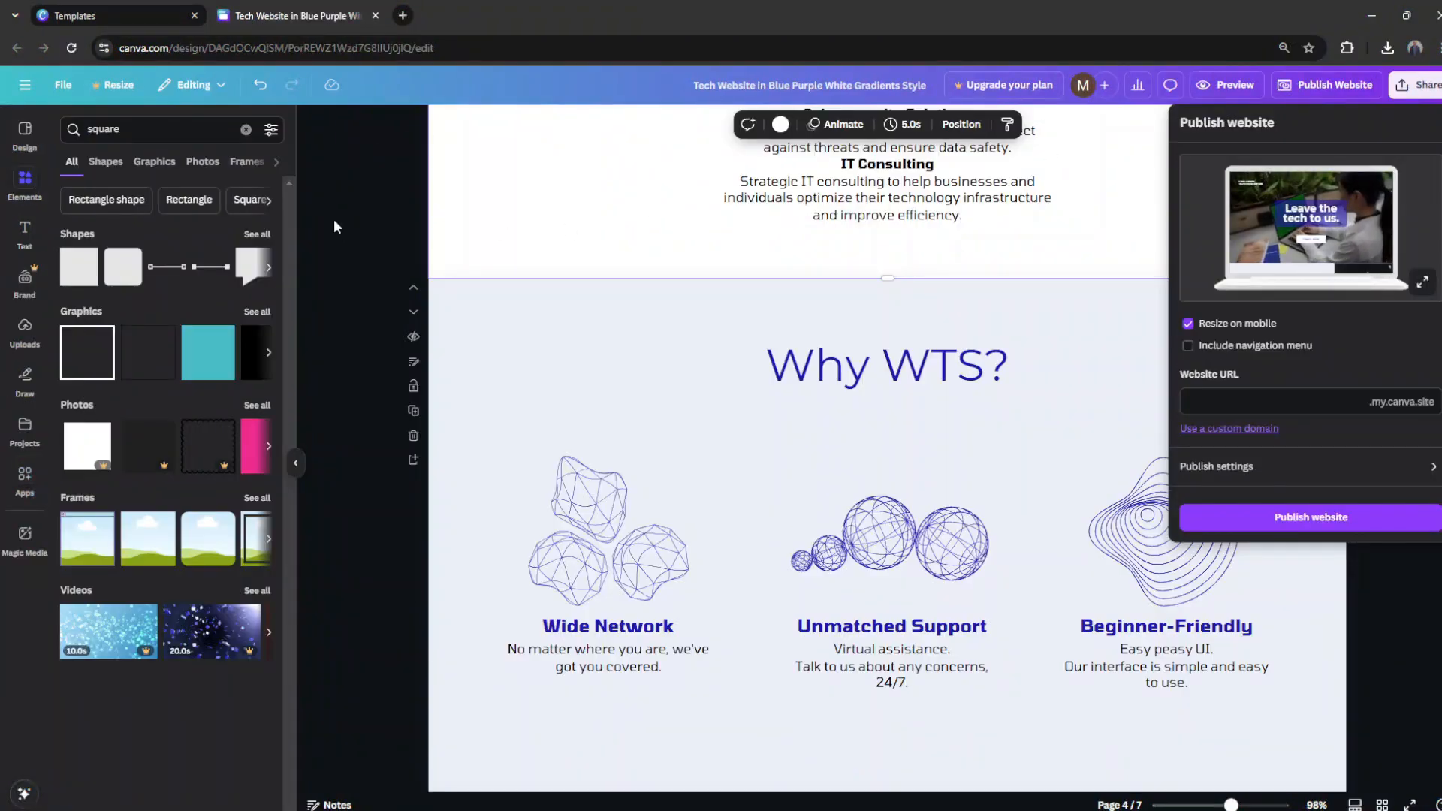
left_click(335, 226)
scroll(405, 240, "up", 10)
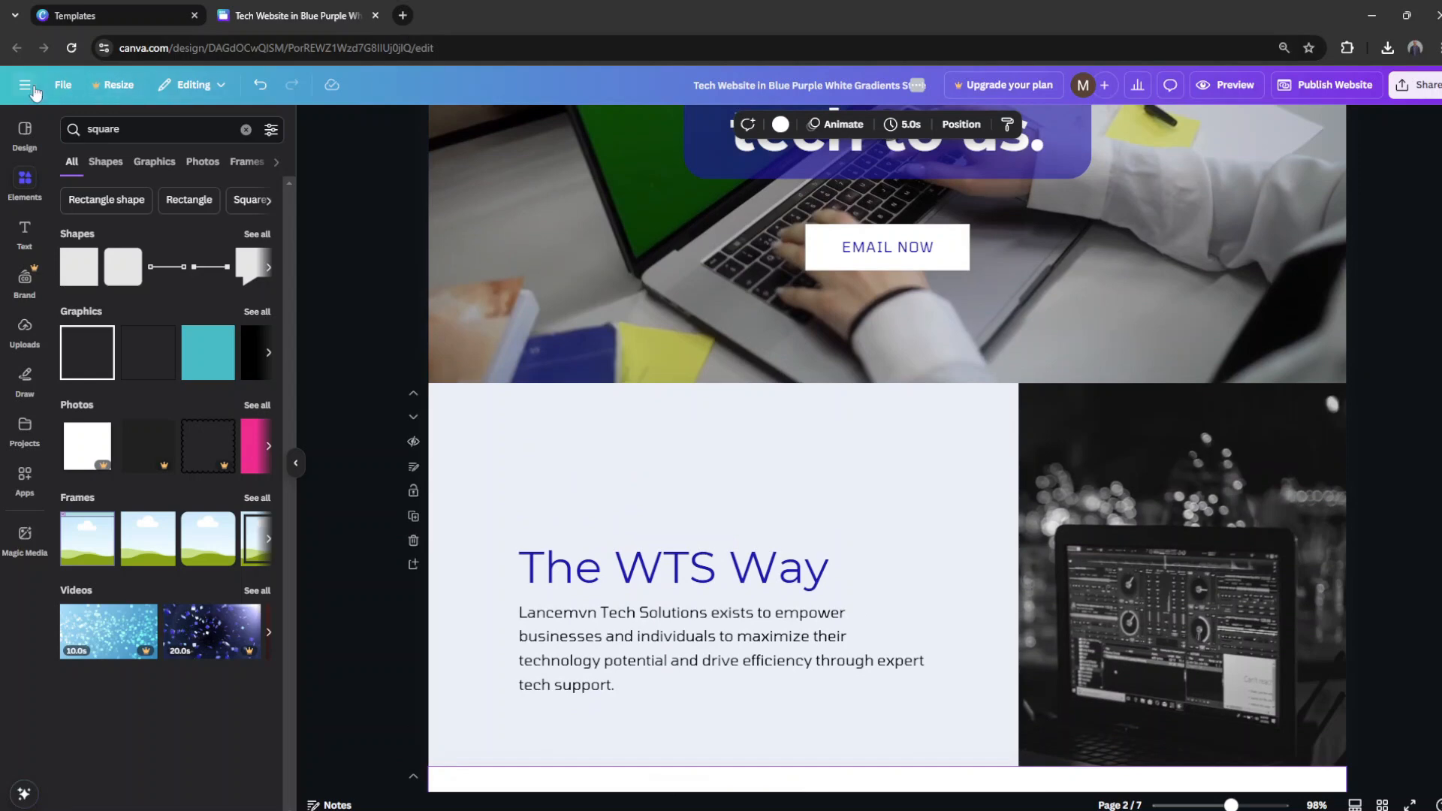
Step: Return to the home page and move the Tech Website design to the trash
left_click(34, 91)
left_click(27, 100)
left_click(406, 420)
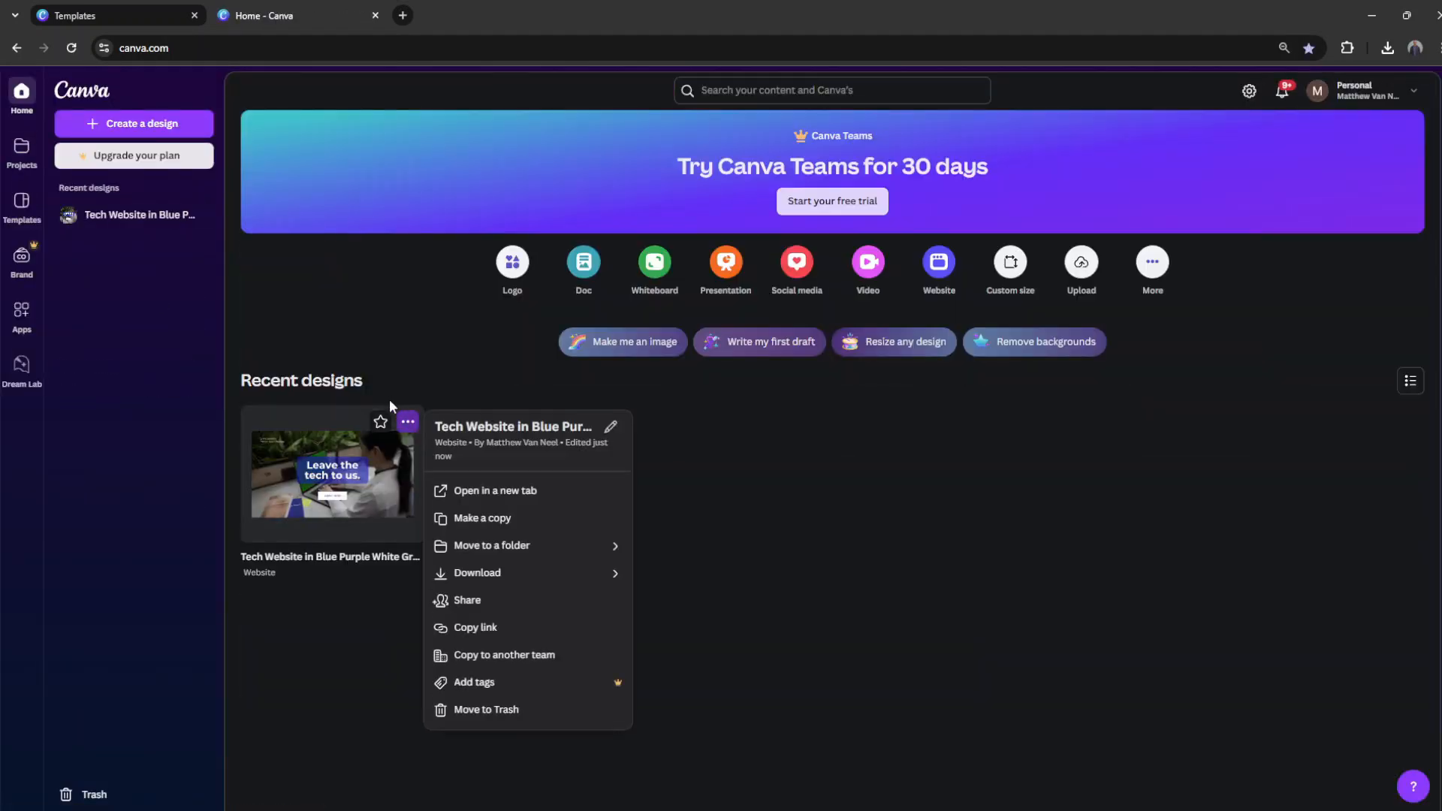
left_click(485, 710)
left_click(867, 502)
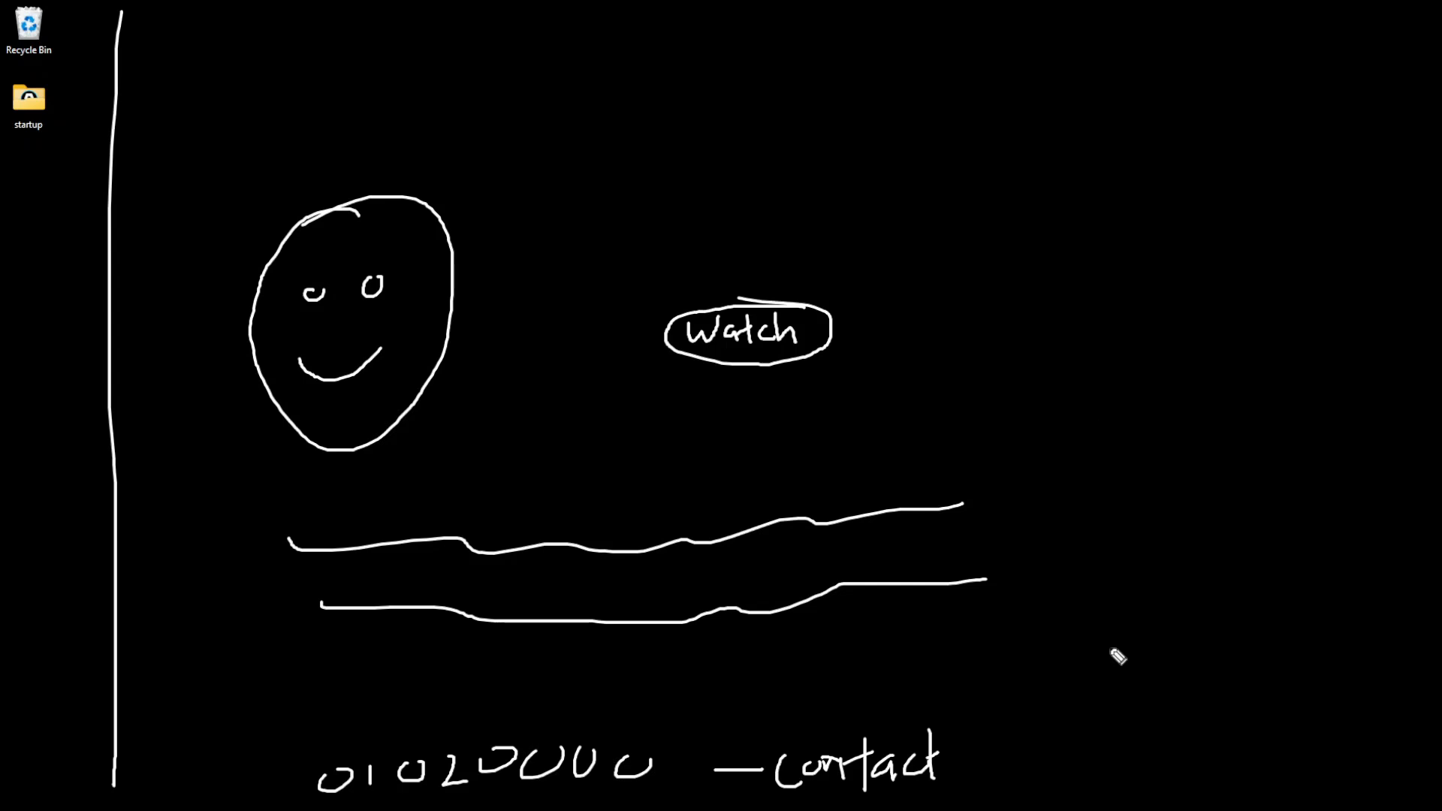
Step: Capture a screen snip of the hand-drawn website layout sketch on the desktop
key("super+shift+s")
left_click_drag(389, 278, 1055, 810)
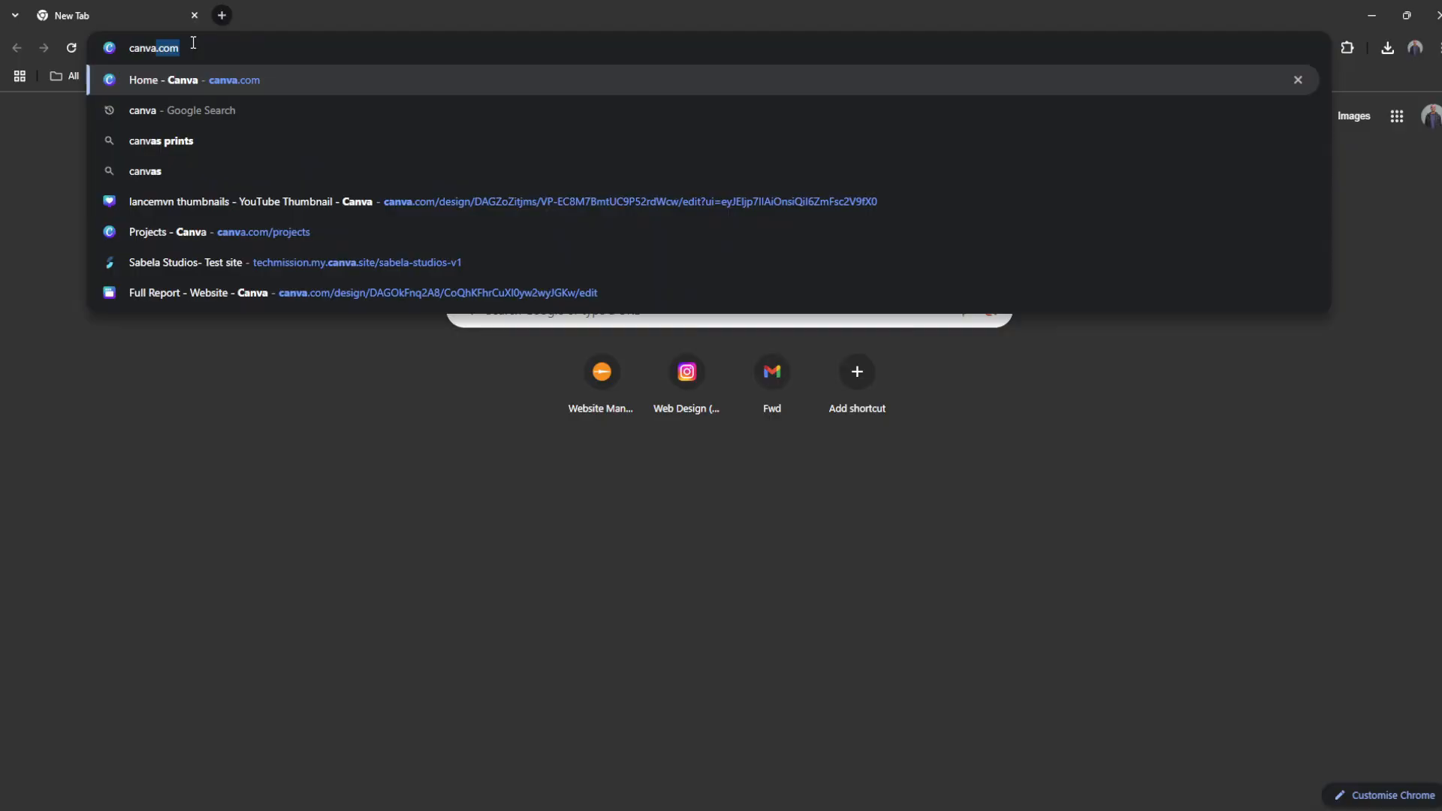
key("Return")
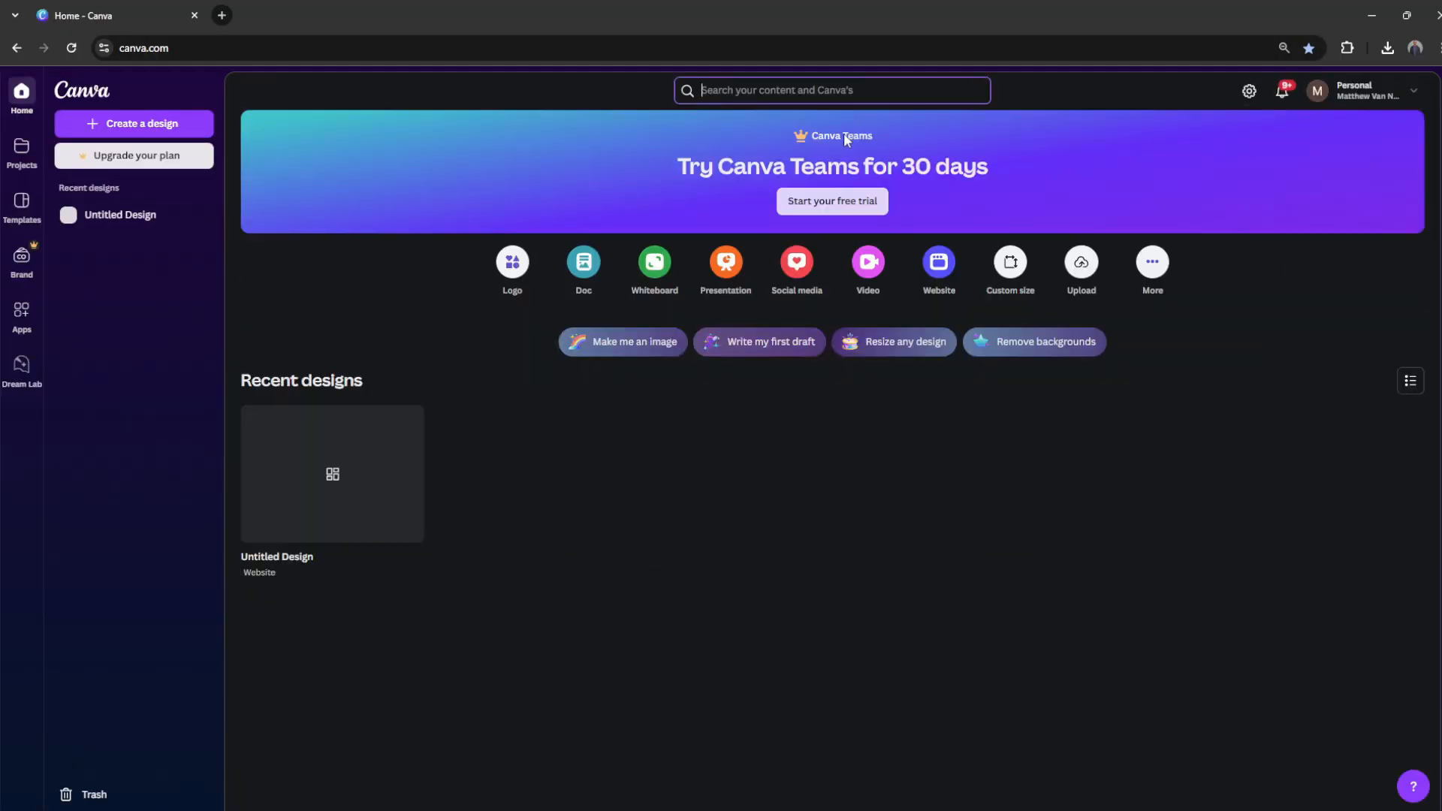
Step: Search the Canva templates for "youtube website"
left_click(772, 91)
left_click(750, 123)
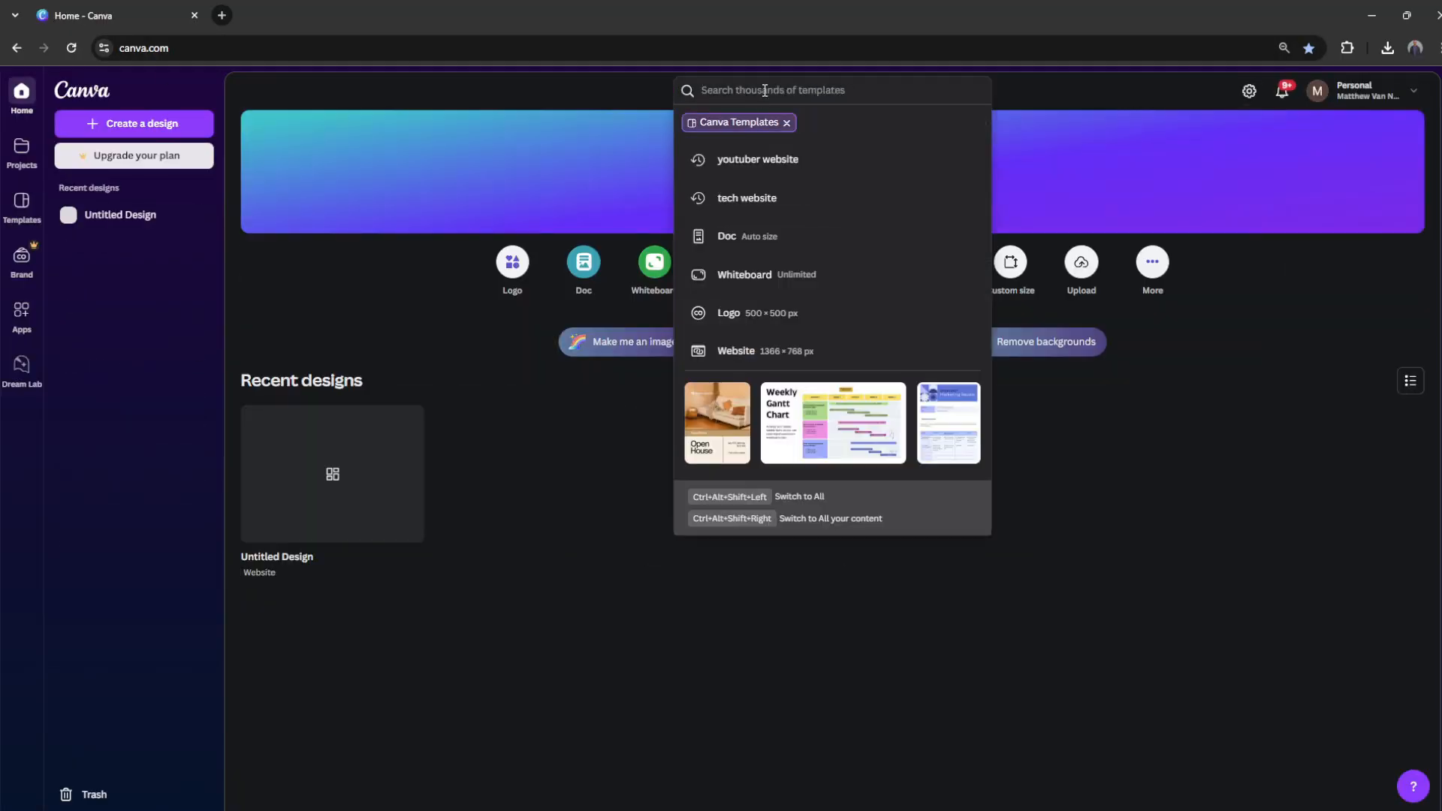
type("youtube website")
key("Return")
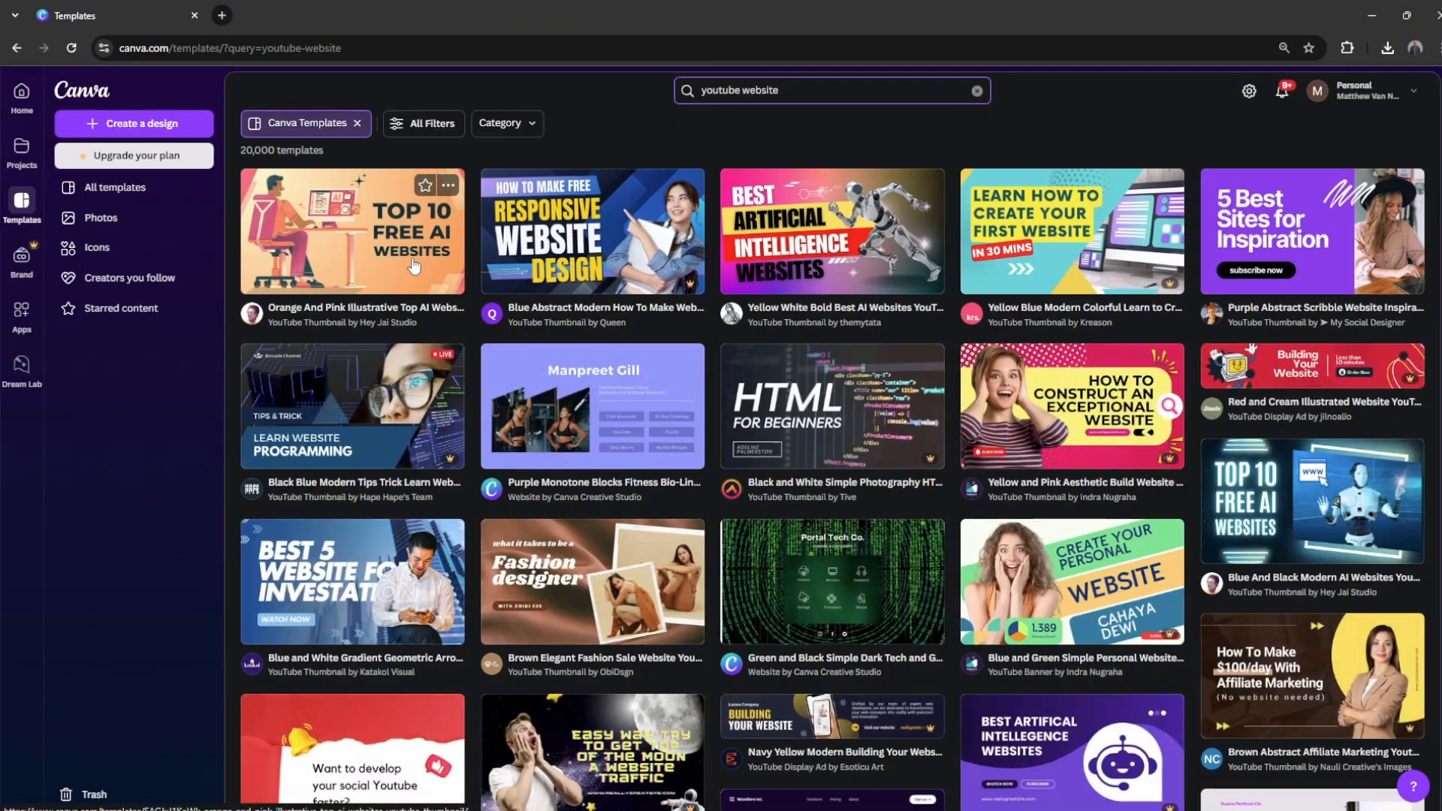
Step: Open the Orange And Pink Illustrative Top AI Websites template for customizing, and close its tab
left_click(412, 264)
left_click(1051, 232)
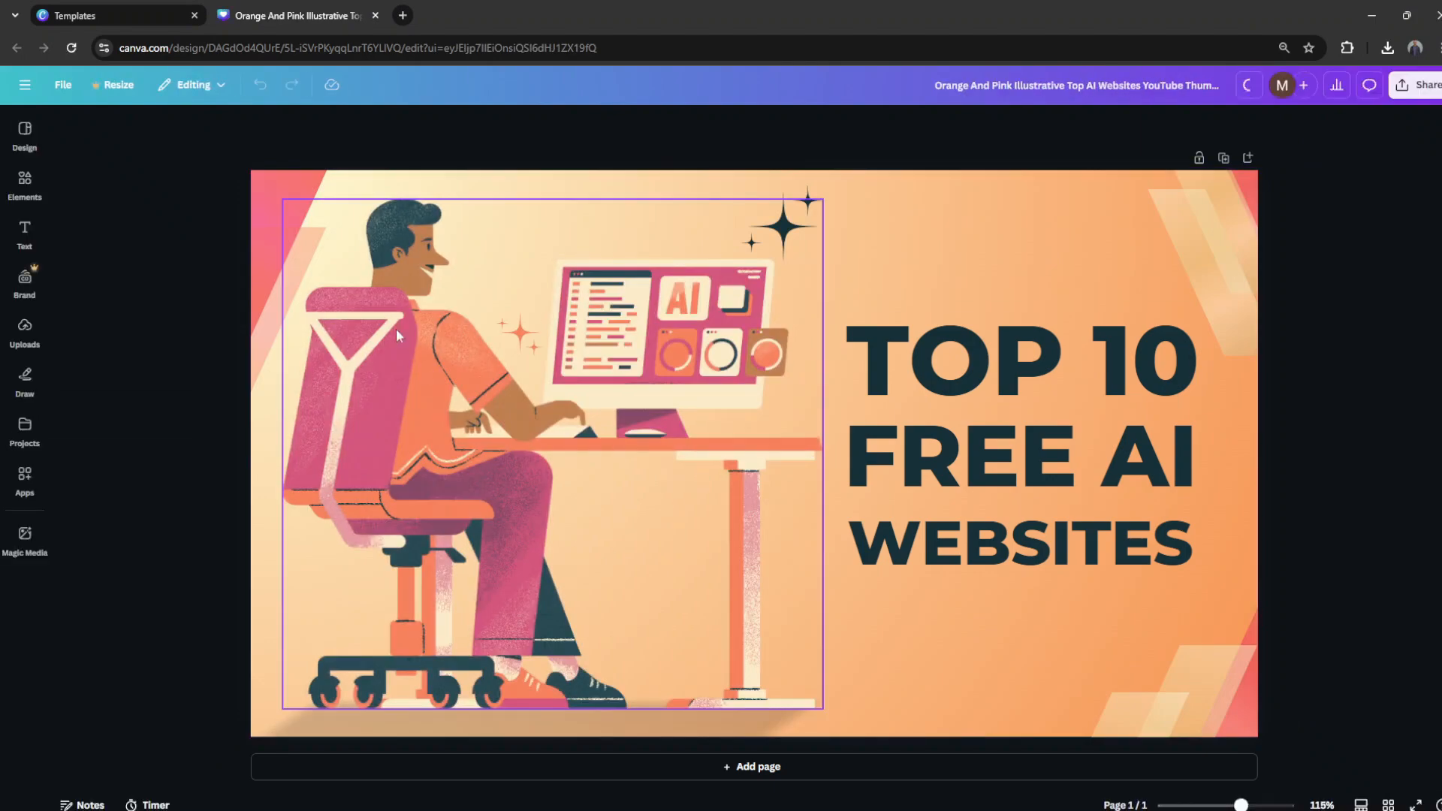
left_click(376, 15)
Step: Change the template search to "coffee website"
left_click(830, 95)
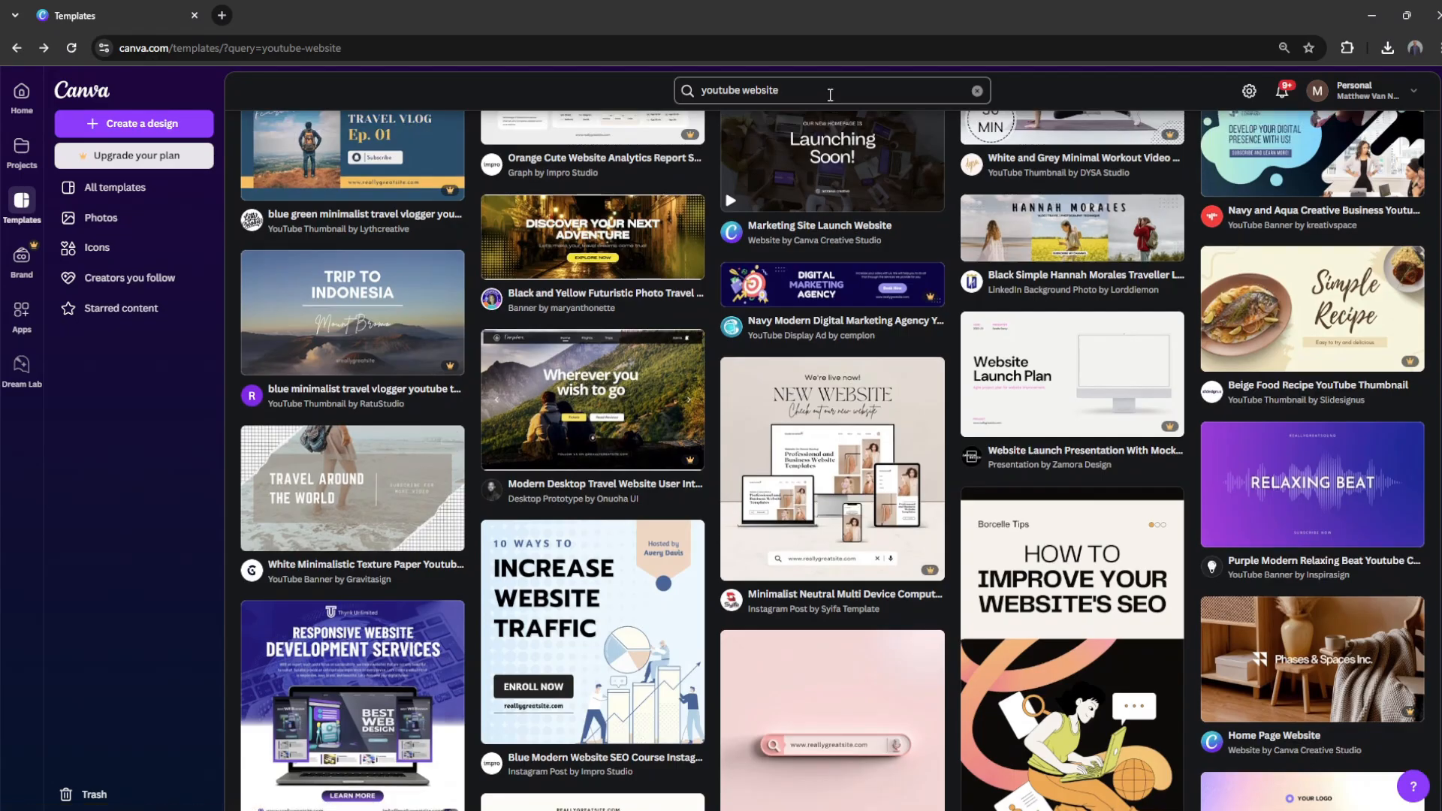
type("coffee")
key("Return")
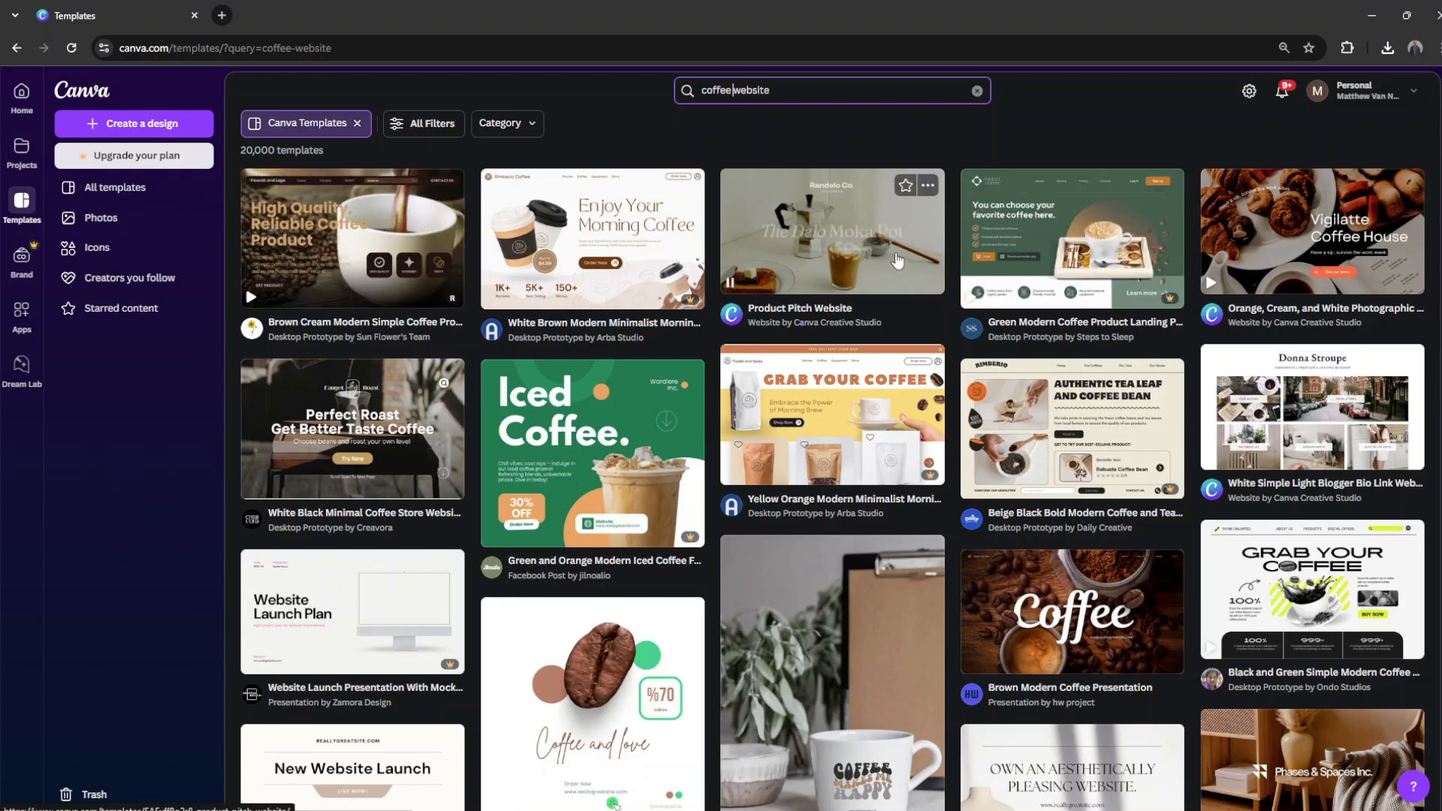
Step: Start a new design from the Product Pitch Website template and look through its pages
left_click(898, 260)
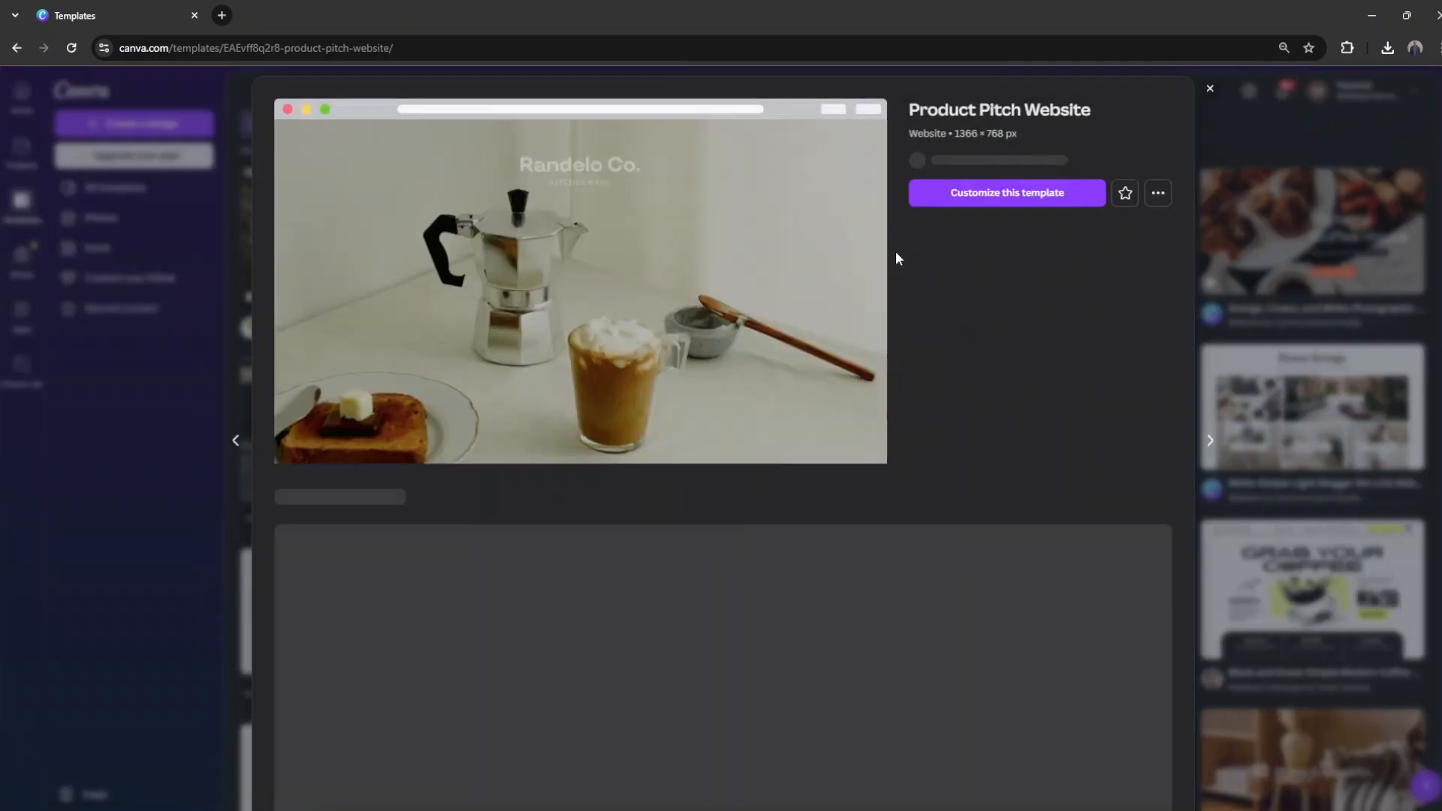
left_click(969, 193)
scroll(727, 369, "down", 5)
scroll(726, 369, "down", 5)
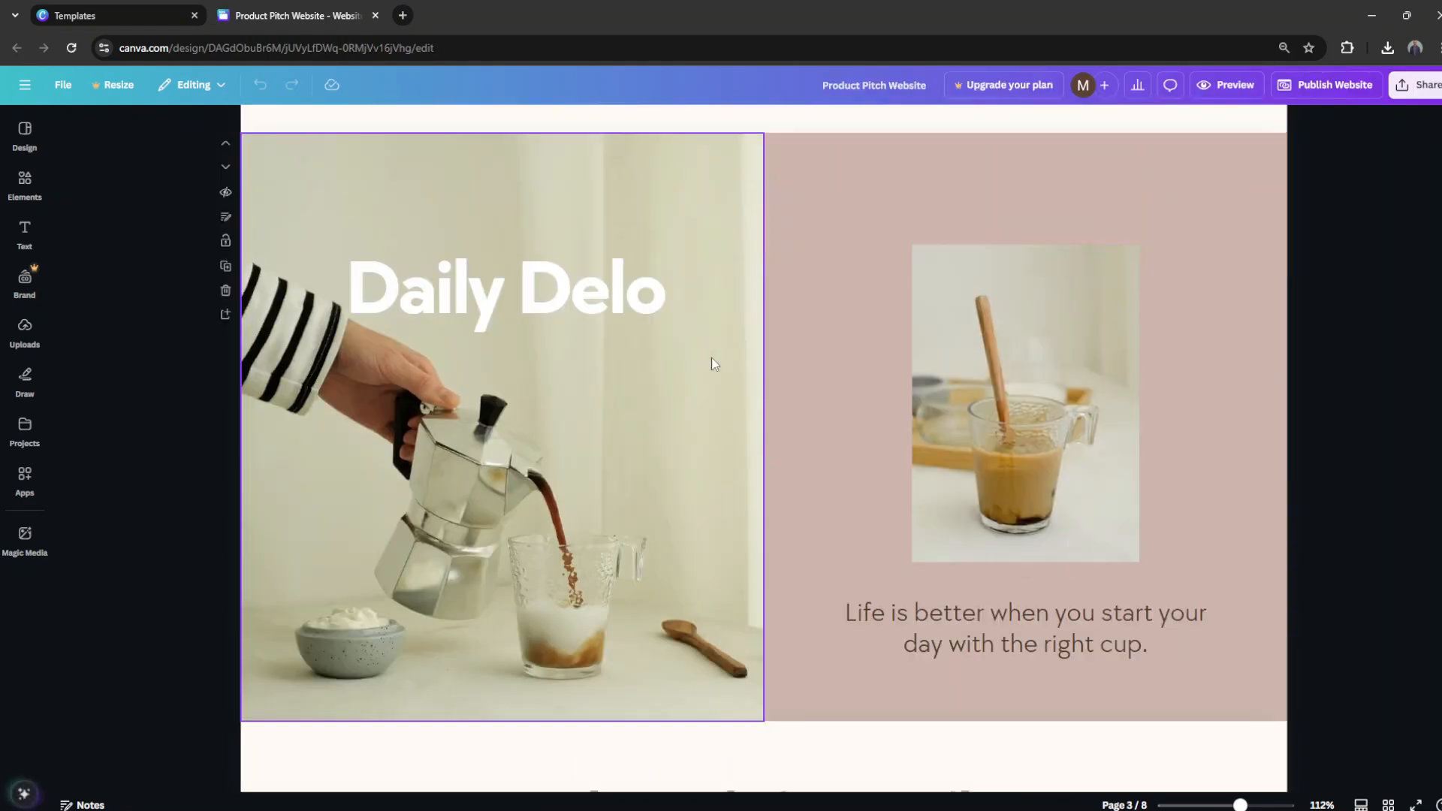
Step: Try removing the Moka Pot headline and its subtitle from the first page, and undo the removal
scroll(712, 365, "up", 16)
left_click(751, 264)
left_click(781, 460)
left_click(812, 371)
left_click(797, 544)
left_click(797, 504)
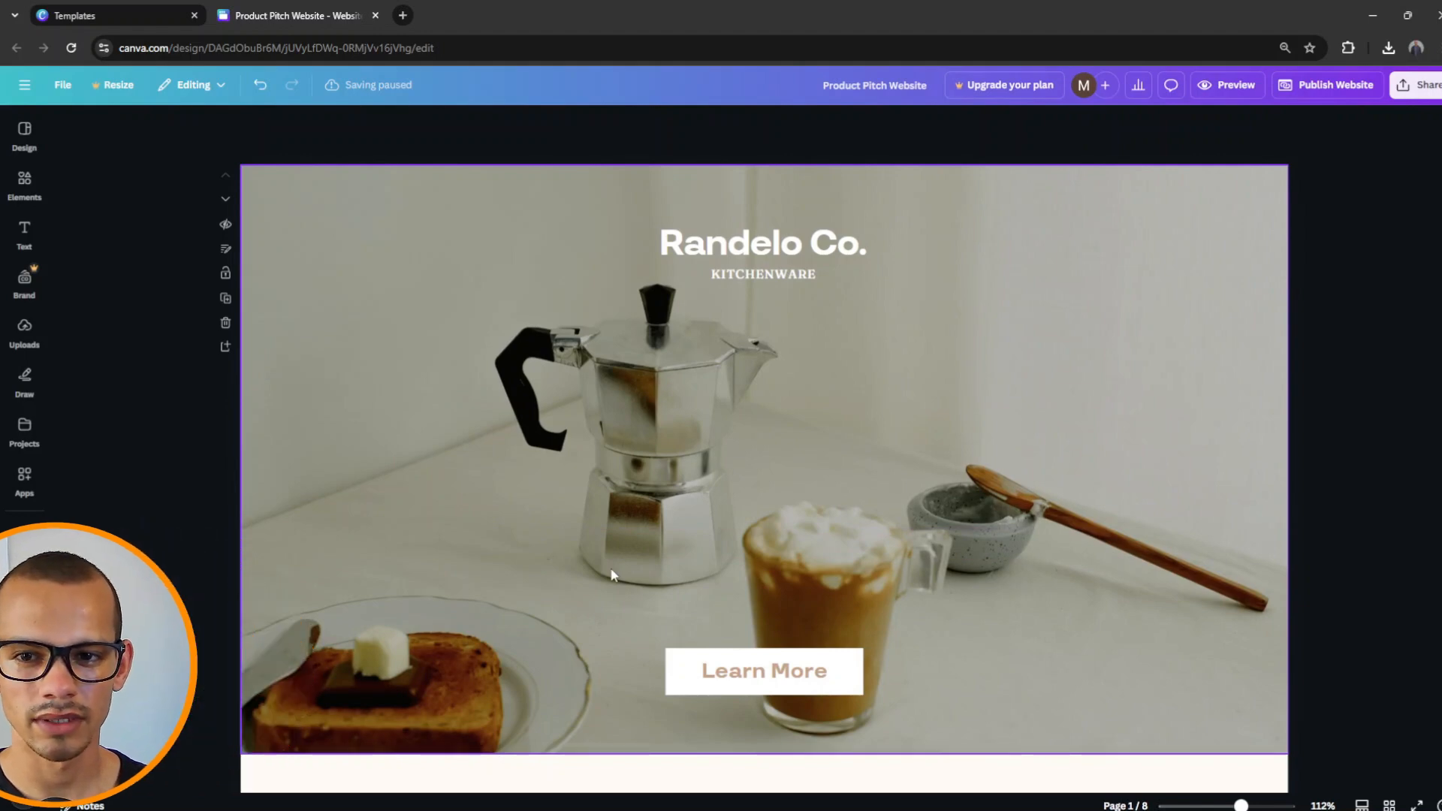
left_click(260, 84)
left_click(261, 84)
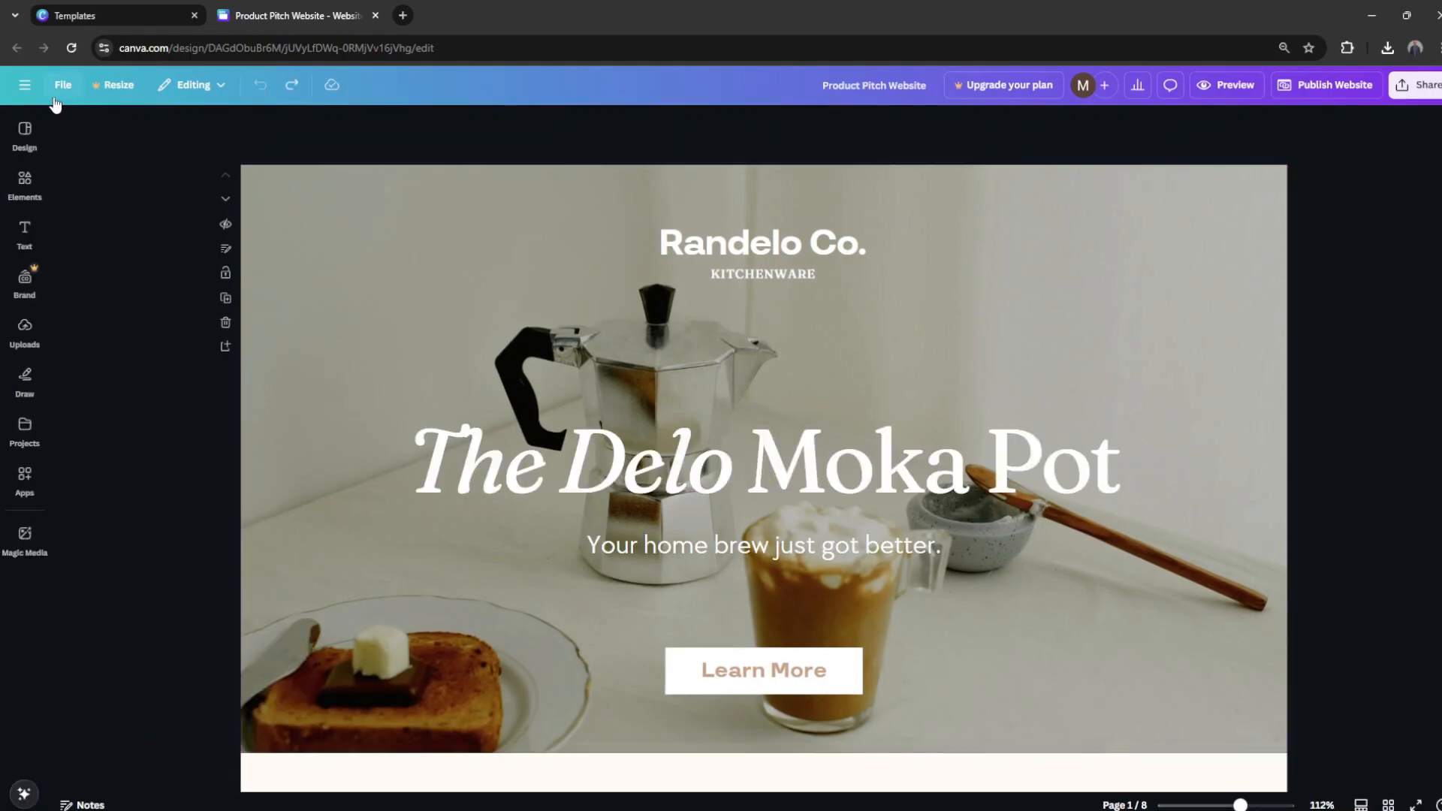
Step: Return to the home page and move the Product Pitch, AI websites thumbnail and untitled designs to the trash
left_click(26, 87)
left_click(25, 97)
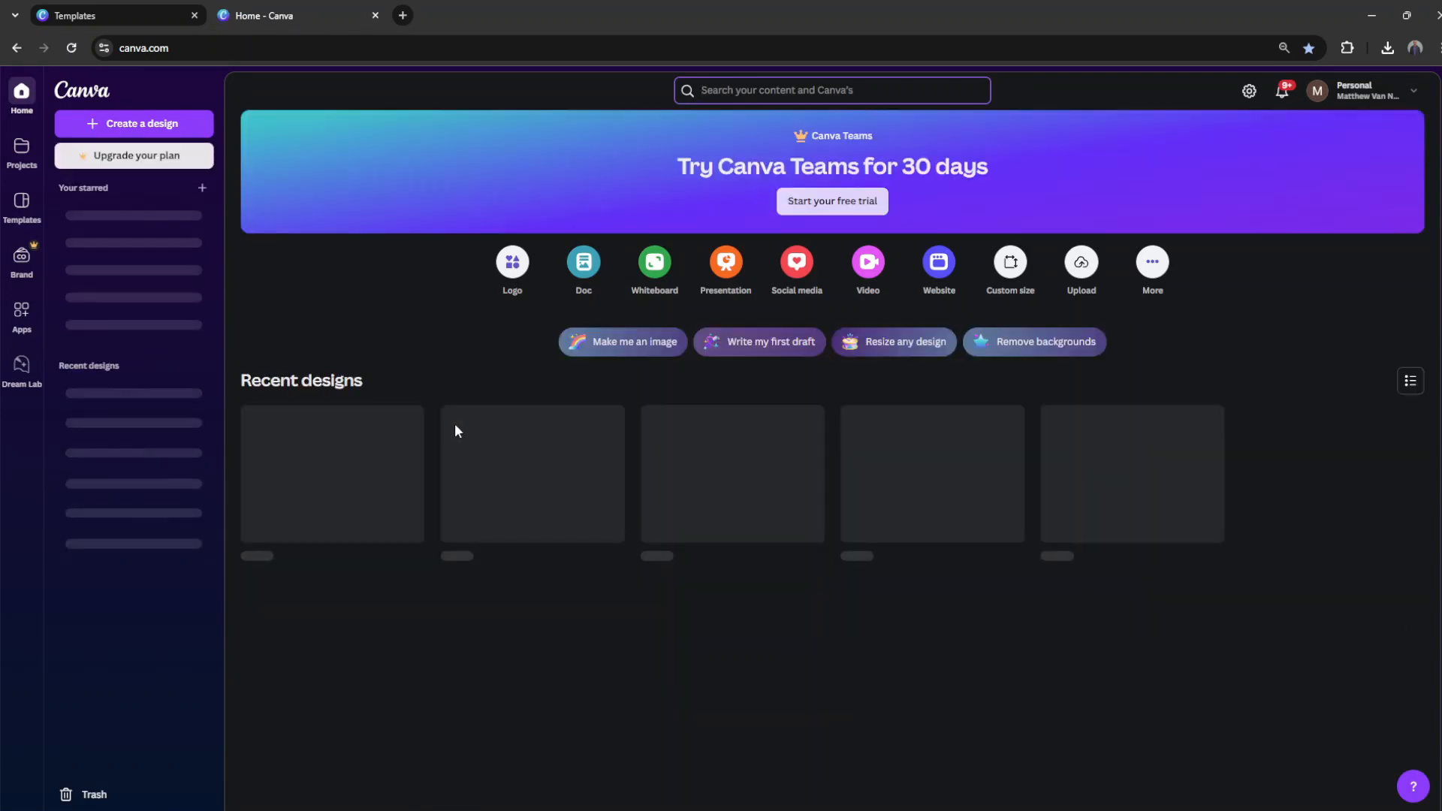
left_click(407, 421)
left_click(465, 696)
left_click(870, 498)
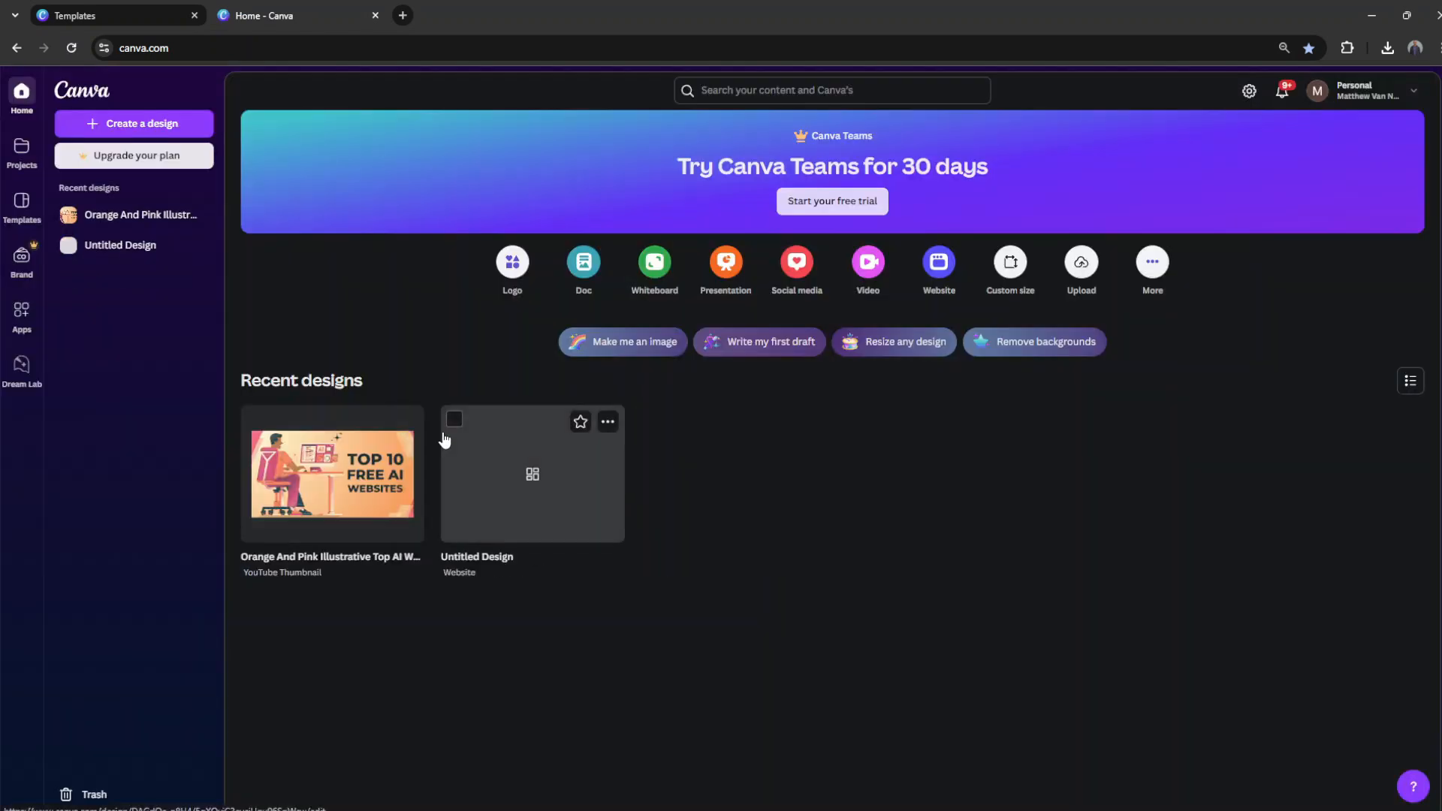
left_click(407, 421)
left_click(466, 710)
left_click(408, 422)
left_click(466, 696)
left_click(867, 499)
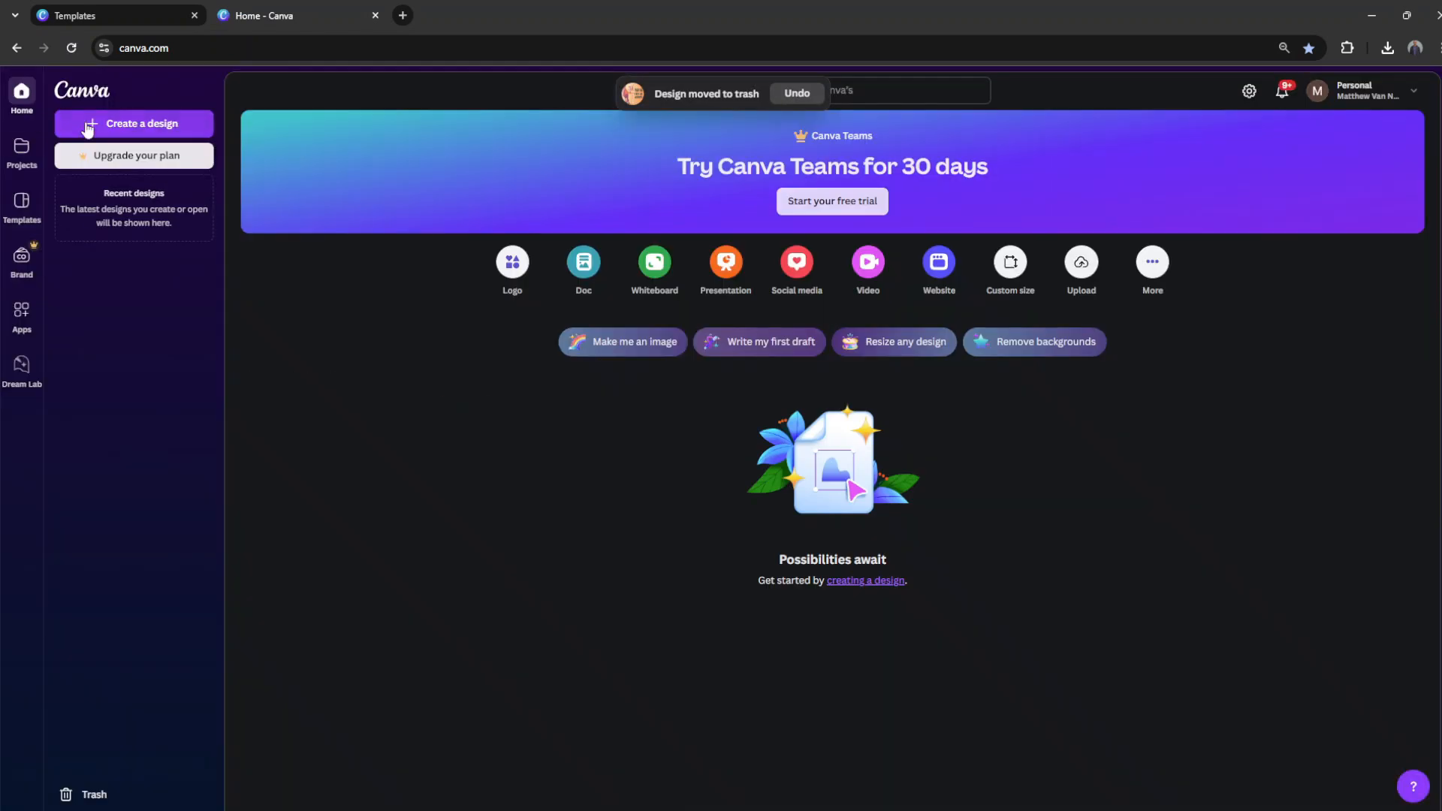
Step: Create a new blank website design
left_click(90, 128)
left_click(680, 252)
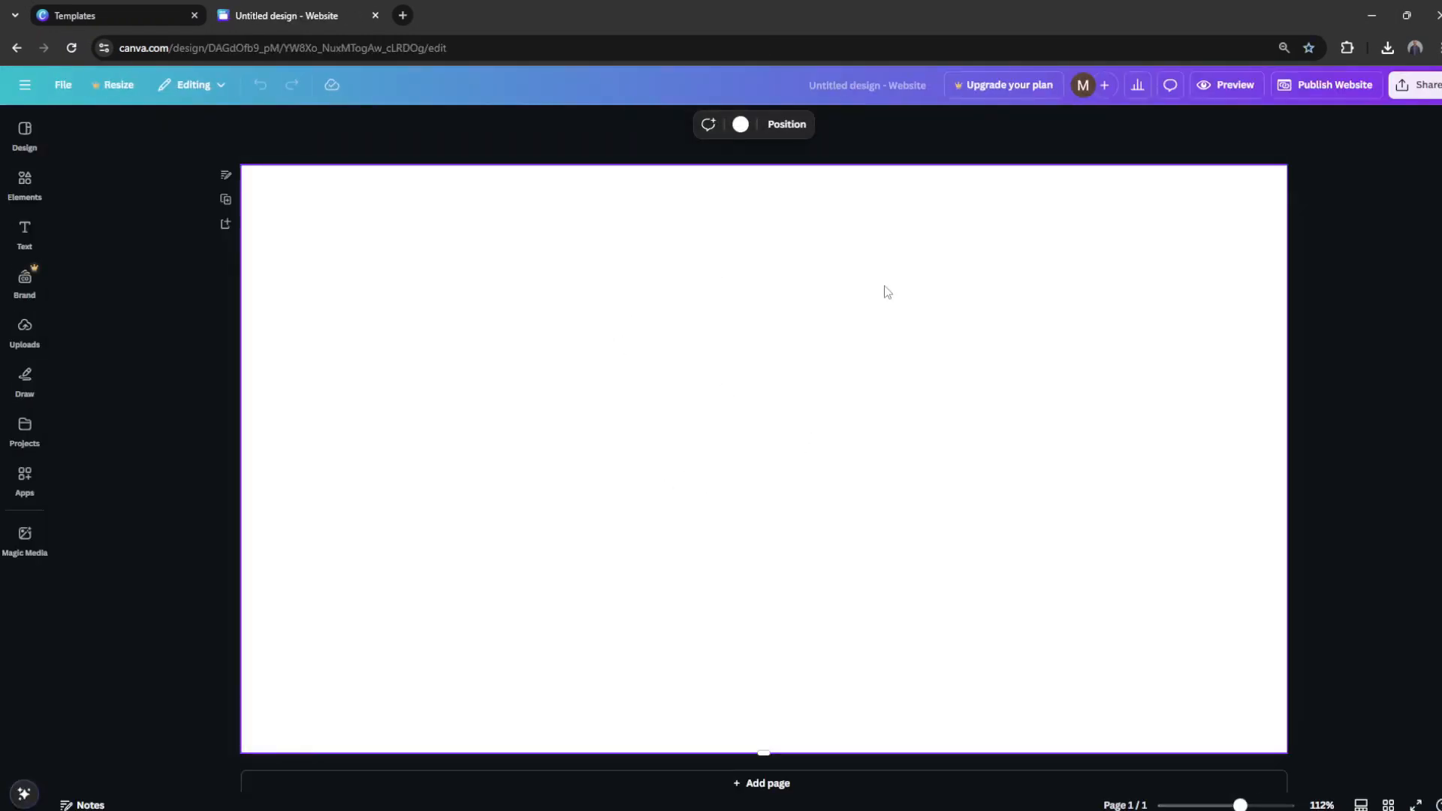
Step: Add a grey rounded button element and place it in the right half of the page
left_click(28, 186)
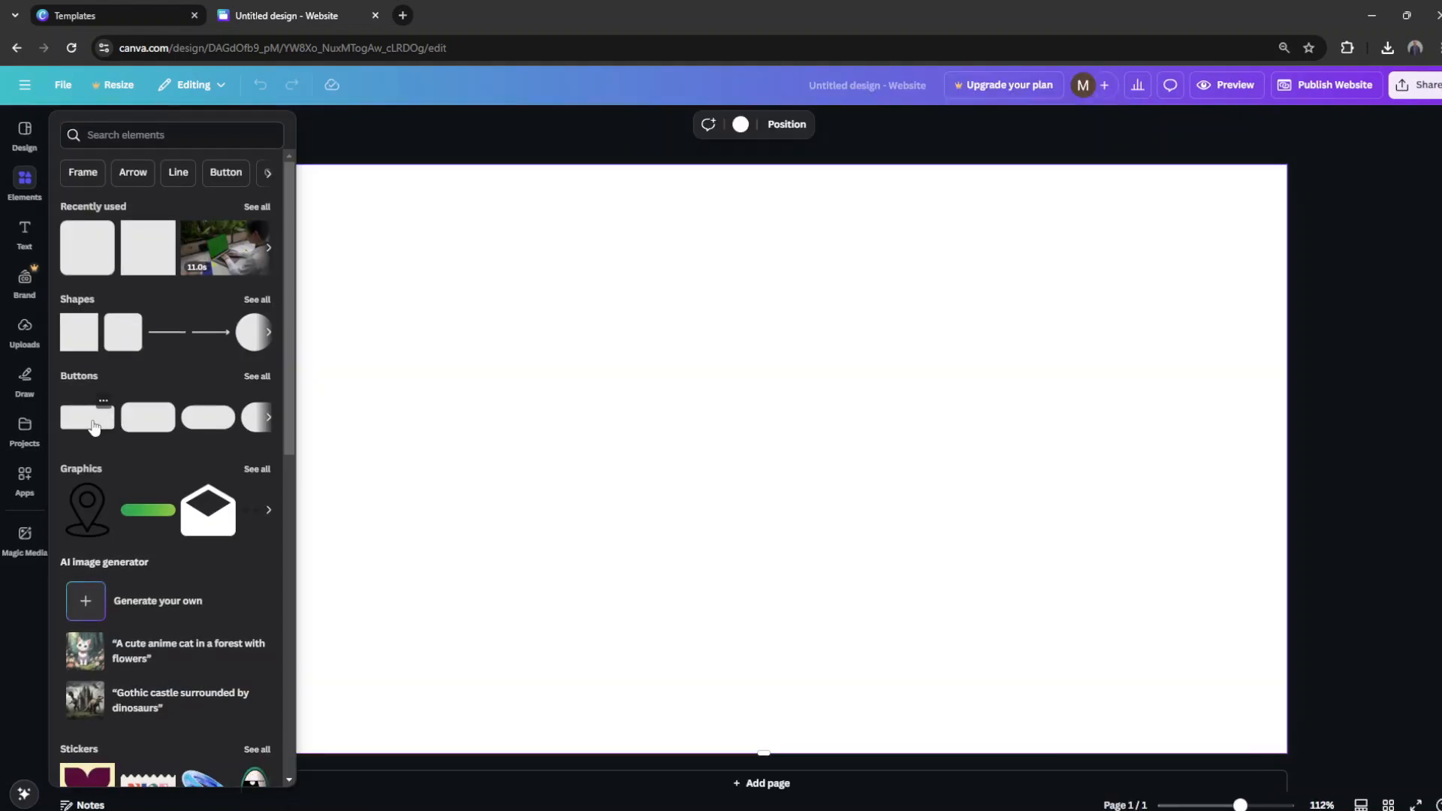
left_click(94, 427)
left_click_drag(795, 470, 1037, 457)
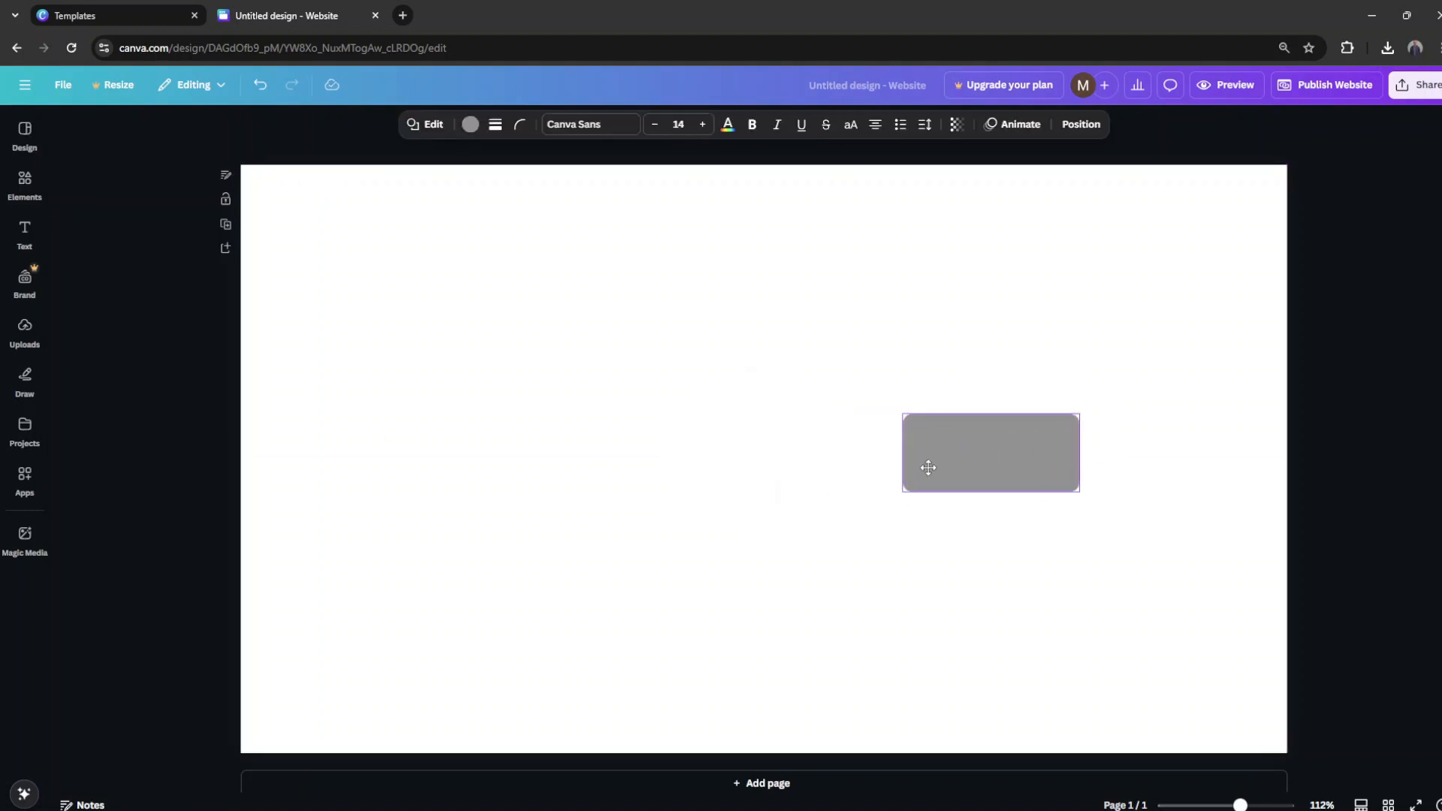
left_click(691, 391)
left_click(733, 333)
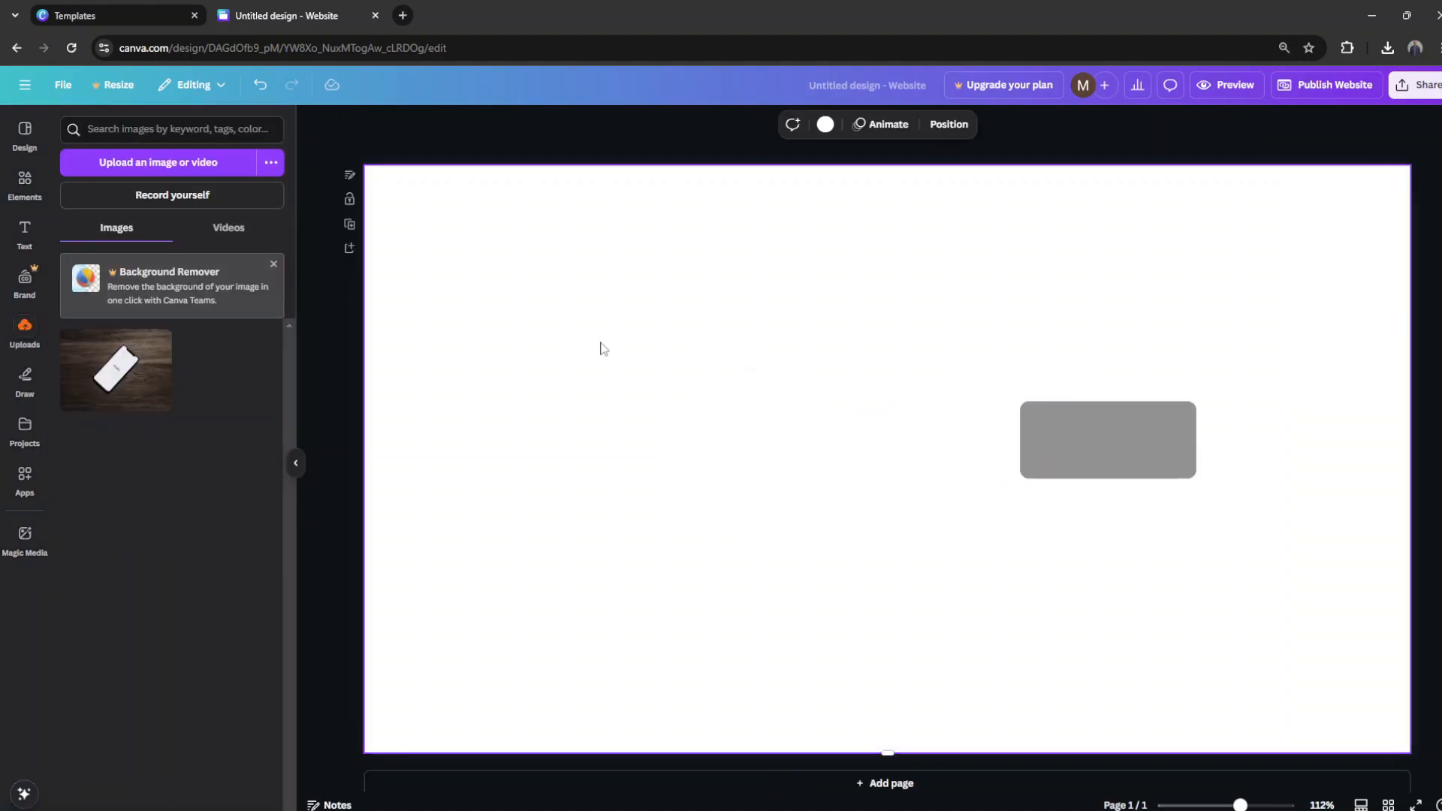
Step: Upload a portrait photo, insert it on the page and move it to the left of the grey button
left_click(24, 331)
left_click(158, 167)
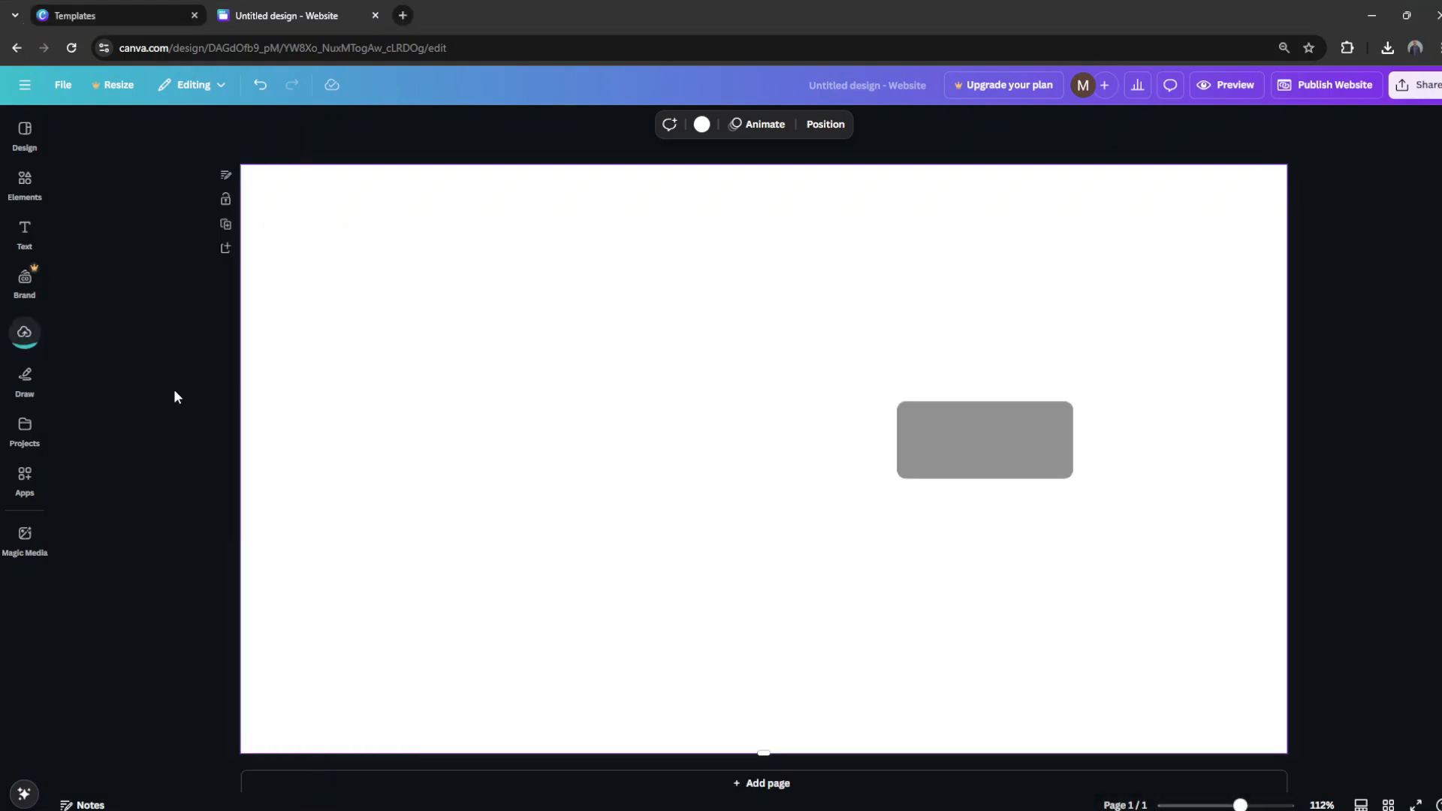
left_click(27, 338)
left_click(96, 385)
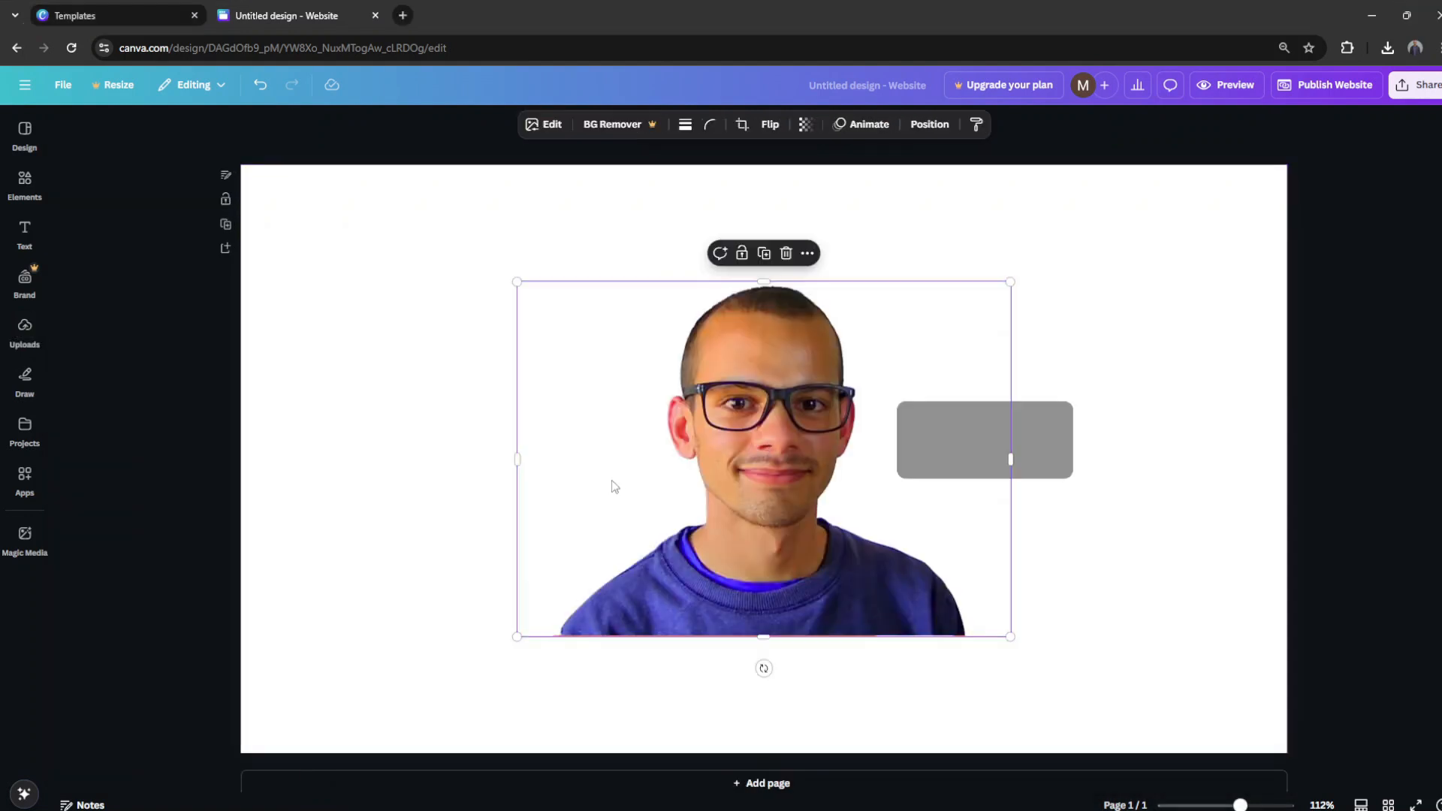
left_click_drag(611, 483, 419, 477)
left_click(268, 496)
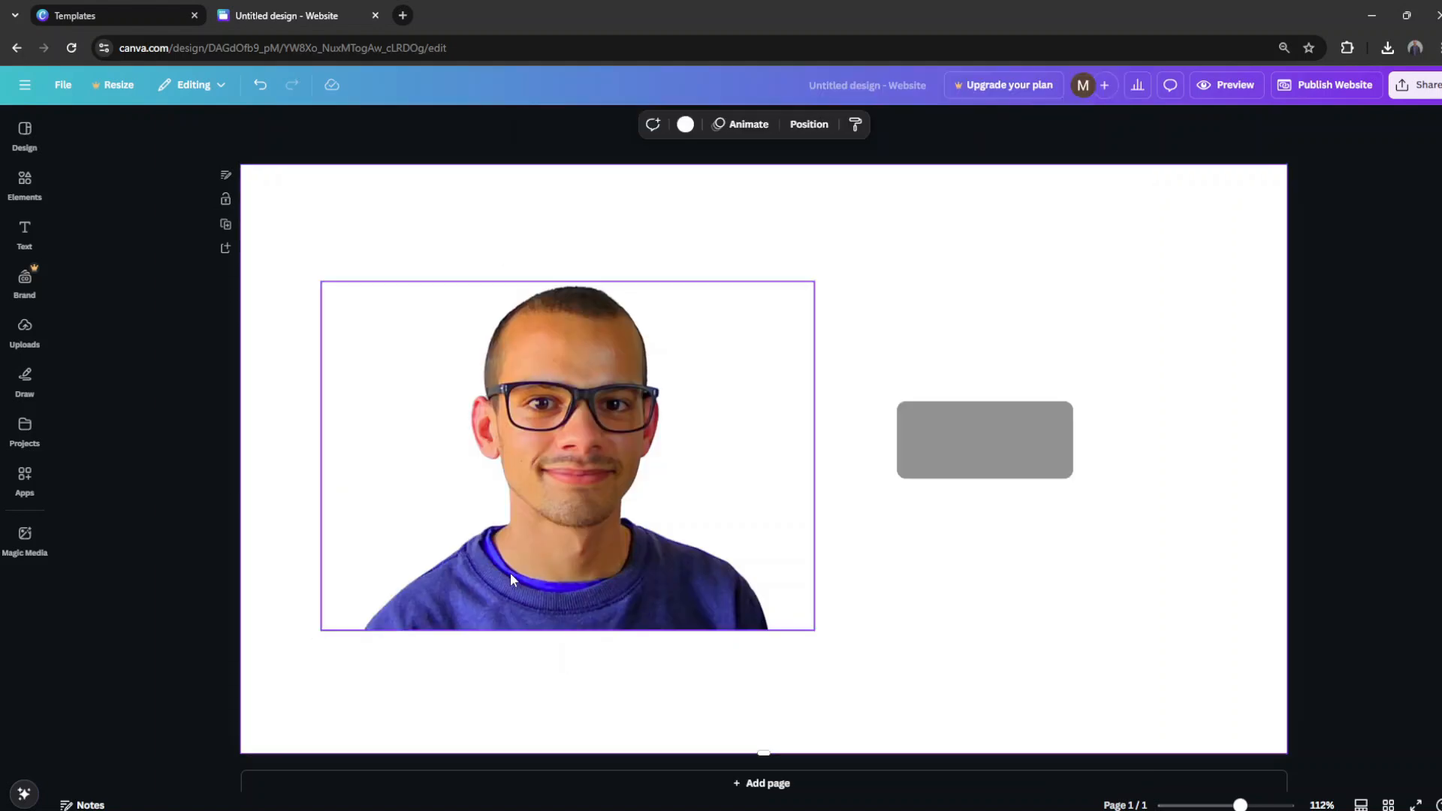
Step: Move the portrait to the page's lower-left area, resting on the bottom edge, and preview the website
left_click_drag(511, 572, 523, 541)
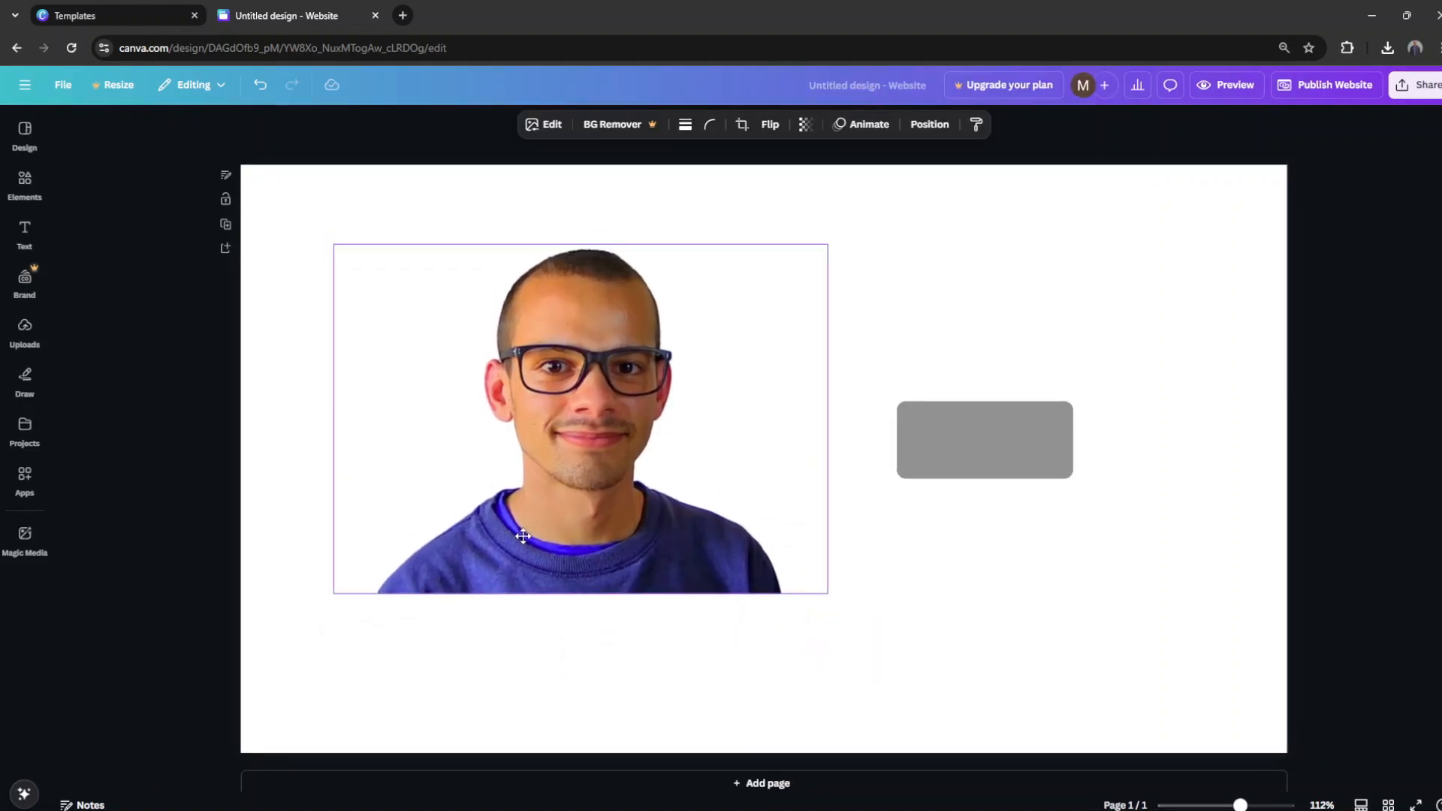
left_click(441, 628)
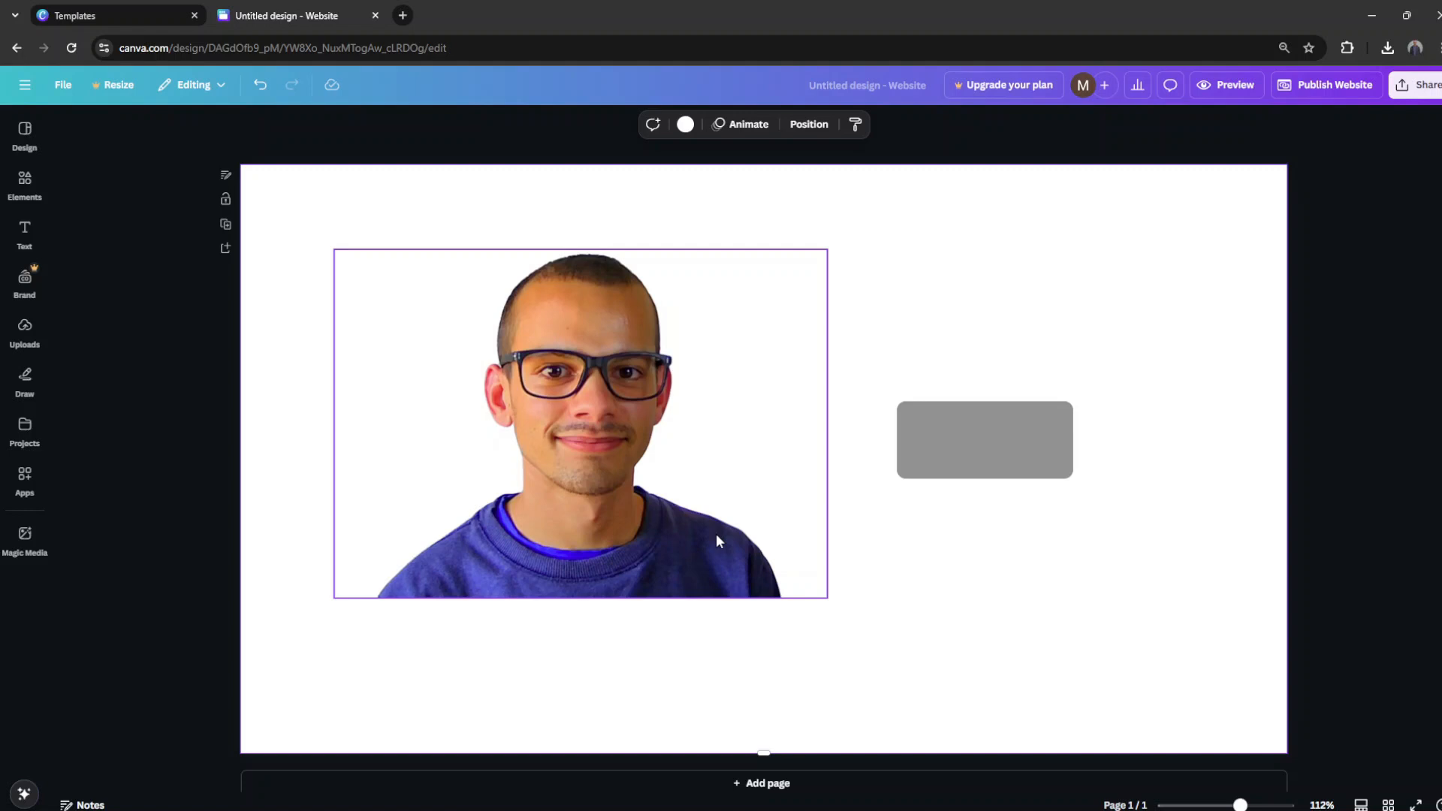
left_click_drag(718, 535, 626, 686)
left_click(840, 644)
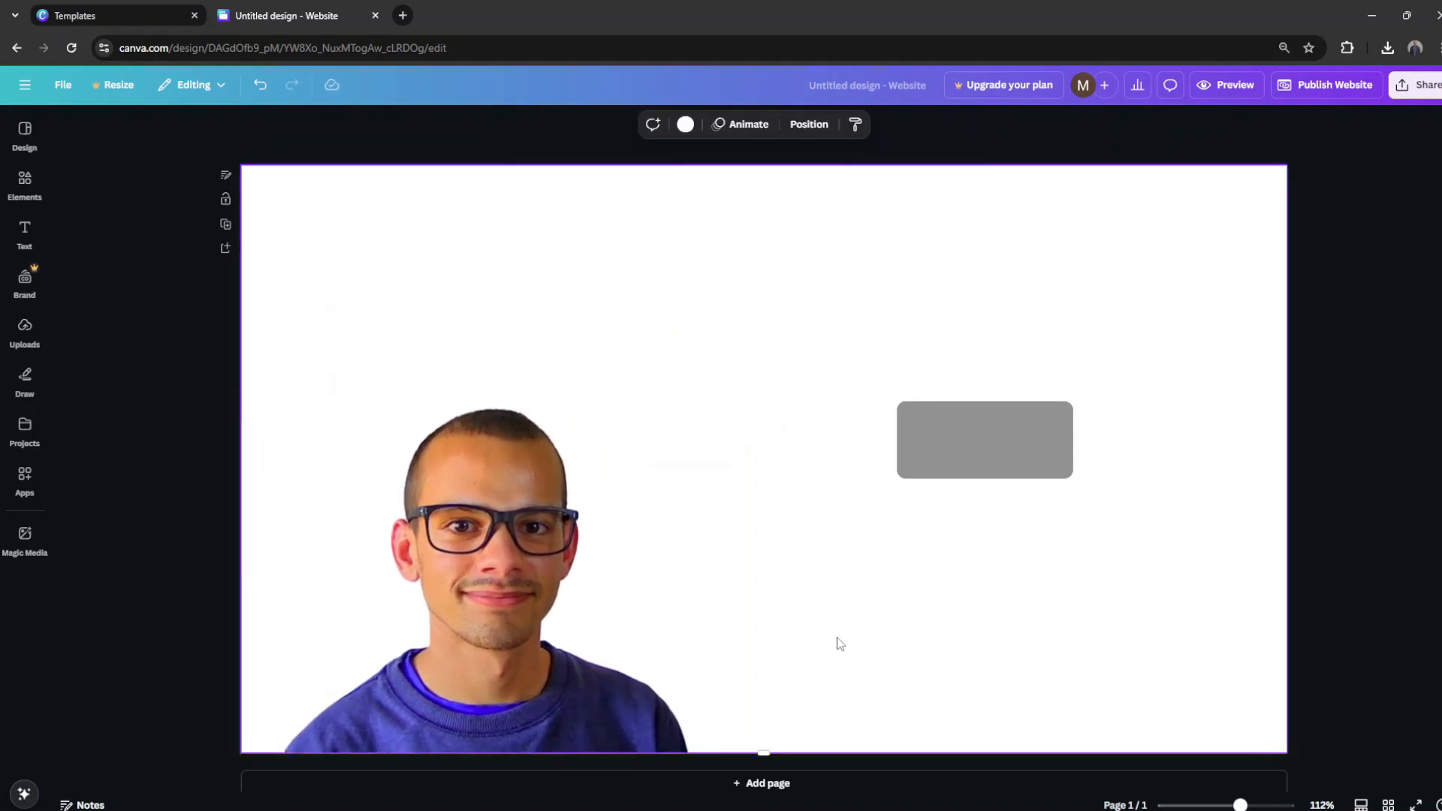
left_click(1221, 87)
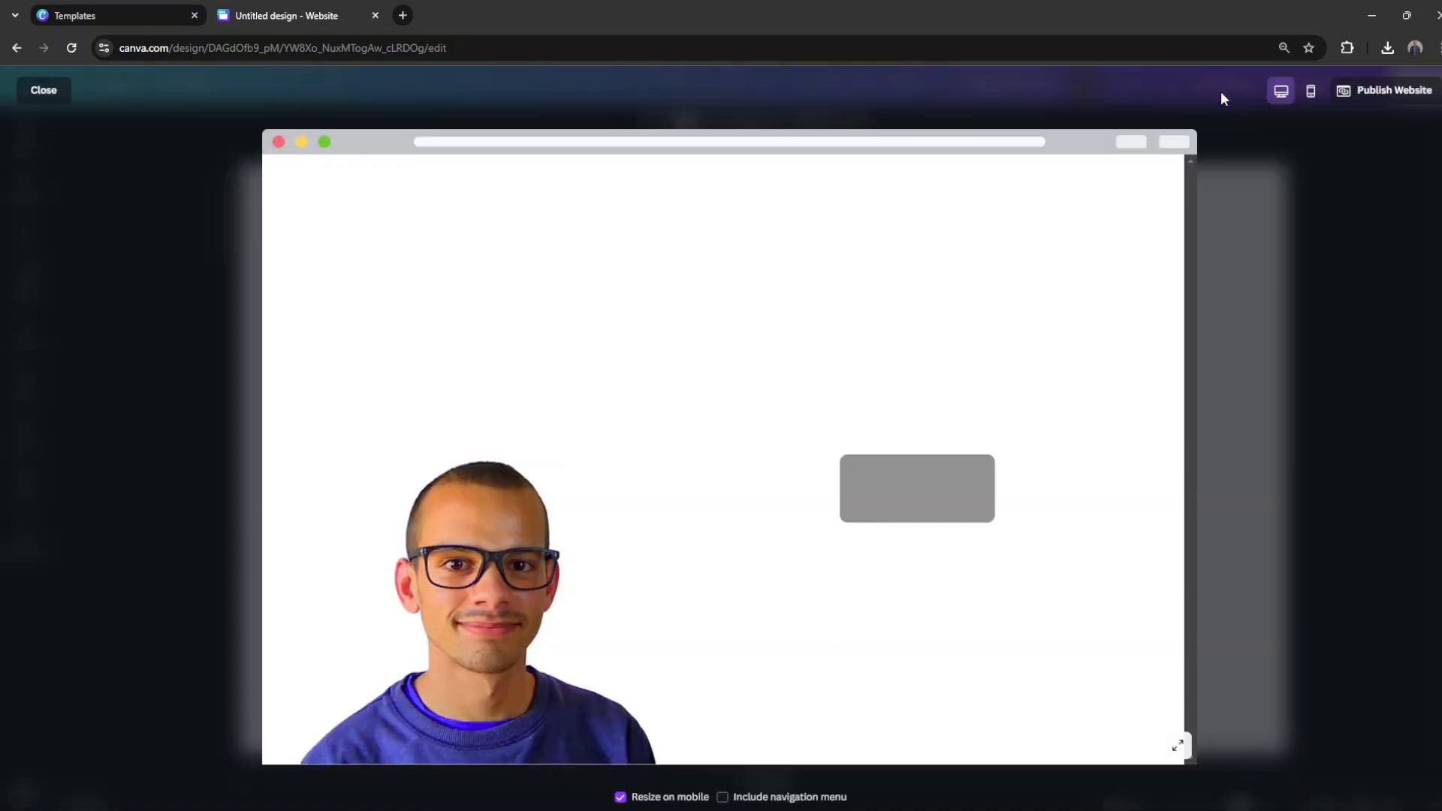
Step: Check the website preview in mobile and desktop view and return to the editor
left_click(1311, 91)
left_click(1281, 92)
key("Escape")
Step: Add a body text box reading "I make websites and web design tutorials on youtube ."
left_click(25, 232)
left_click(151, 417)
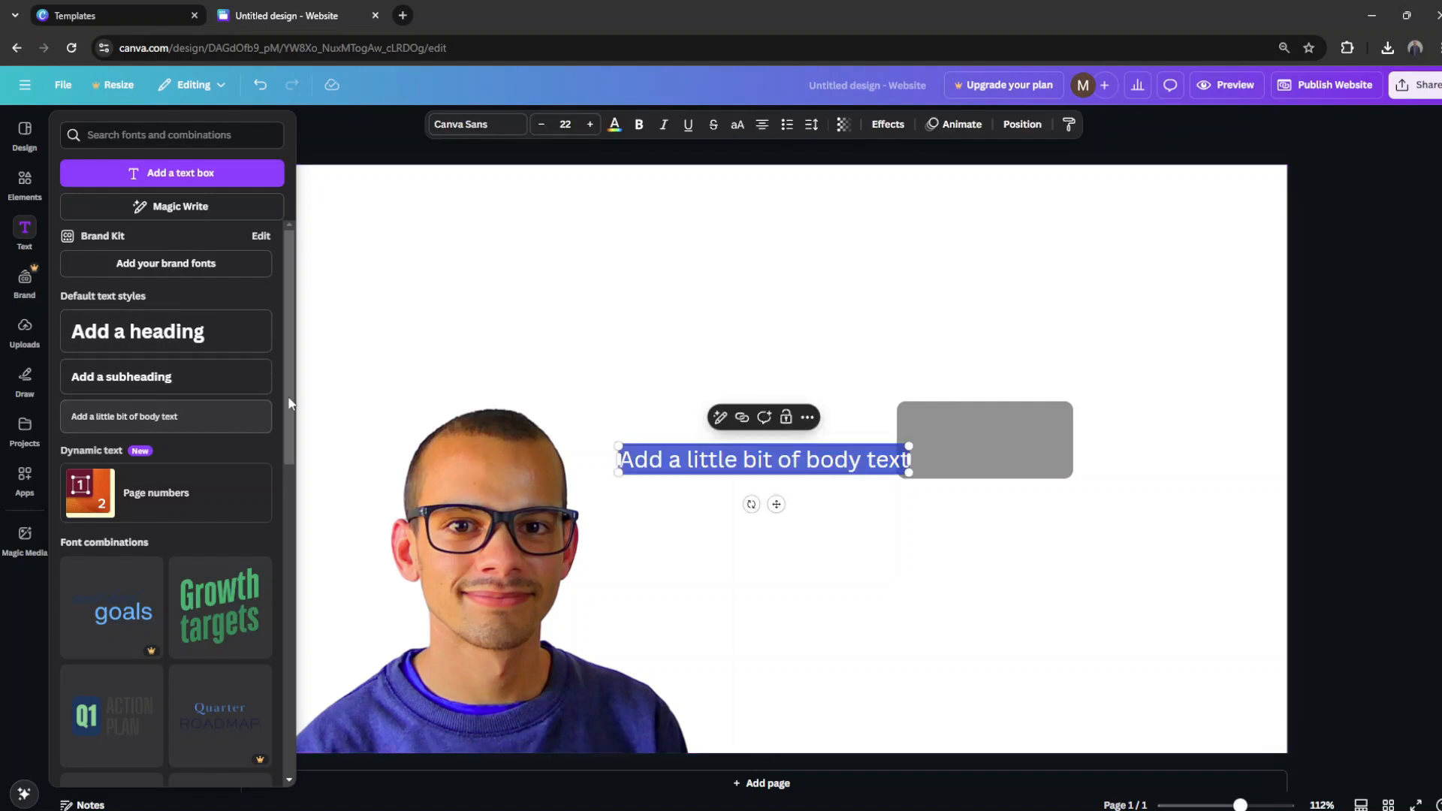
type("I make websites and web design")
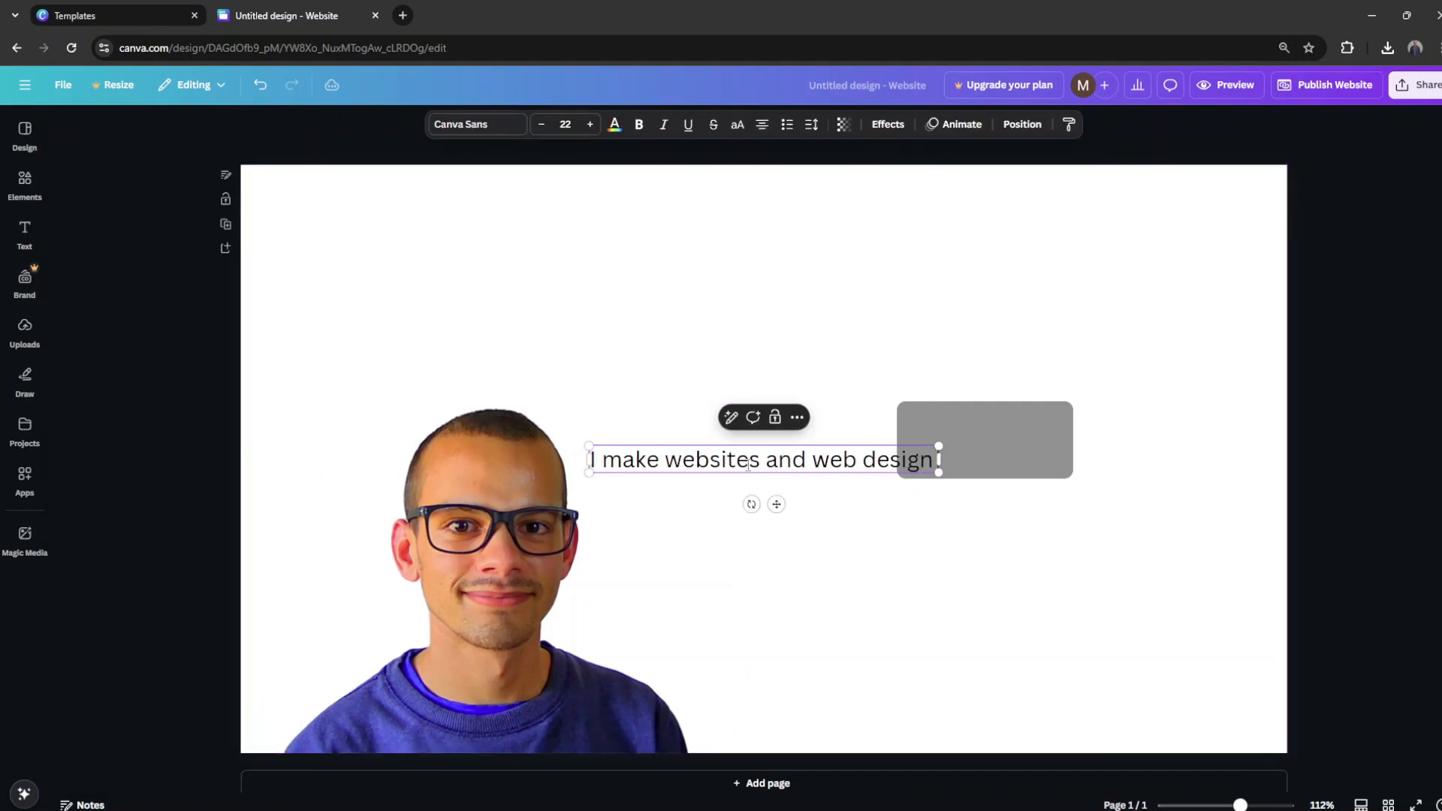
type(" tutorials on youtube ")
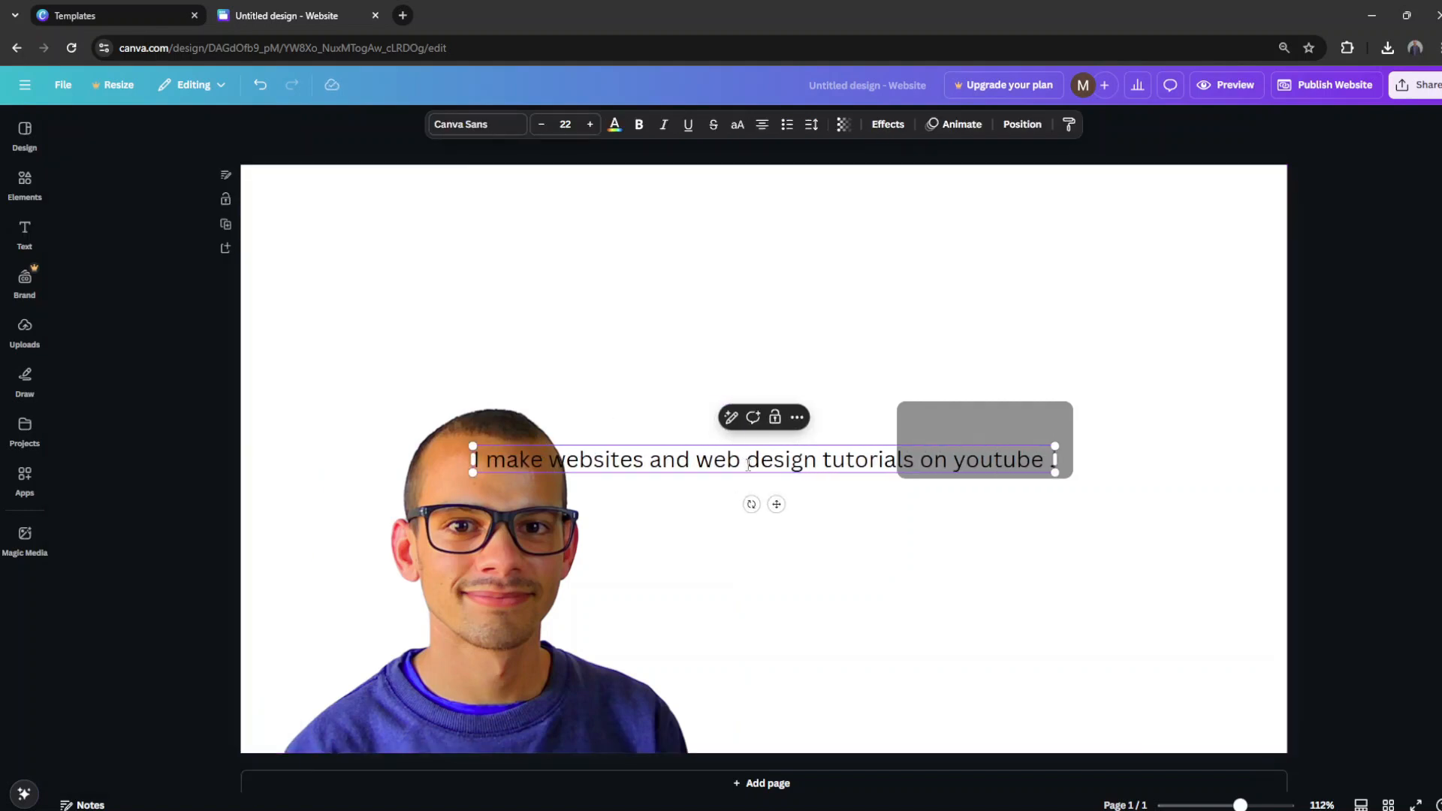
type(".")
left_click(701, 425)
Step: Move the new text line above the portrait and button, and enlarge it to about size 24.3
left_click_drag(764, 455, 671, 317)
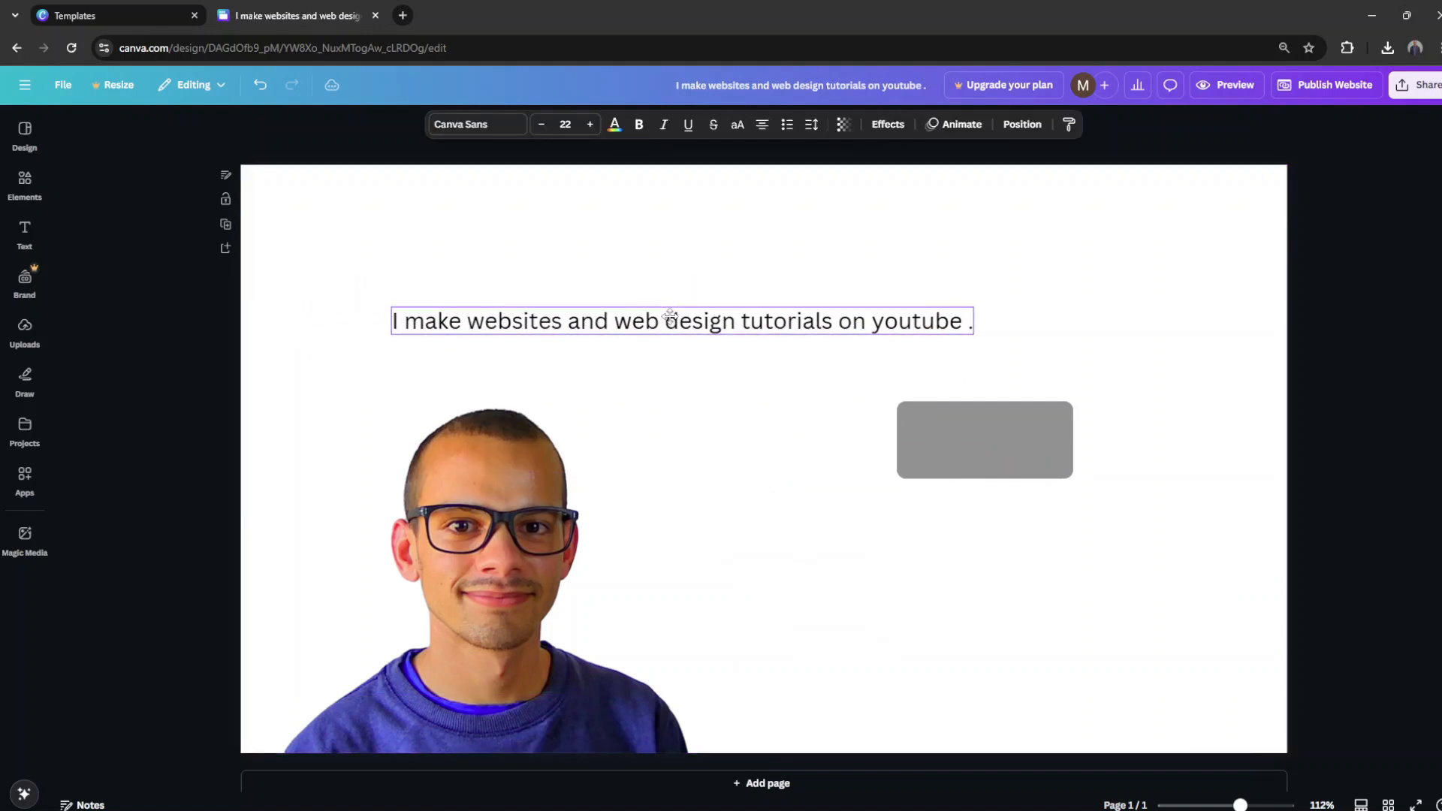
left_click_drag(392, 307, 330, 272)
left_click_drag(414, 321, 495, 318)
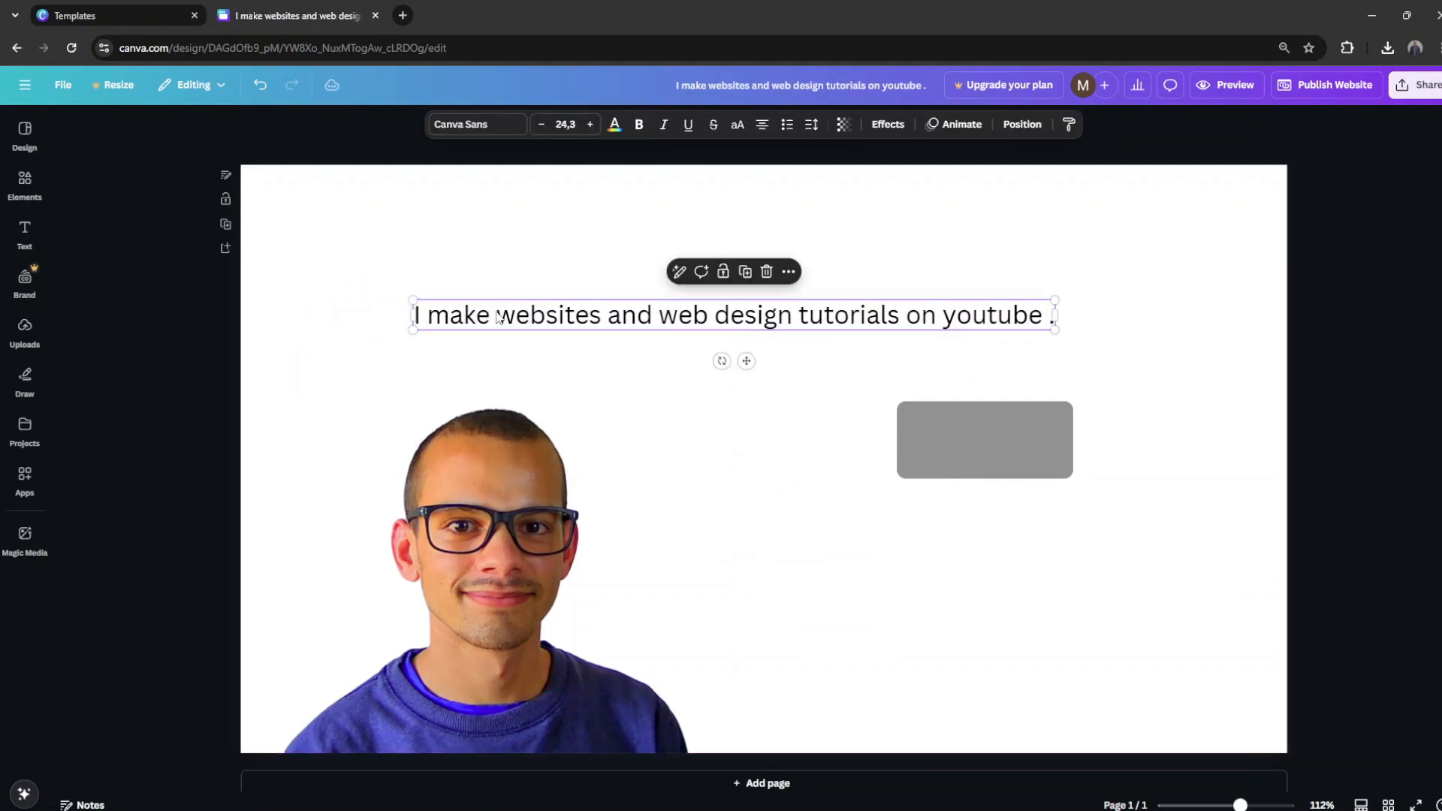
Step: Change the font of the text line to Lora after trying Gagalin
left_click(478, 124)
scroll(159, 619, "down", 5)
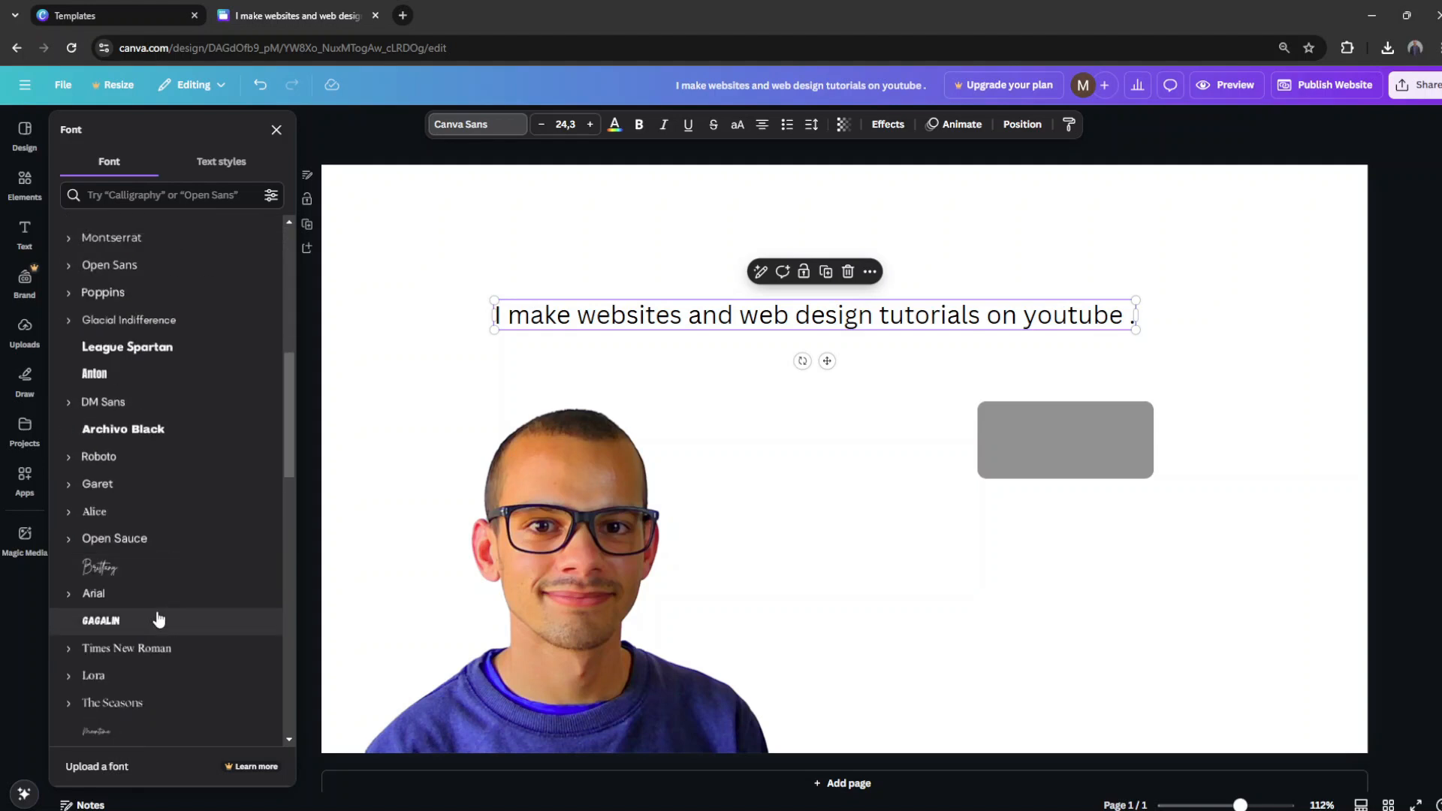
left_click(158, 620)
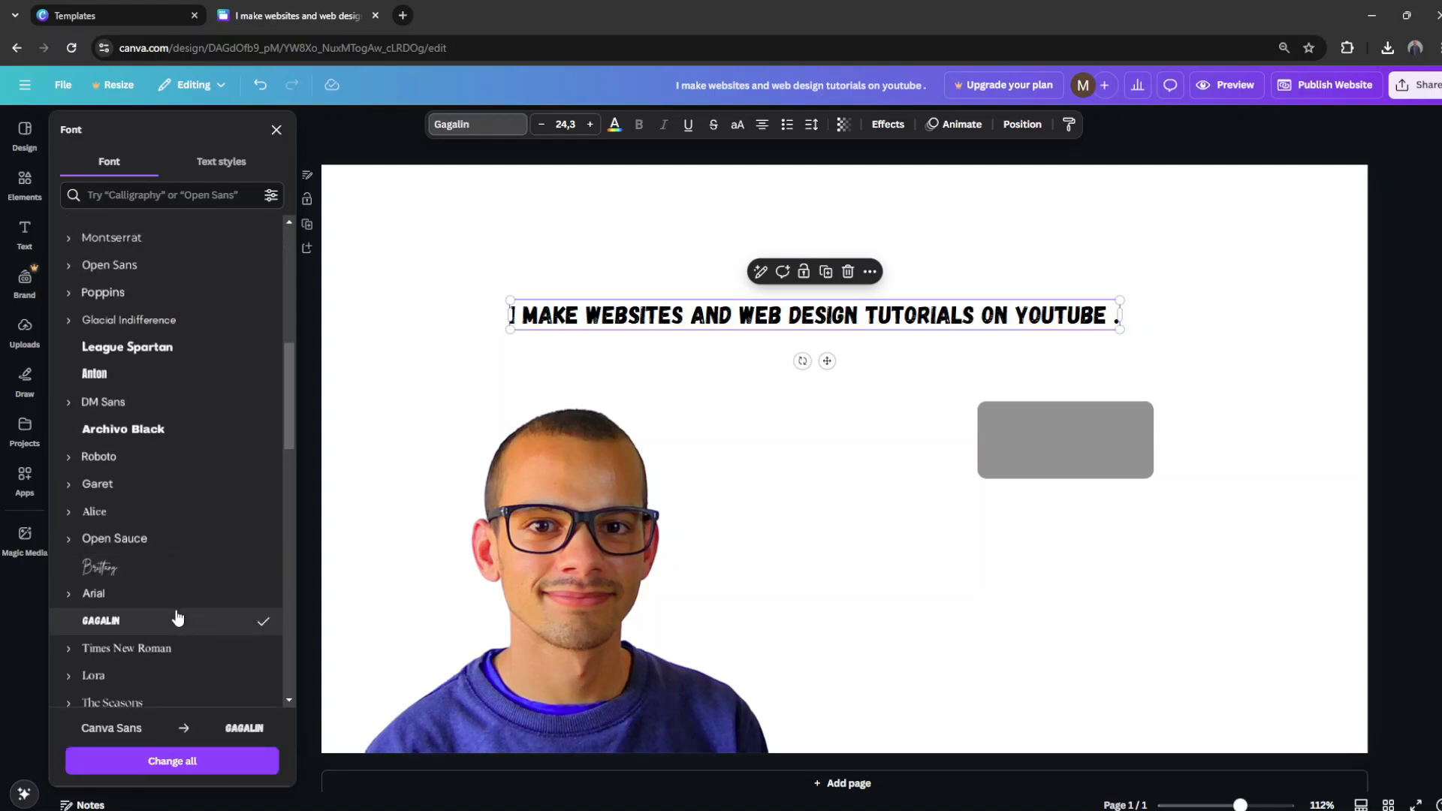
scroll(178, 618, "down", 1)
left_click(175, 610)
scroll(126, 559, "down", 3)
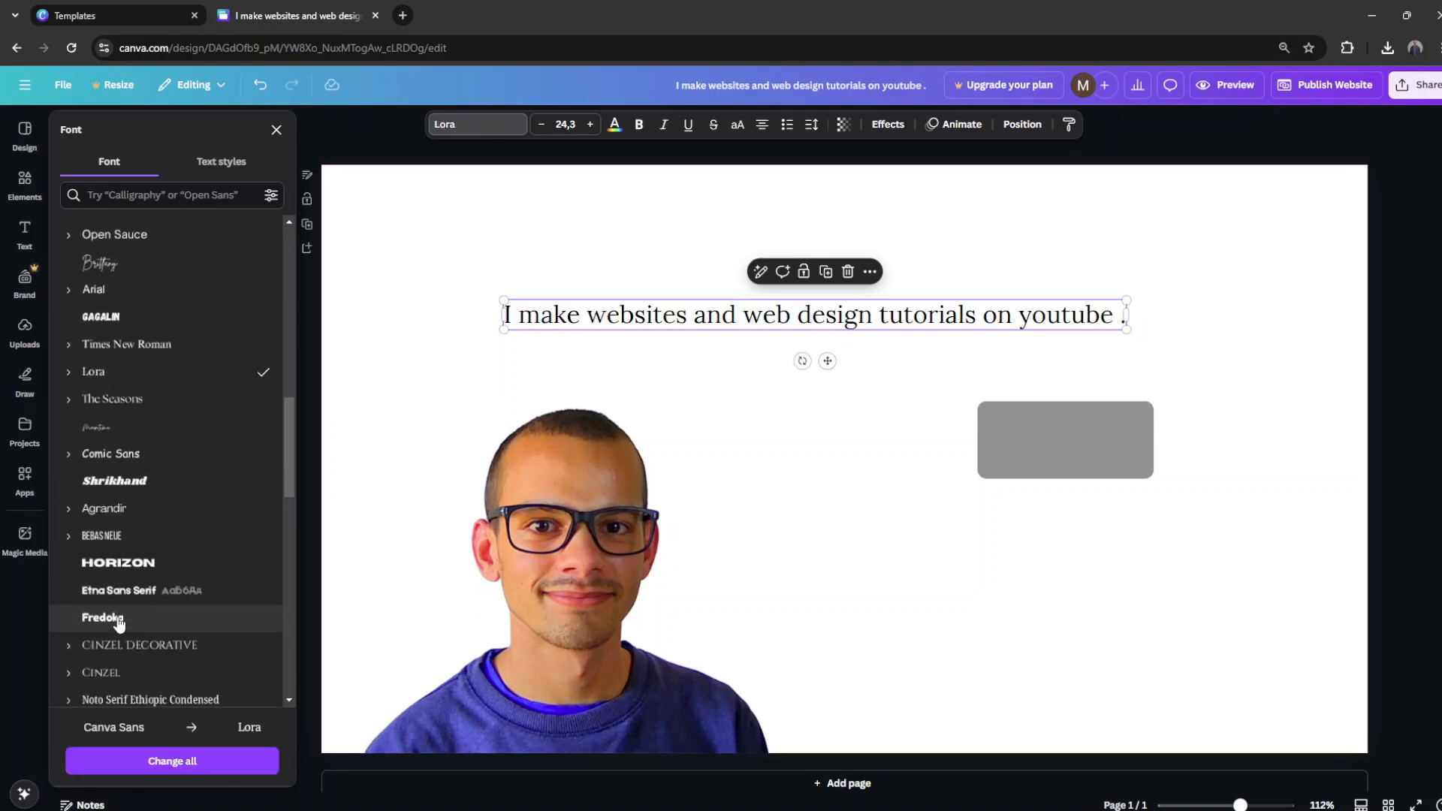
Step: Set the text line's font to Comic Sans and give it a red Background effect
left_click(123, 459)
left_click(789, 379)
left_click(802, 322)
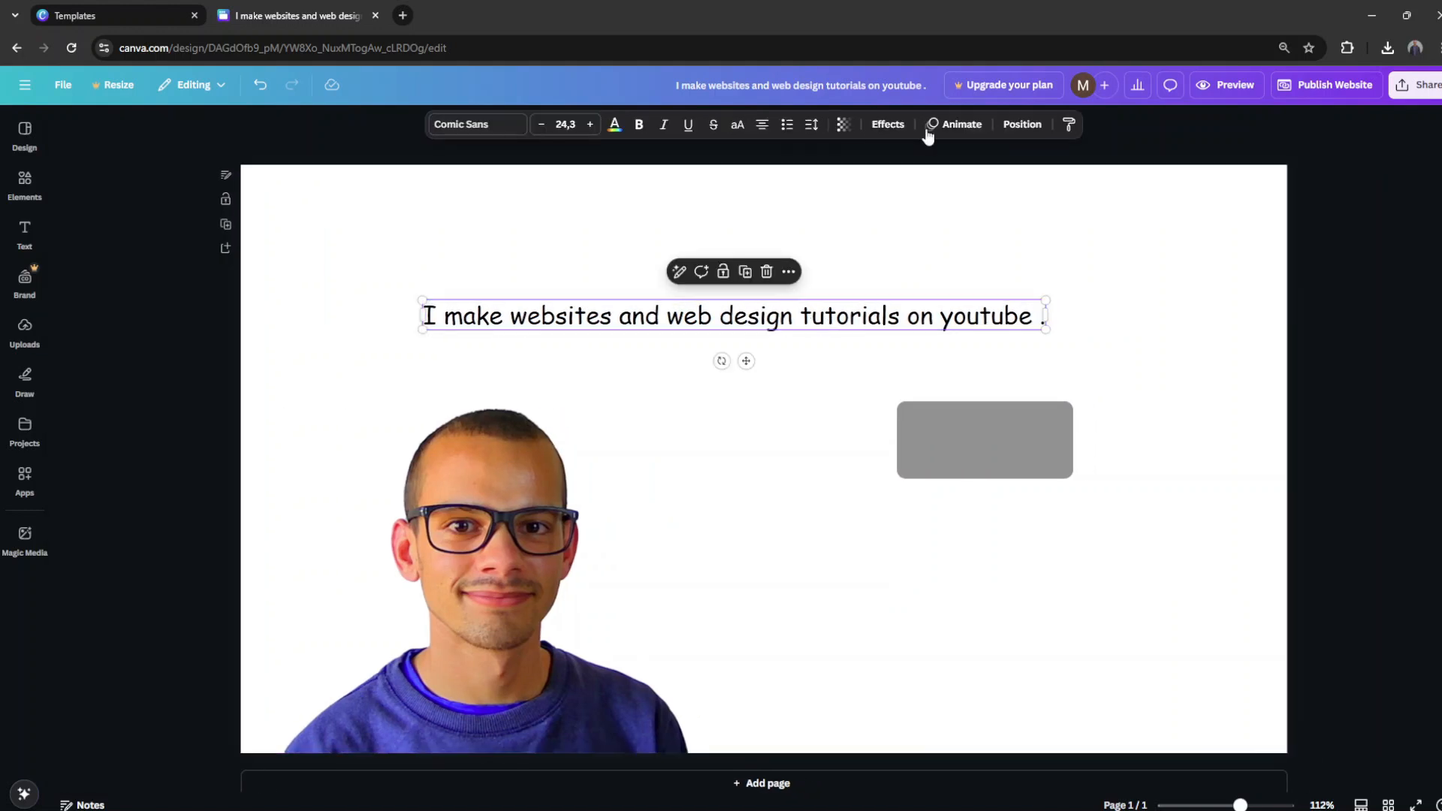
left_click(889, 124)
left_click(106, 510)
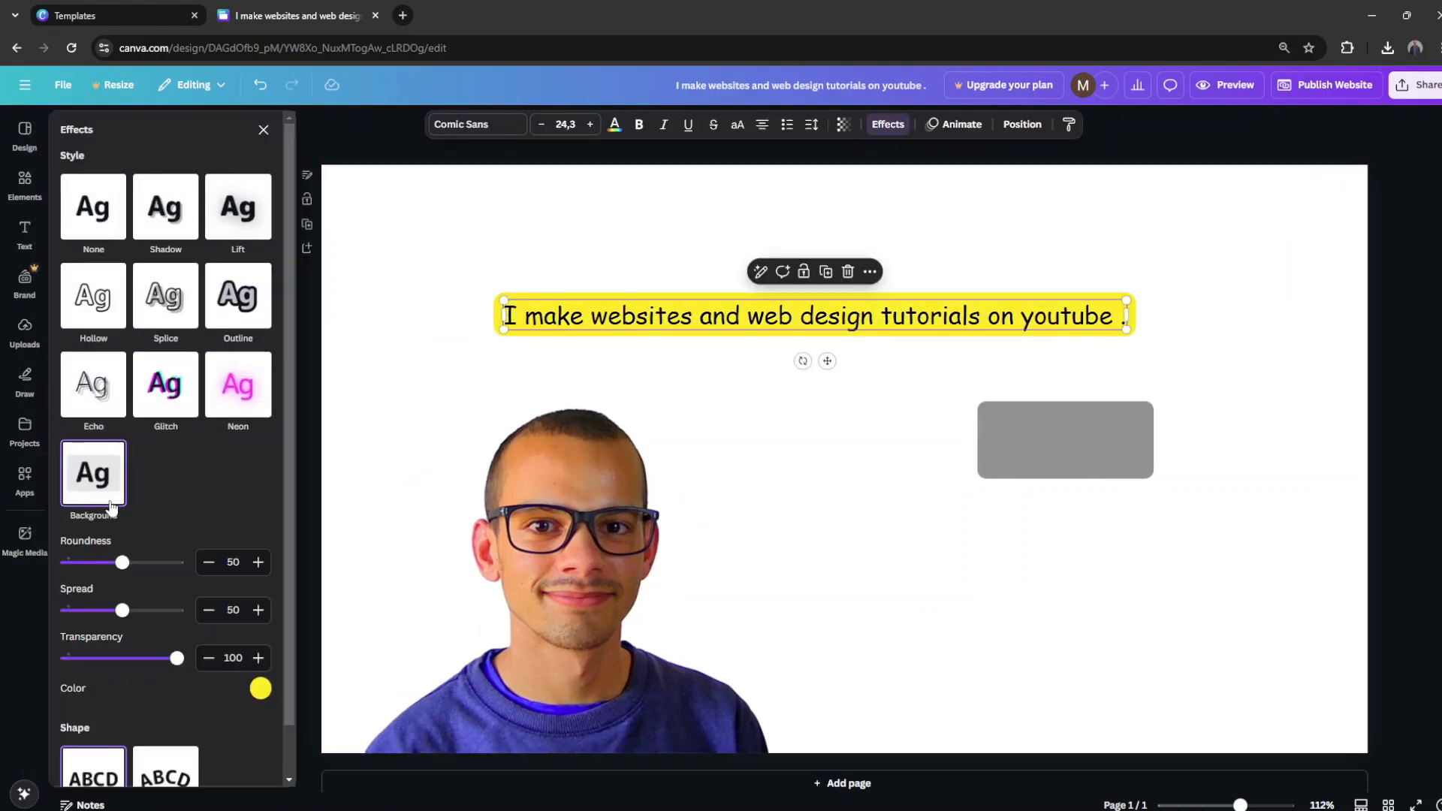
left_click(260, 692)
left_click(83, 582)
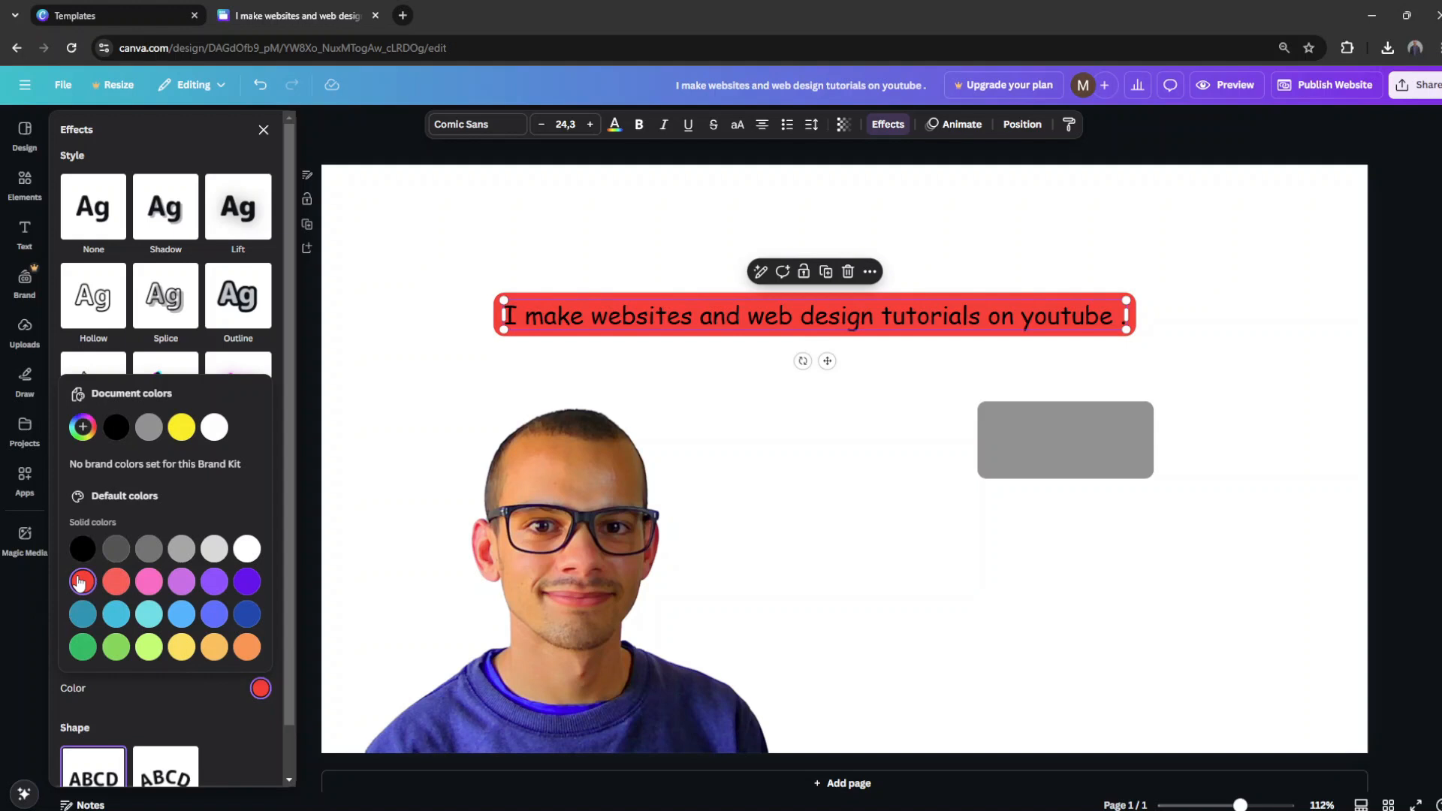
left_click(83, 428)
left_click_drag(252, 471, 283, 457)
Step: Try to recolour the highlighted text line's lettering white
left_click(617, 126)
double_click(557, 316)
left_click(226, 232)
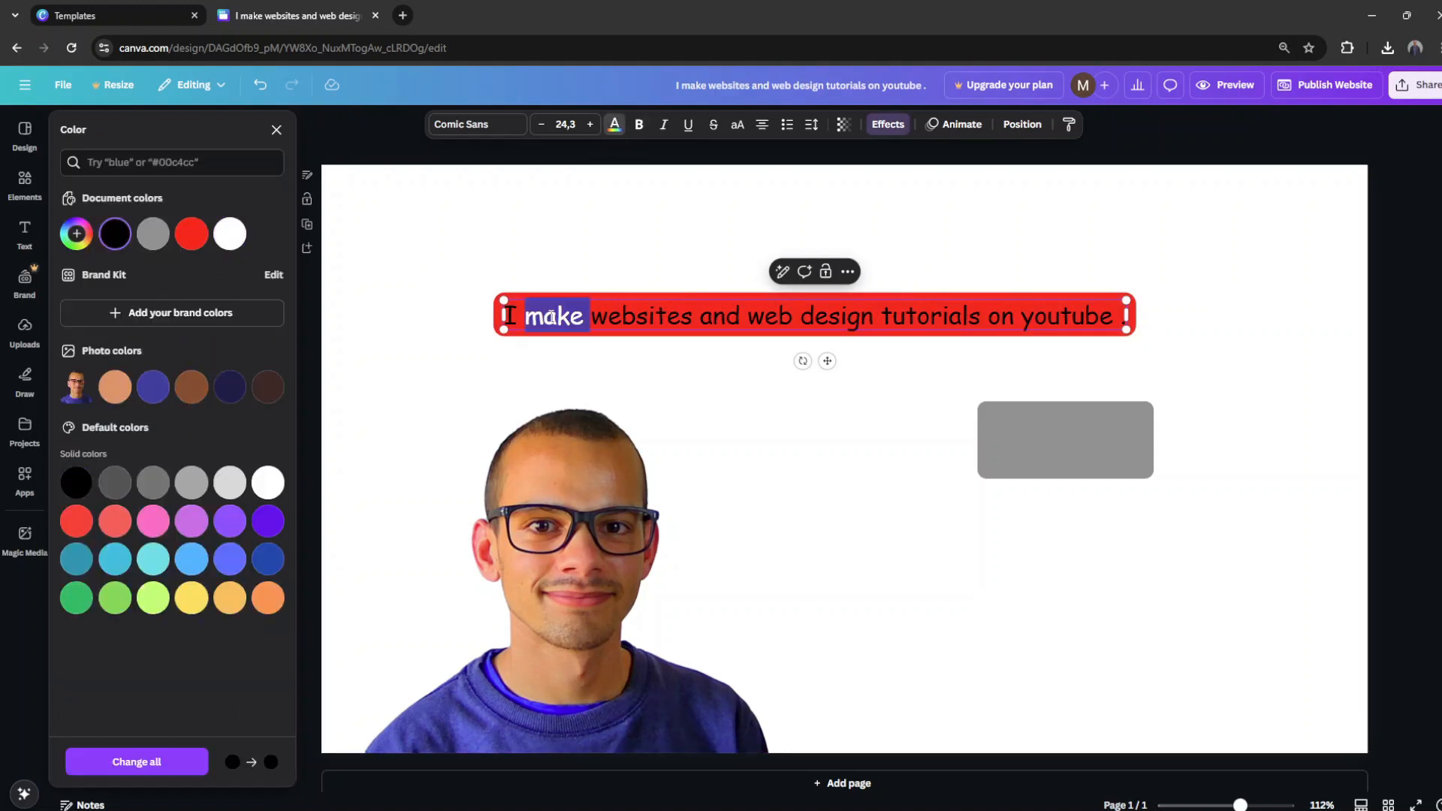
left_click(137, 763)
left_click(349, 342)
Step: Undo the Background effect and the Comic Sans font on the text line
key("ctrl+z")
key("ctrl+z")
key("ctrl+z")
key("ctrl+z")
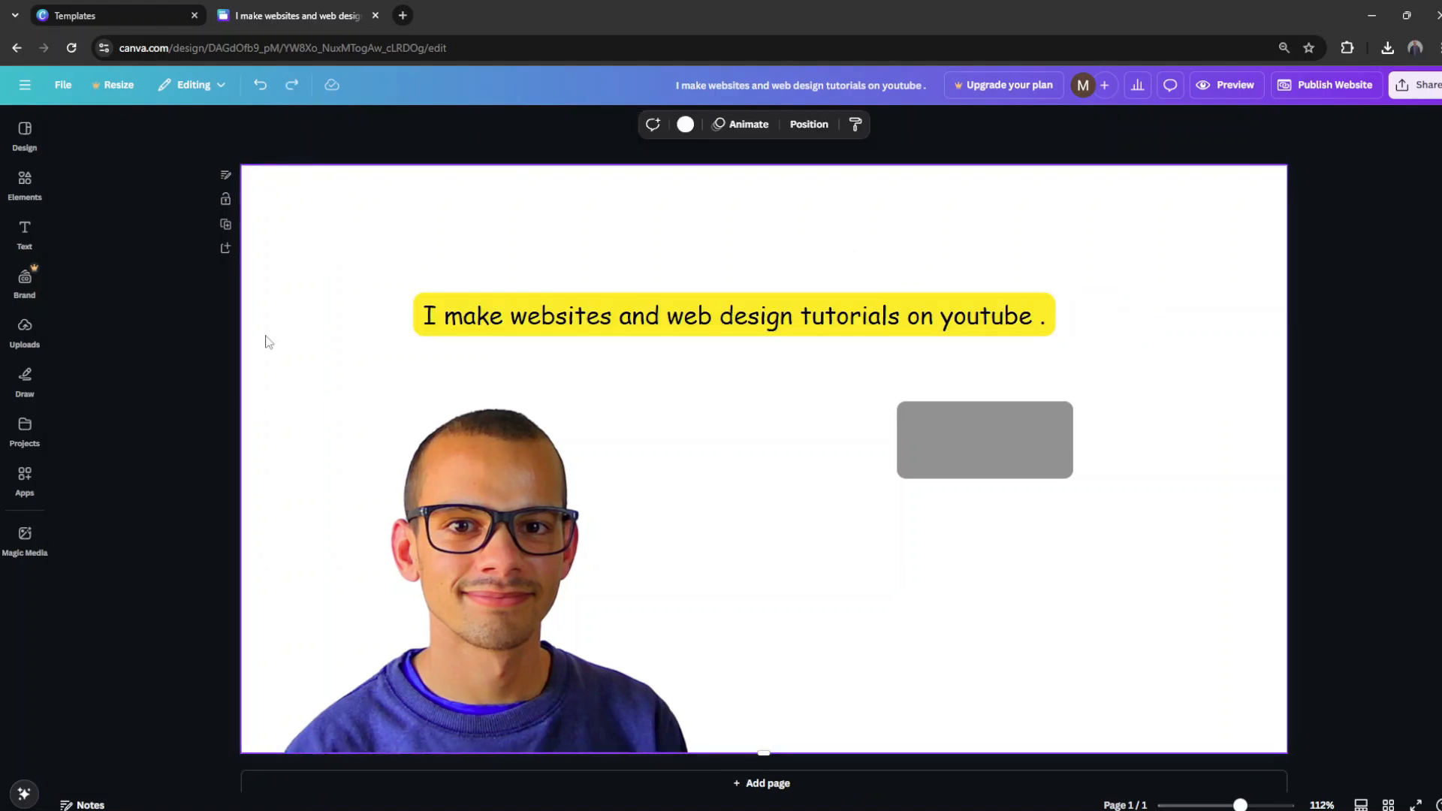
left_click(261, 86)
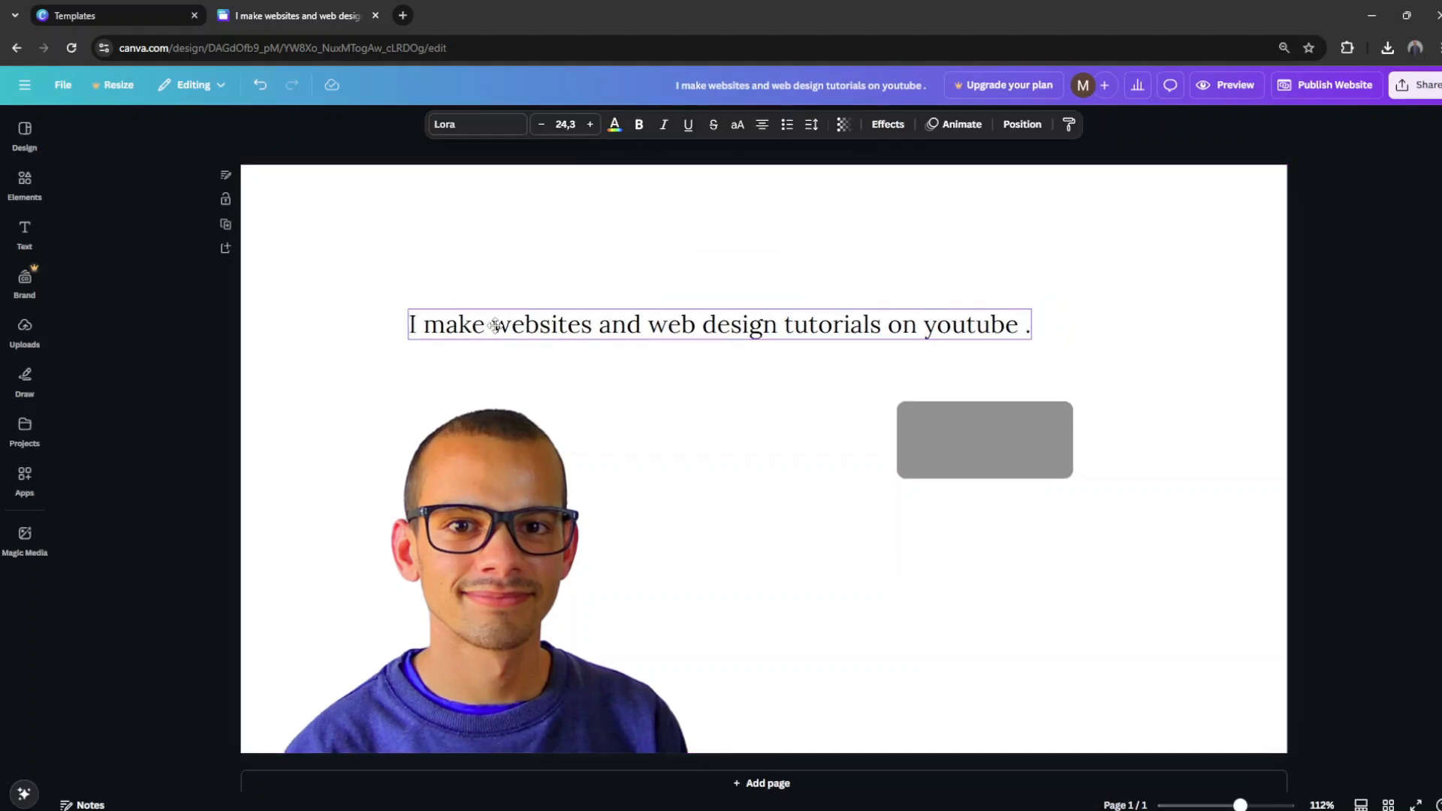
Step: Shift the text line slightly and set the page background to grey after trying black
left_click_drag(511, 322, 488, 326)
left_click(115, 235)
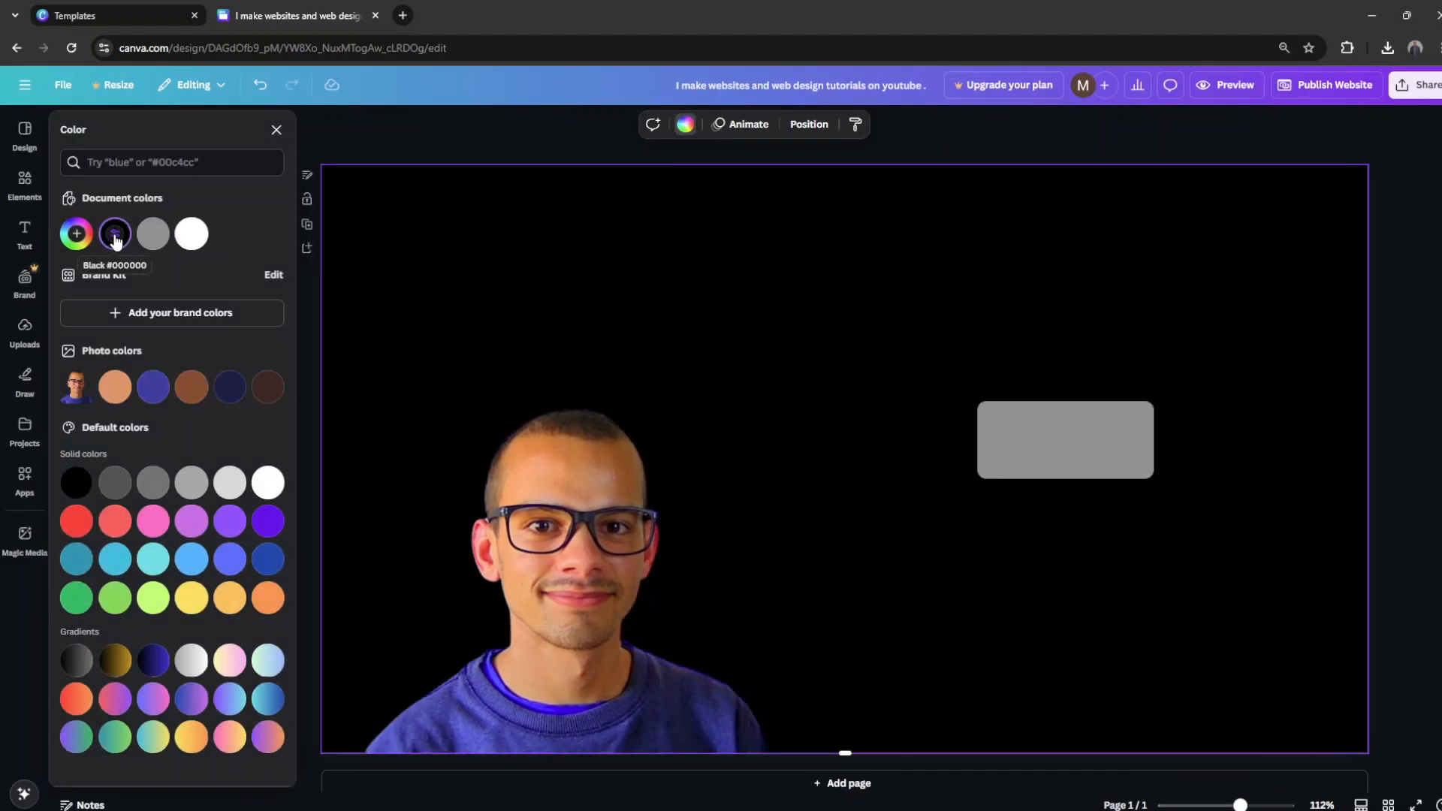
left_click(155, 239)
Step: Make the grey button white and set its corner rounding to 100
left_click(1050, 466)
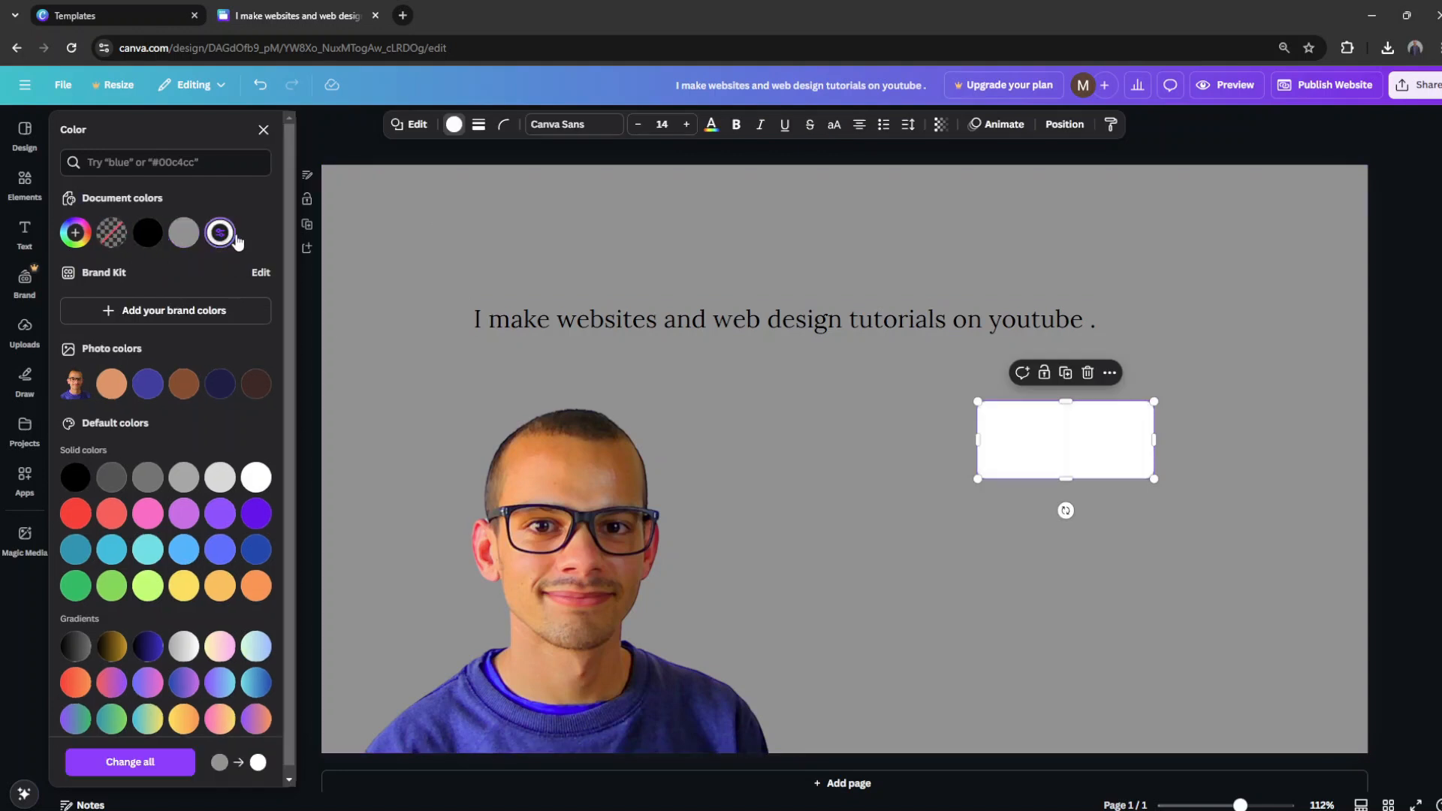
left_click(501, 129)
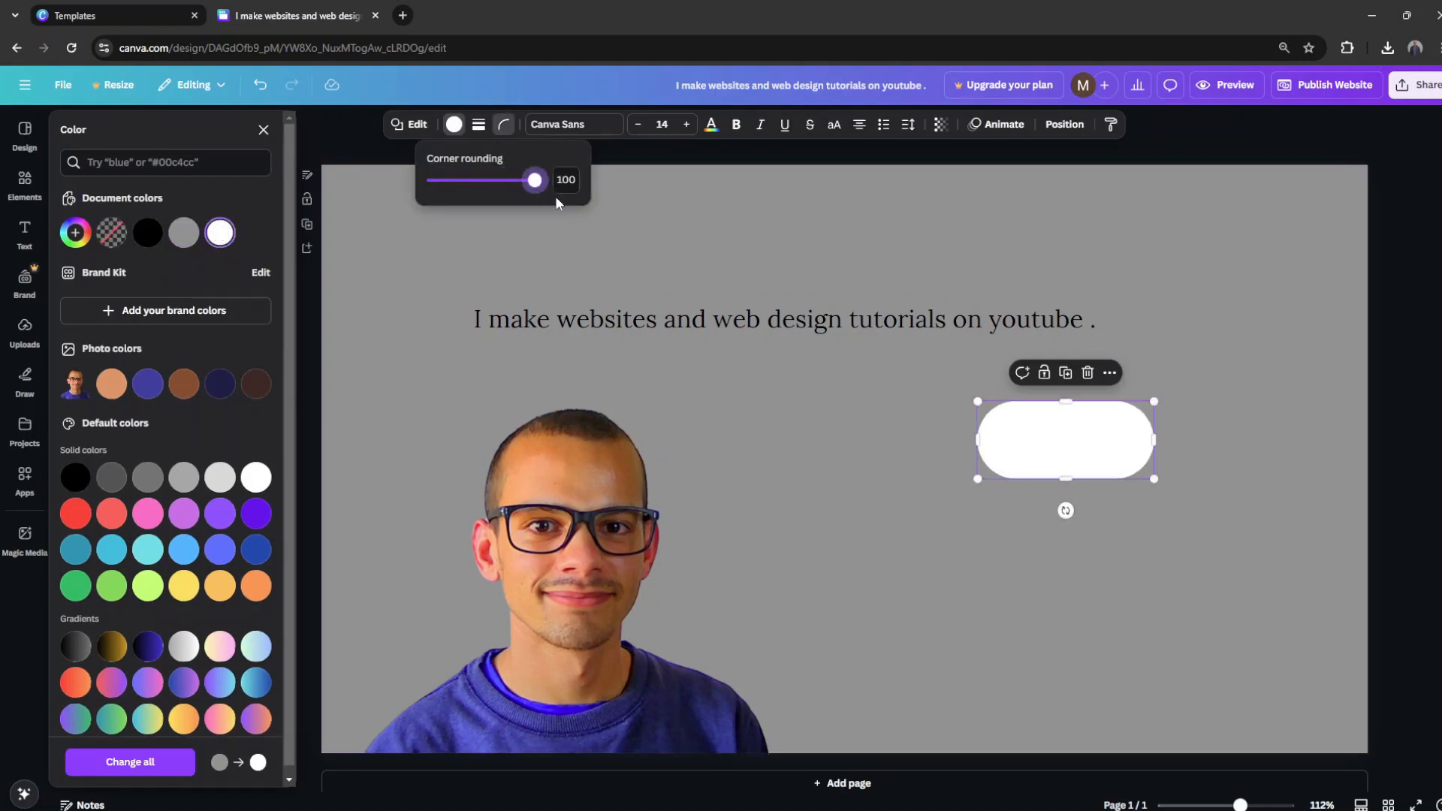
left_click(1121, 509)
Step: Duplicate the text line, change the copy to "Youtube" and centre it on the white button
left_click_drag(933, 320, 950, 360)
double_click(750, 365)
type("Watch om")
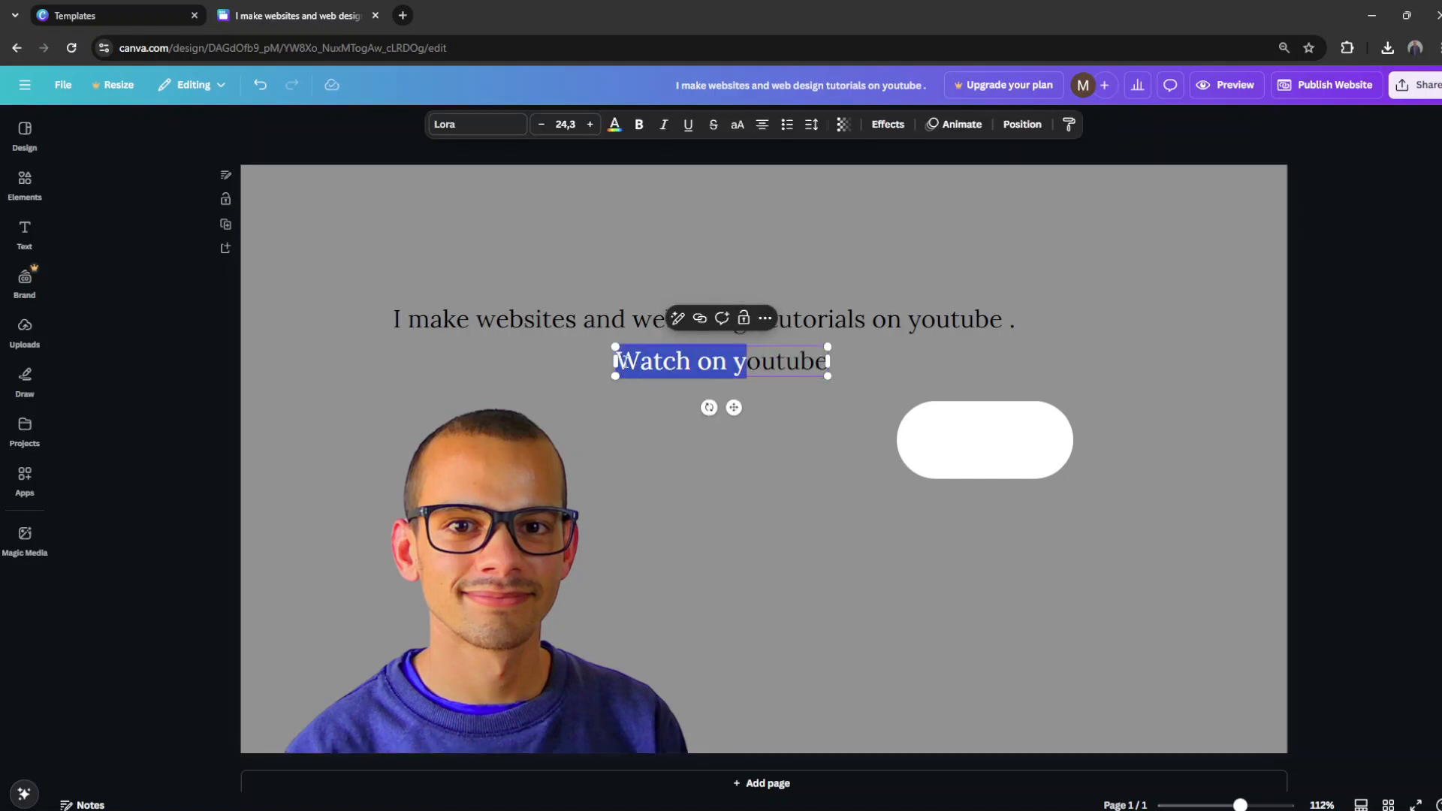
type("Y")
left_click(754, 376)
left_click_drag(753, 376, 1017, 455)
left_click(1106, 454)
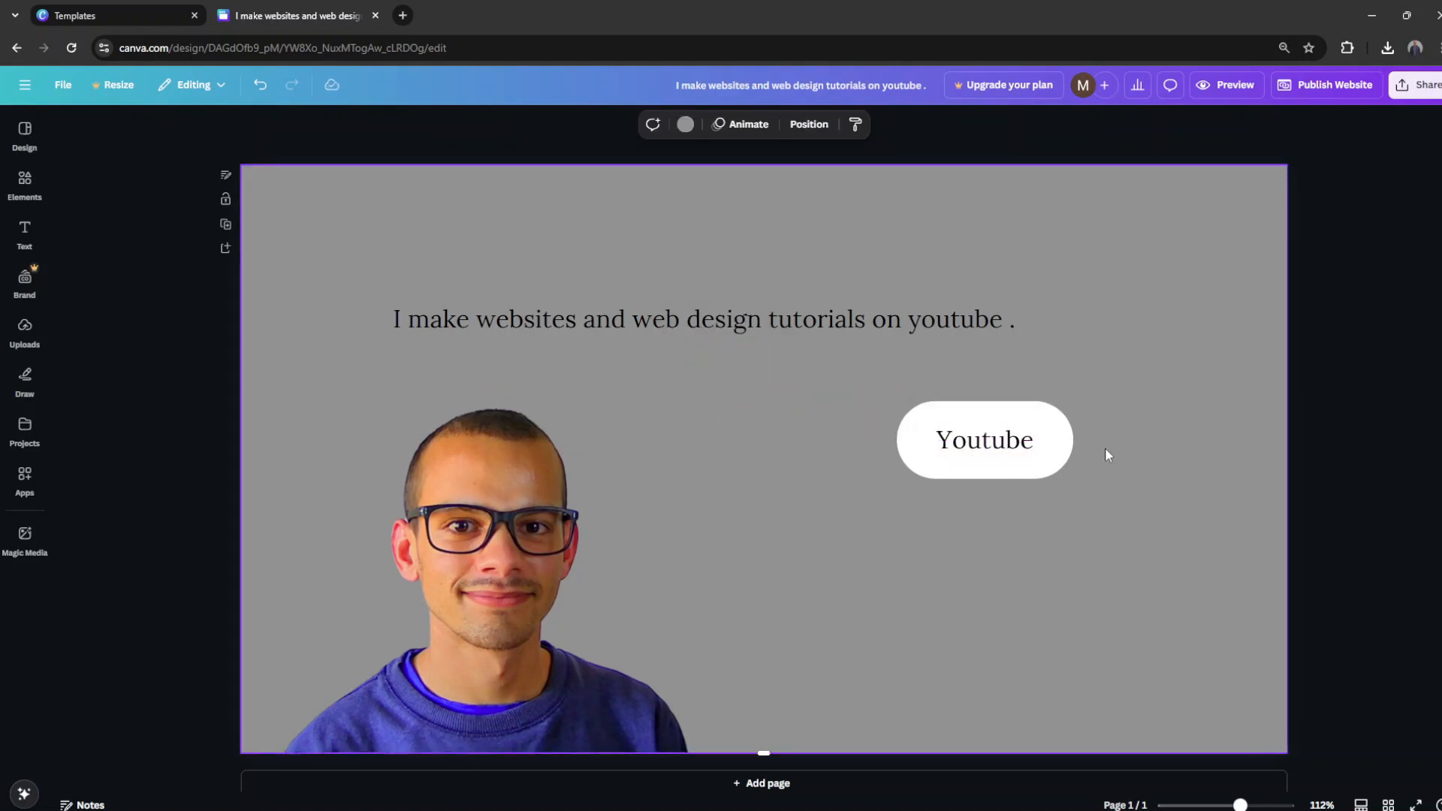
Step: Select the button together with its label and add a solid black border to the button
left_click_drag(1101, 466, 892, 430)
left_click(833, 447)
left_click_drag(1143, 473, 894, 425)
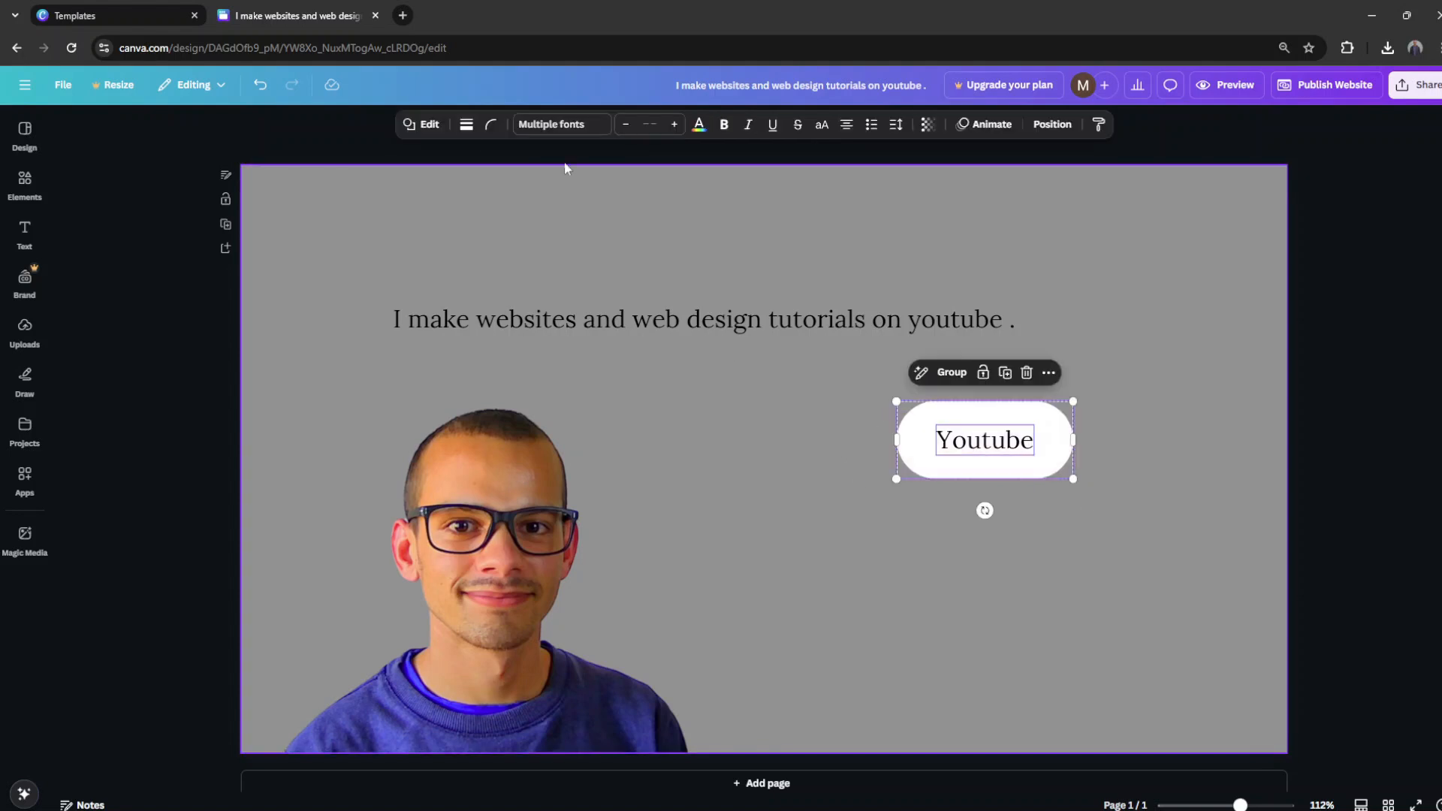
left_click(466, 124)
left_click(429, 161)
left_click(1111, 396)
left_click(1059, 440)
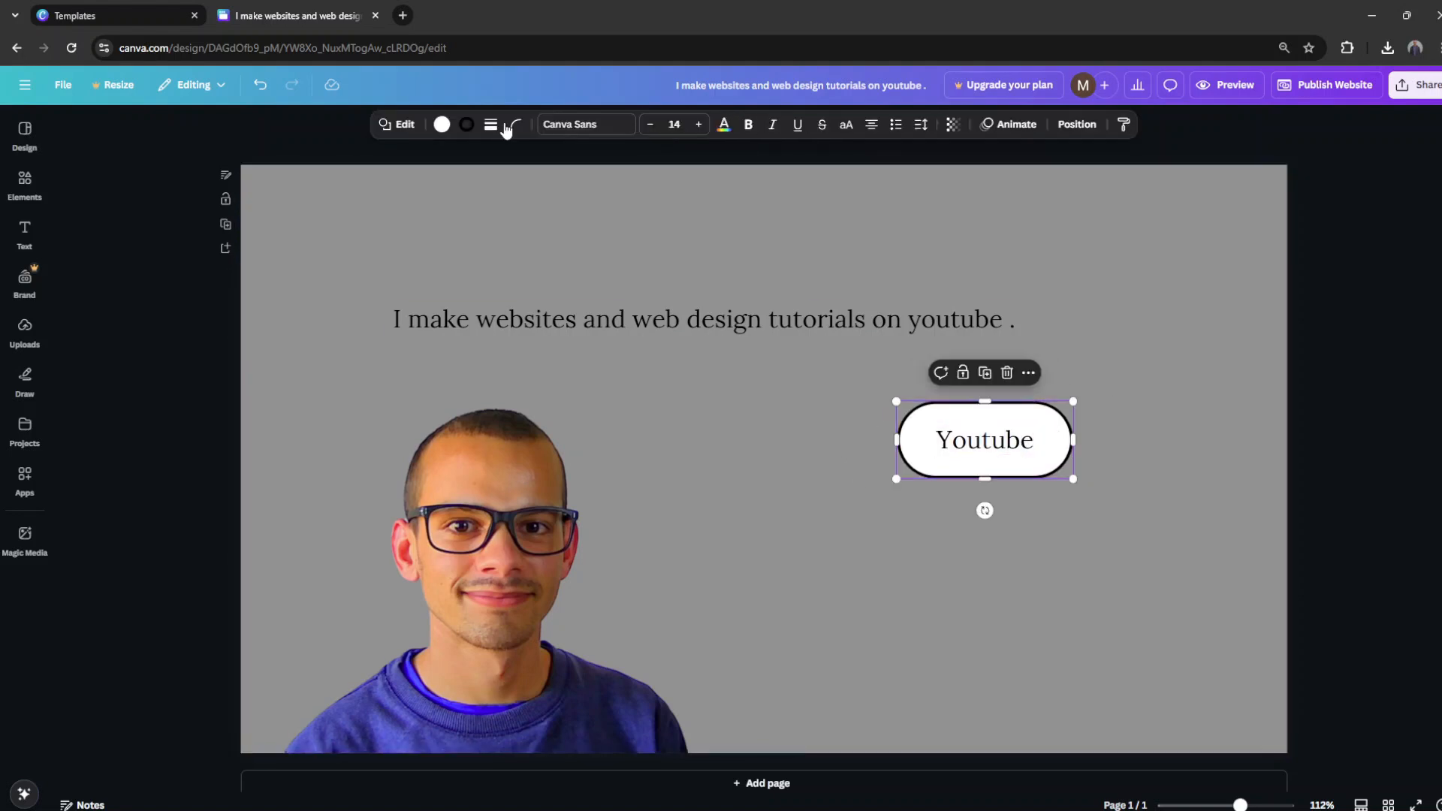
Step: Recolour the headline text white and give it a dark rounded Background effect
left_click(1096, 259)
left_click(826, 321)
left_click(614, 127)
left_click(154, 226)
left_click(518, 319)
left_click(889, 125)
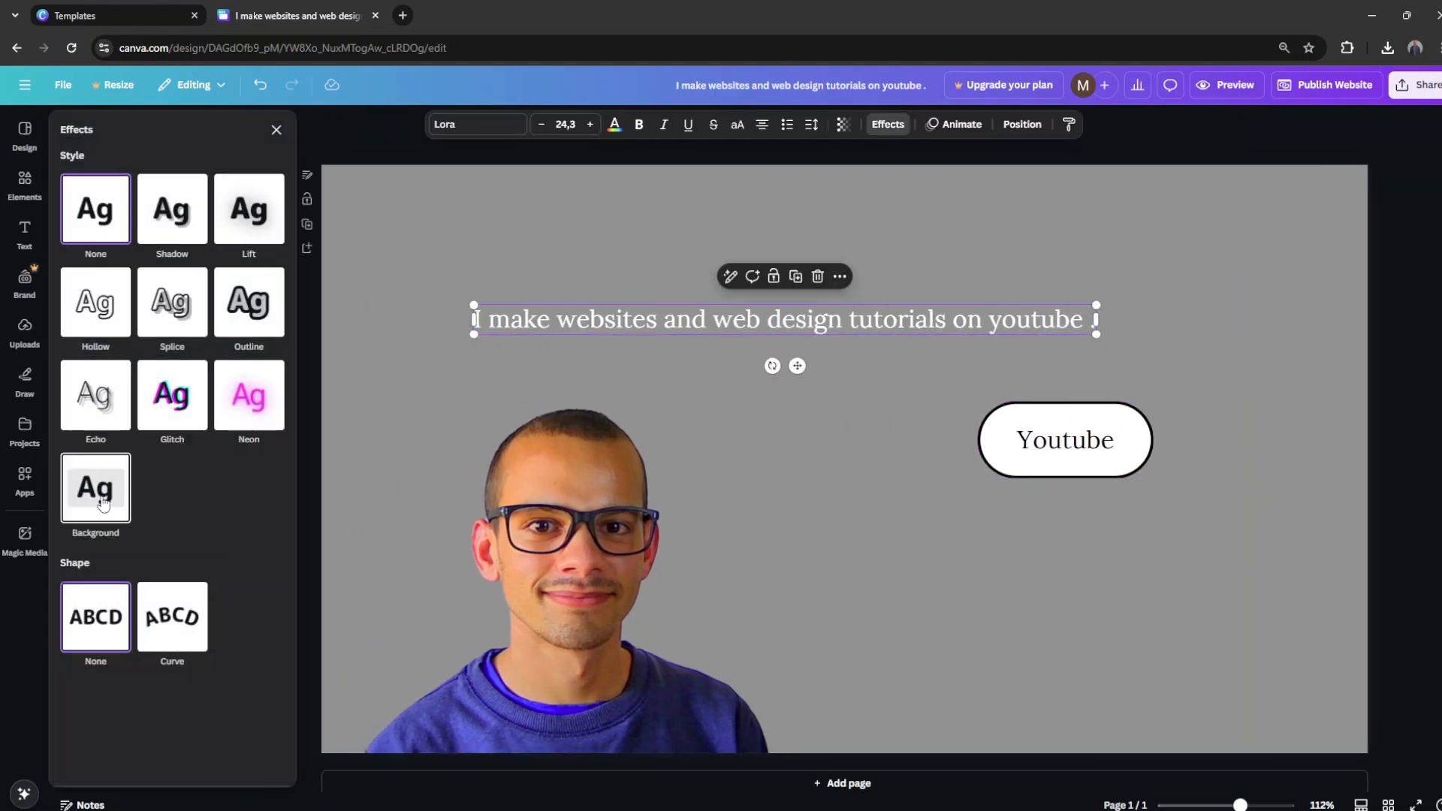
left_click(102, 504)
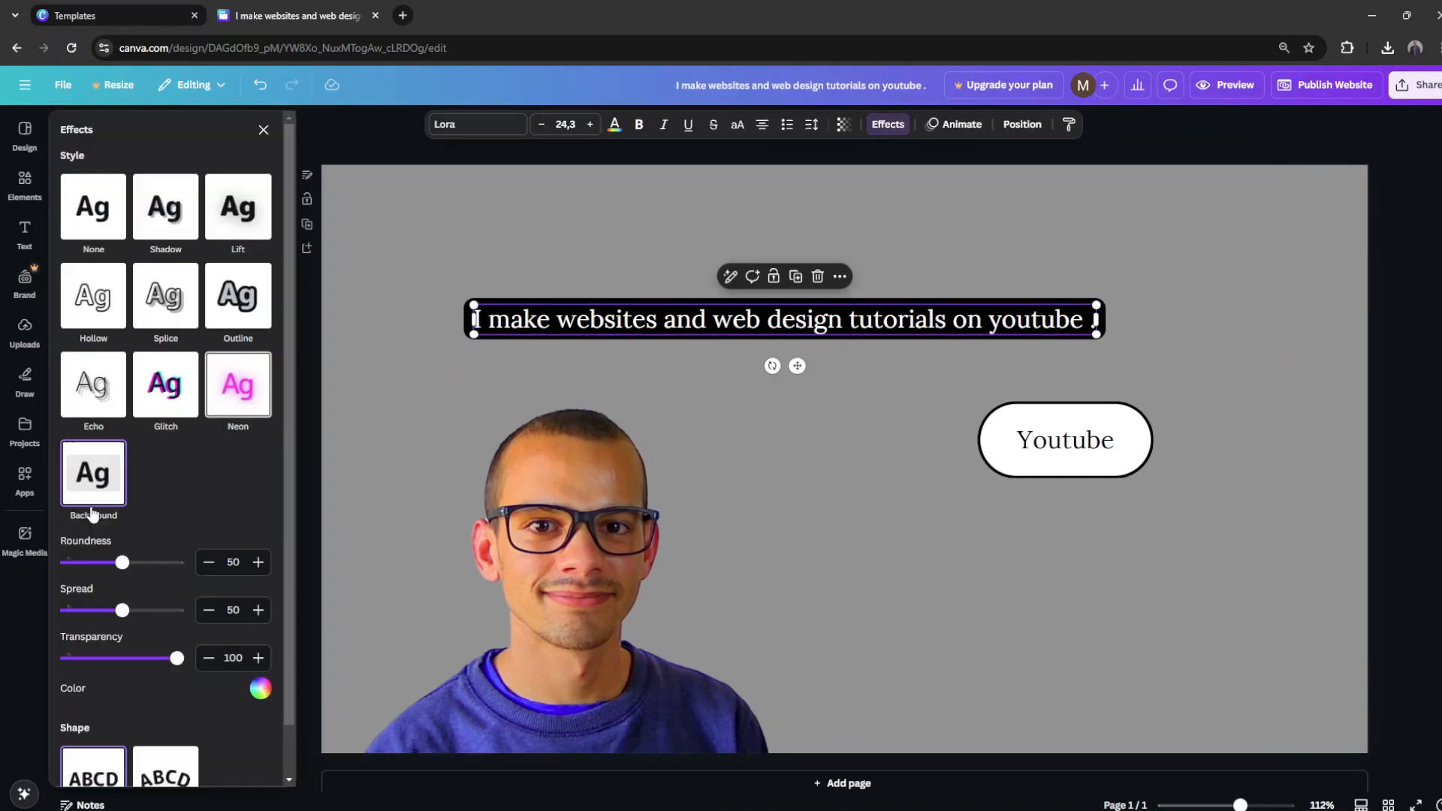
left_click_drag(119, 560, 148, 560)
left_click(820, 531)
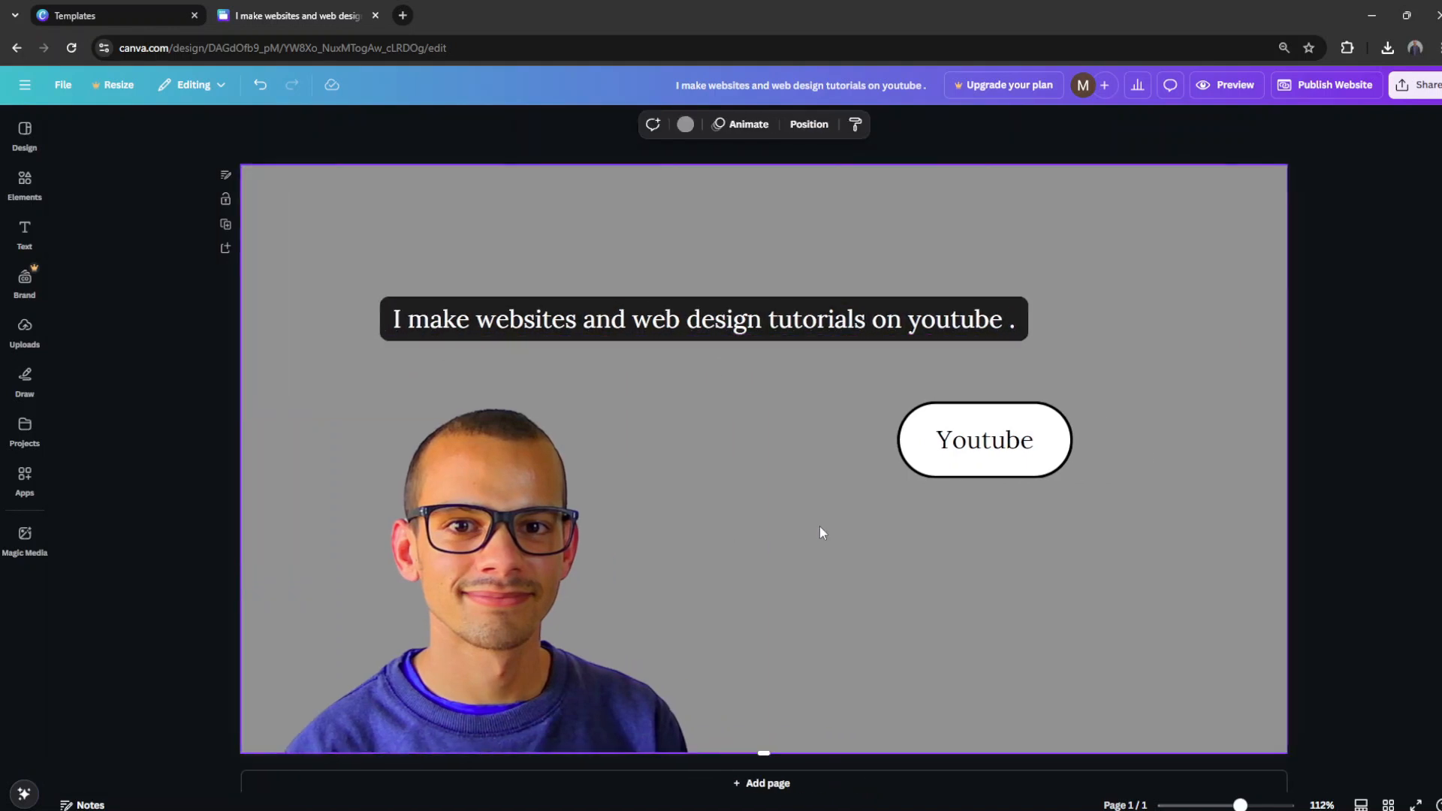
Step: Move the Youtube button and its label down into the lower part of the page
left_click_drag(1153, 476, 915, 439)
left_click_drag(959, 444, 966, 590)
Step: Duplicate the headline just below itself, offset to the right, and change the copy to "This website was made with Canva!"
left_click_drag(1057, 326, 361, 309)
left_click_drag(657, 320, 874, 378)
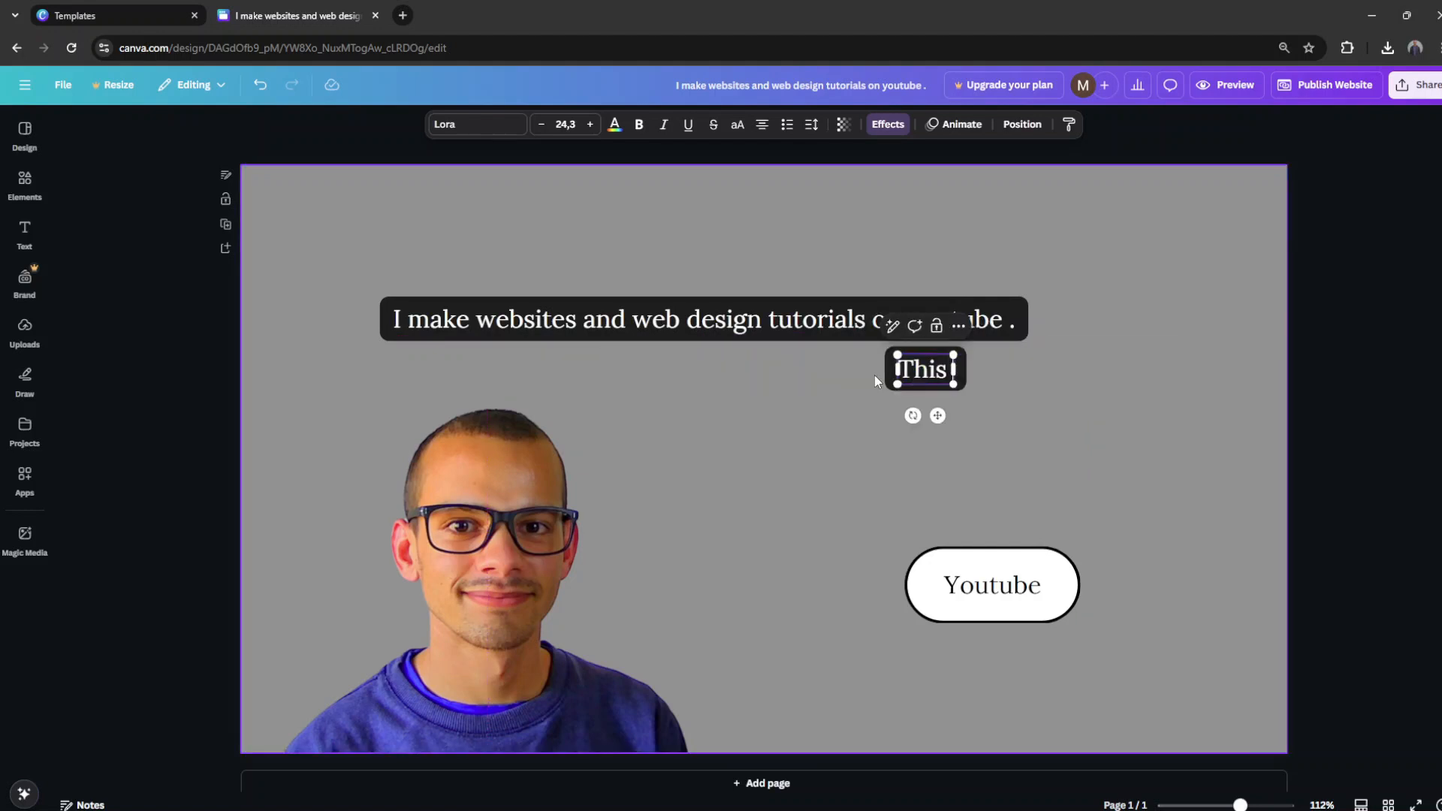
type("website was made with Canva!")
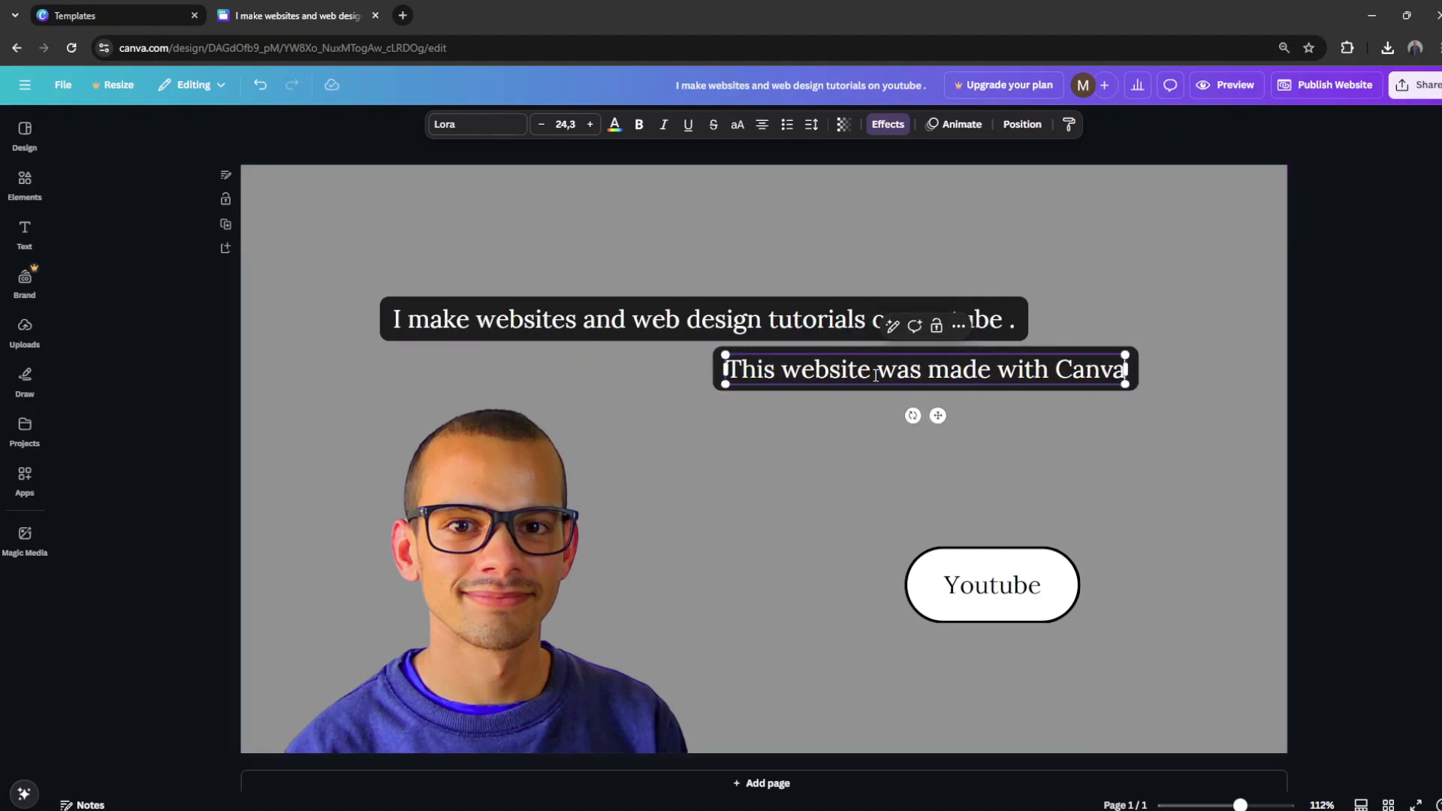
left_click(209, 378)
Step: Centre the Youtube button and label beneath the second text line and scale them down slightly
left_click(1093, 570)
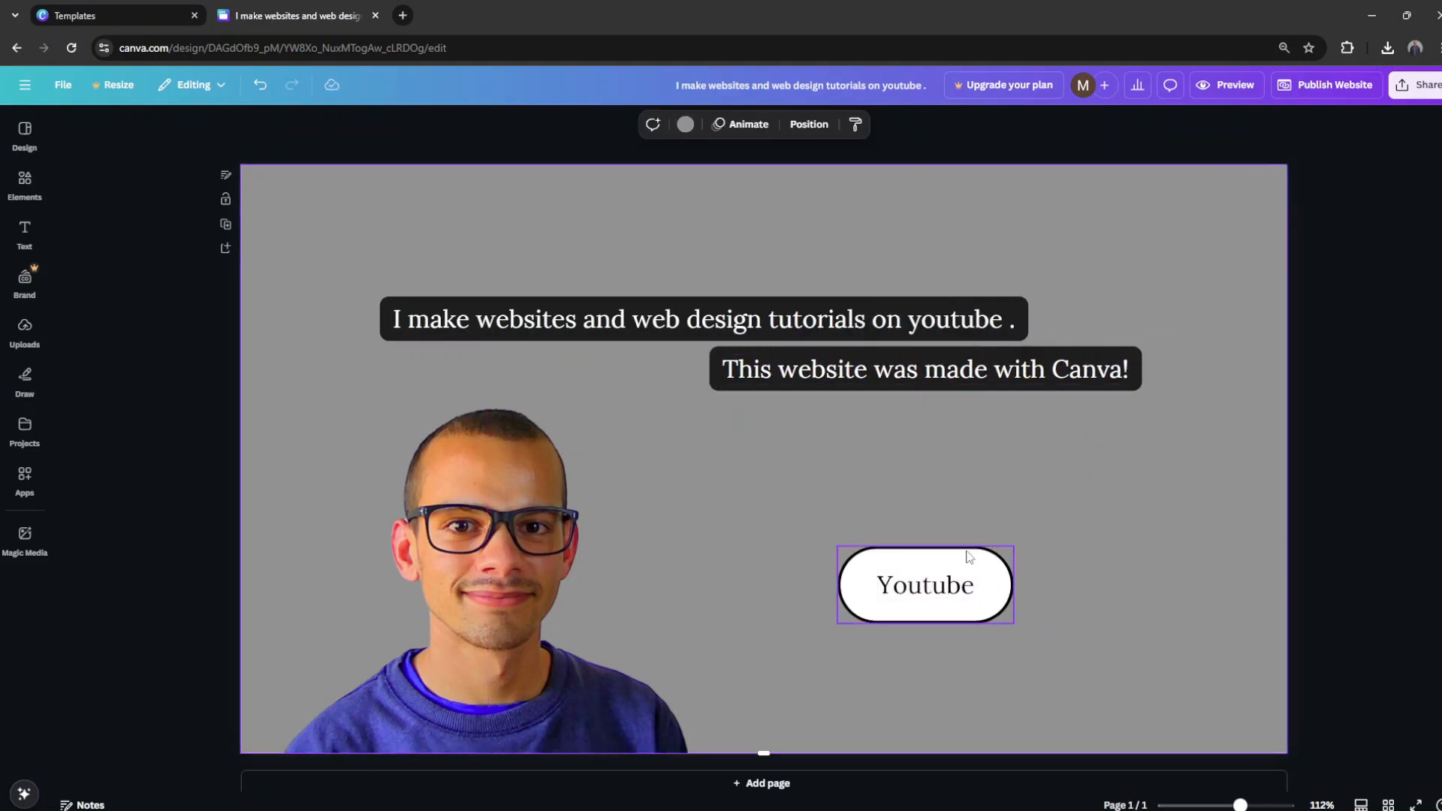
left_click_drag(840, 537, 941, 601)
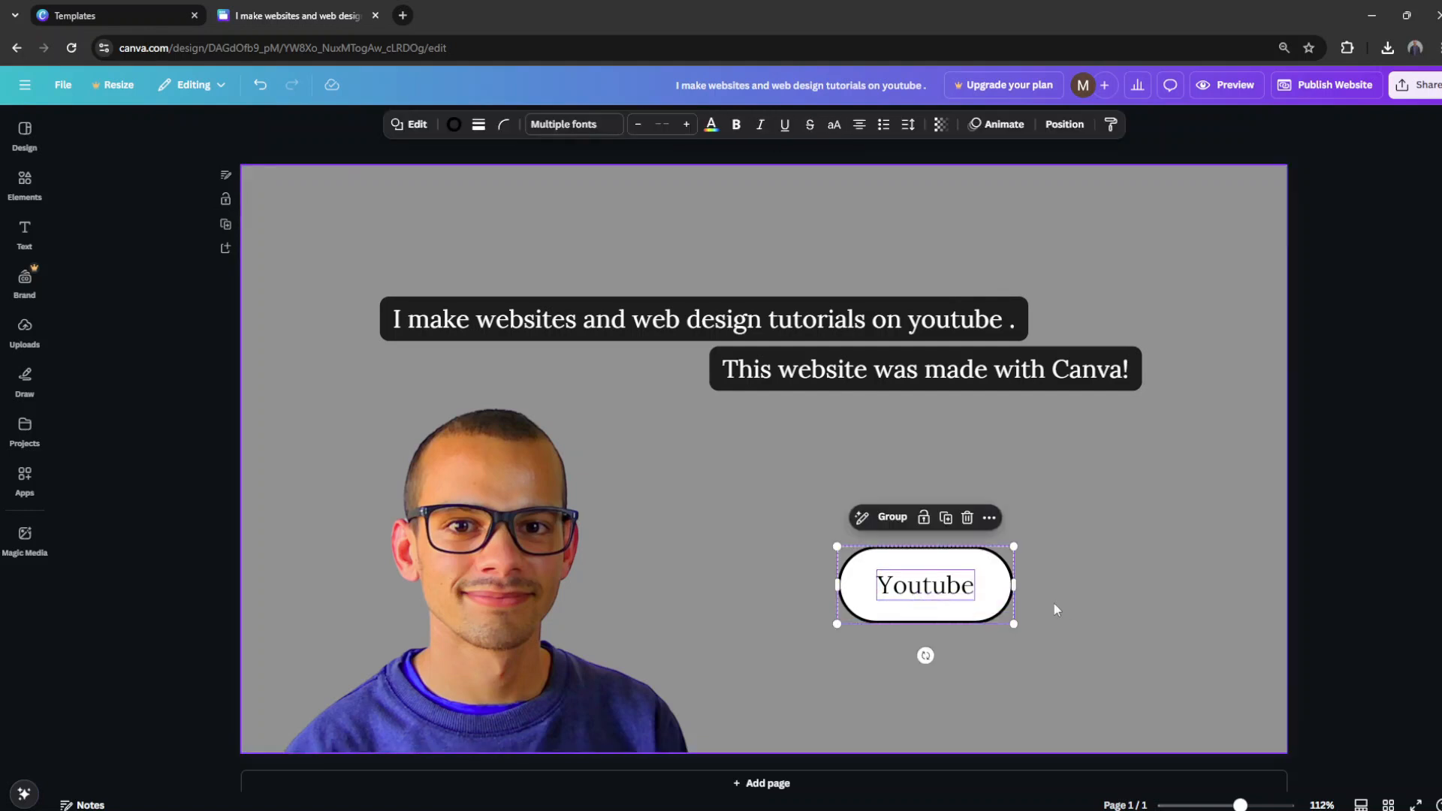
left_click_drag(1013, 548, 989, 558)
left_click(1066, 556)
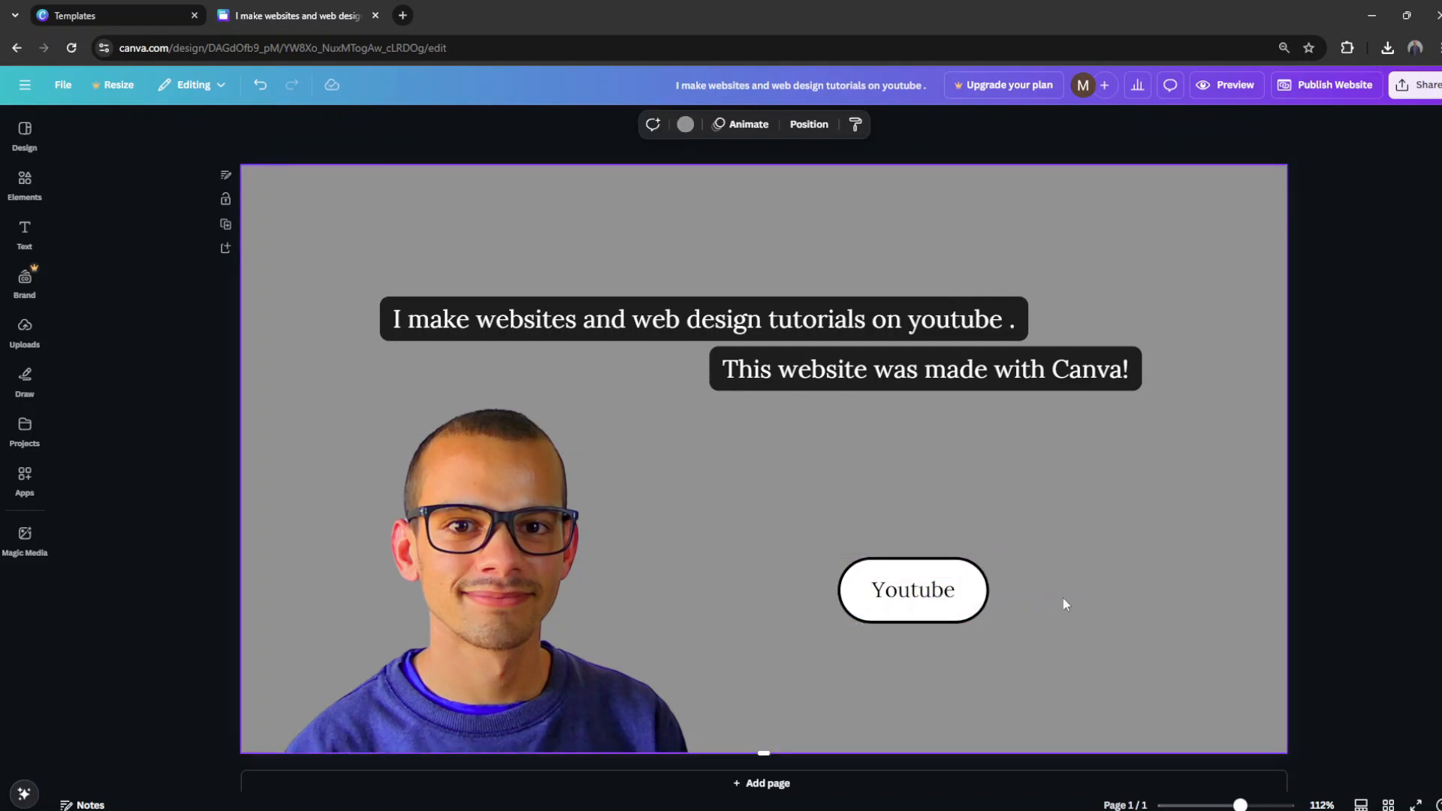
Step: Search the elements library for "background" and browse the graphics results
left_click(25, 182)
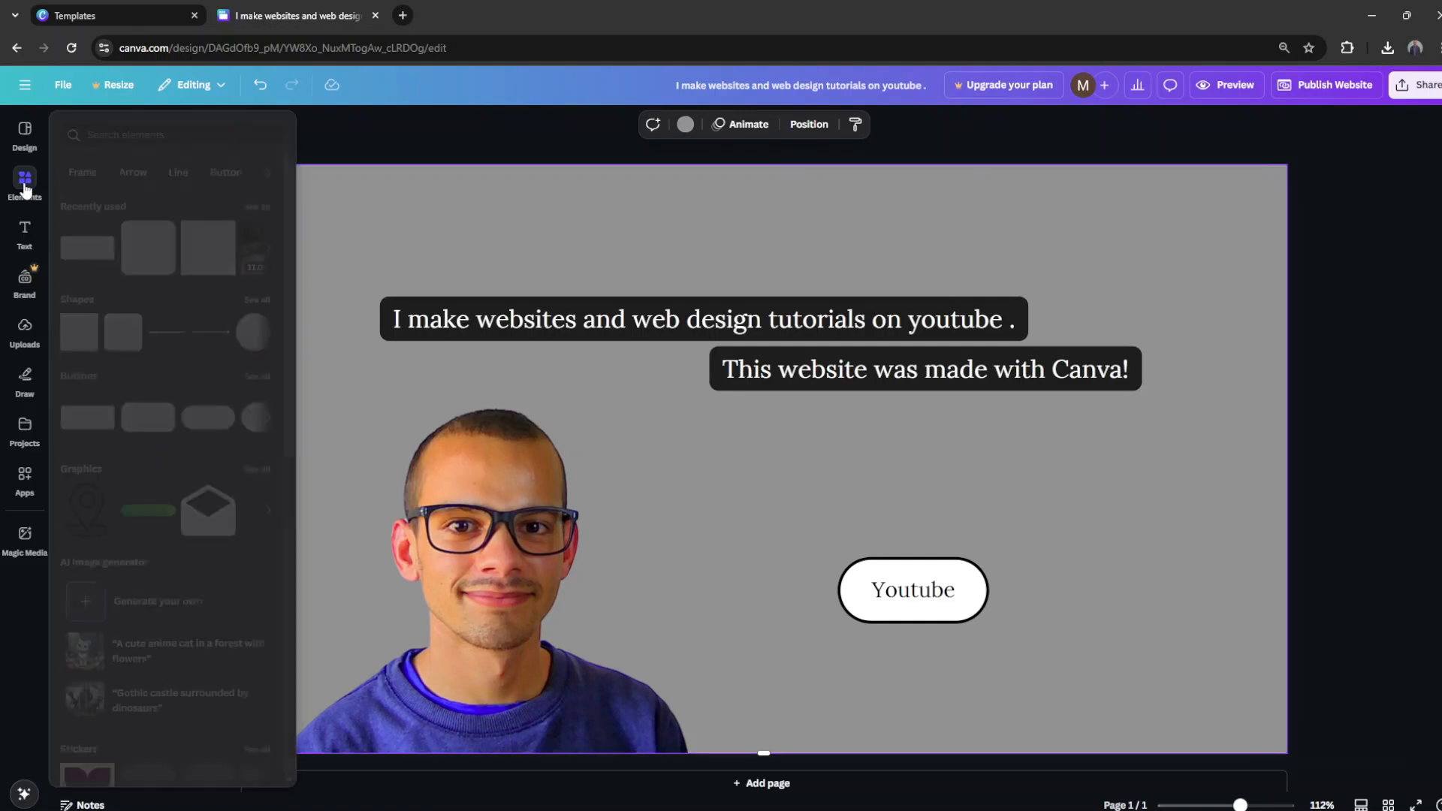
type("background")
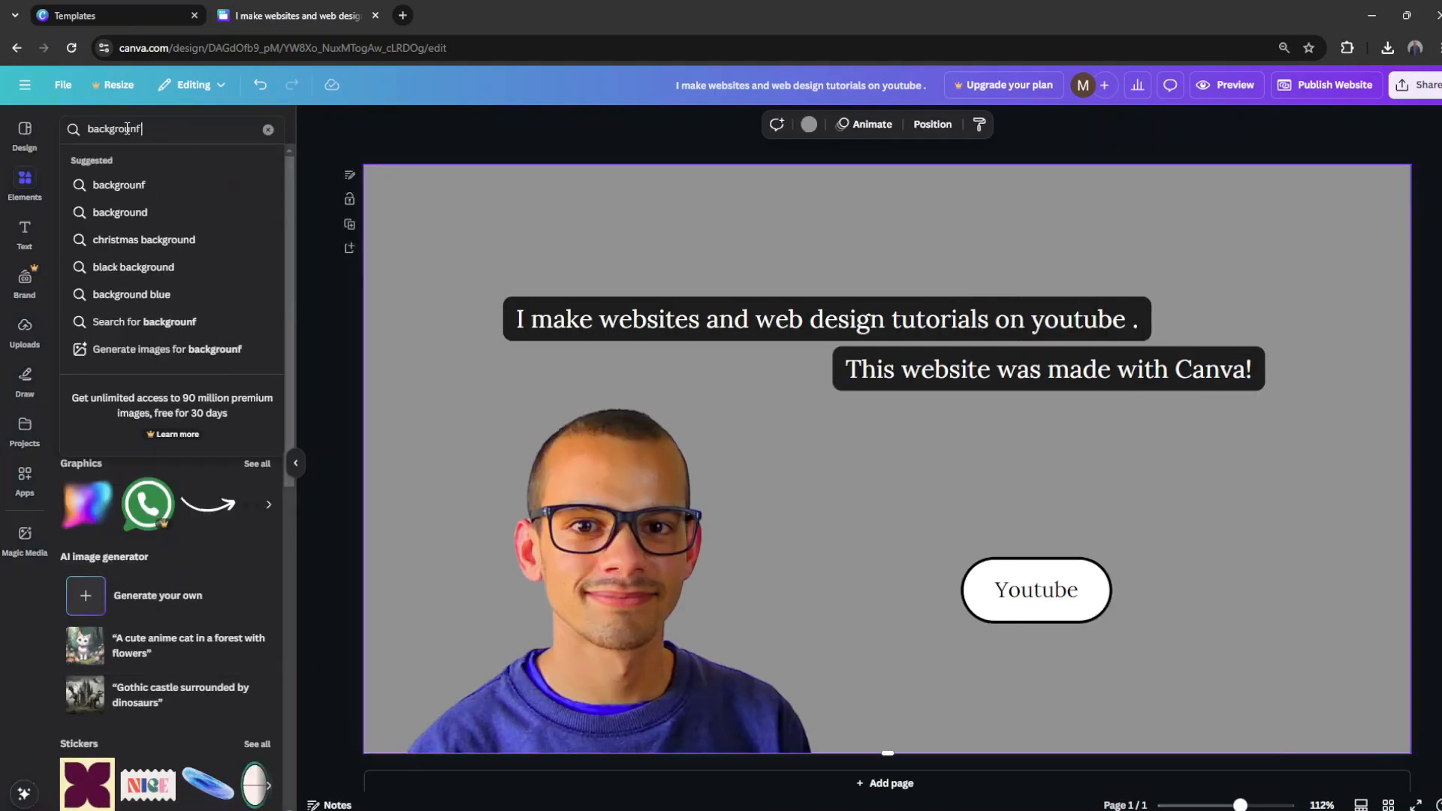
key("Return")
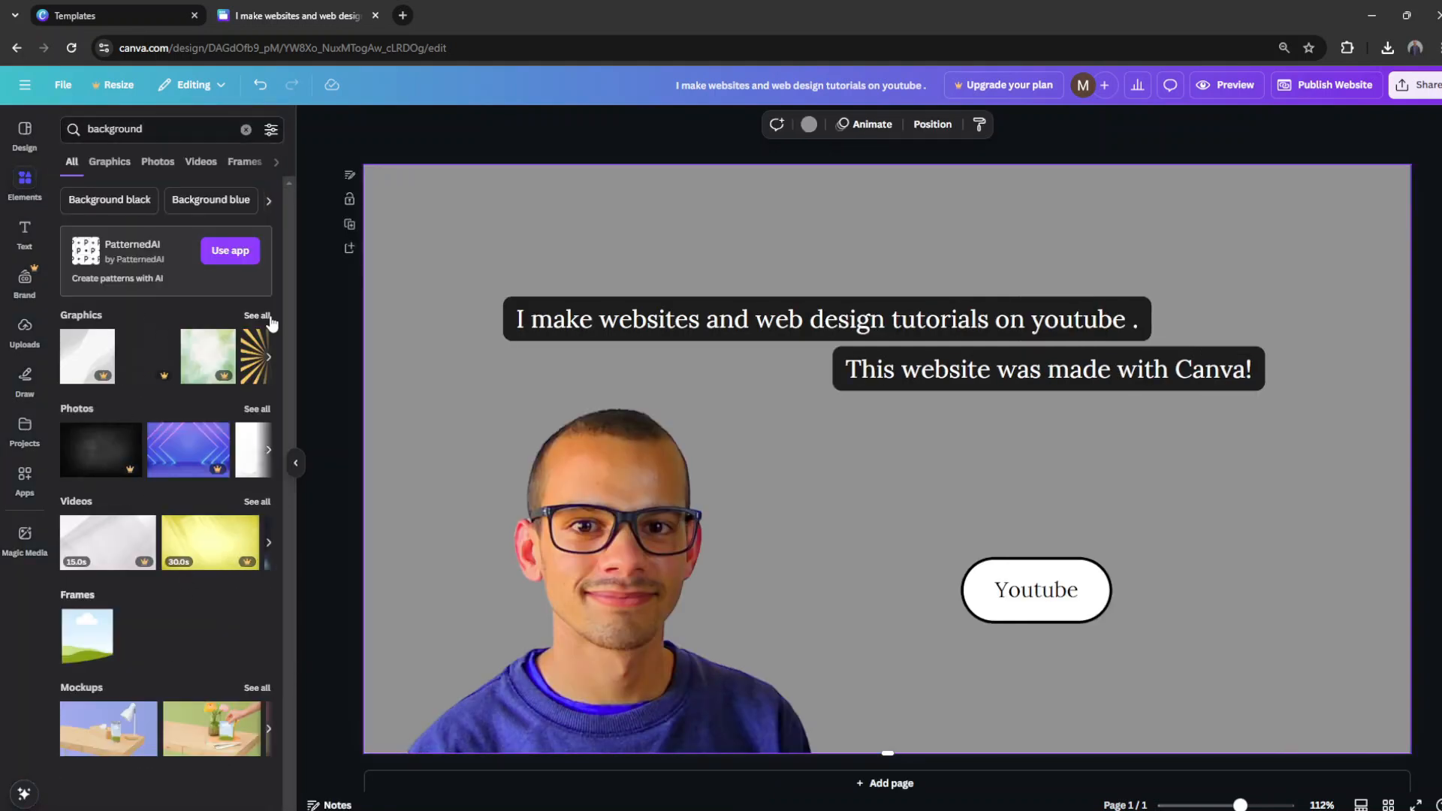
left_click(269, 319)
scroll(179, 436, "down", 3)
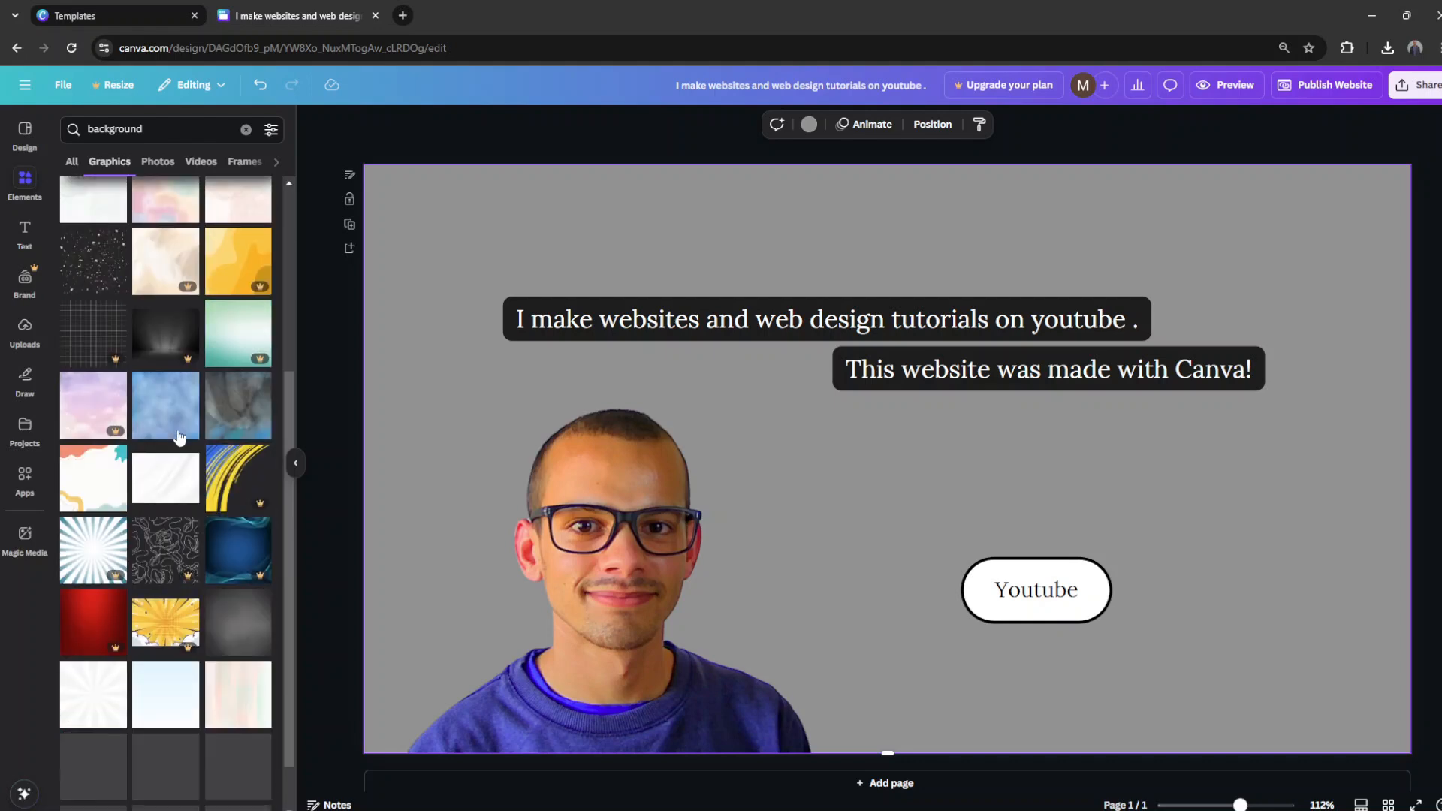
scroll(179, 436, "down", 8)
scroll(179, 440, "down", 4)
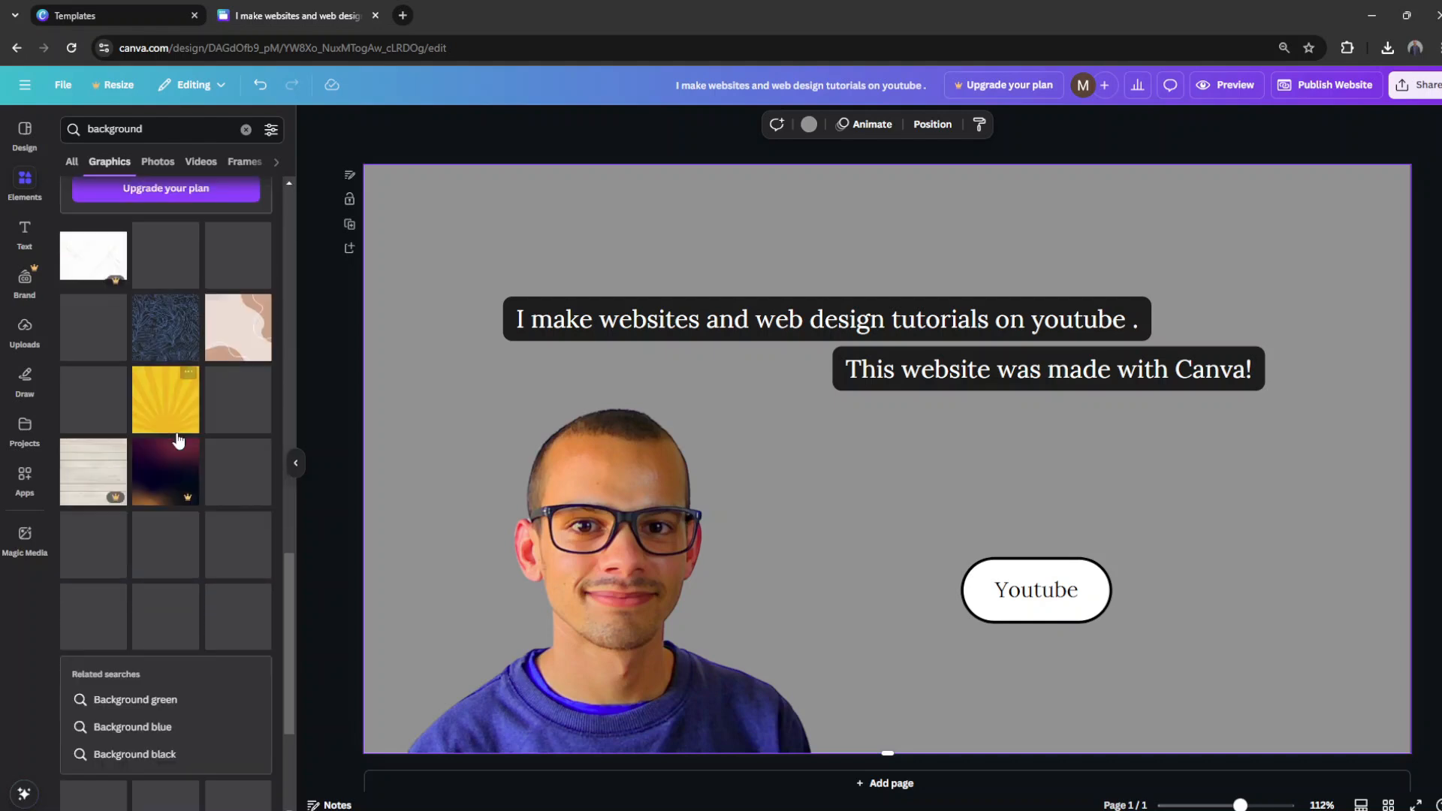
Step: Duplicate the Youtube button with its label directly below and change the copy's label to "Home"
left_click(1037, 590)
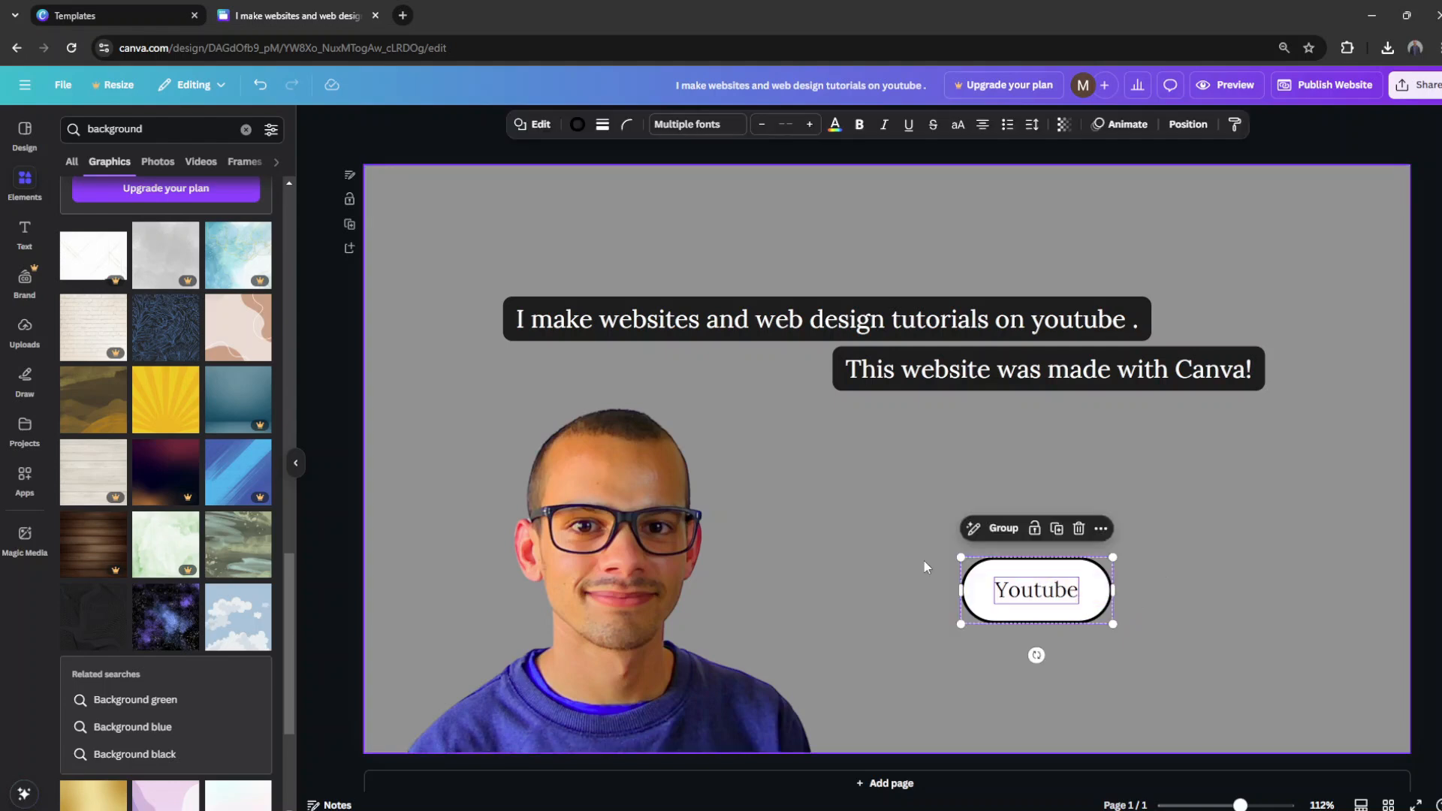
key("ctrl+d")
double_click(1039, 674)
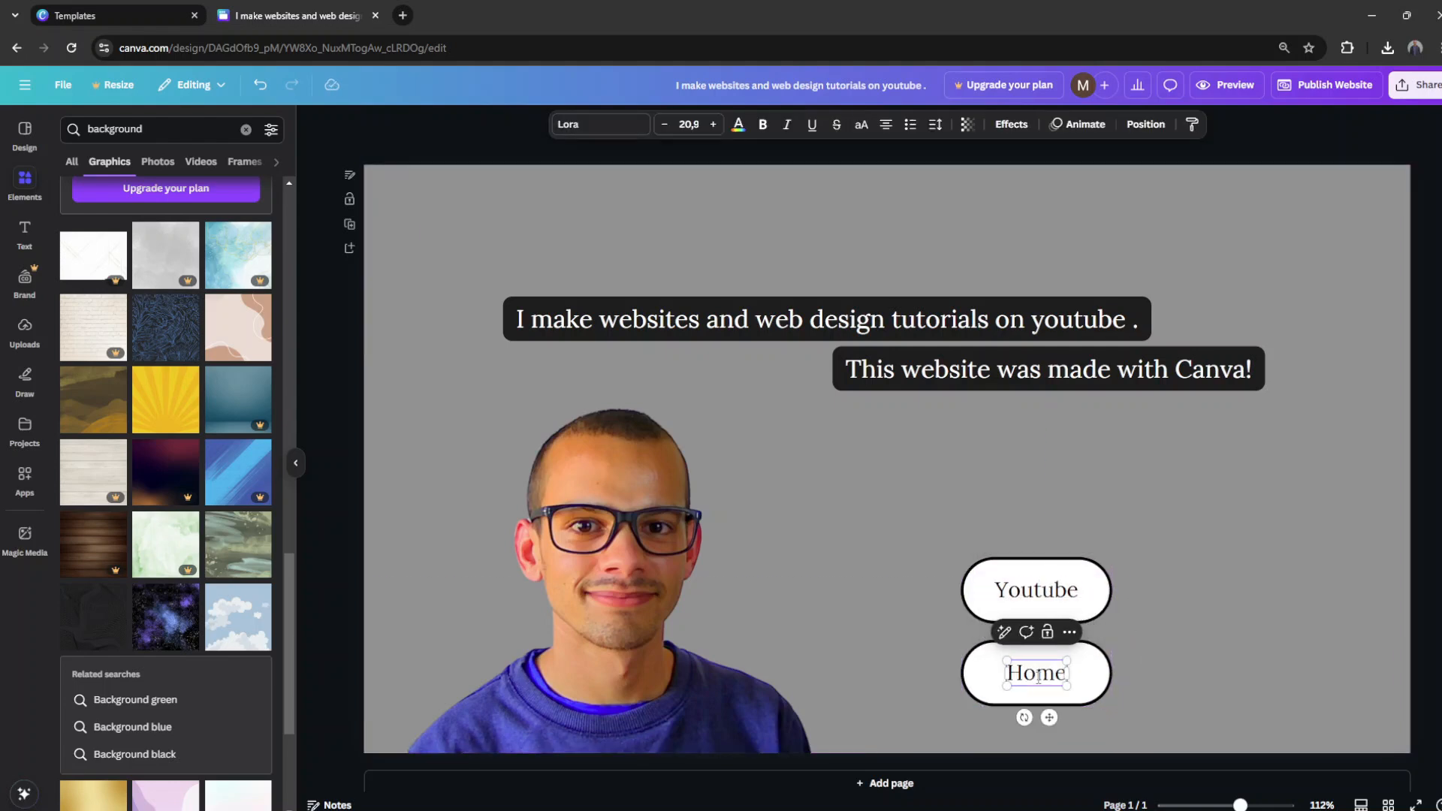
Step: Fill the Home button with the orange colour #FF8C00
key("Escape")
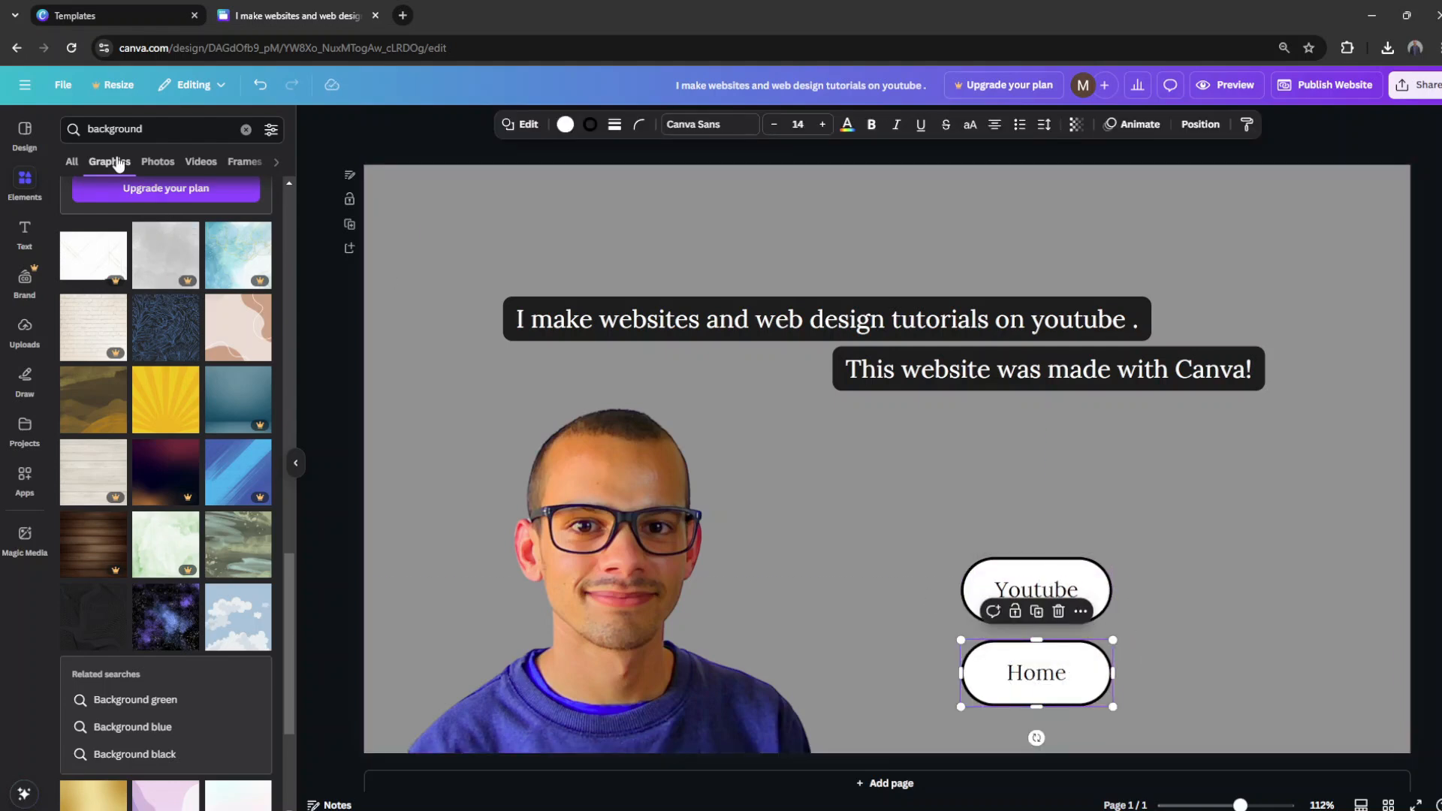
left_click(566, 124)
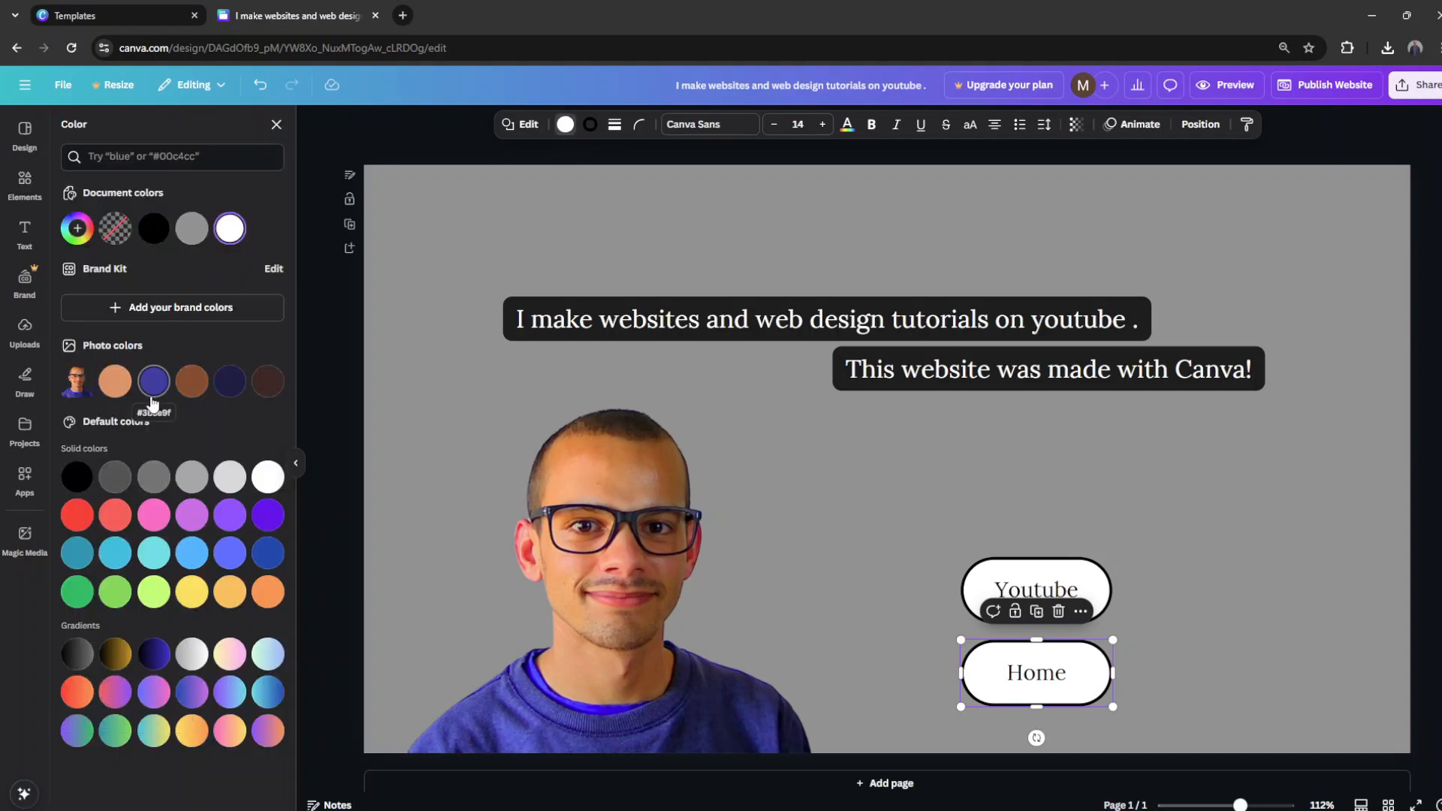
left_click(173, 156)
type("#FF8C00")
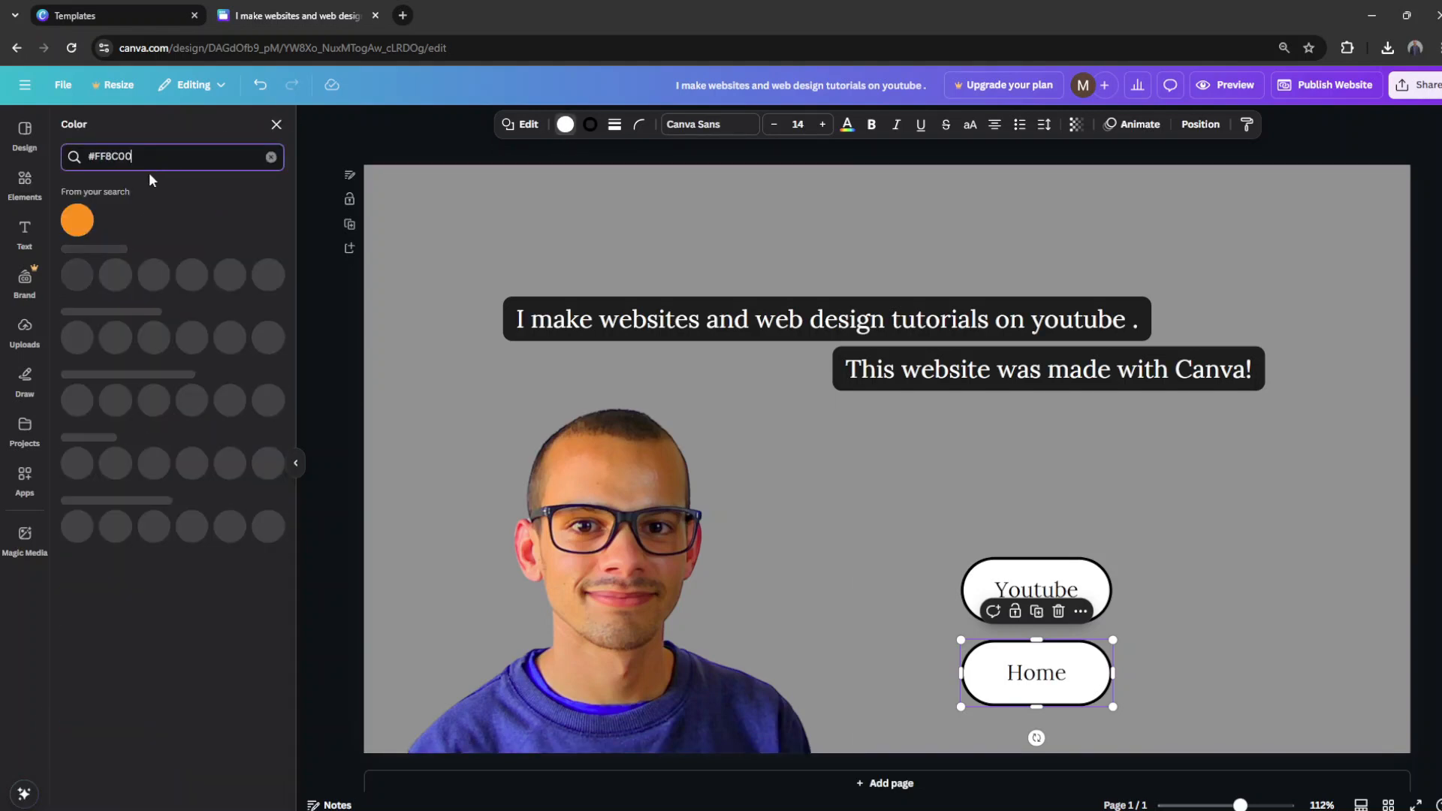
left_click(78, 220)
left_click(1202, 509)
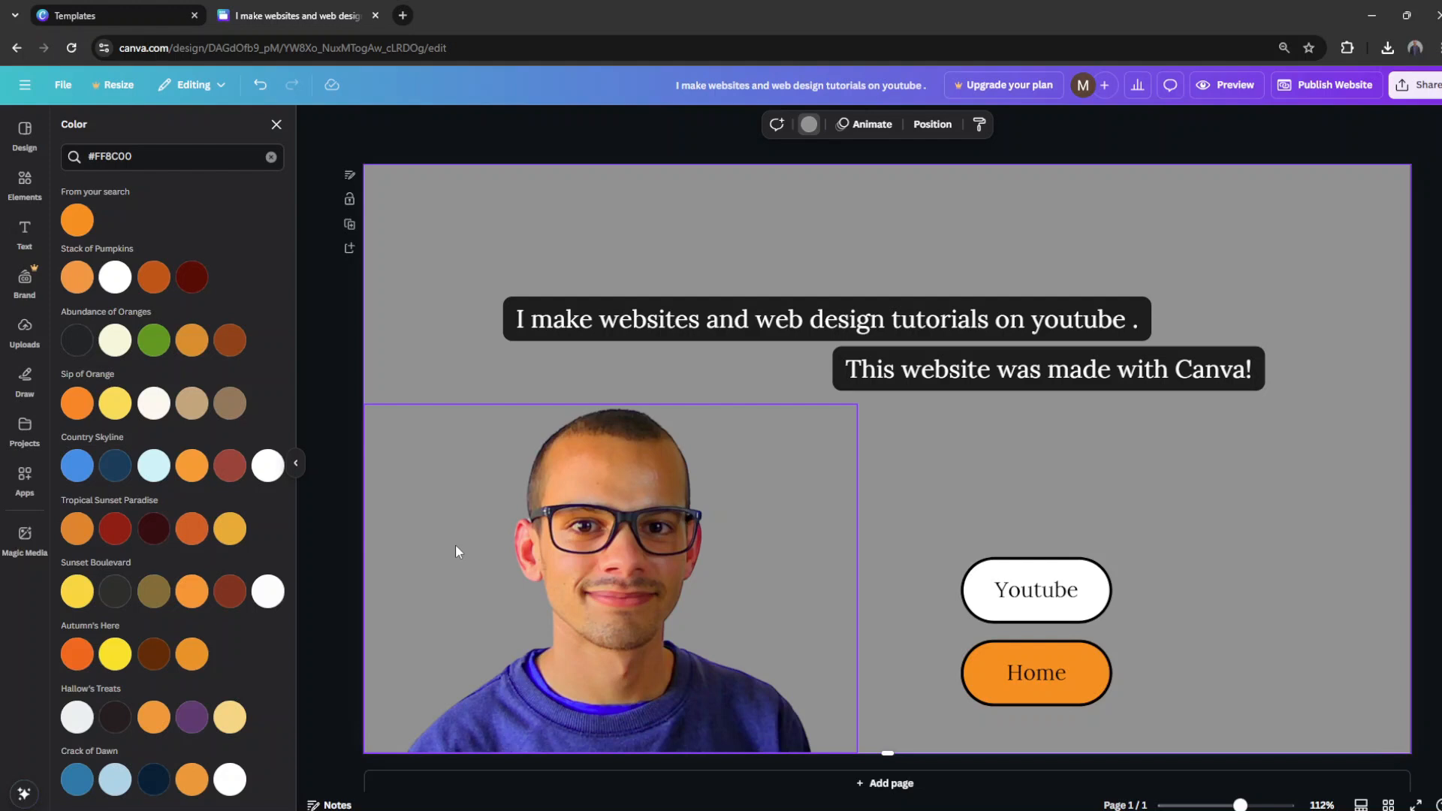
Step: Browse the stickers and insert the white zigzag arrow from the arrow stickers into the page
left_click(30, 182)
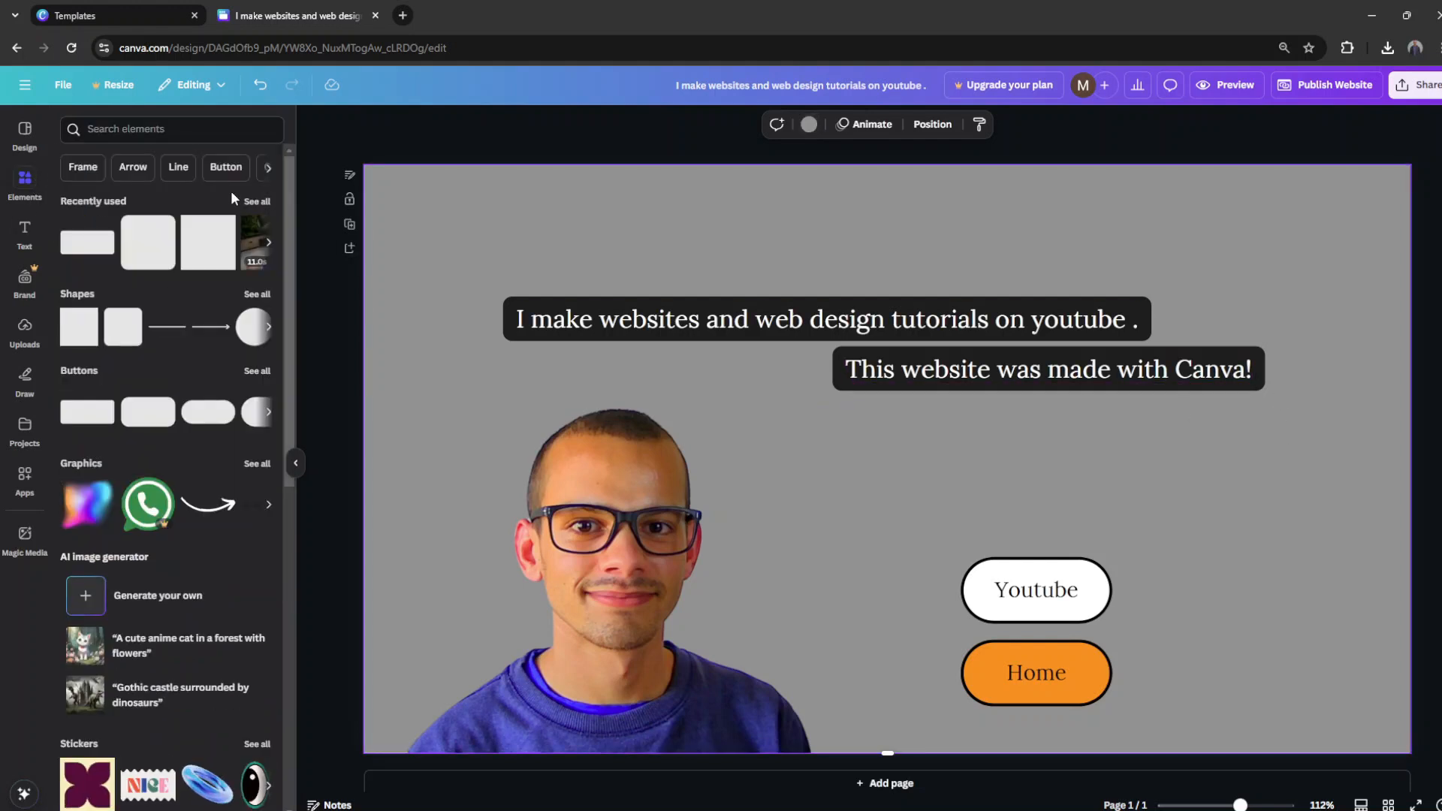
scroll(129, 374, "down", 3)
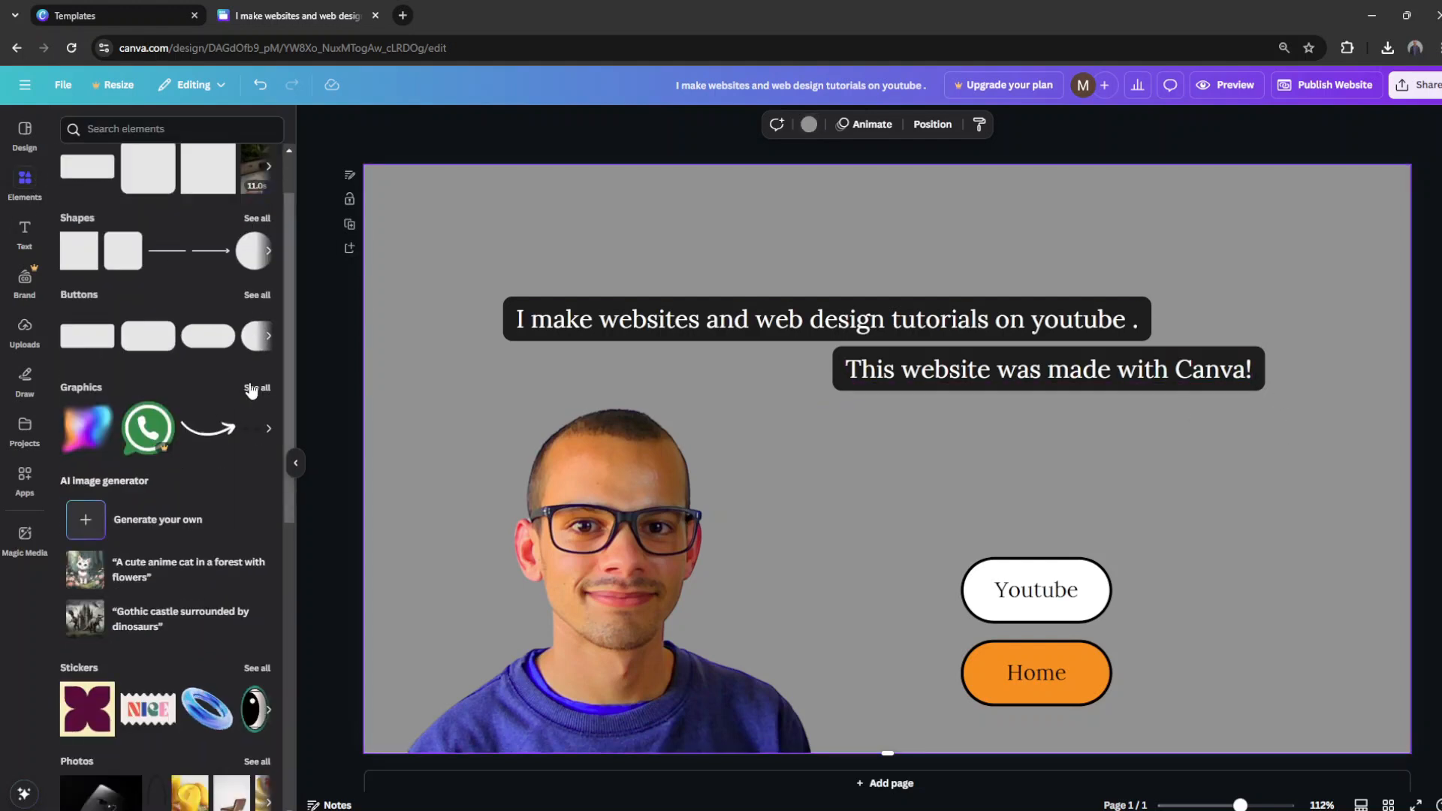
left_click(248, 504)
scroll(110, 398, "down", 5)
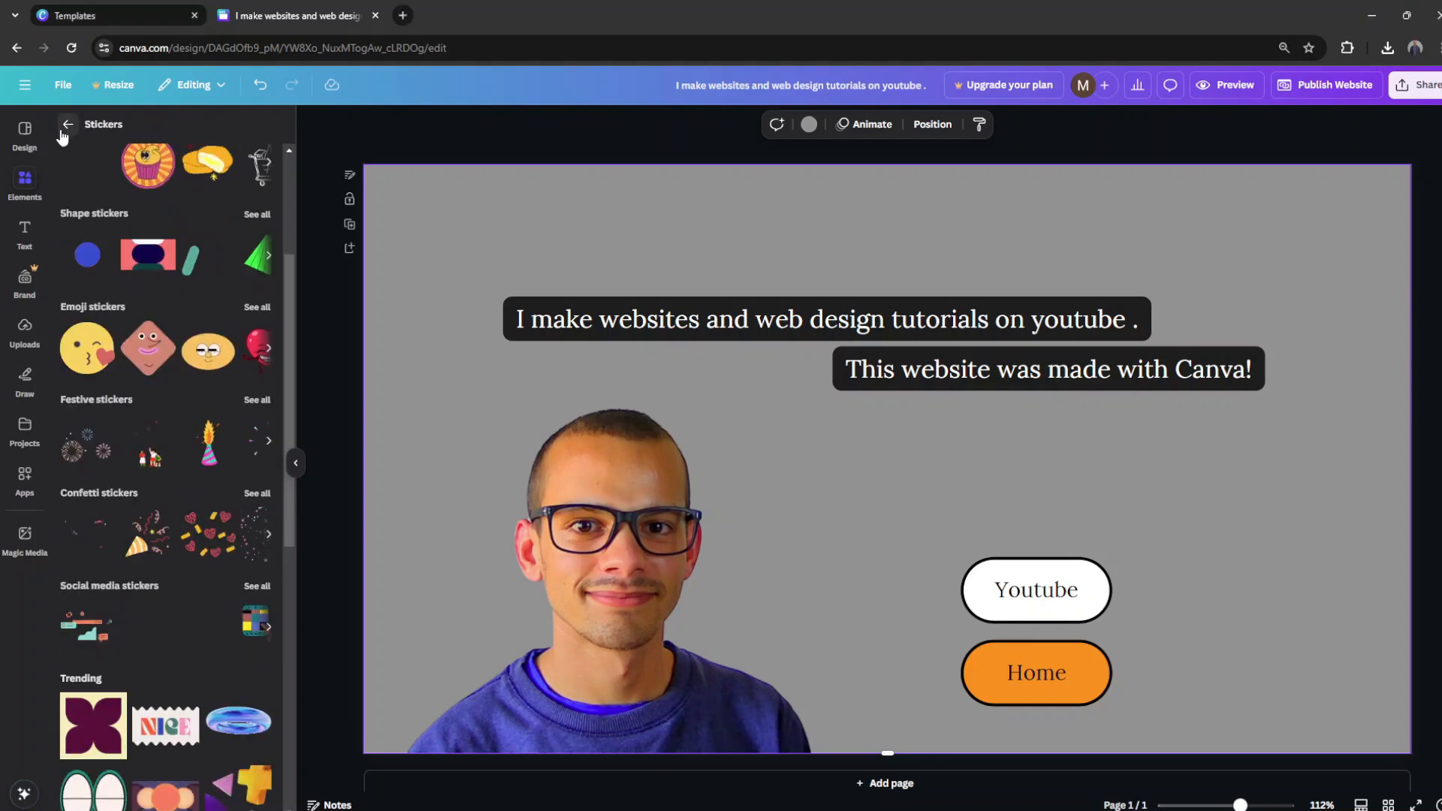
scroll(188, 301, "up", 5)
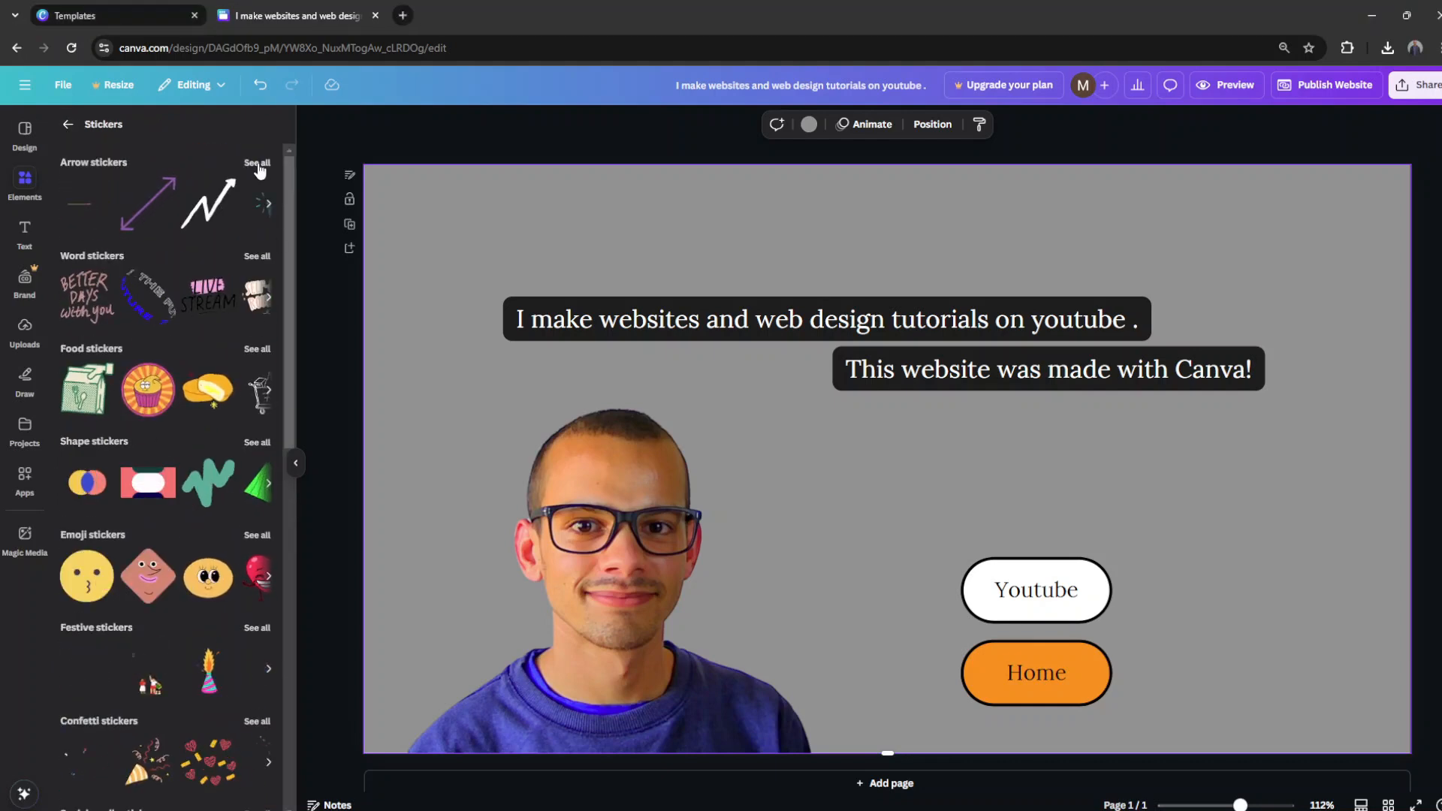
left_click(208, 203)
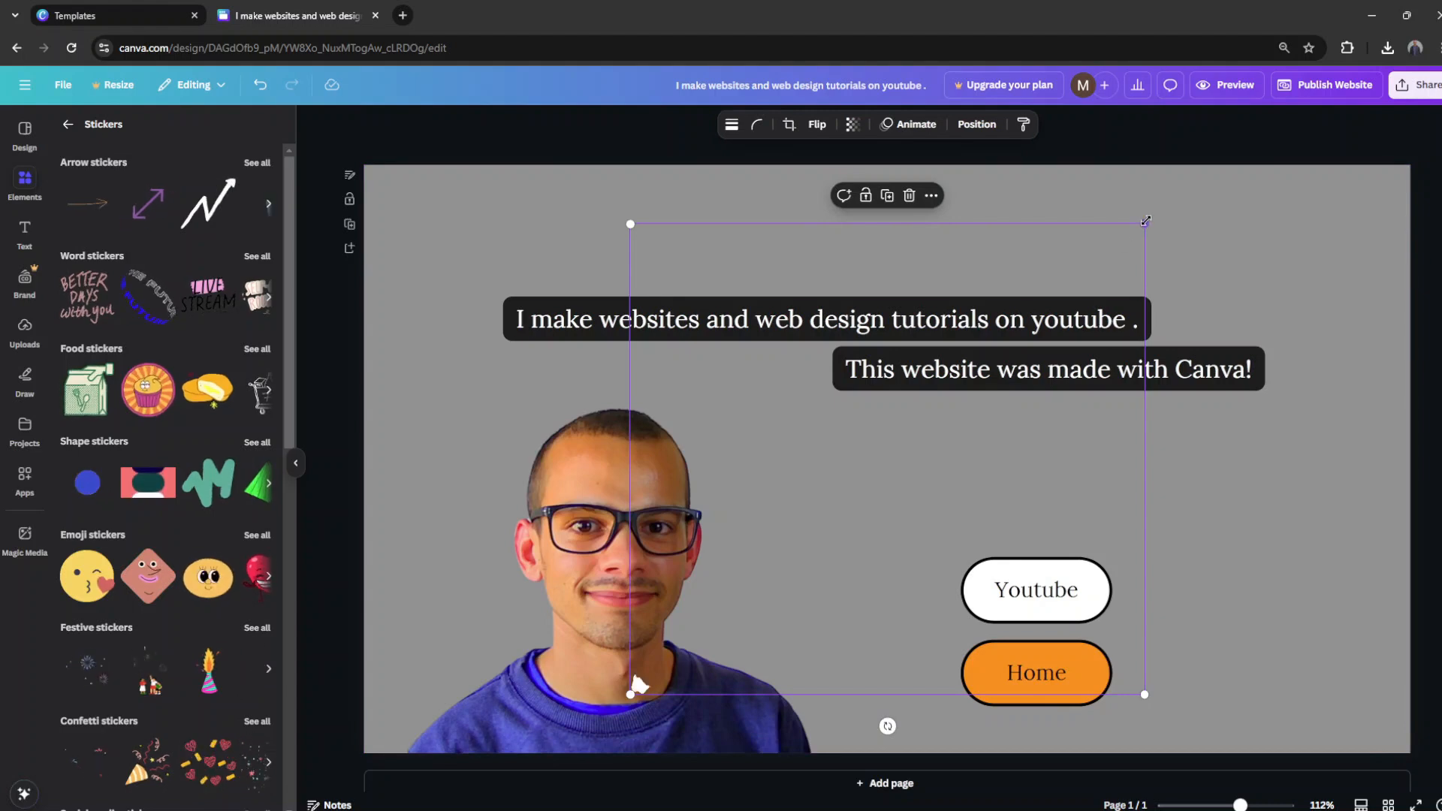
Step: Scale the zigzag arrow down, place it between the portrait and the buttons, and rotate it to point towards the Youtube button
left_click_drag(1145, 224, 759, 578)
left_click_drag(680, 629, 860, 473)
left_click(1201, 403)
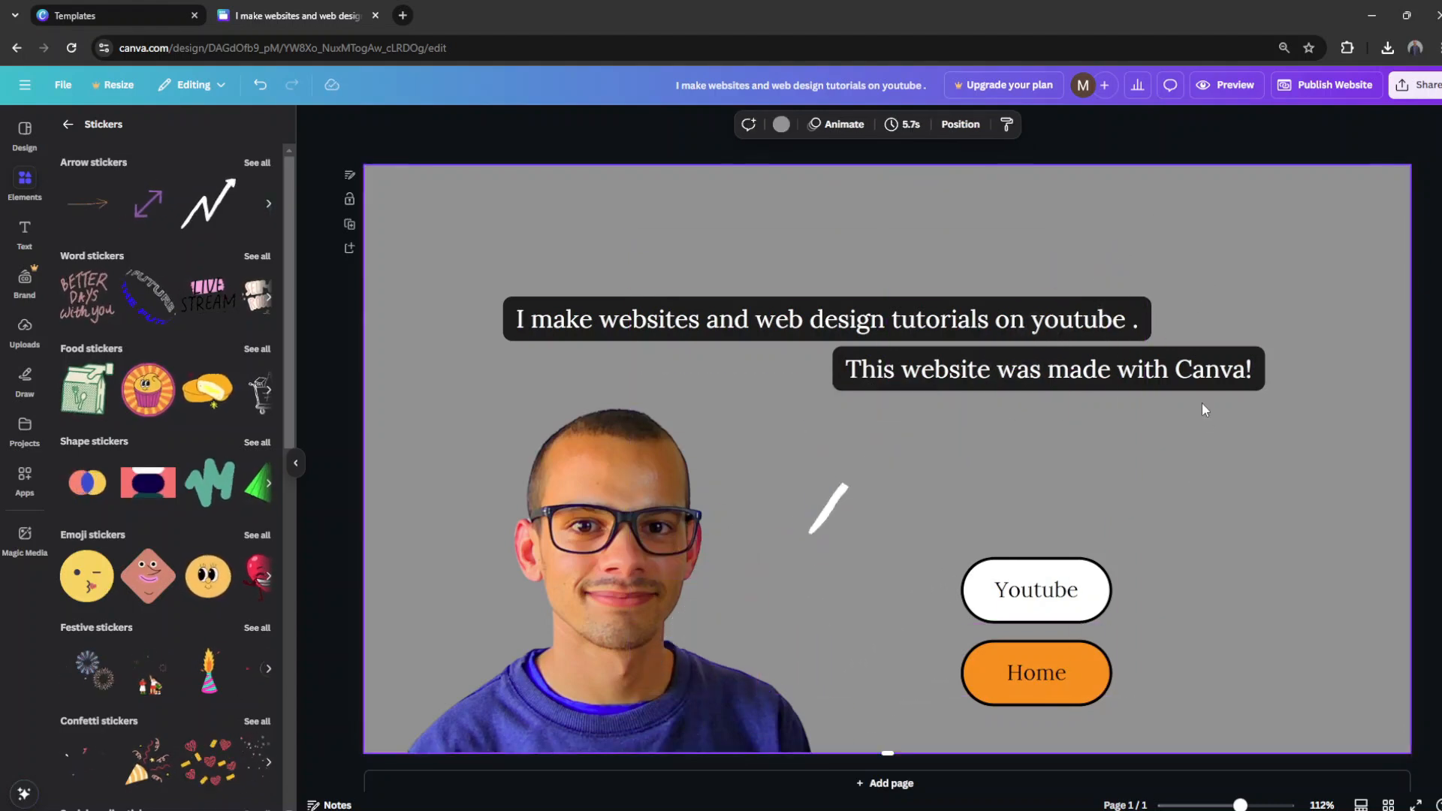
left_click(865, 440)
left_click_drag(869, 566, 781, 464)
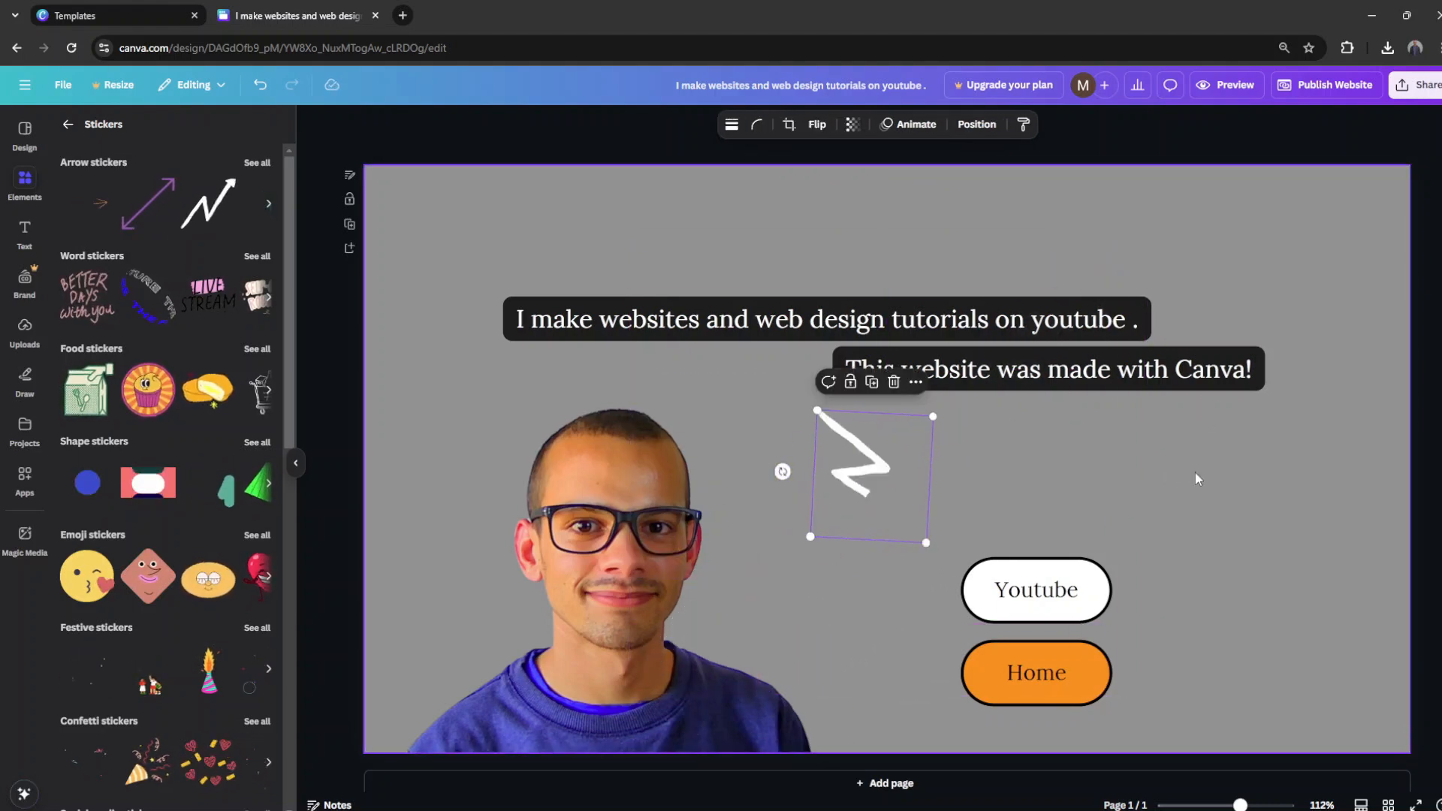
left_click(1196, 472)
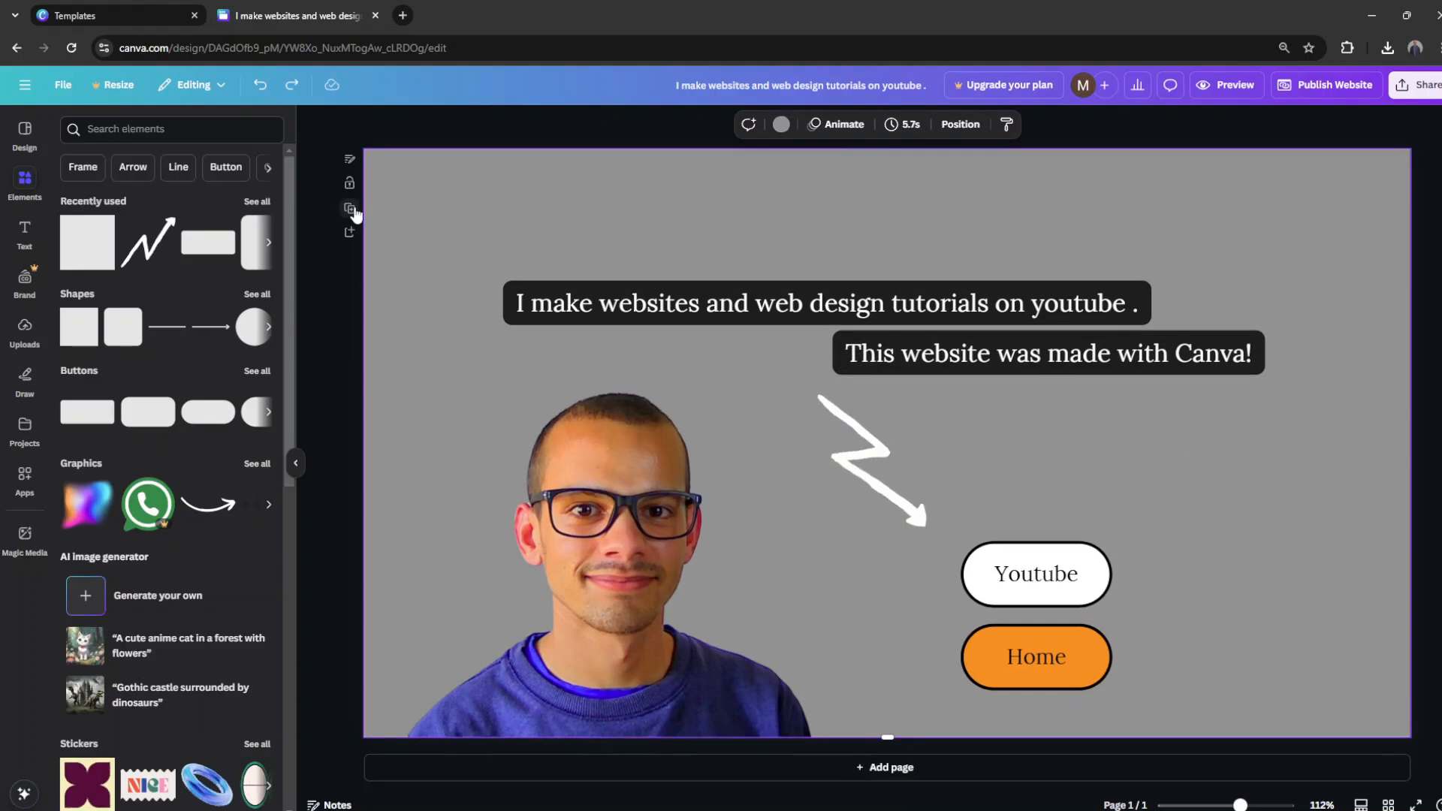
Step: Add a second page below the first and set its background to the dark blue of the Country Skyline palette
left_click(349, 232)
scroll(469, 272, "up", 3)
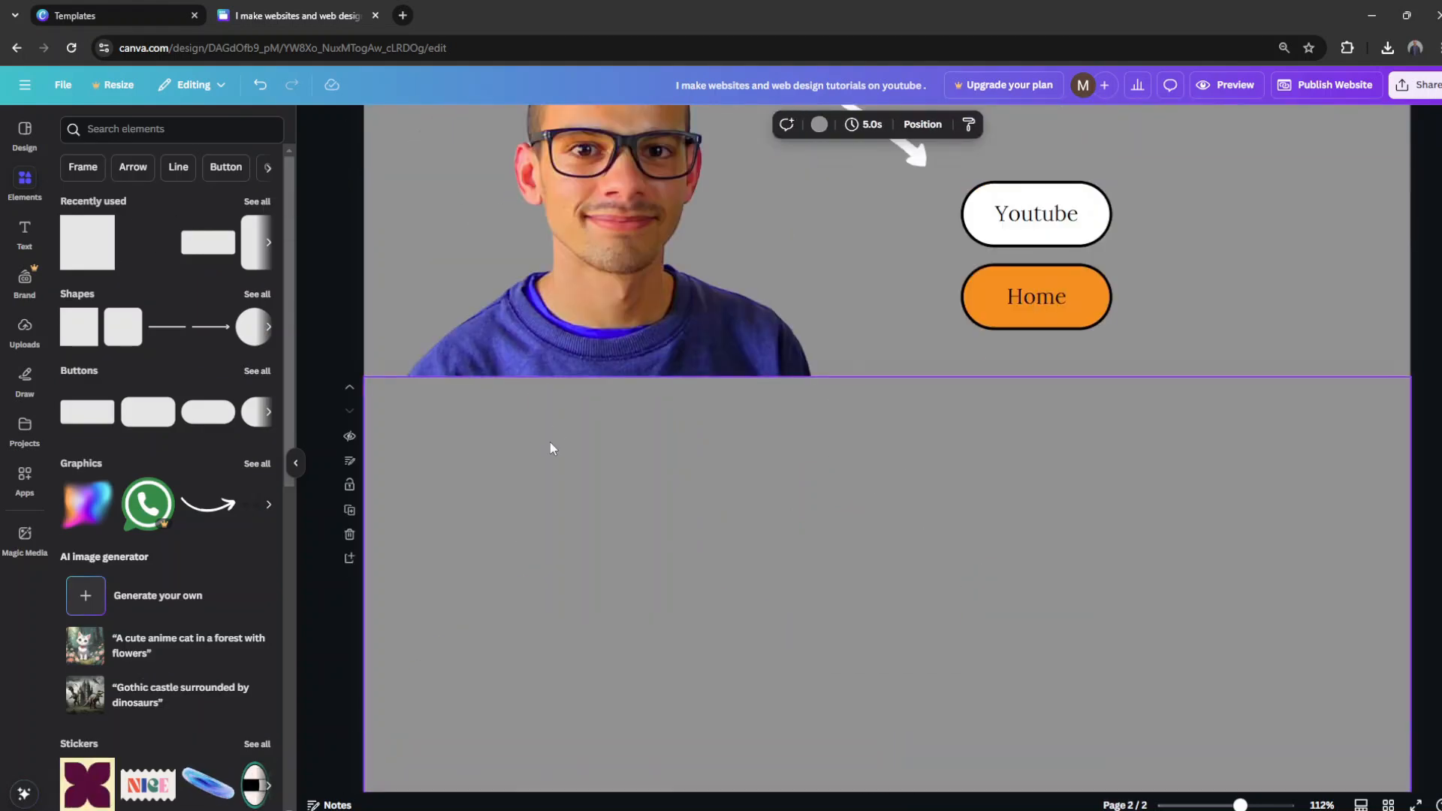
left_click(819, 124)
left_click(115, 467)
scroll(497, 394, "up", 5)
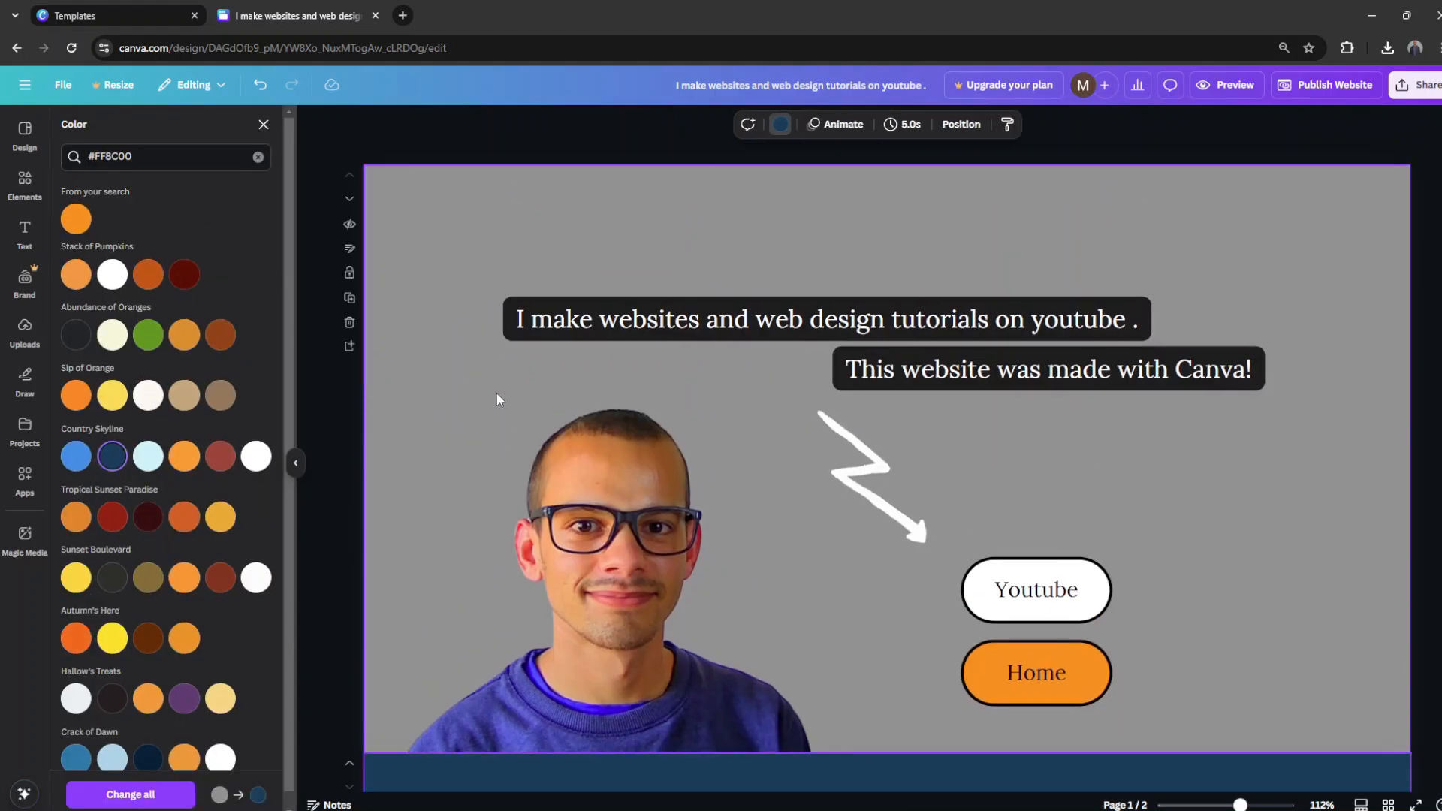
scroll(497, 394, "down", 4)
scroll(701, 387, "down", 3)
scroll(731, 404, "up", 6)
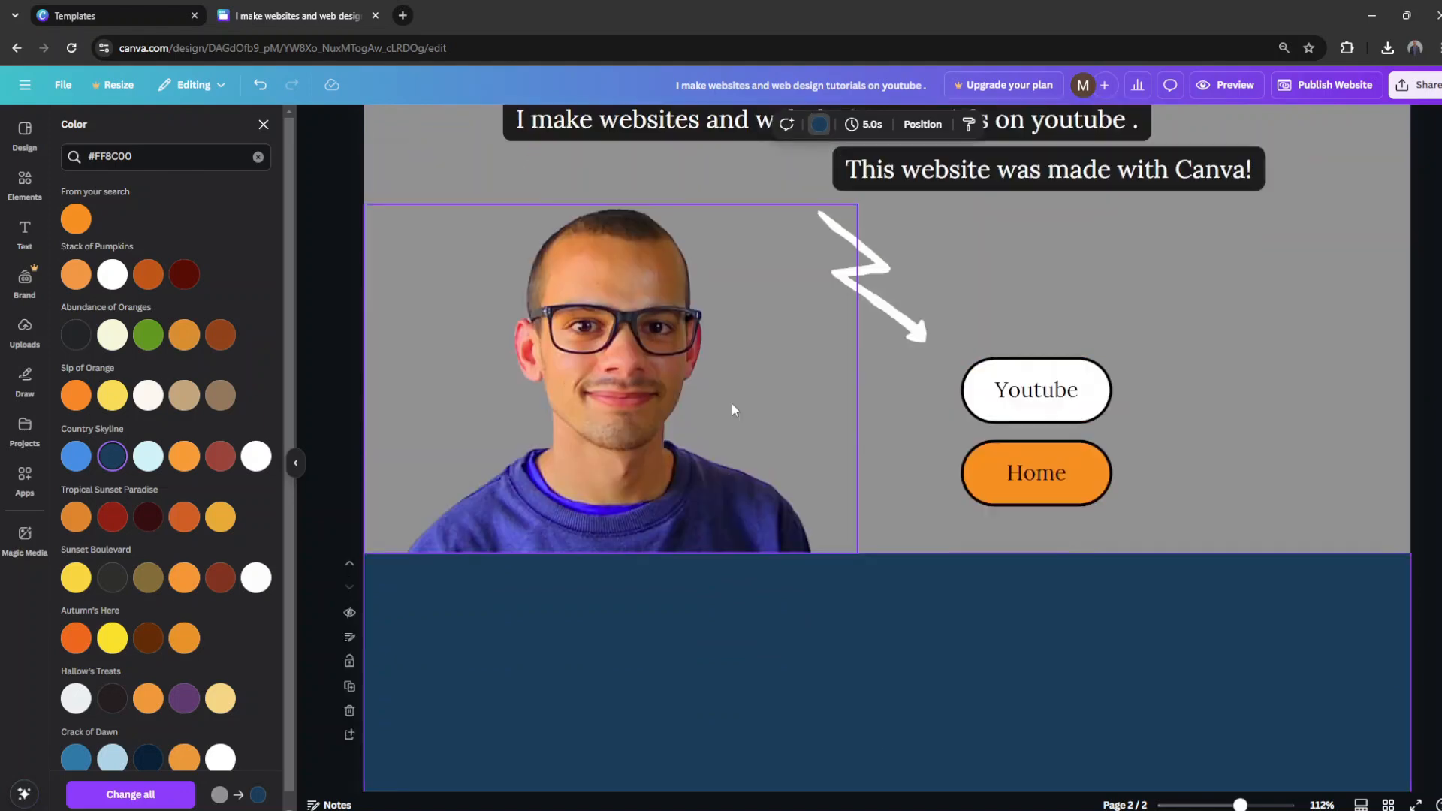
left_click(1095, 604)
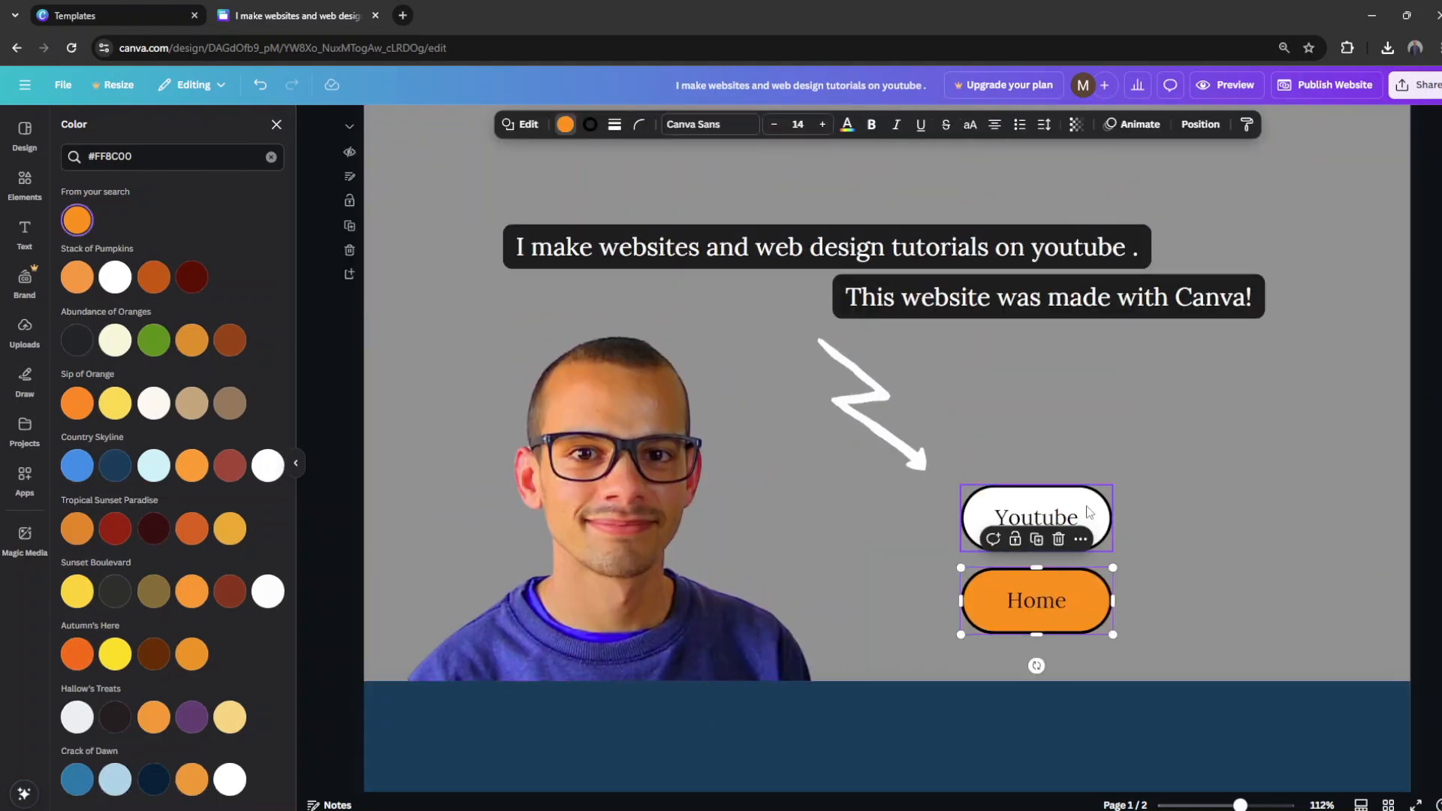
key("Delete")
left_click(1043, 592)
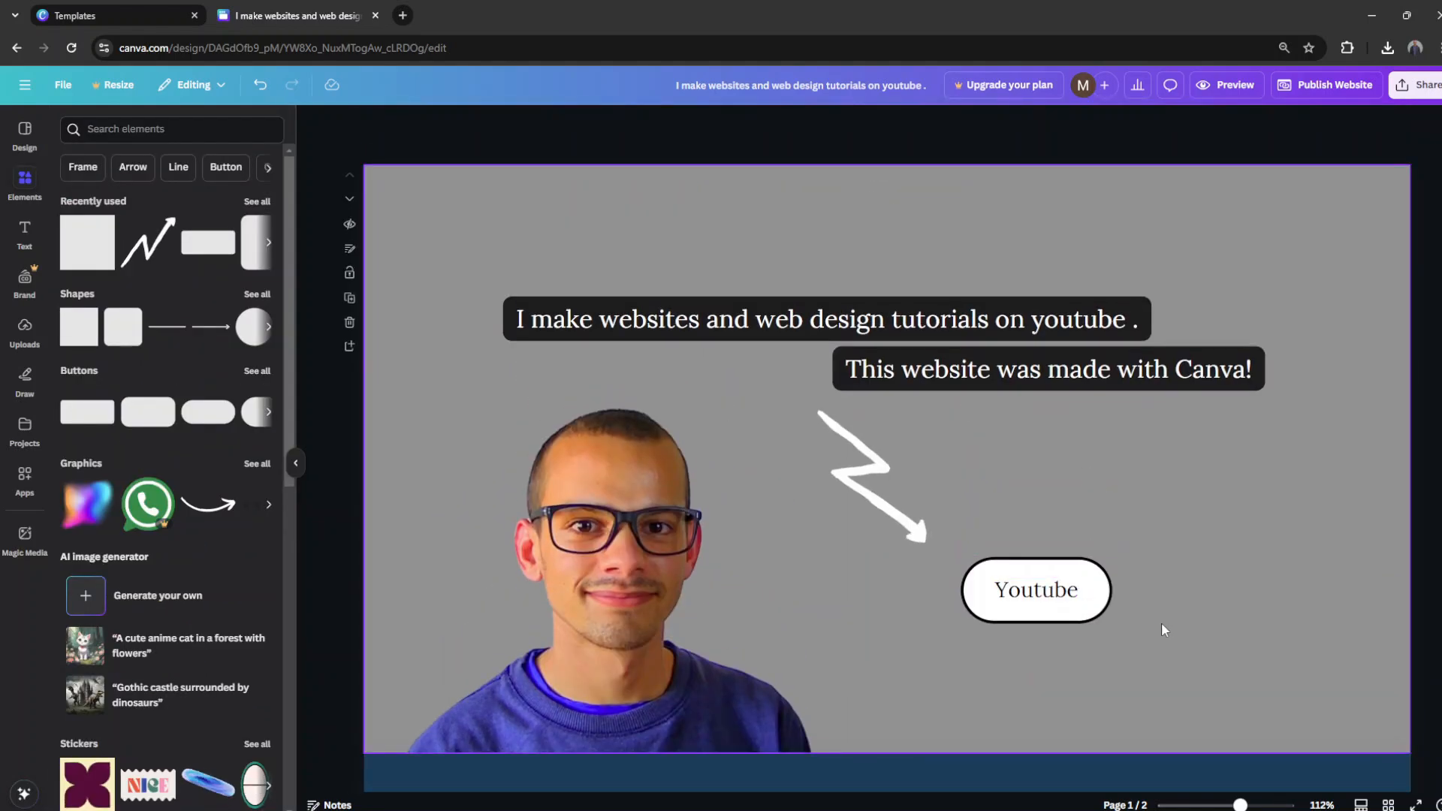
key("ctrl+z")
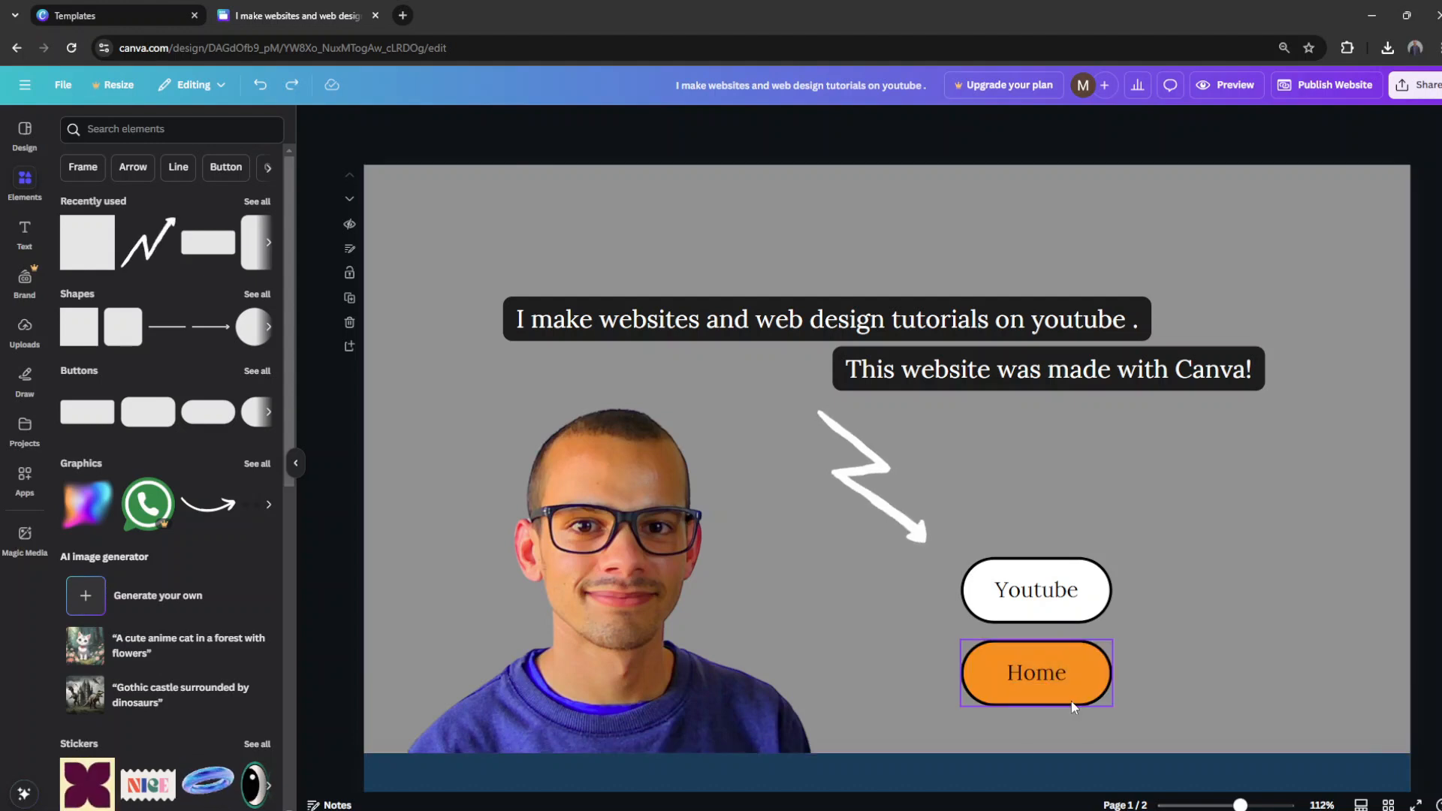
Step: Set the Home button's border and its label text to white
left_click(1071, 701)
left_click(590, 124)
left_click(269, 228)
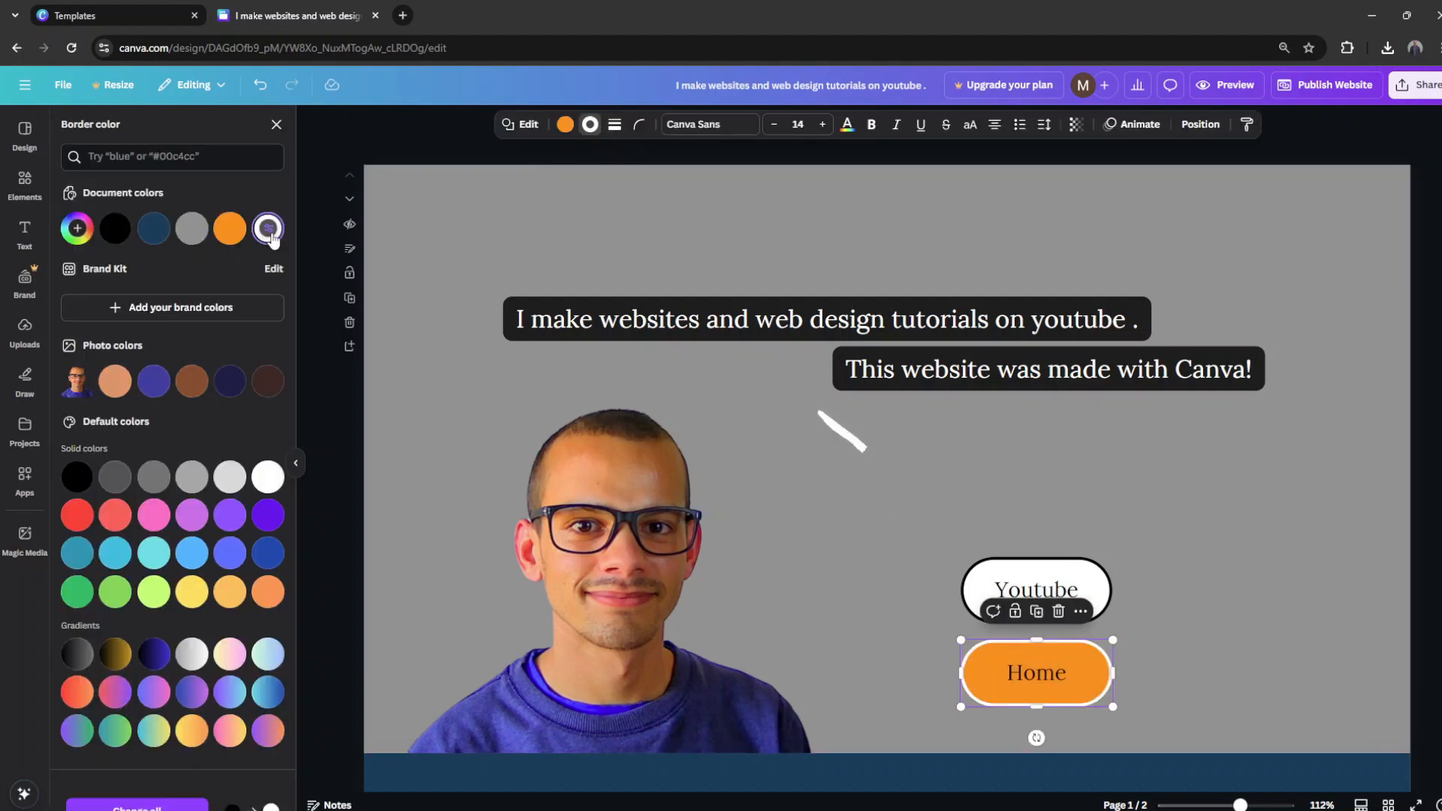
left_click(1038, 684)
left_click(736, 126)
left_click(269, 228)
left_click(1023, 431)
Step: Delete the Home button with its label and slightly enlarge the Youtube button together with its label
left_click_drag(1117, 685, 951, 659)
key("Delete")
mouse_move(1161, 639)
left_mouse_down()
mouse_move(1059, 593)
mouse_move(1138, 635)
left_mouse_up()
left_click(1205, 654)
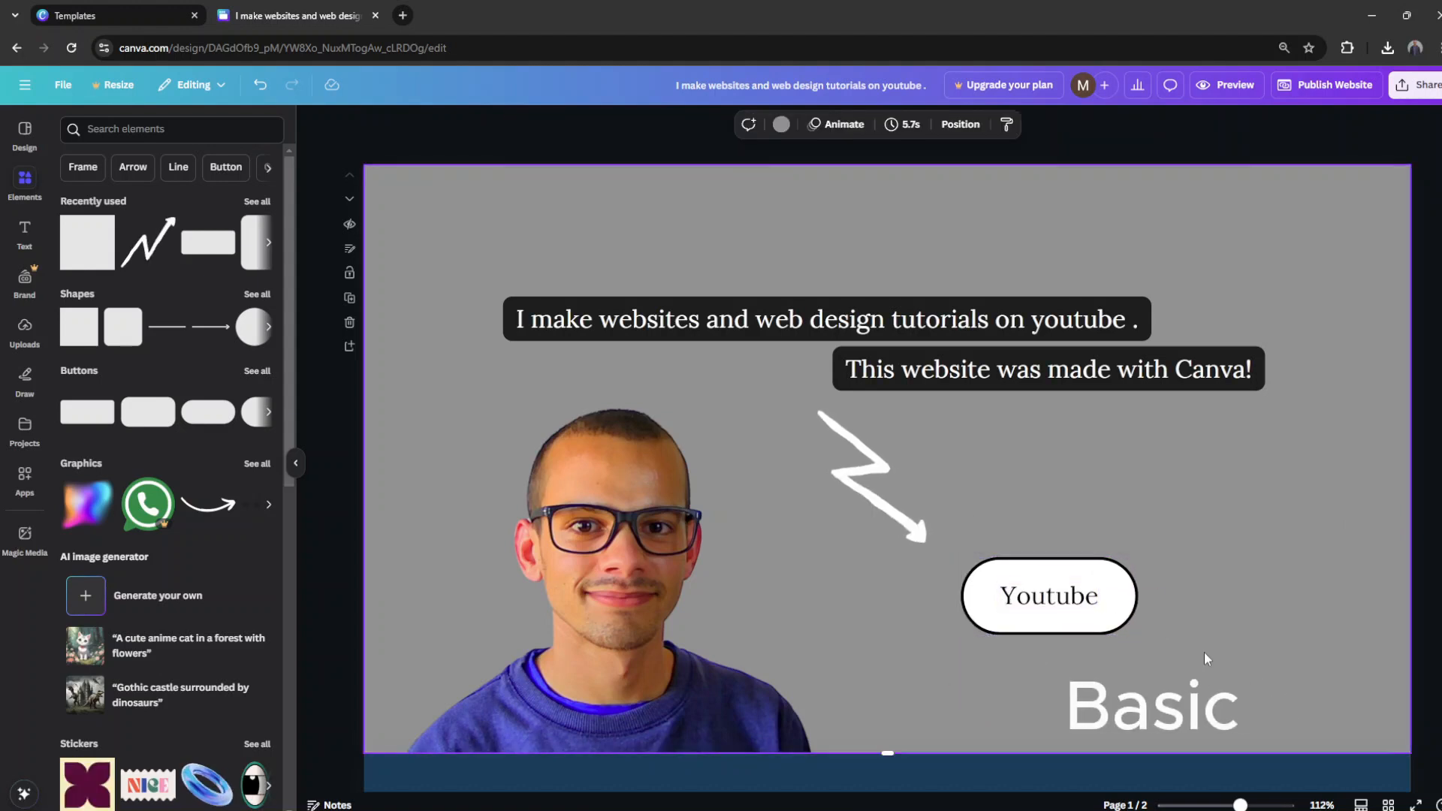
Step: Search the elements library for "scroll down" and browse the graphics results for a scroll indicator
left_click(132, 128)
type("scrool do")
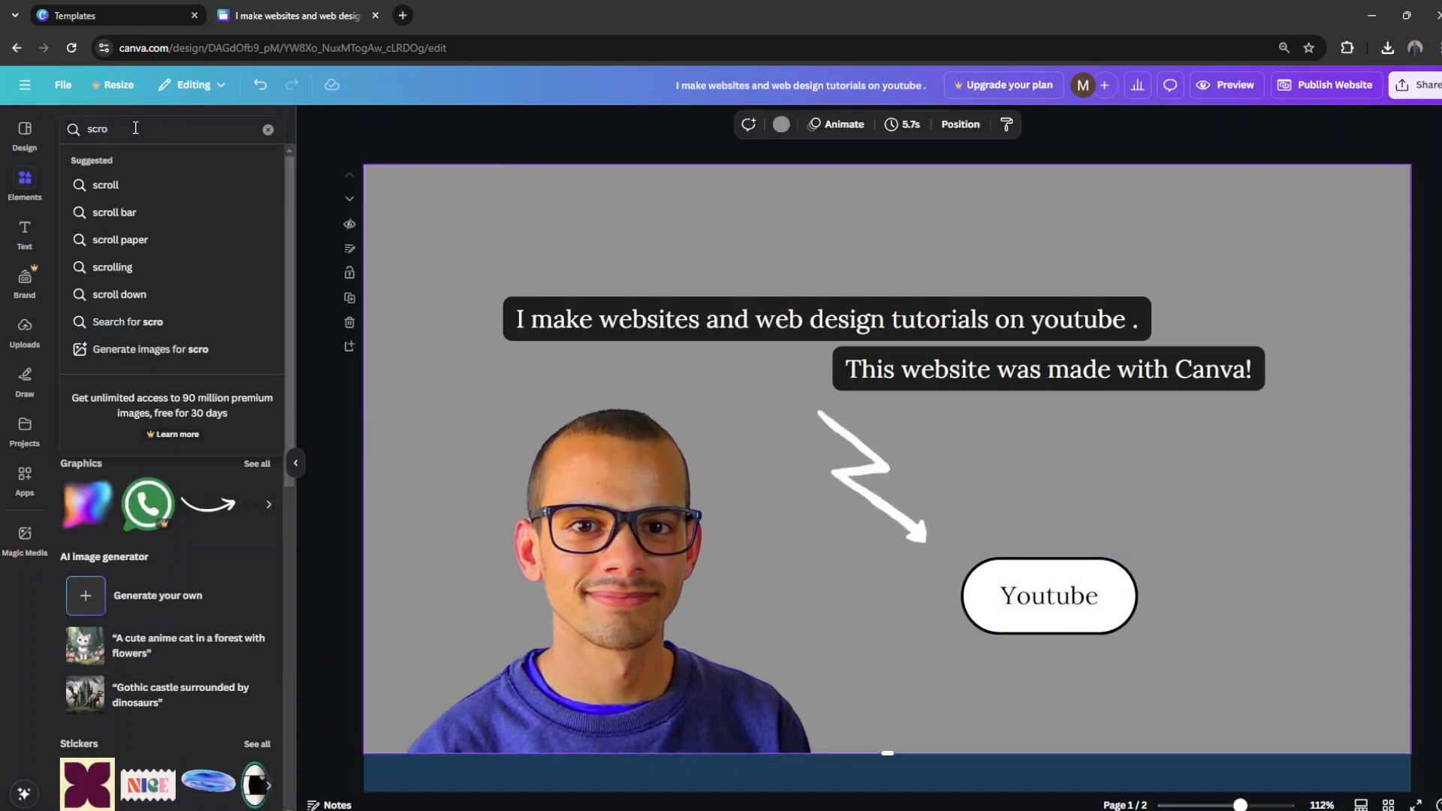
left_click(119, 294)
left_click(251, 231)
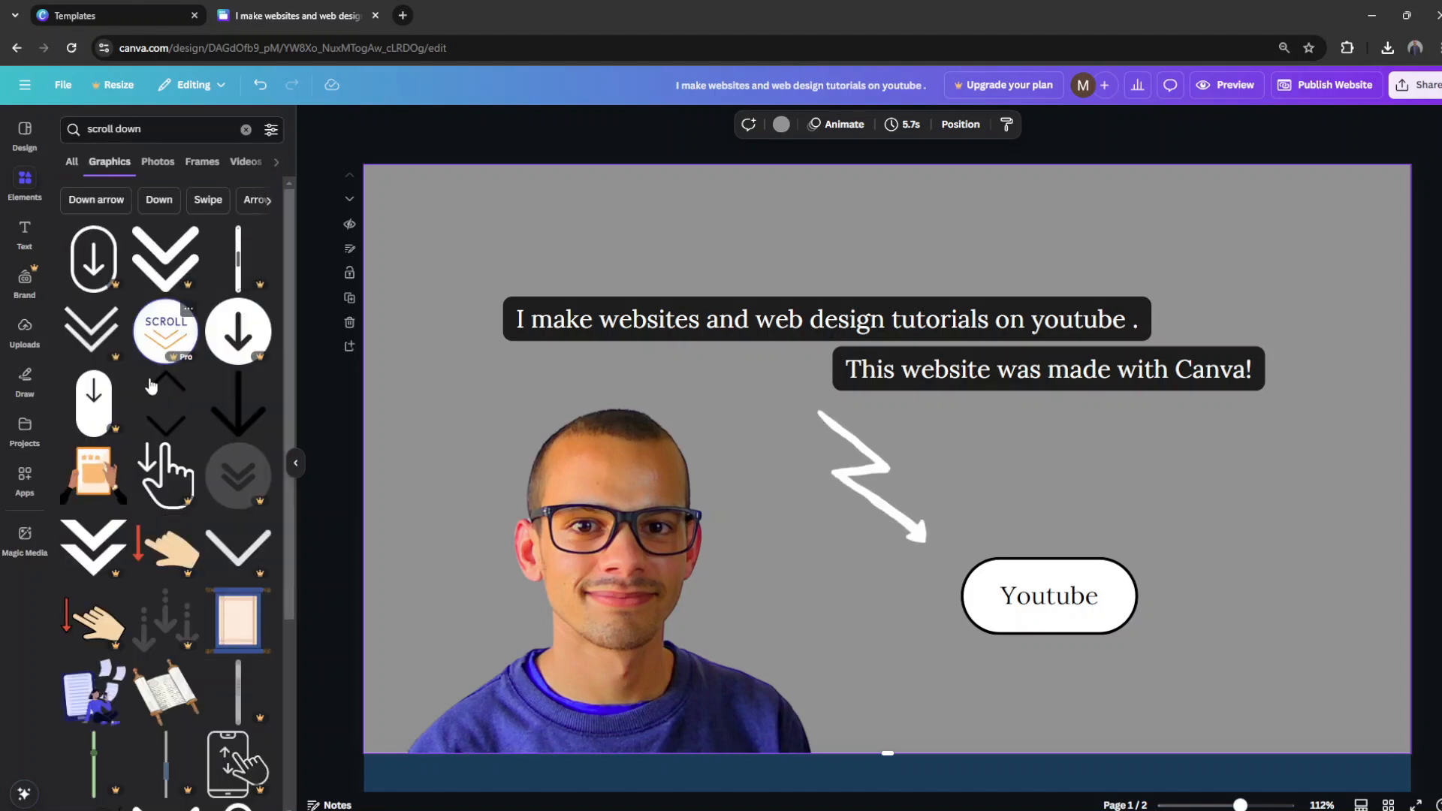
scroll(128, 410, "down", 4)
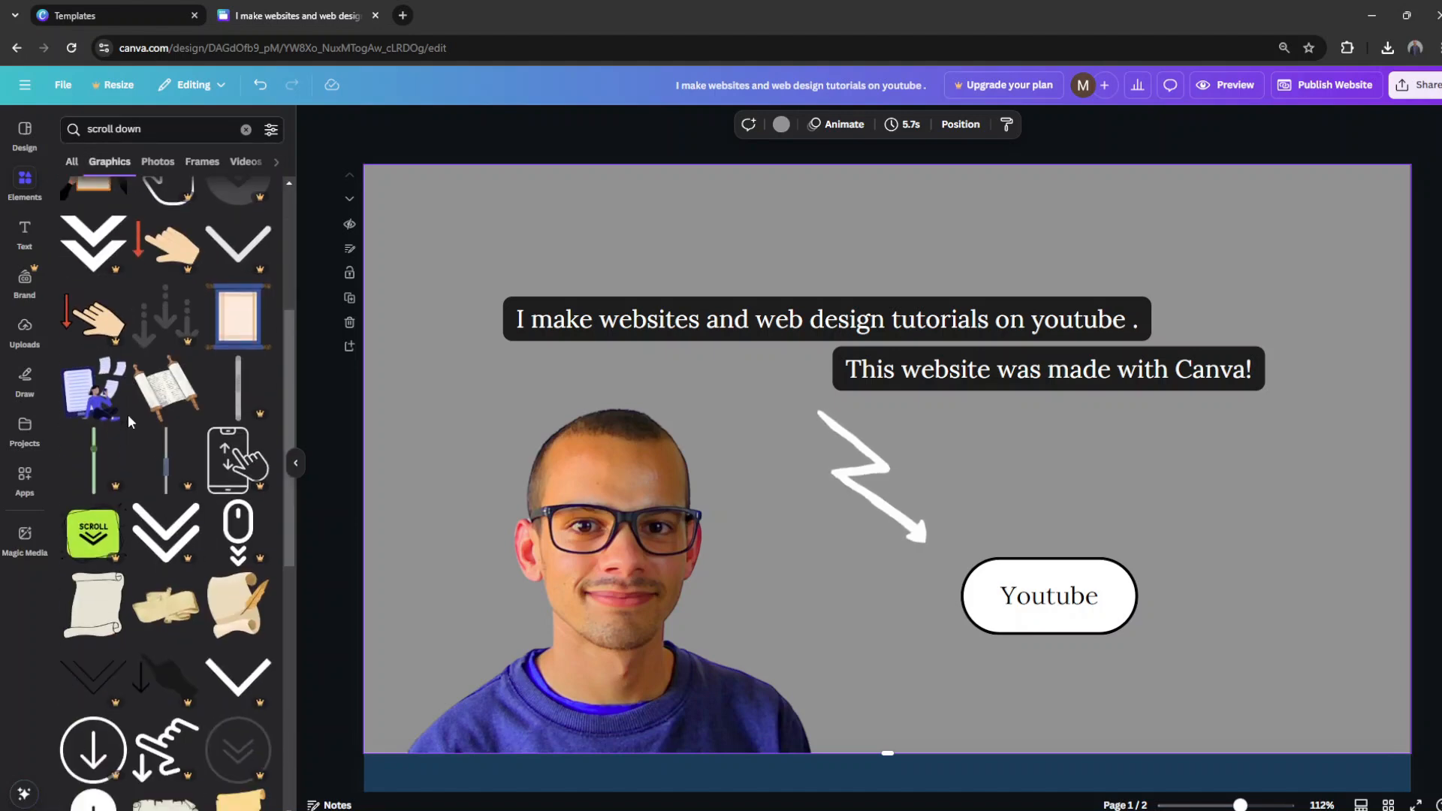
scroll(127, 415, "down", 1)
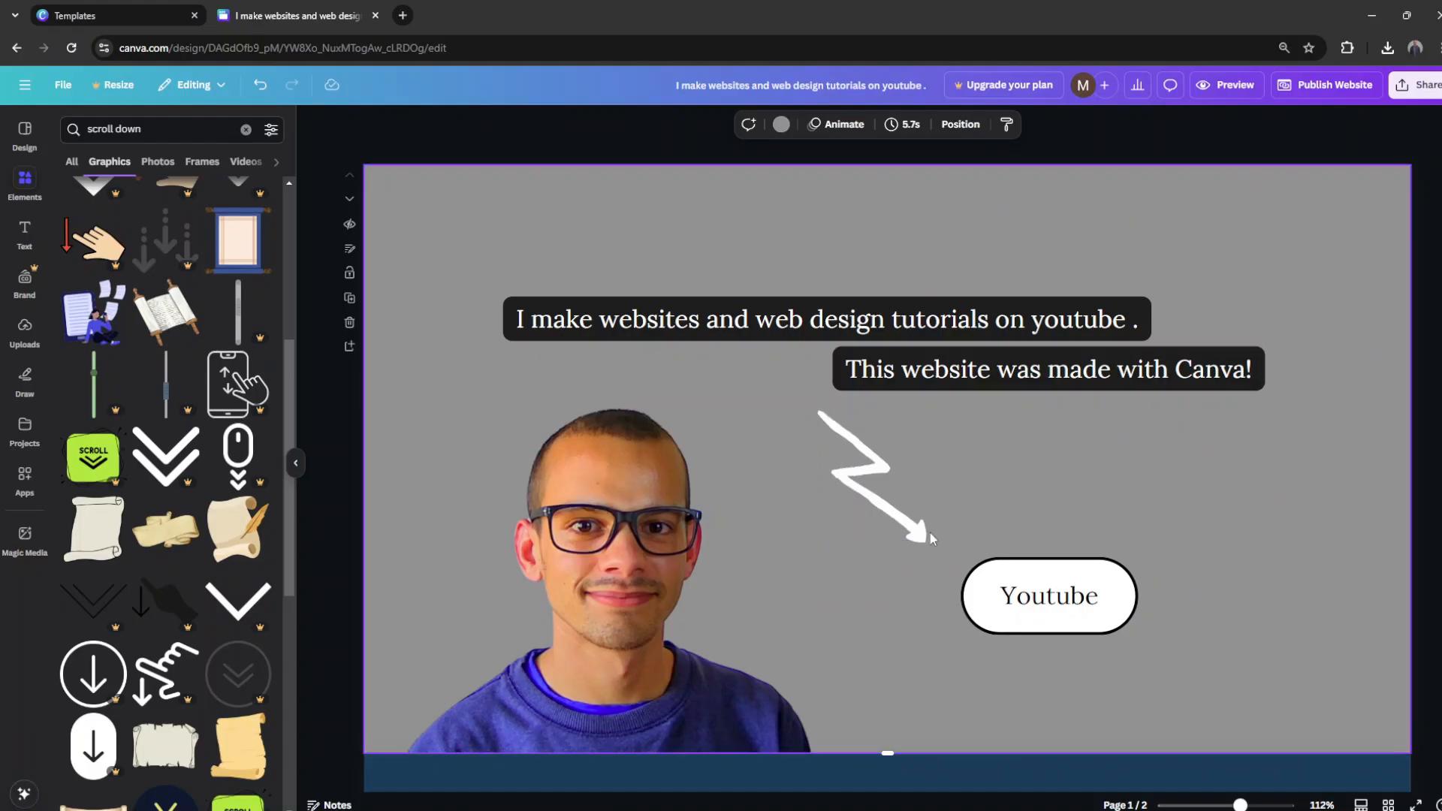
Step: Duplicate the Youtube label, change the copy to ">", rotate it to point down, and place it enlarged below the button
left_click(1071, 599)
left_click(1061, 554)
double_click(1061, 610)
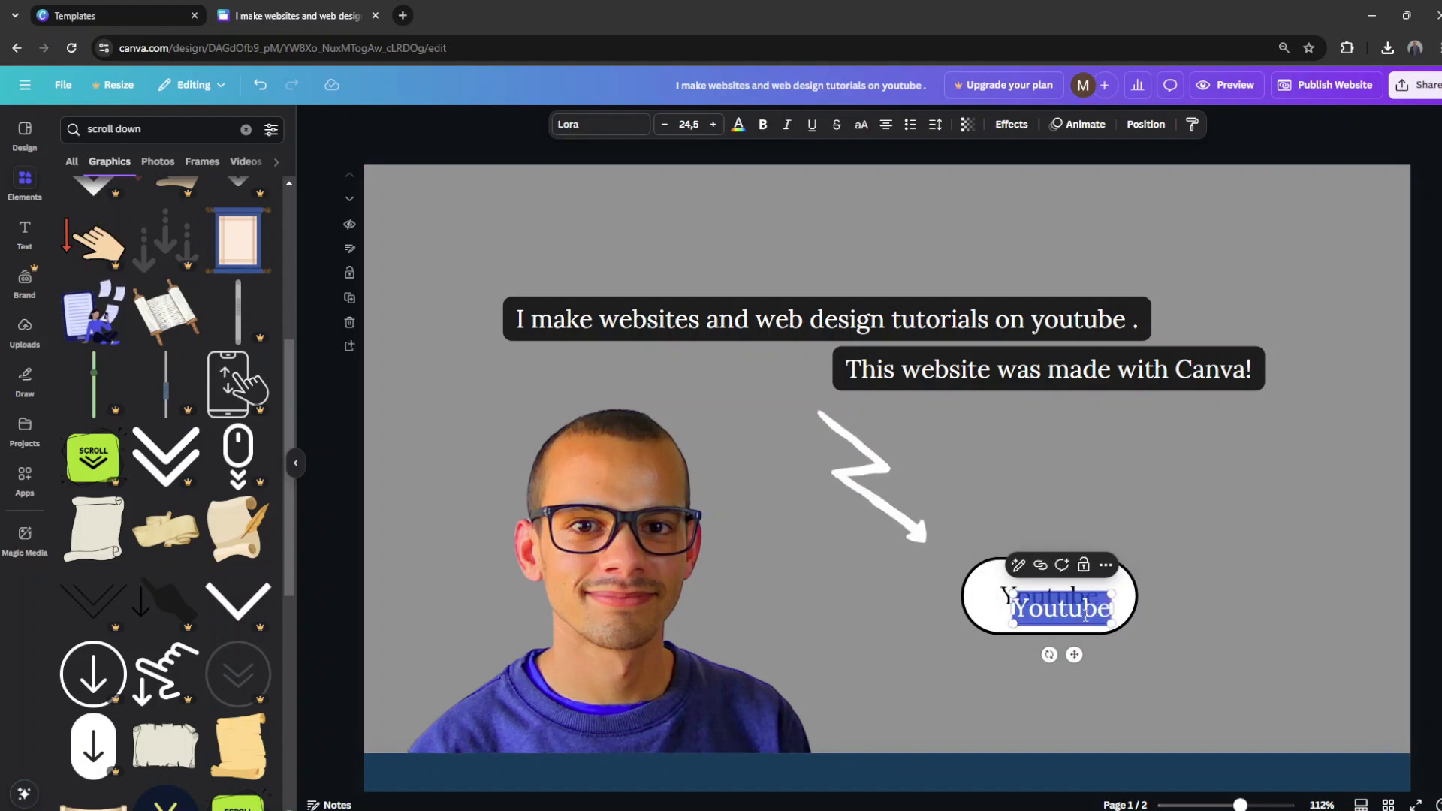
key("BackSpace")
left_click_drag(1050, 655, 1036, 646)
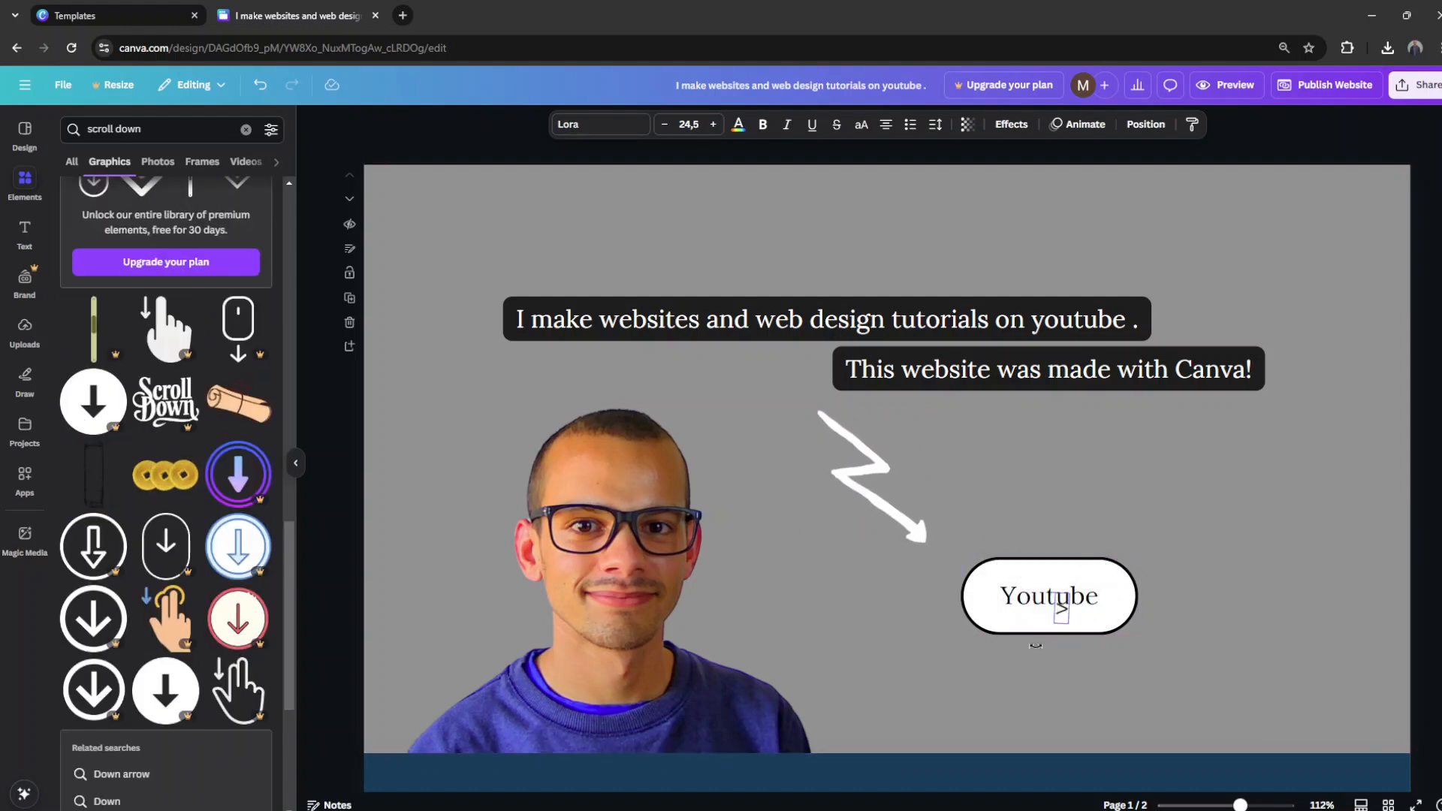
left_click_drag(1078, 599, 1059, 683)
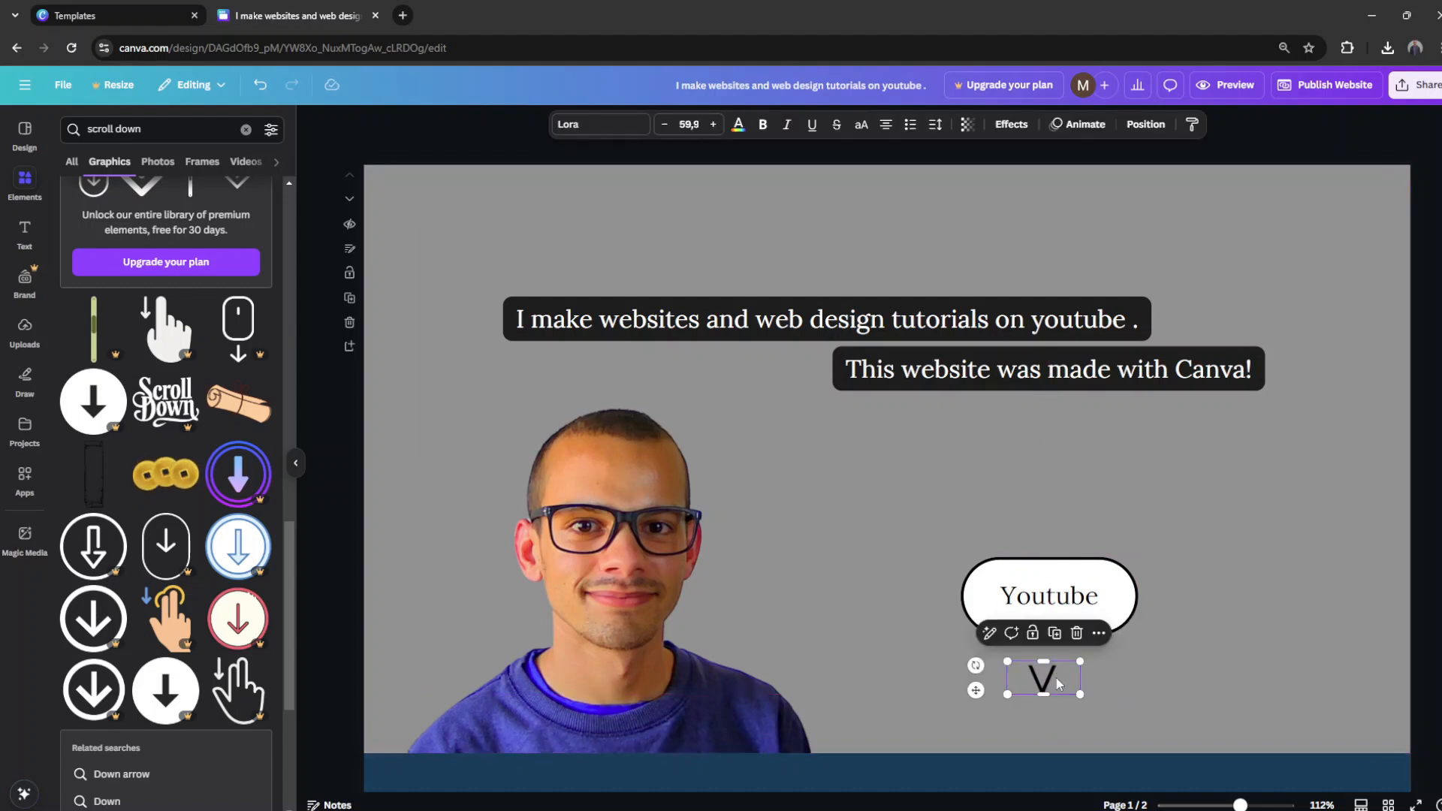
Step: Replace the rotated character with ")" and add a smaller duplicate of the curve centred just beneath it
double_click(1051, 681)
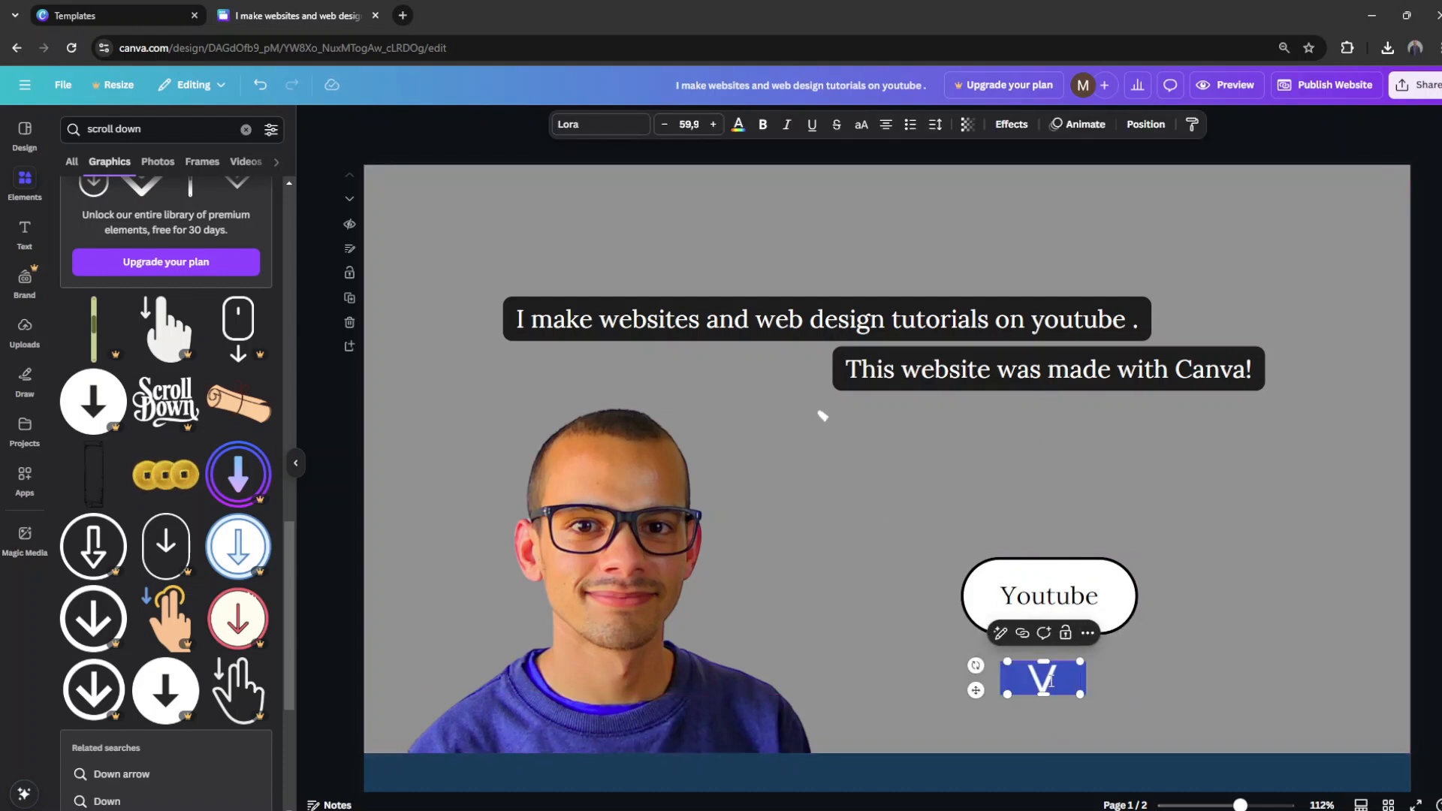
type(")")
left_click(1094, 692)
left_click(1050, 681)
key("ctrl+d")
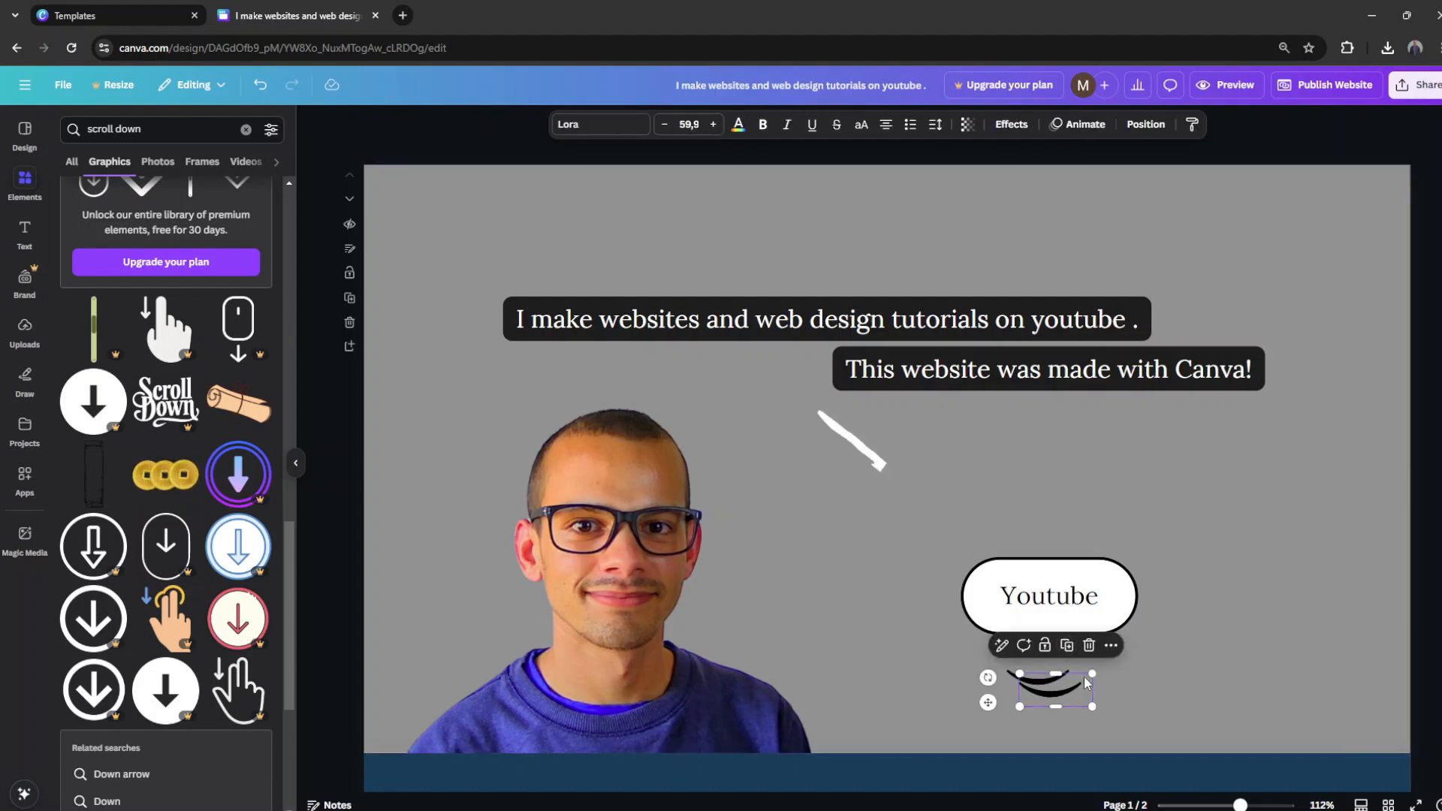
left_click_drag(1094, 673, 1066, 685)
left_click(935, 667)
Step: Duplicate the Youtube label, change the copy to a small italic "Scroll", and place it beside the two curves
left_click(1052, 597)
double_click(1060, 601)
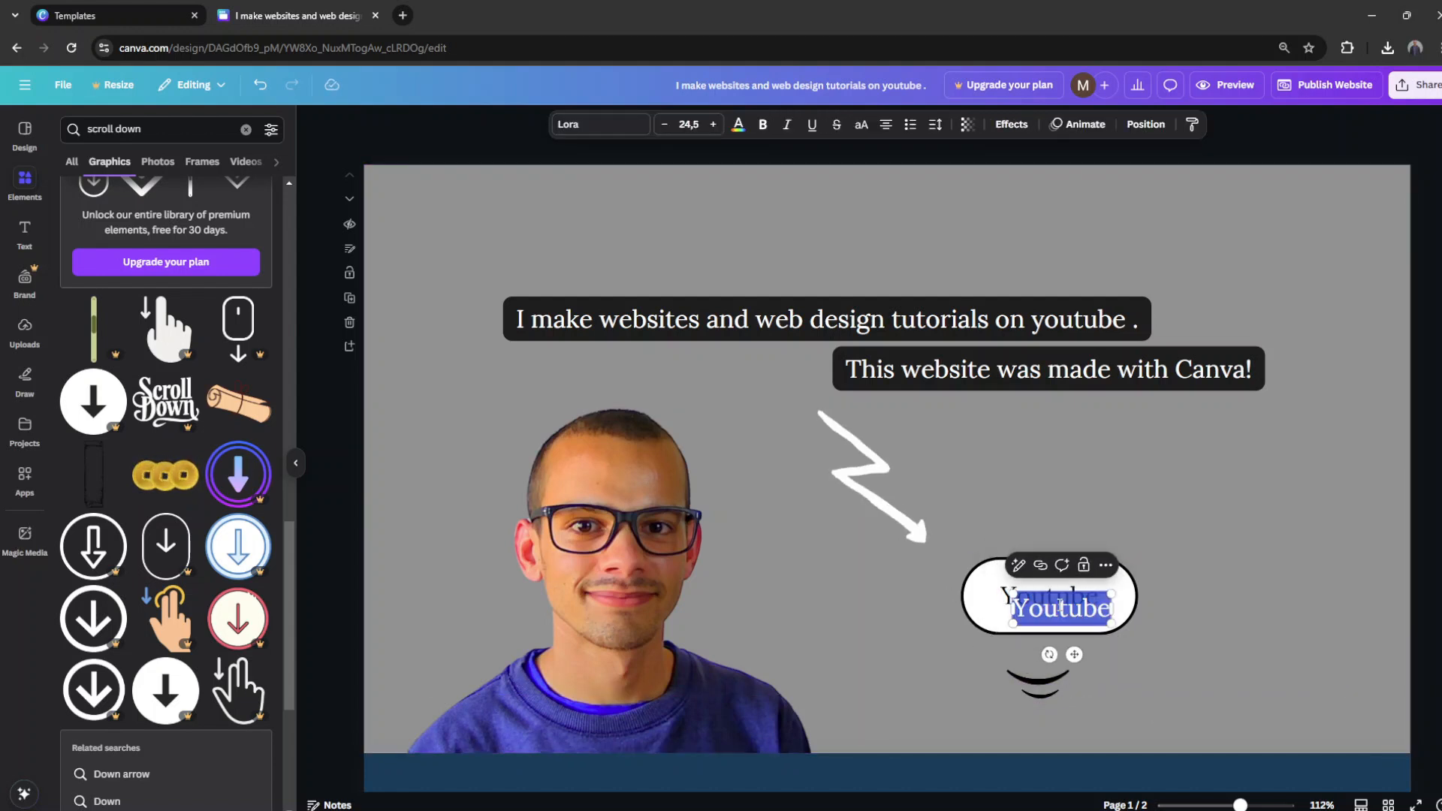
left_click_drag(1096, 594, 1072, 605)
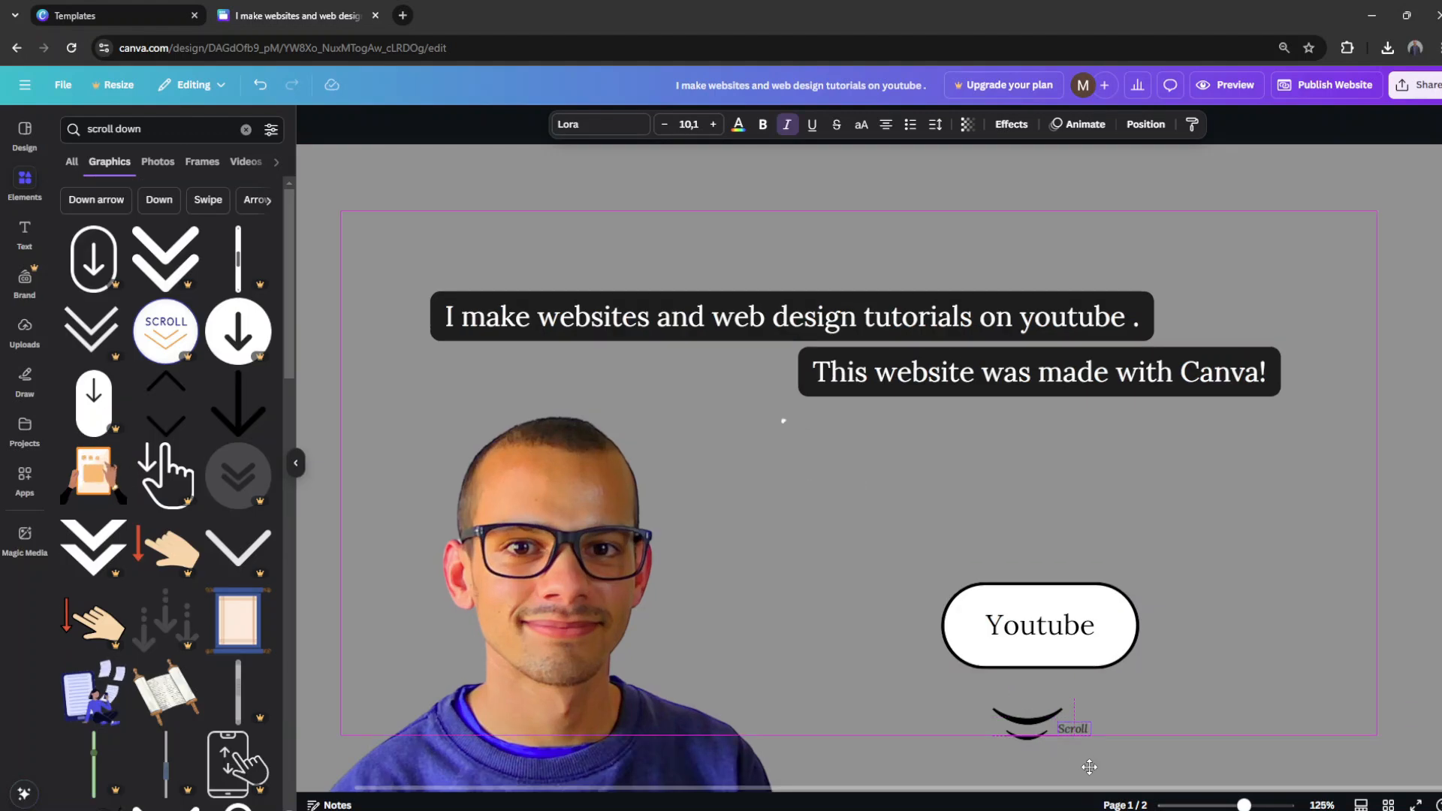
left_click(1241, 674)
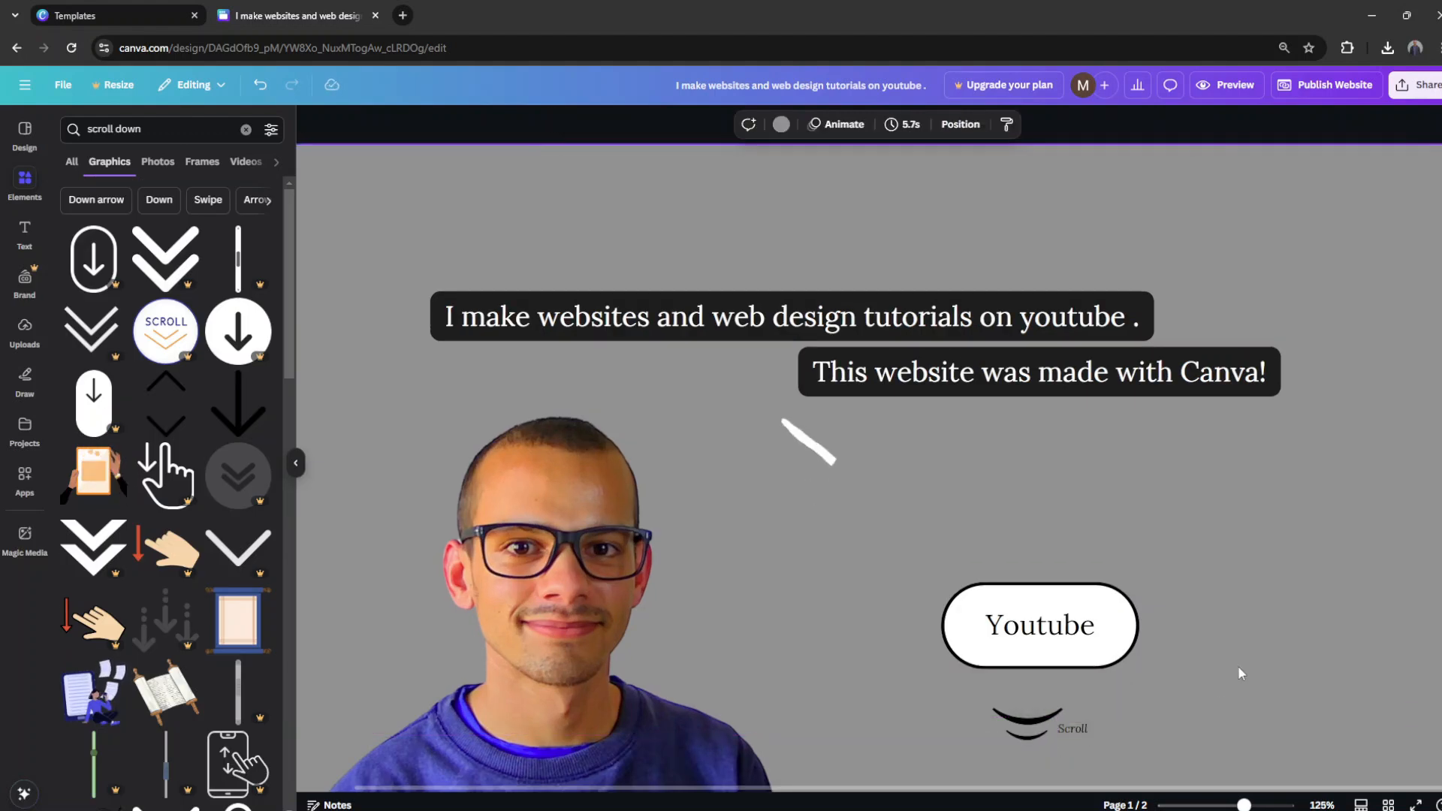
Step: Switch to YouTube, find the creator's channel, and copy the link to the video "The World's Best Free Website Builder (CARRD)"
scroll(1238, 666, "down", 5)
scroll(799, 579, "down", 1)
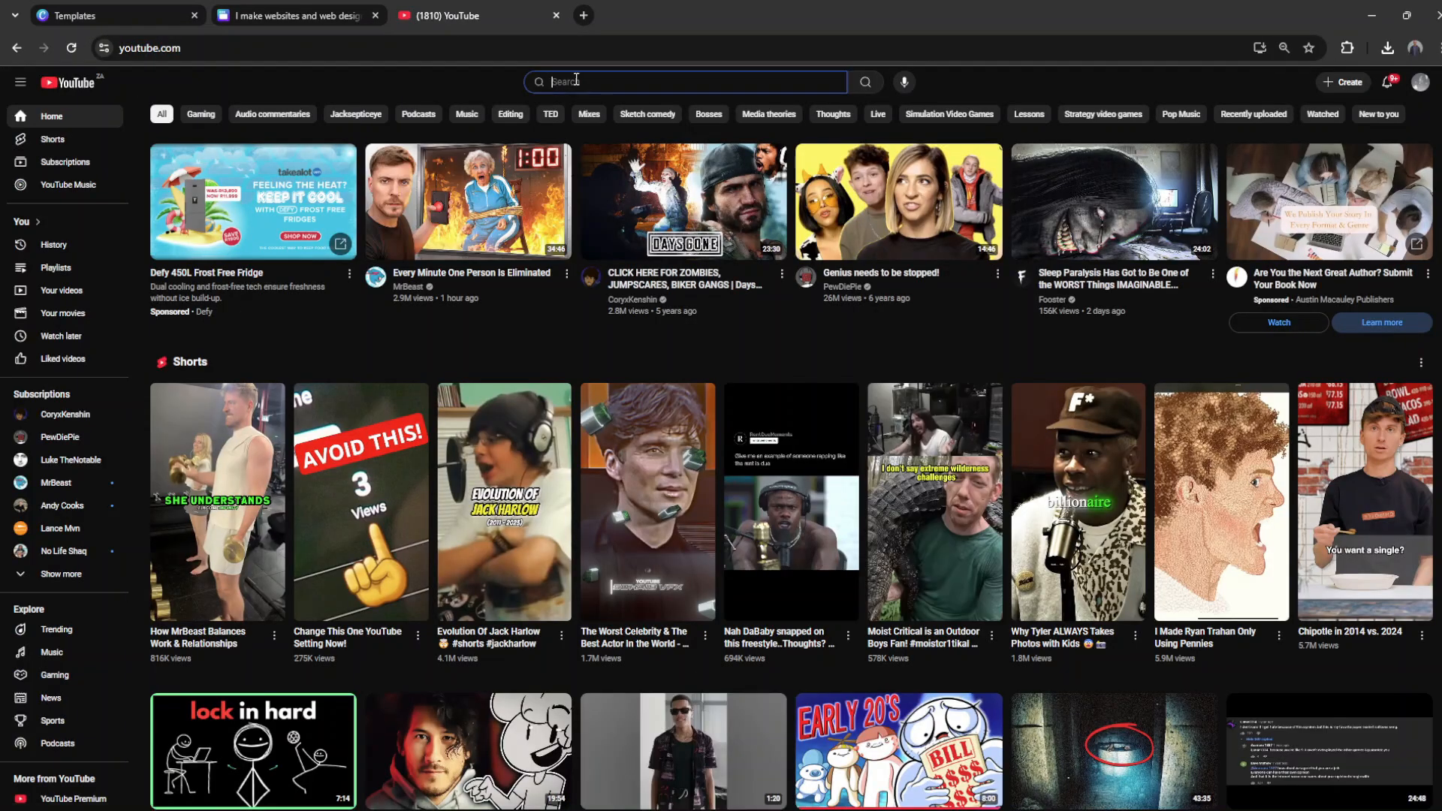
key("Return")
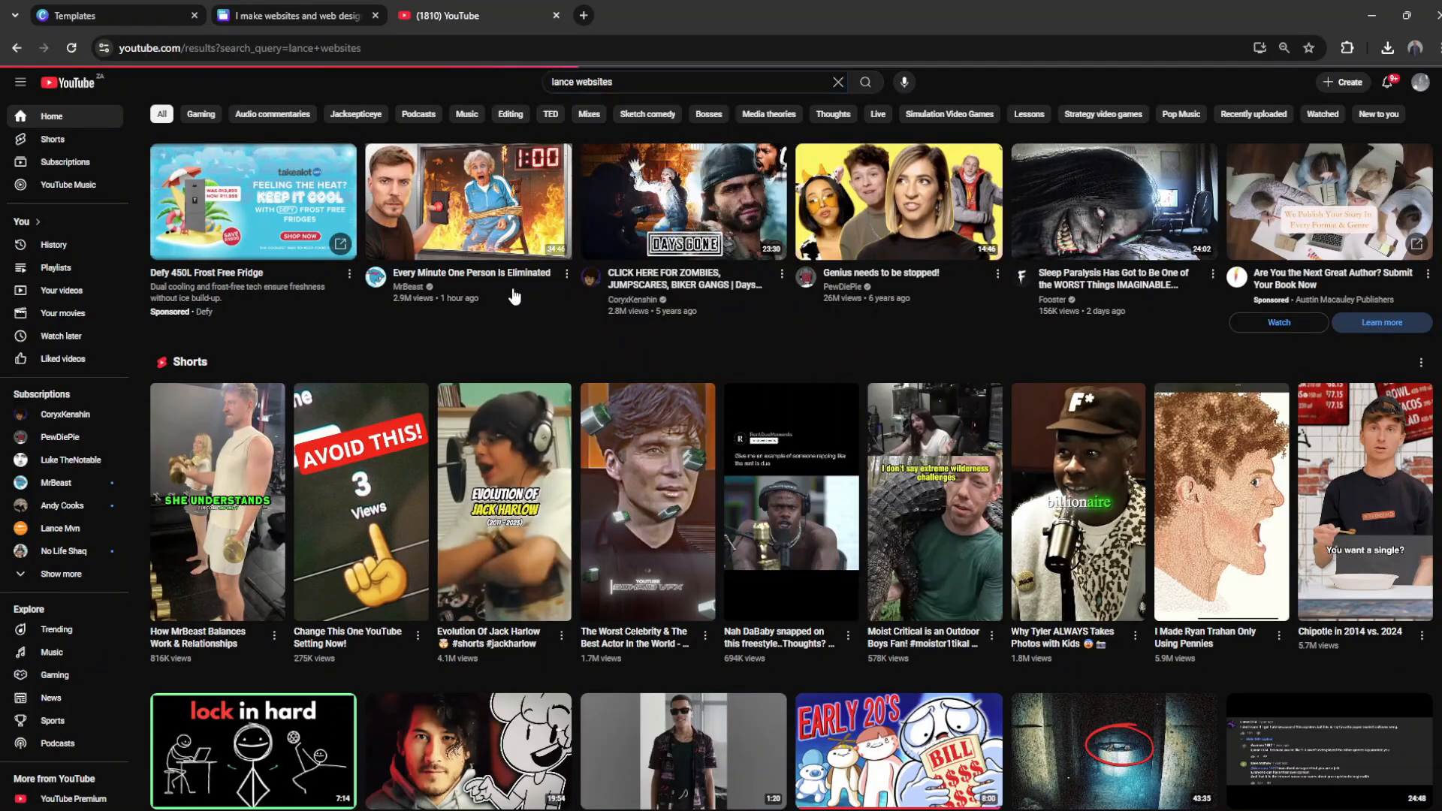
left_click(766, 499)
left_click(587, 507)
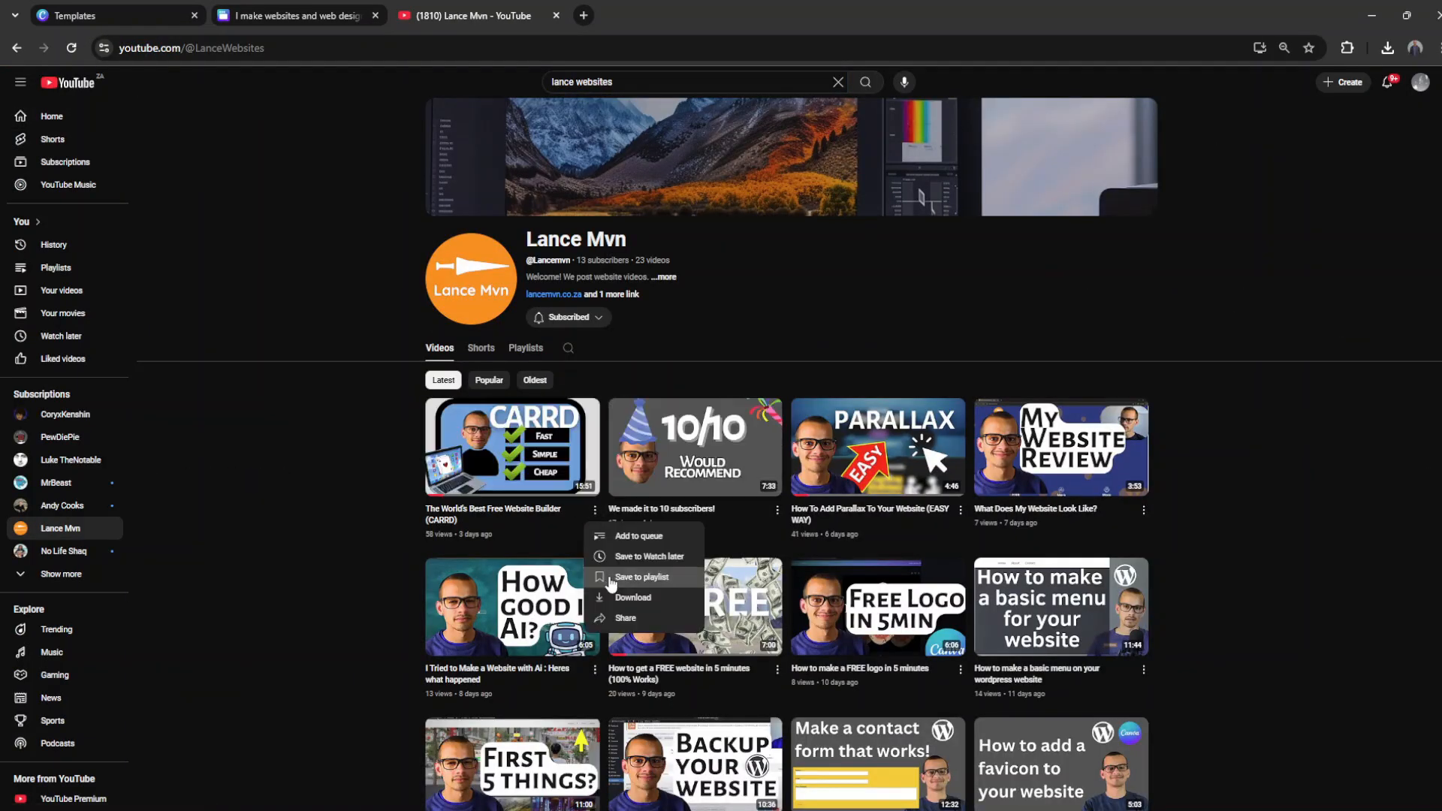
left_click(511, 451)
left_click(571, 443)
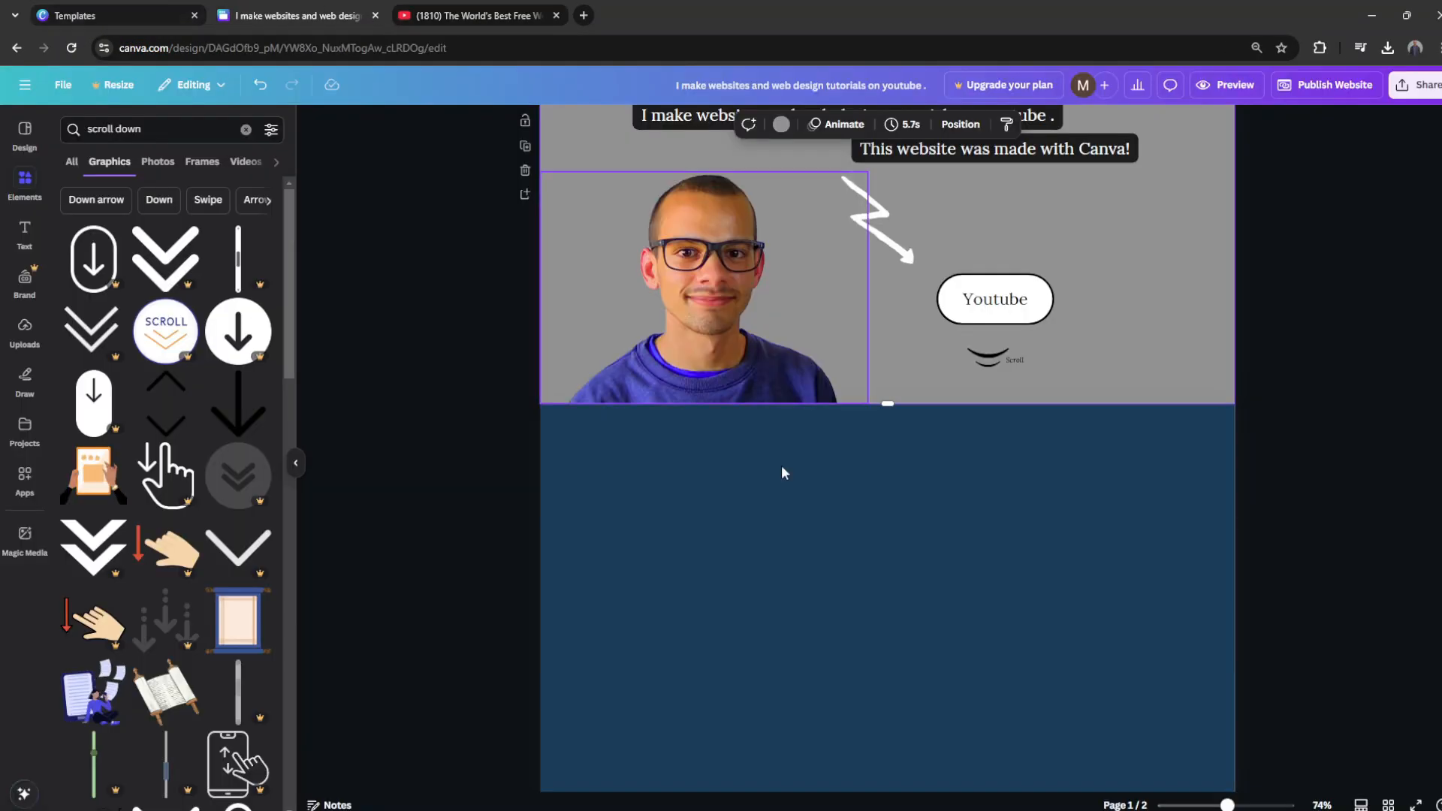
Step: Paste the video link into the blue second page in Canva and move the embedded video to the page's upper-left corner
left_click(882, 526)
key("ctrl+v")
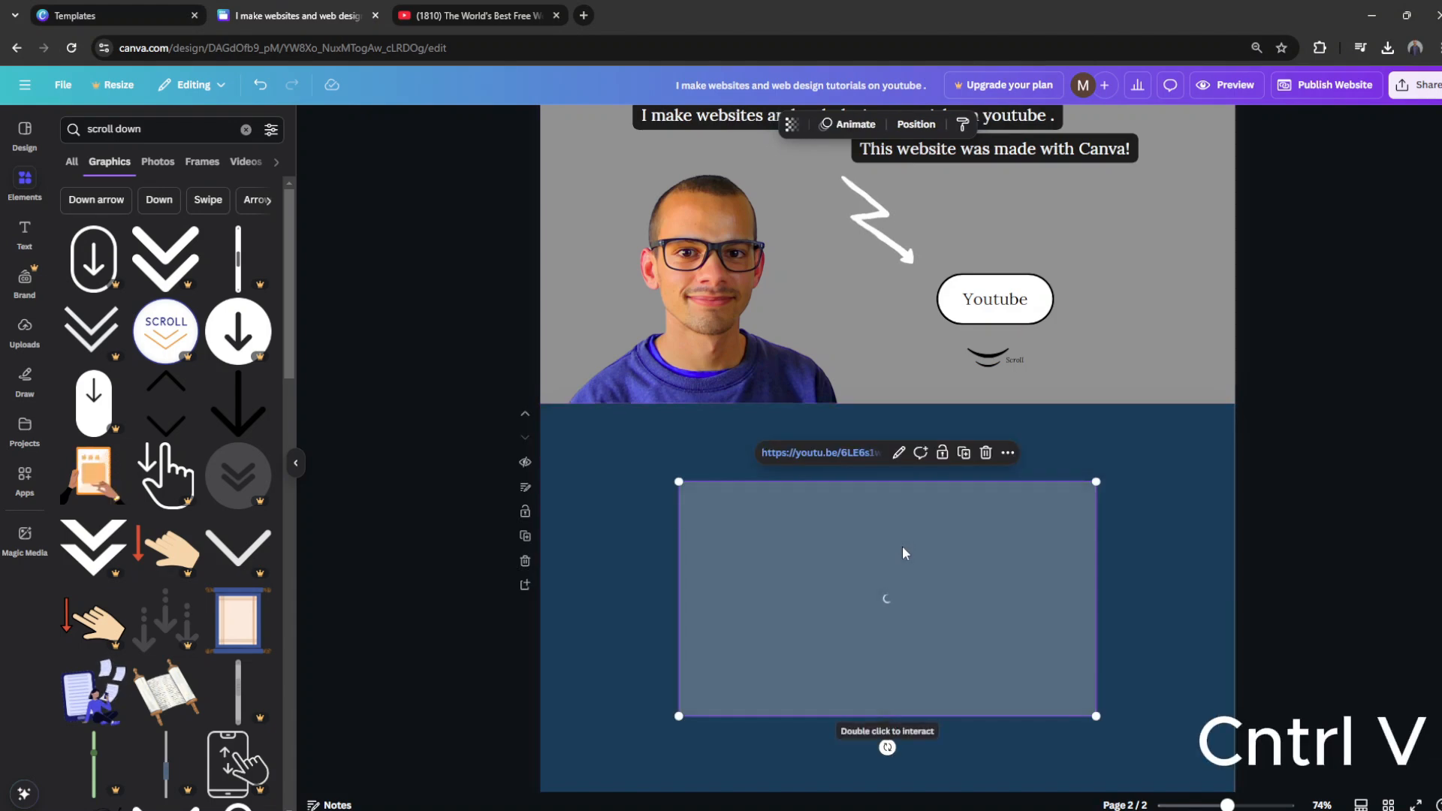
left_click_drag(903, 547, 765, 468)
scroll(1074, 516, "up", 2)
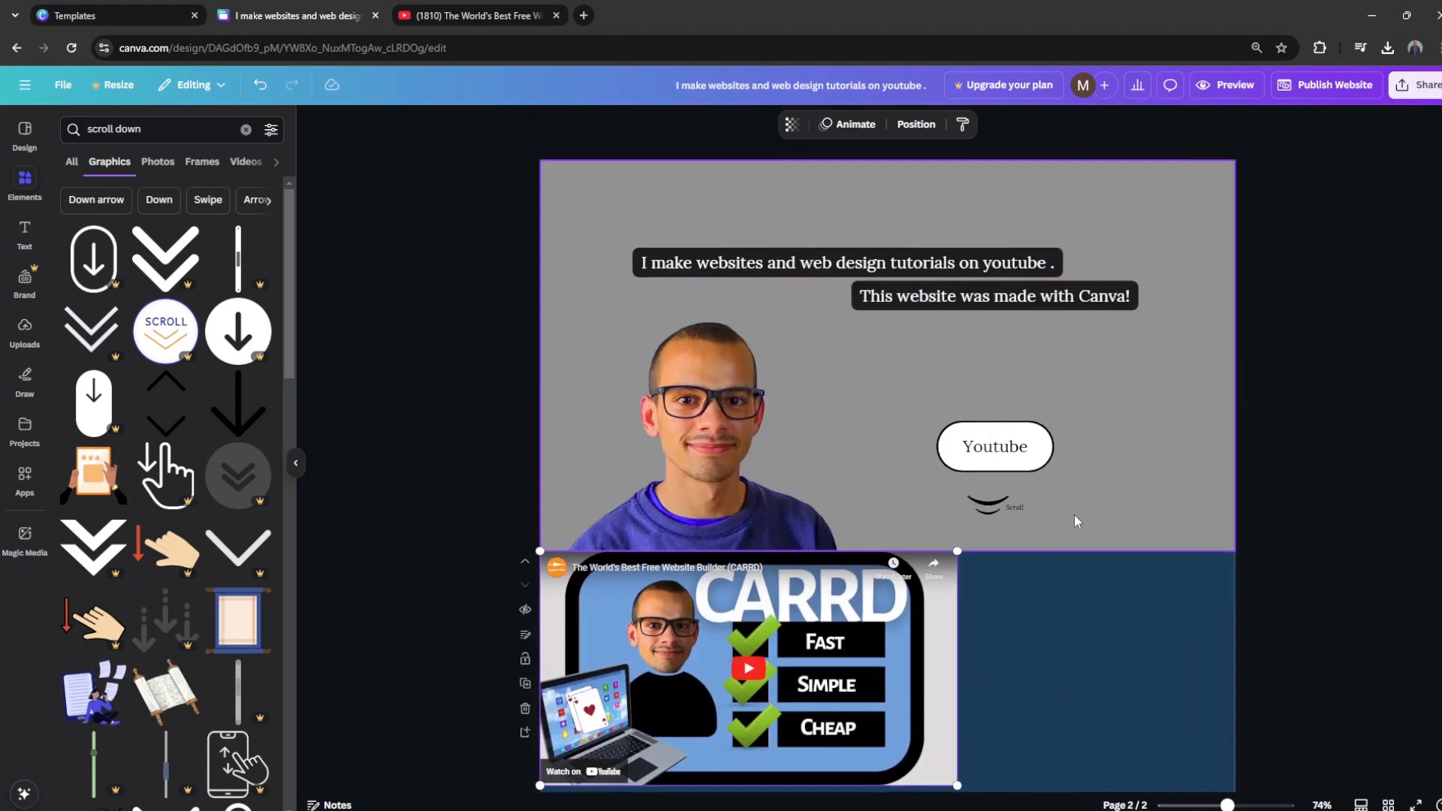
Step: Centre the embedded video on the blue page and add a copied text label above it reading "In this video i show you how to make a website with Carrd"
scroll(972, 568, "down", 1)
left_click_drag(907, 574, 912, 527)
left_click(951, 218)
key("ctrl+c")
left_click(854, 520)
key("ctrl+v")
double_click(911, 526)
type("In this video i show you how to make a website with")
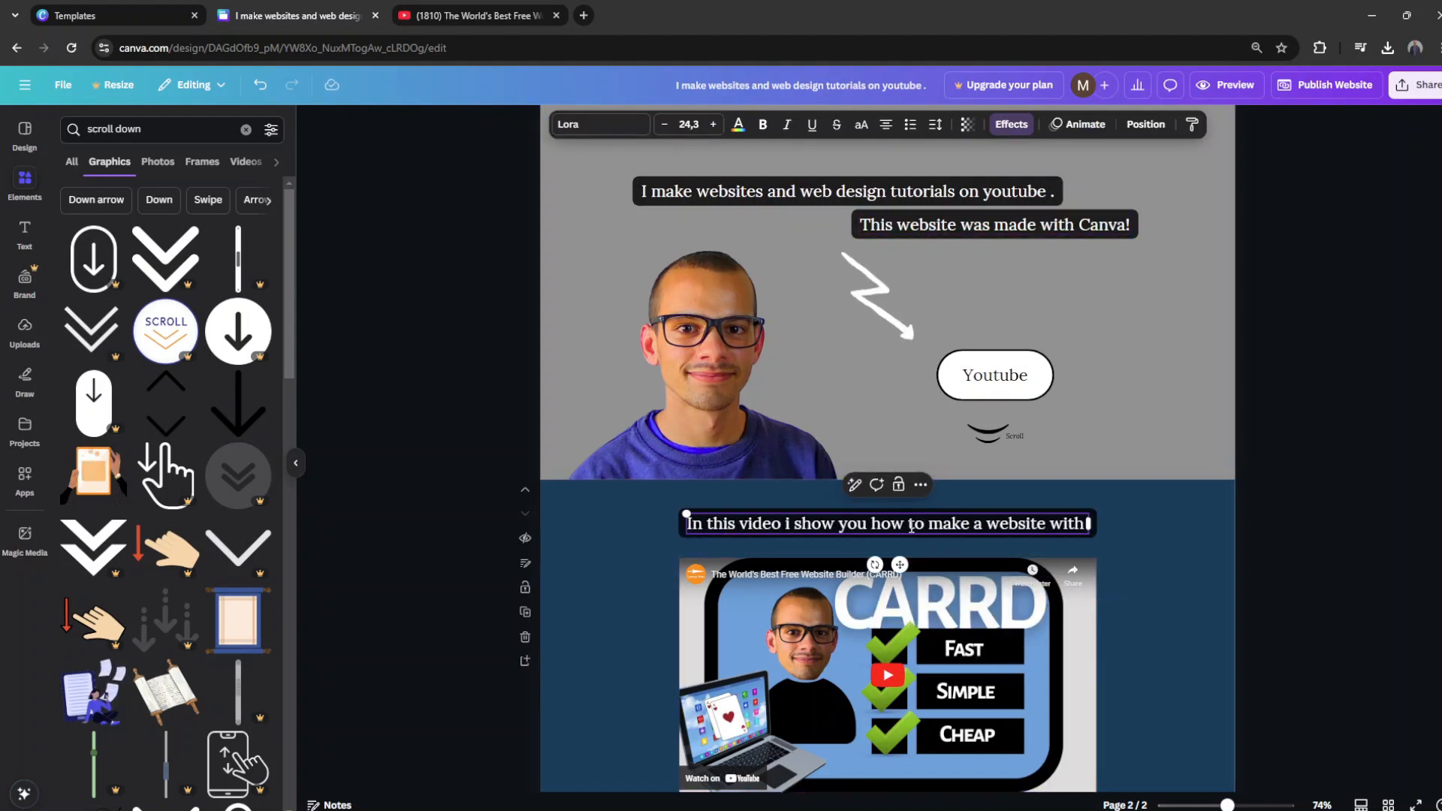
left_click(1185, 534)
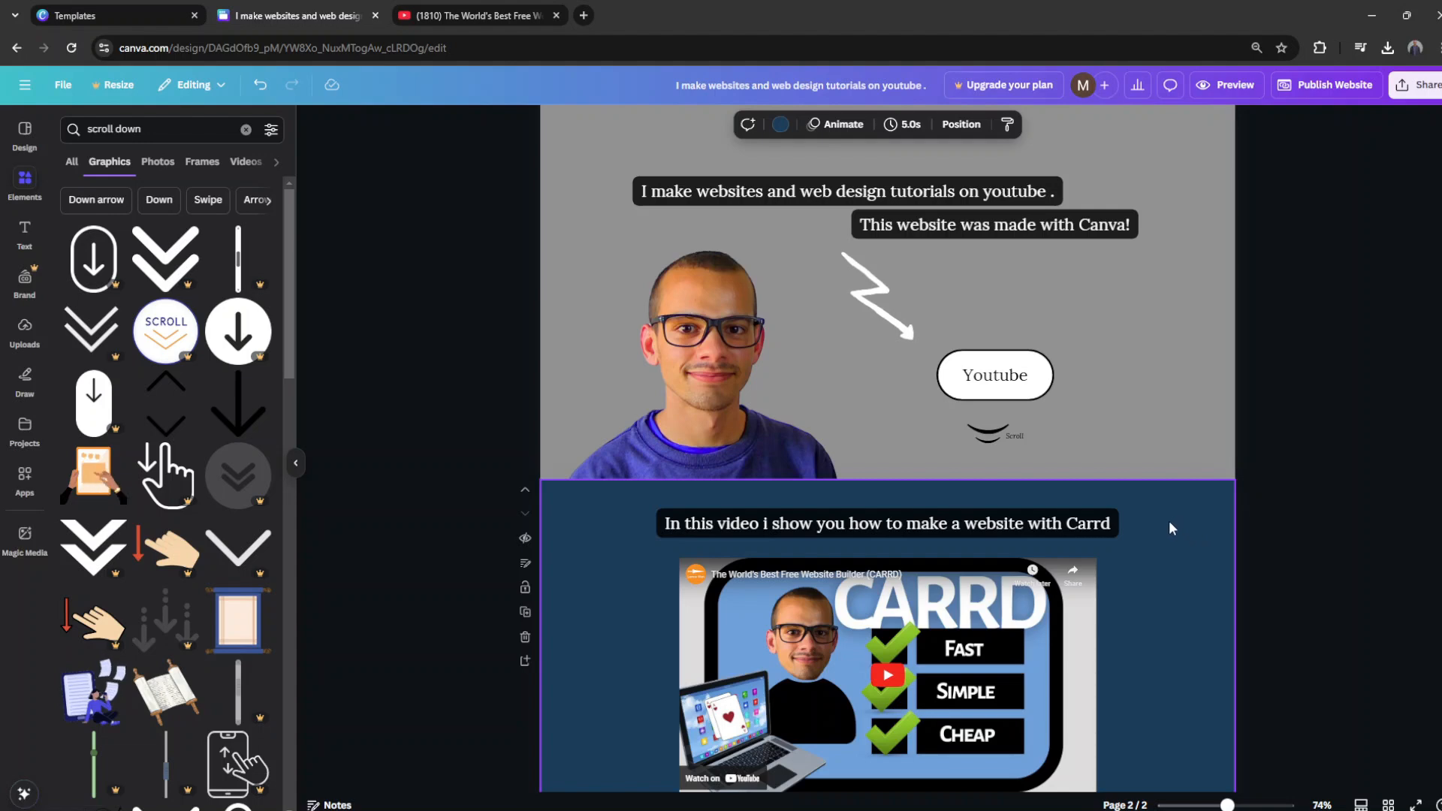
Step: Duplicate the video caption and place the copy centred just beneath the embedded video
scroll(1169, 524, "up", 1)
scroll(1167, 533, "down", 3)
scroll(898, 694, "up", 3)
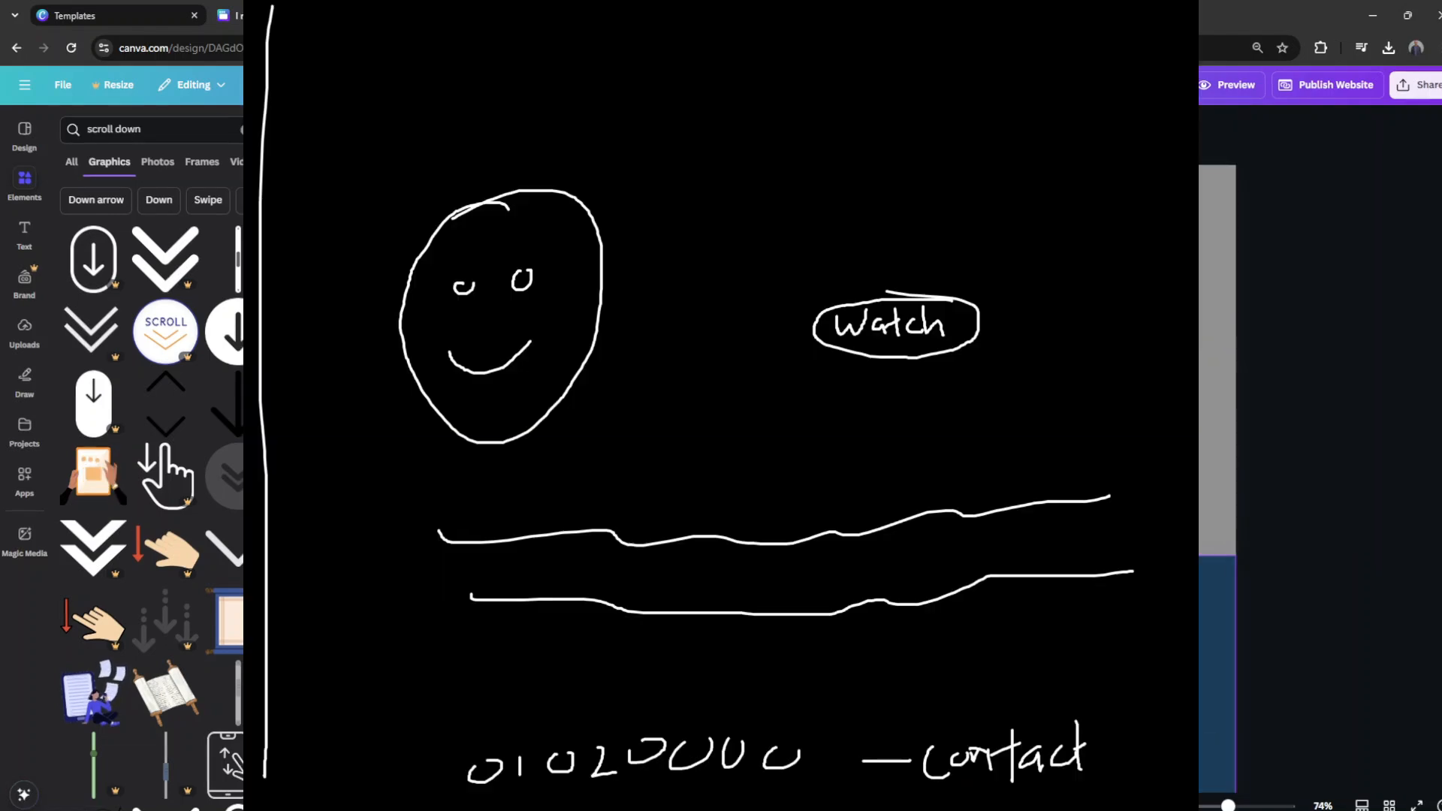
scroll(736, 526, "down", 2)
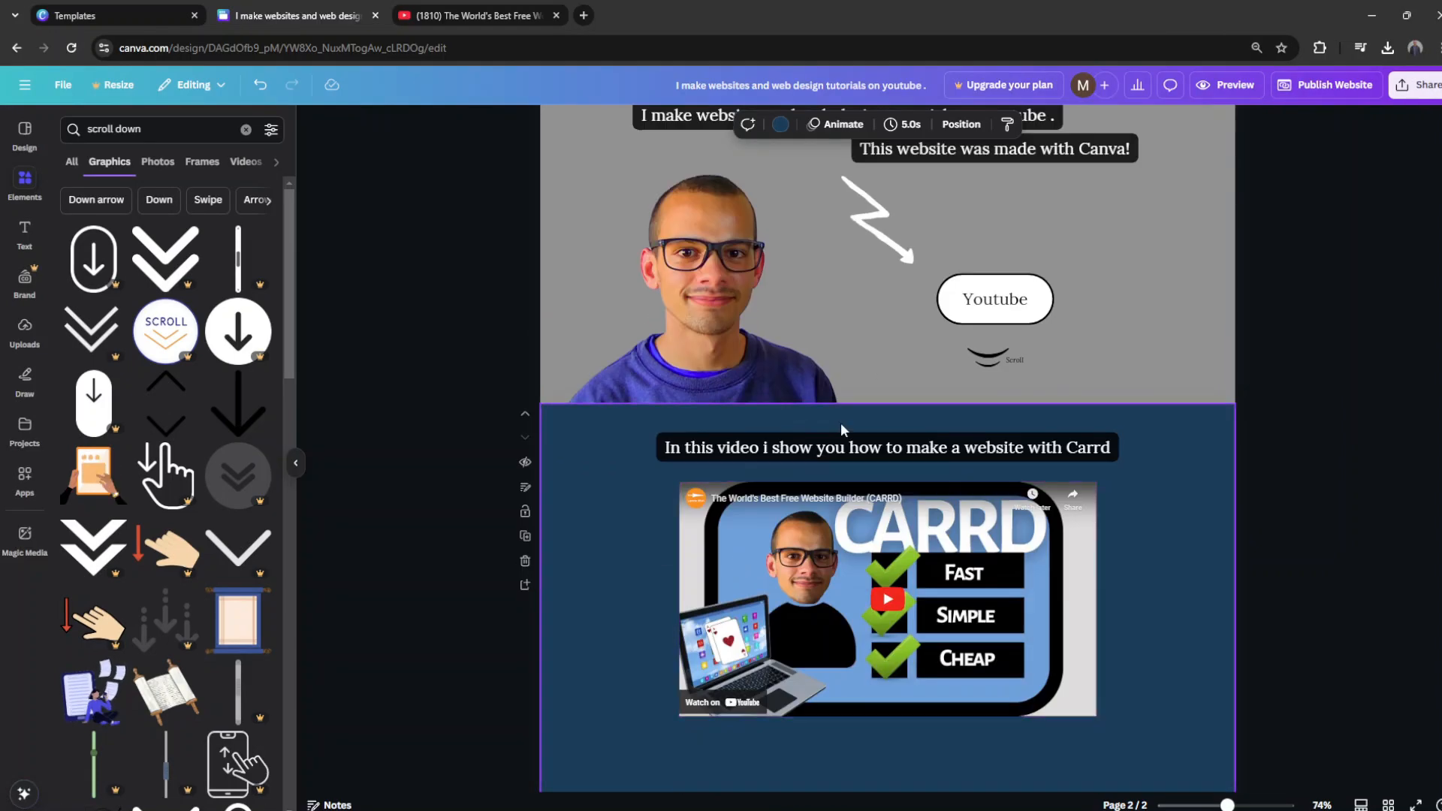
scroll(864, 461, "up", 2)
scroll(866, 460, "down", 3)
left_click_drag(1178, 412, 657, 380)
key("ctrl+d")
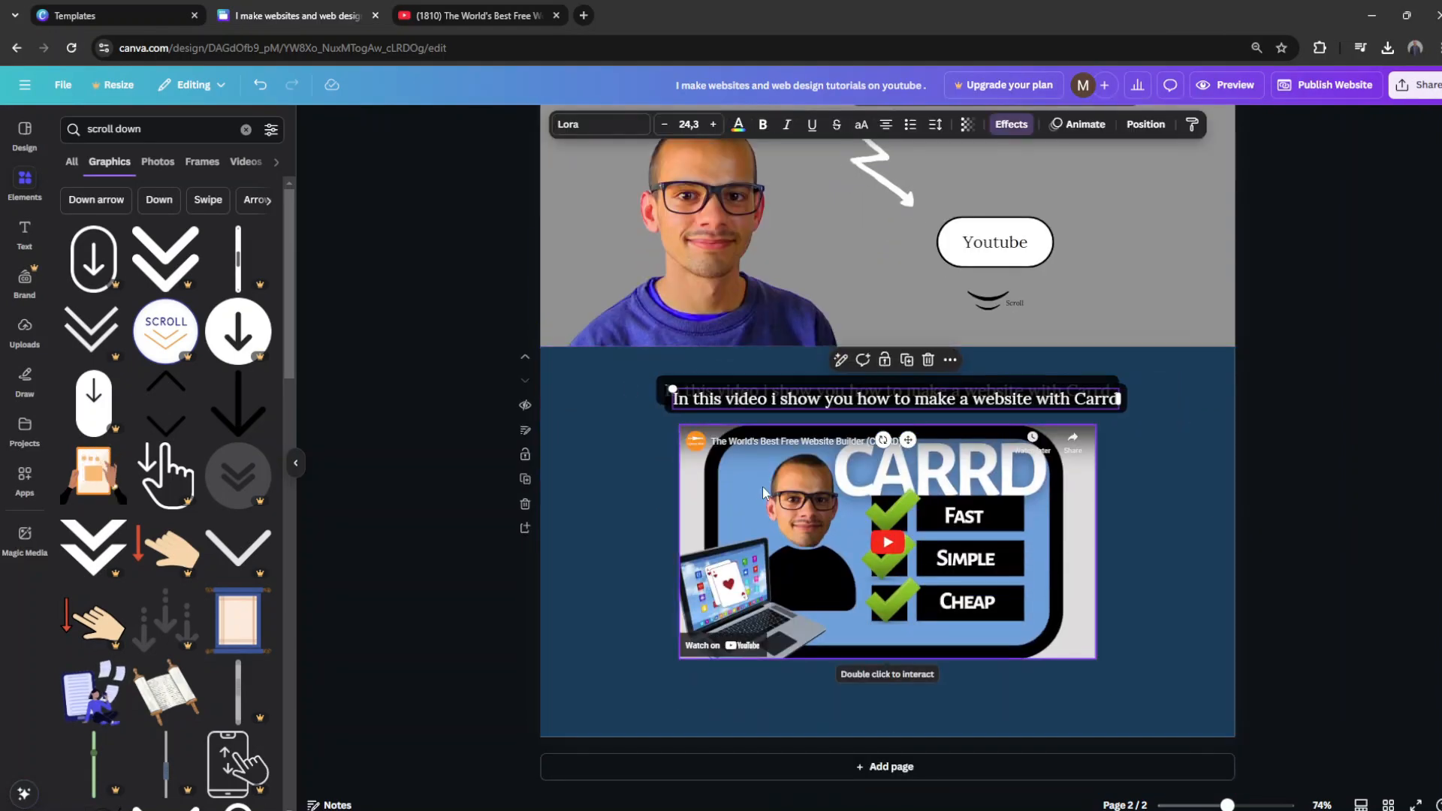
left_click_drag(922, 437, 908, 736)
left_click(908, 737)
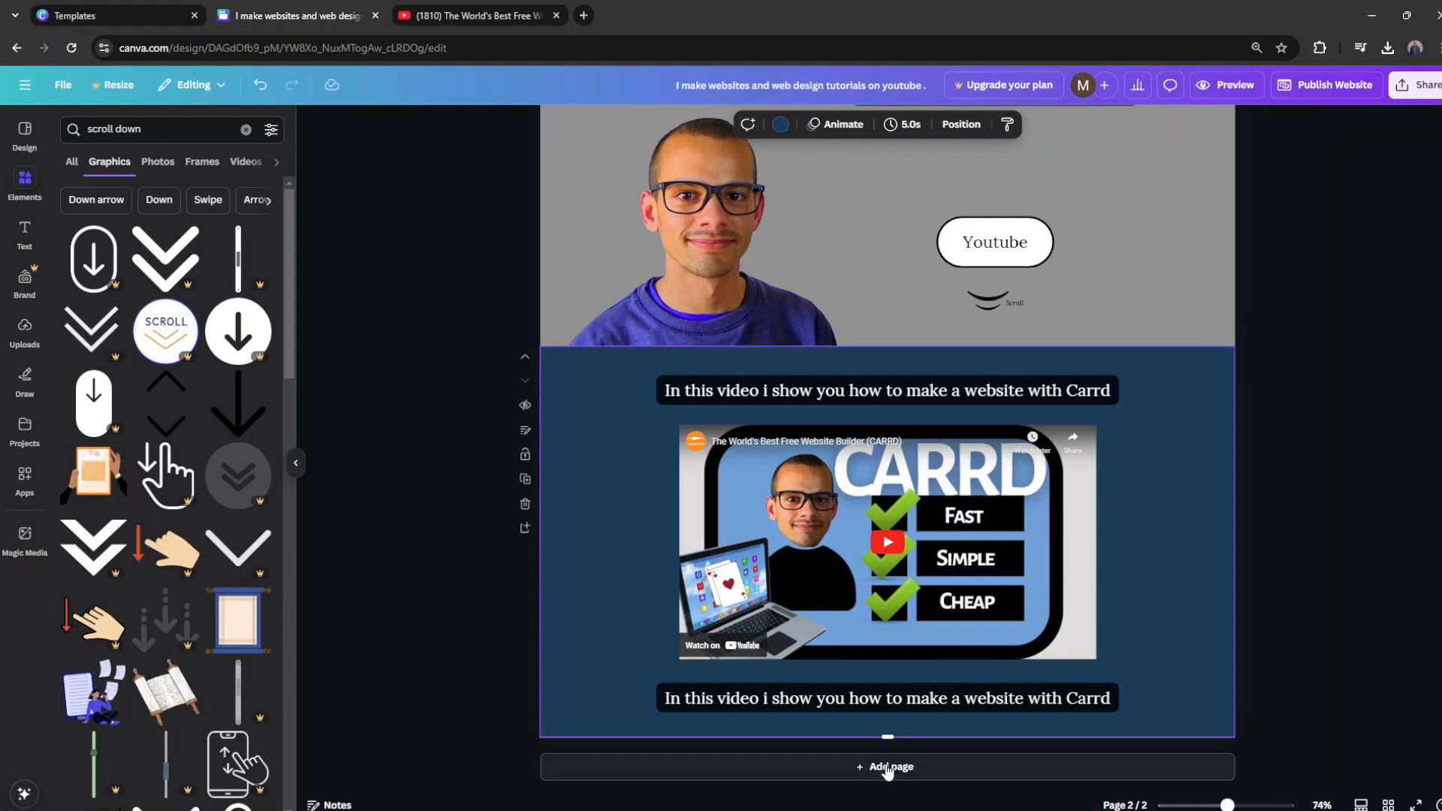
Step: Add a short third page below the video page and give it the grey document colour as background
left_click(886, 767)
scroll(826, 526, "up", 3)
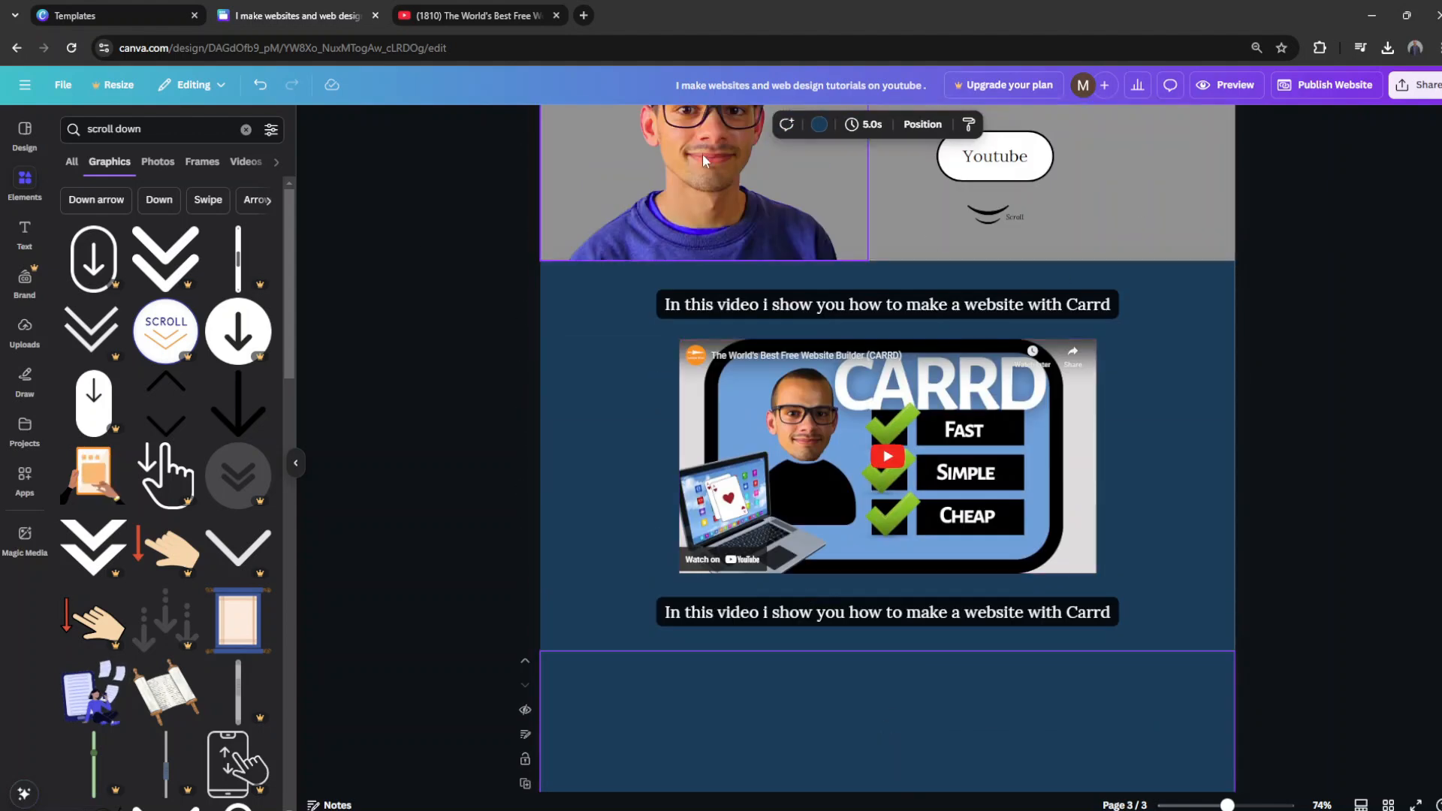
left_click(819, 125)
left_click(269, 157)
left_click(192, 228)
scroll(932, 518, "down", 2)
scroll(887, 466, "up", 5)
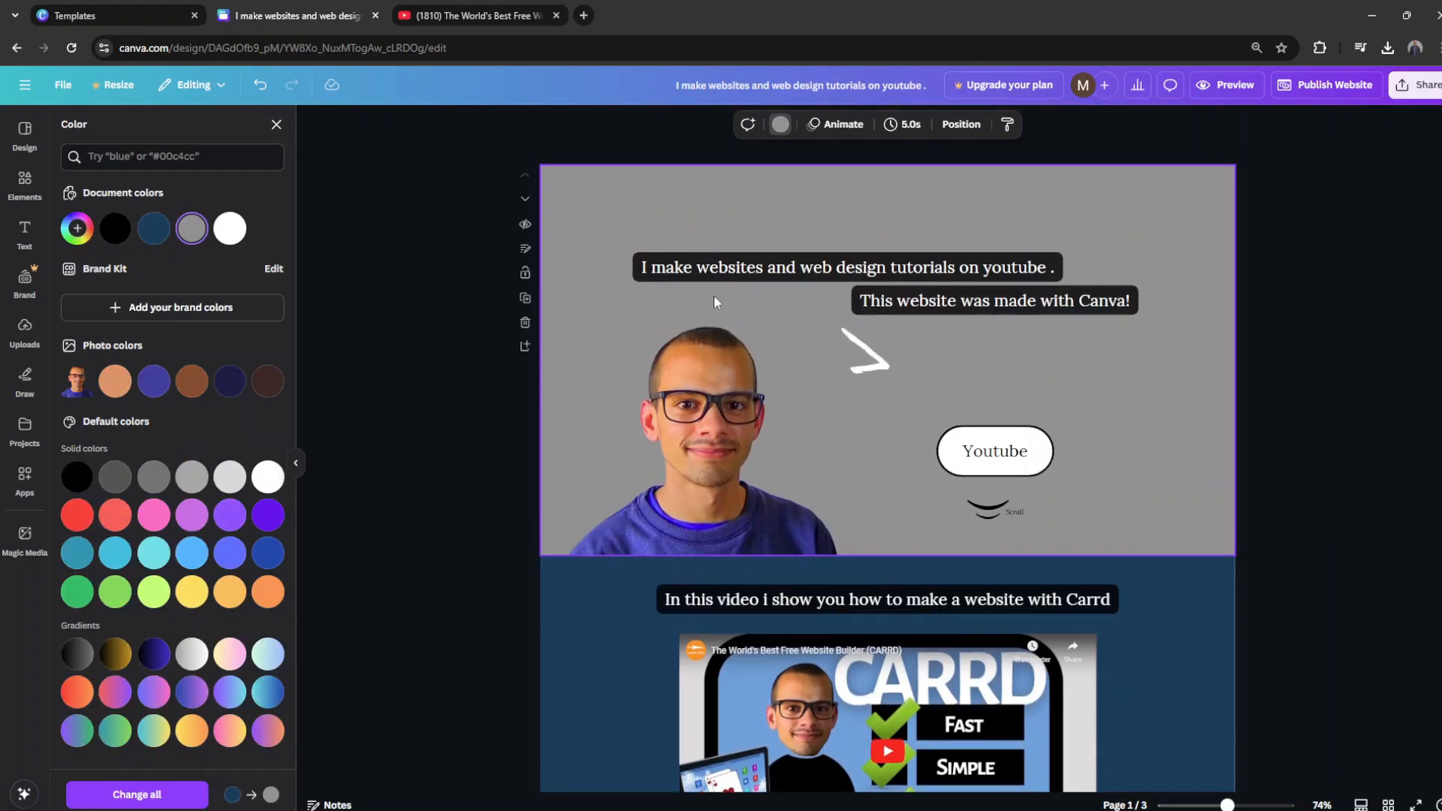
scroll(714, 302, "down", 5)
Step: Recolour the first page's text backgrounds and scroll curves dark blue, and make the Youtube button red with white text
scroll(902, 601, "up", 3)
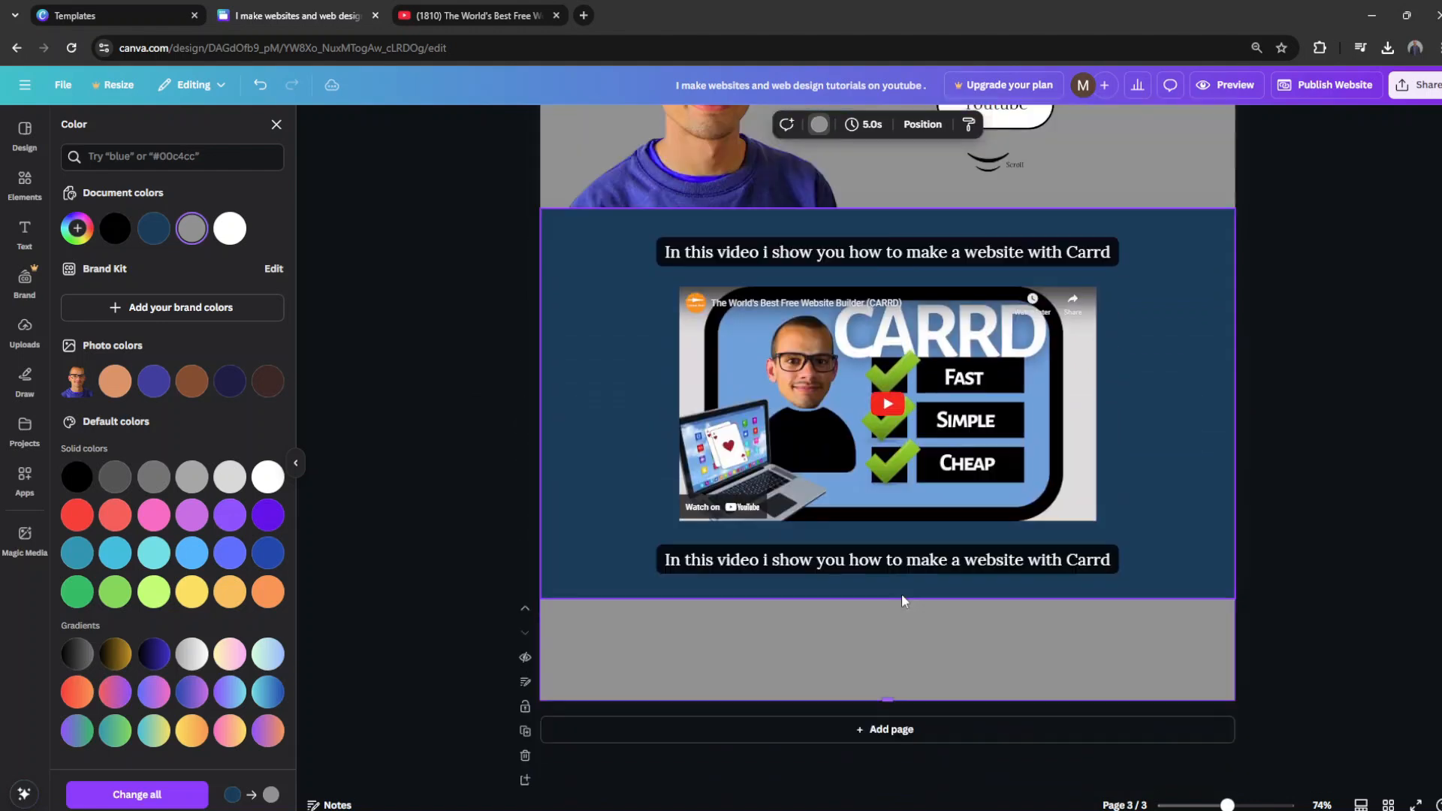
left_click(1184, 338)
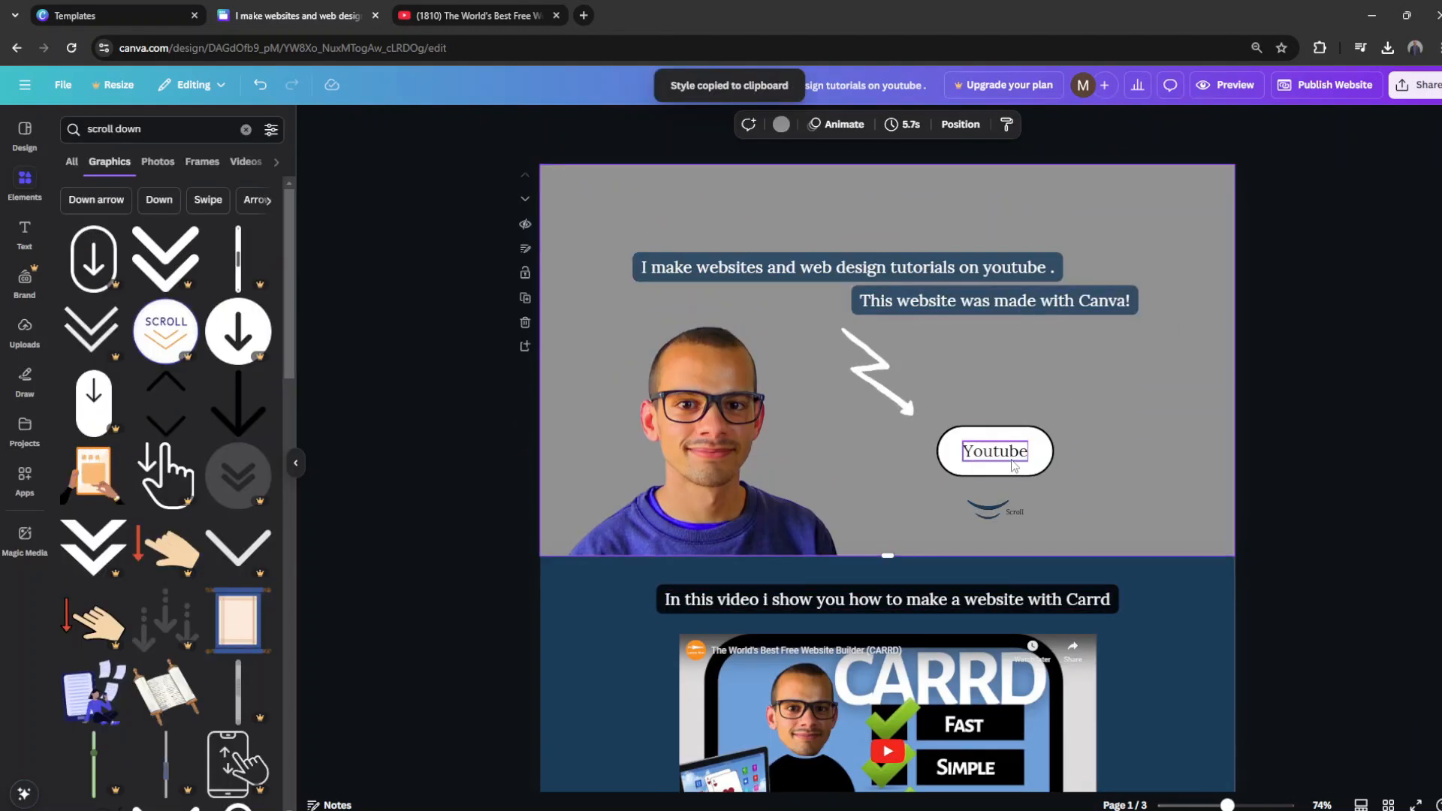
left_click(1014, 468)
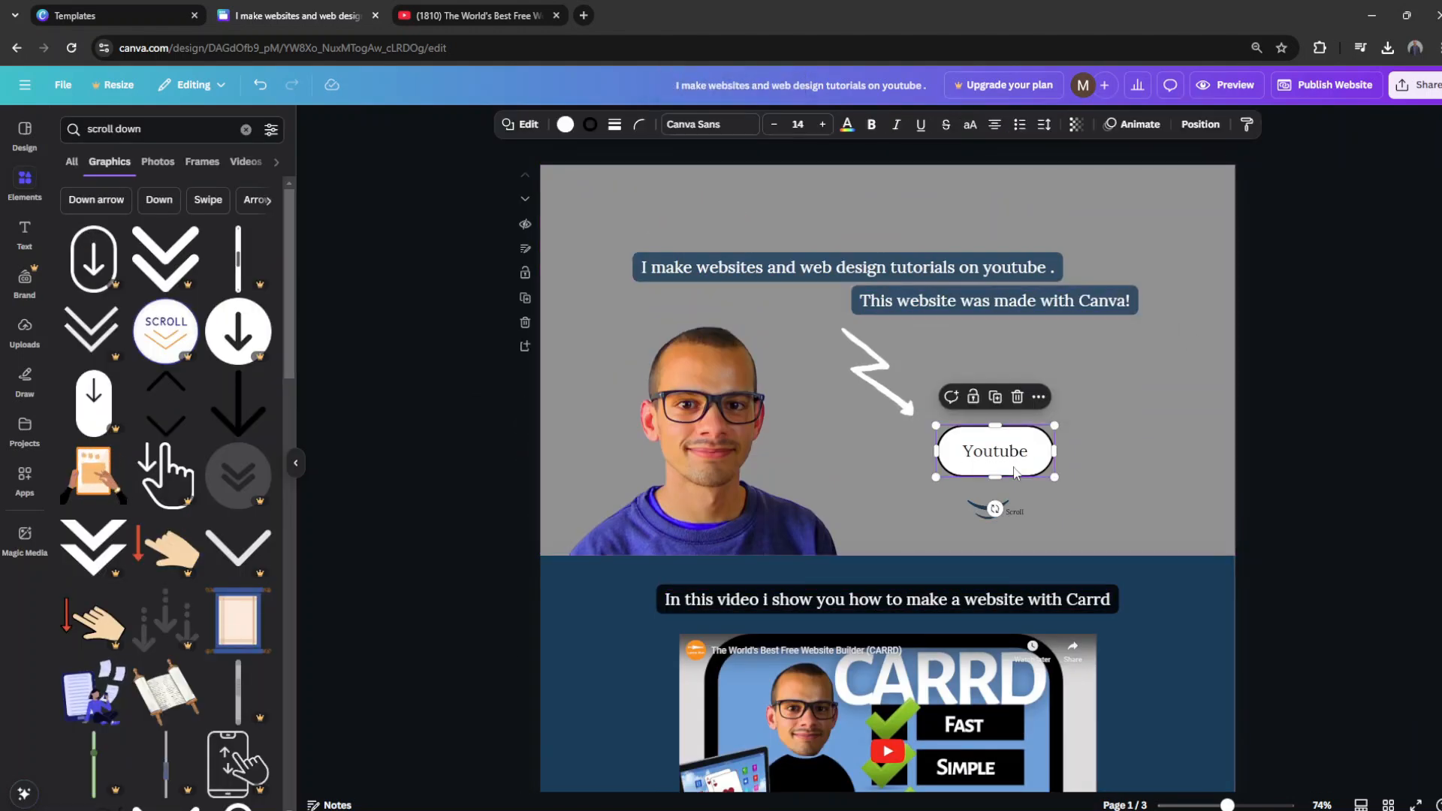
left_click(565, 125)
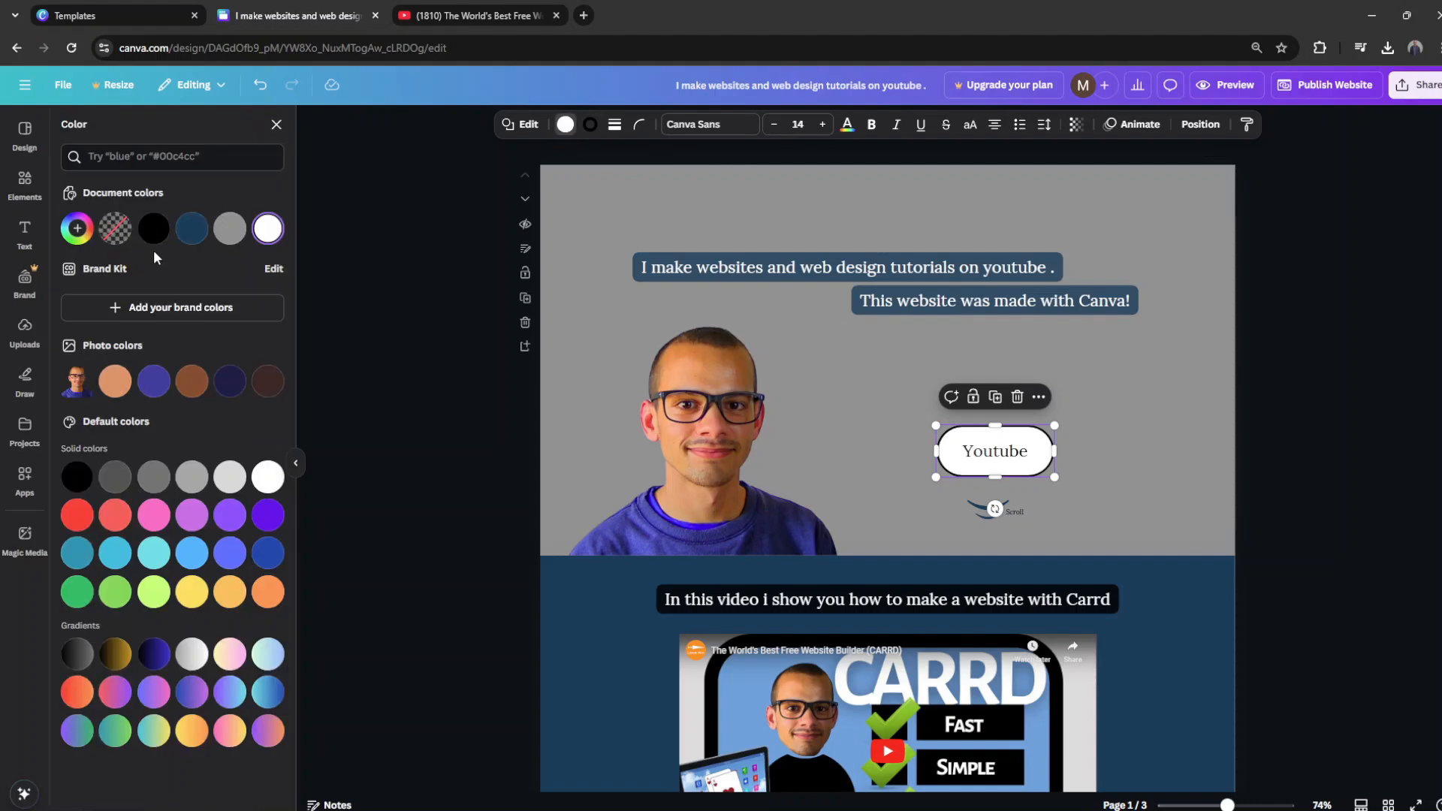
left_click(76, 229)
left_click_drag(256, 301, 275, 303)
left_click(1011, 450)
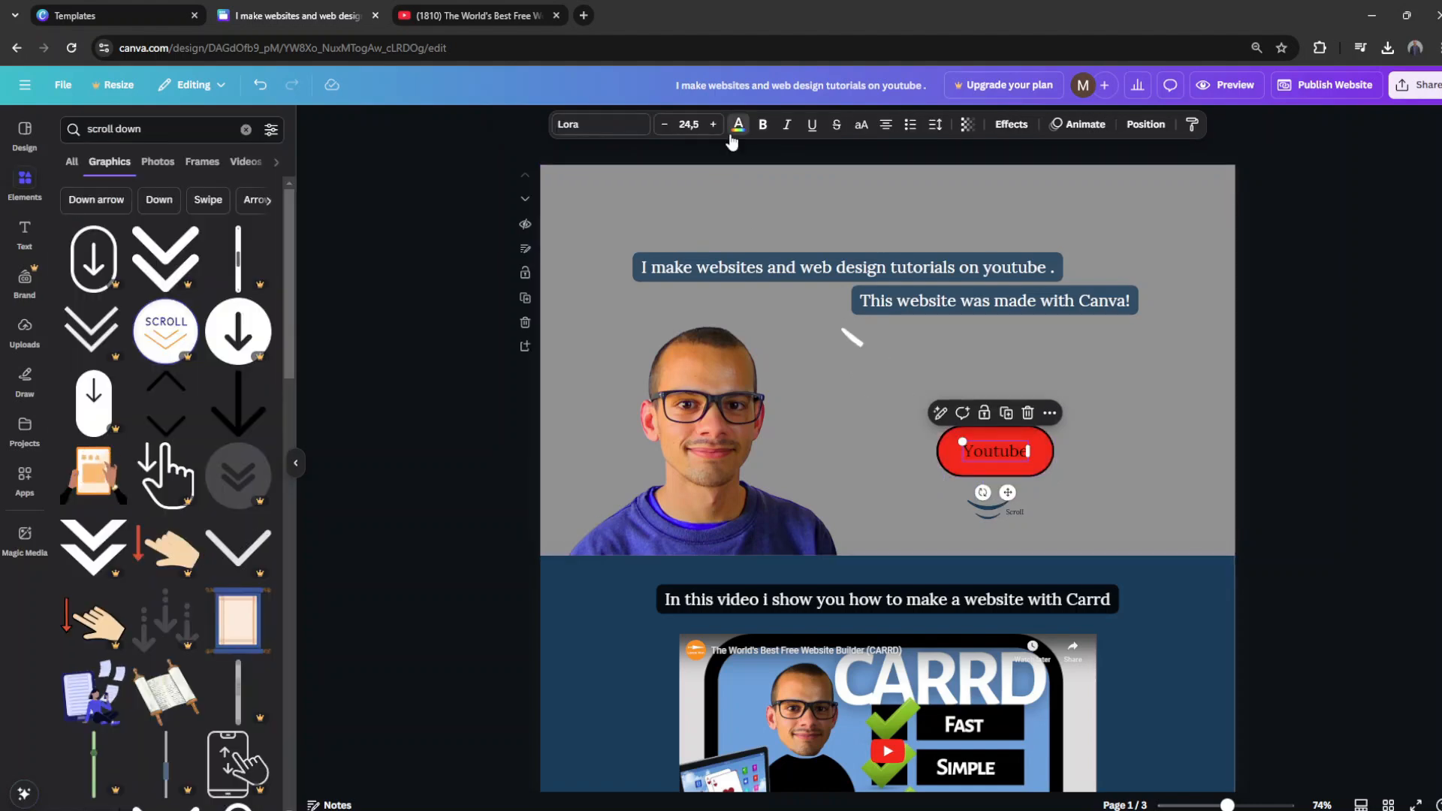
left_click(737, 125)
left_click(268, 229)
left_click(668, 308)
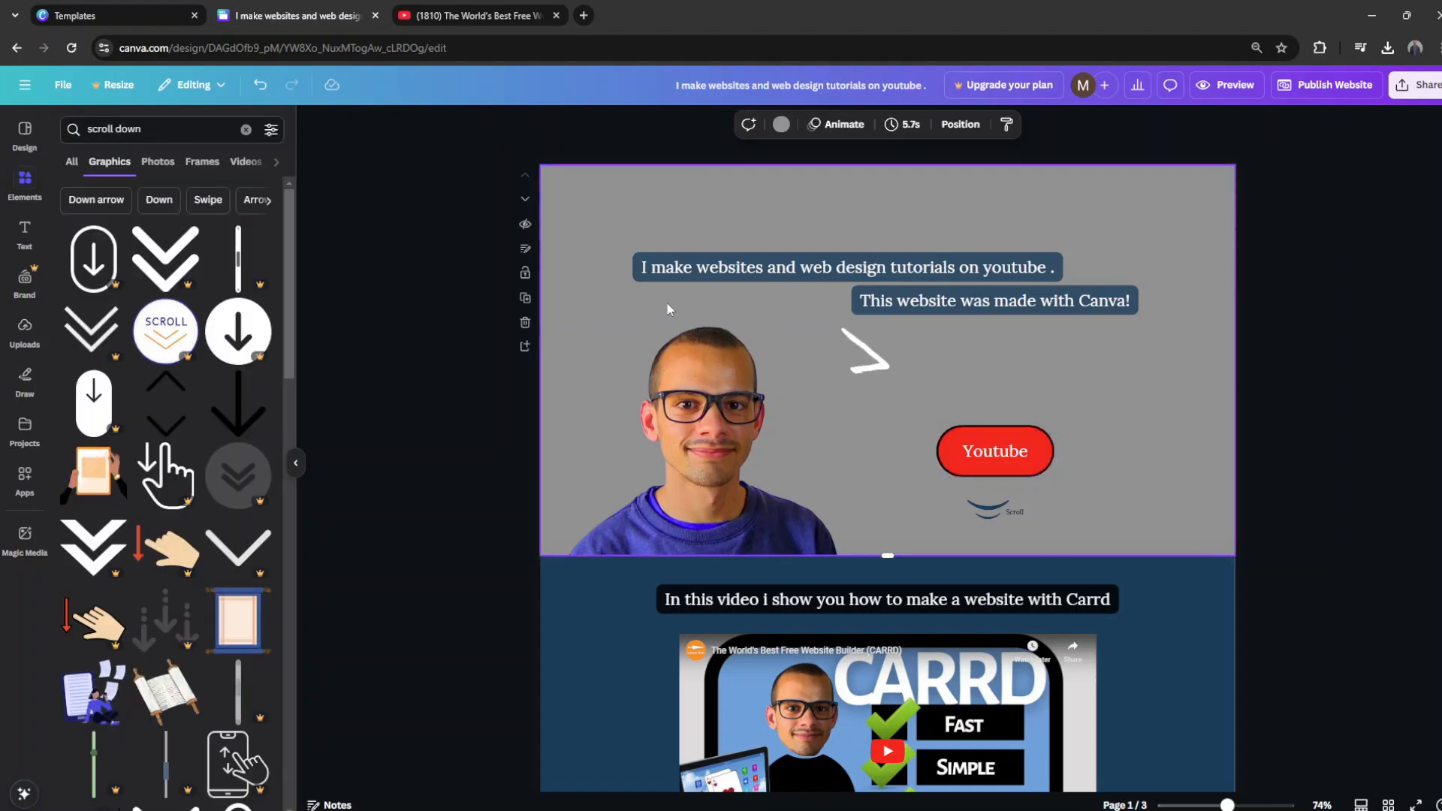
Step: Set the third page's background to the dark blue document colour
scroll(668, 308, "down", 5)
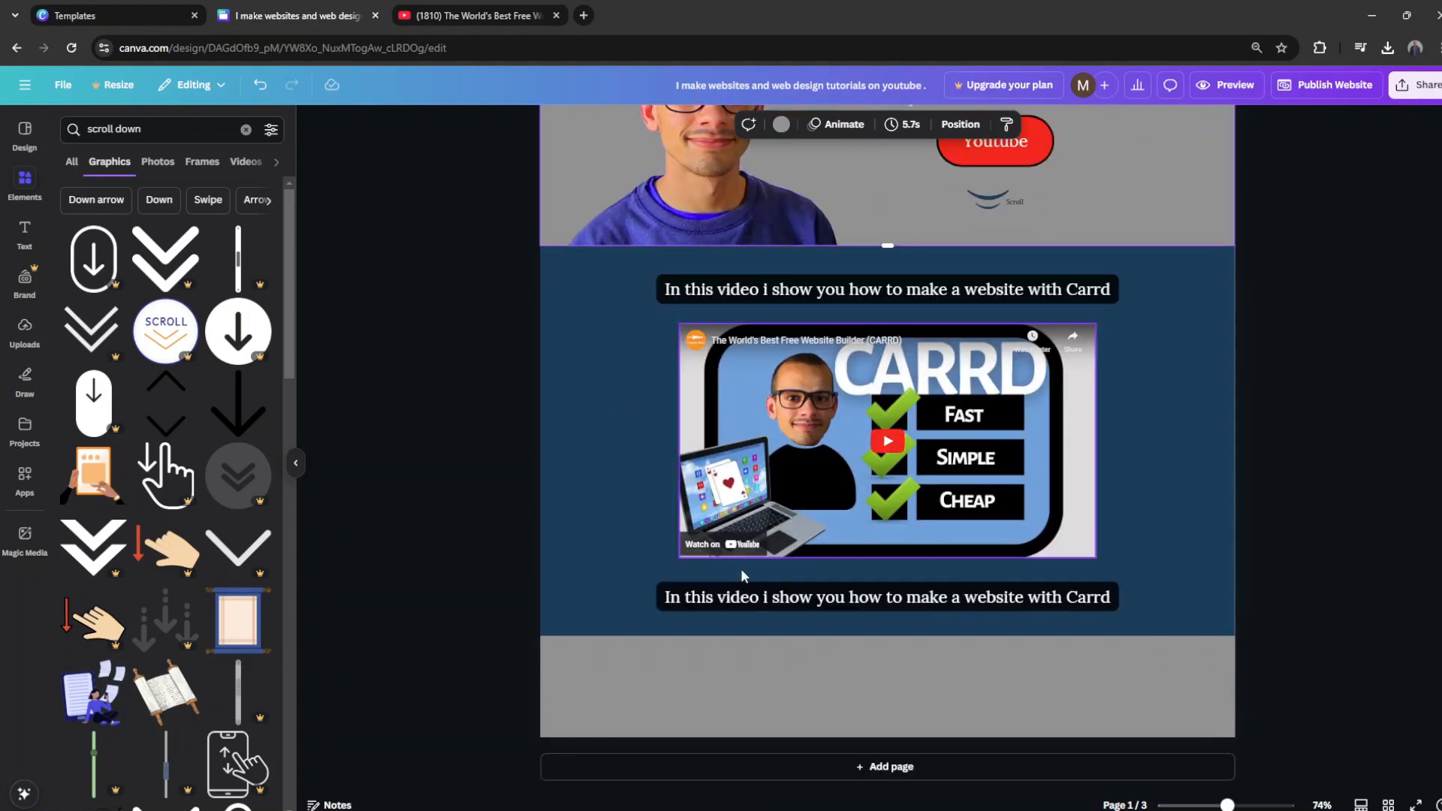
left_click(751, 684)
left_click(818, 124)
left_click(154, 229)
Step: Change the background effect colour of both captions around the embedded video to grey
scroll(1178, 358, "up", 1)
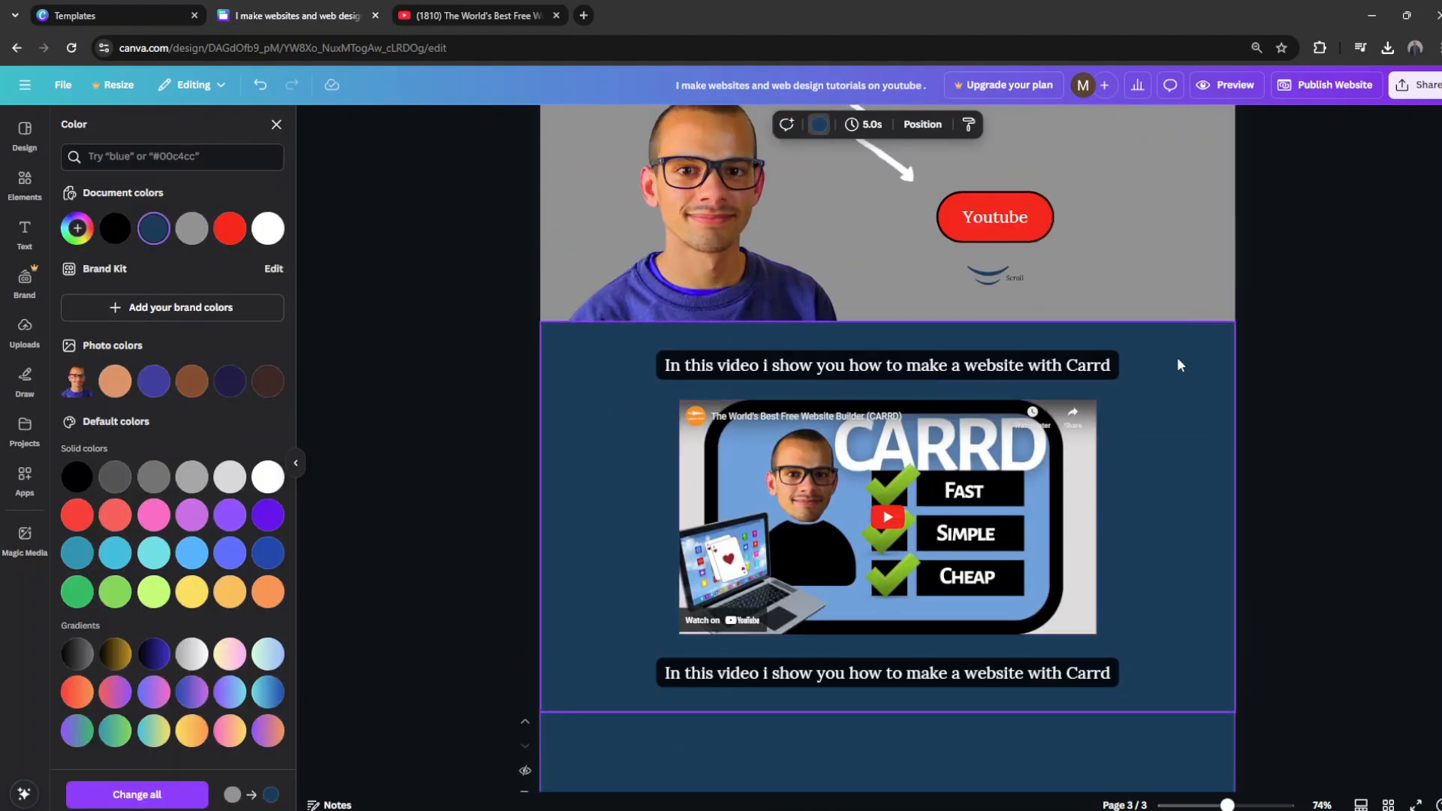
scroll(1176, 360, "up", 4)
left_click(1039, 595)
left_click(738, 124)
left_click(1011, 124)
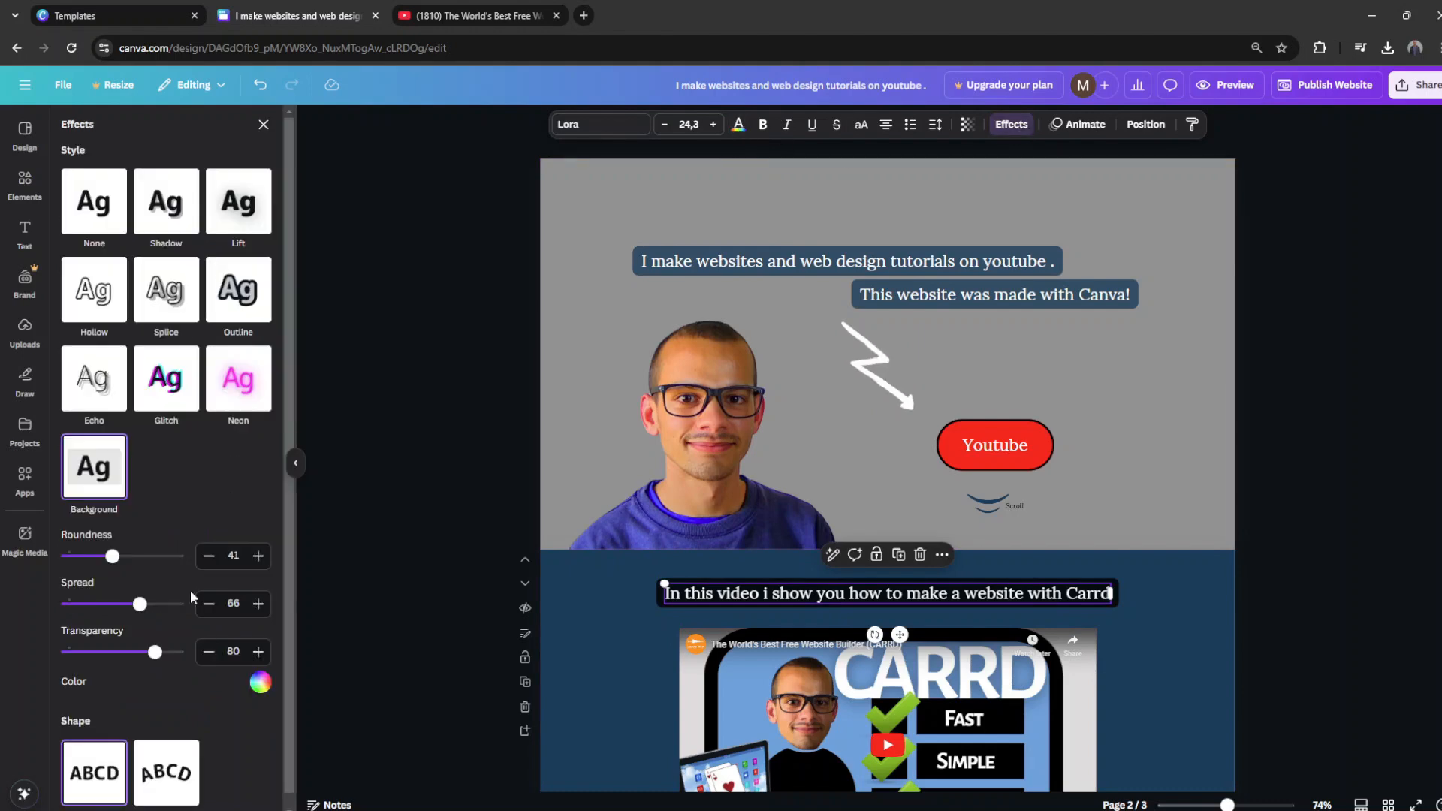
left_click(261, 682)
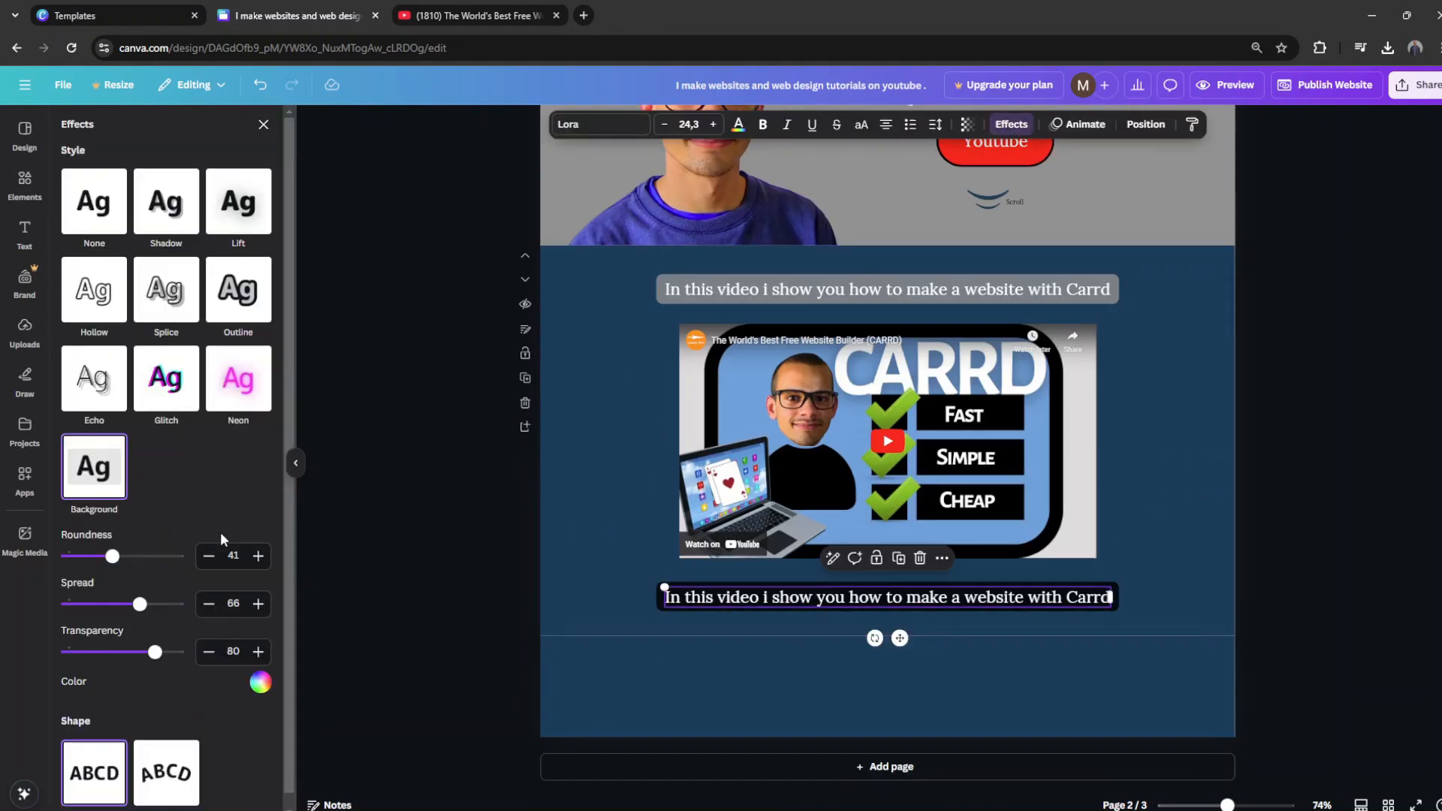
left_click(261, 682)
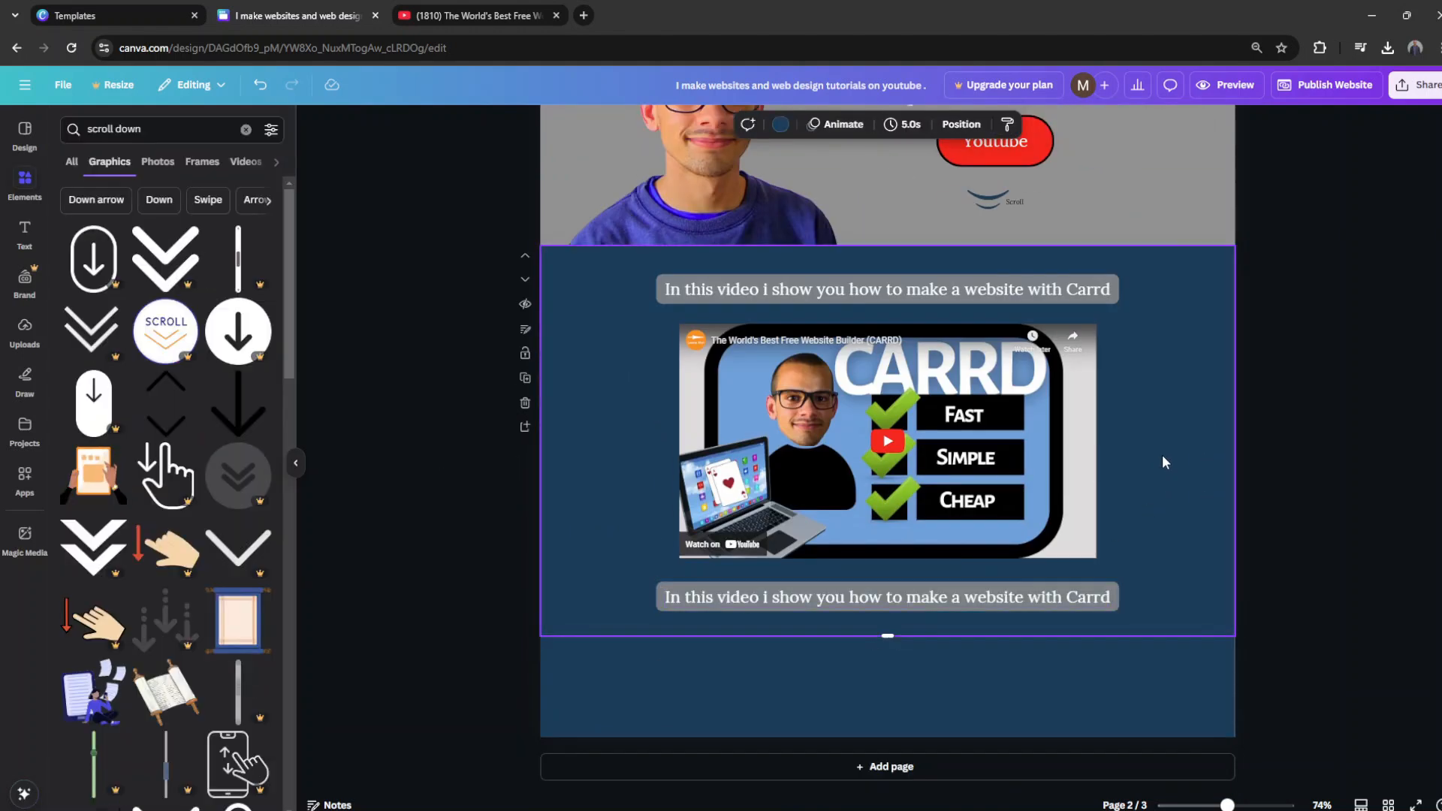
scroll(1161, 454, "up", 5)
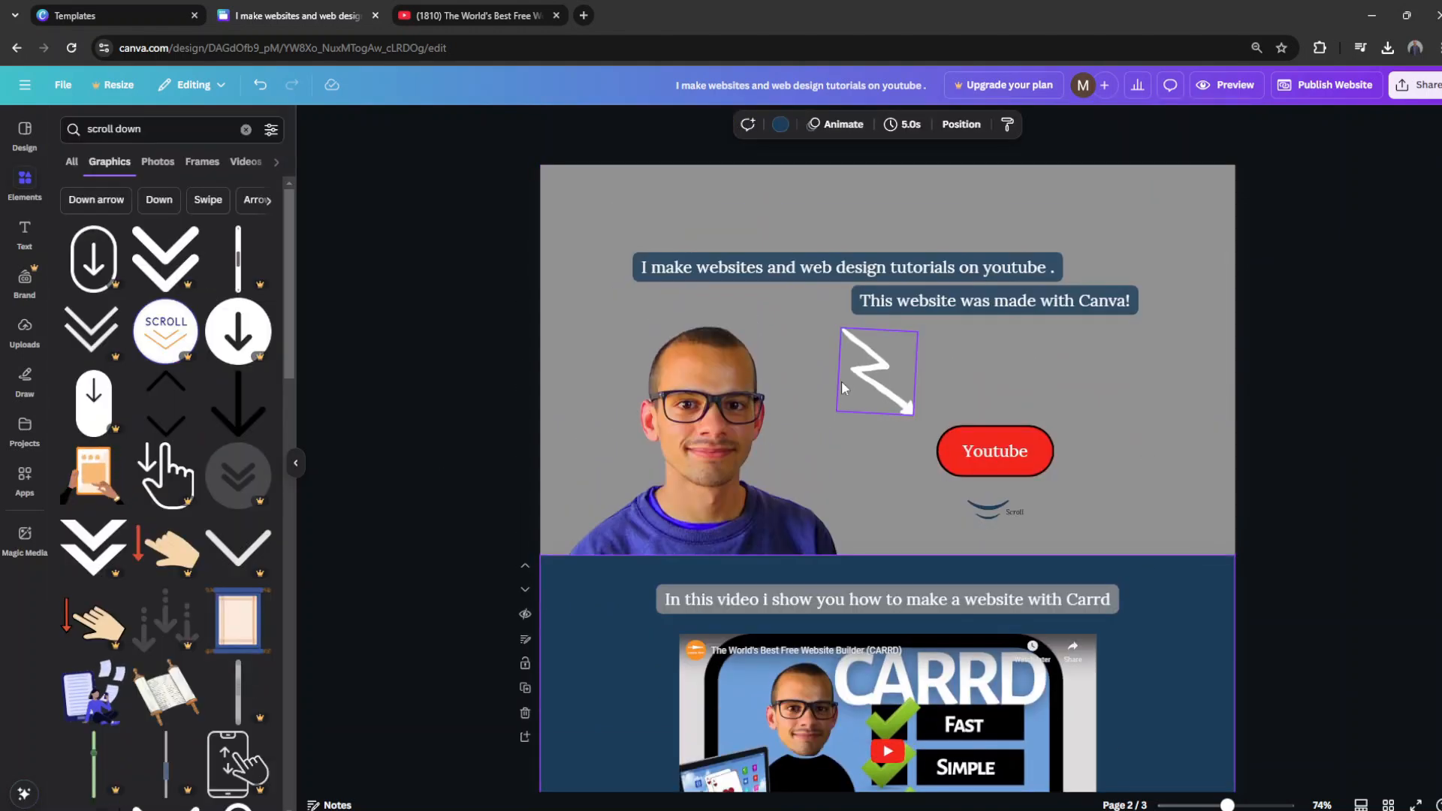
left_click(557, 593)
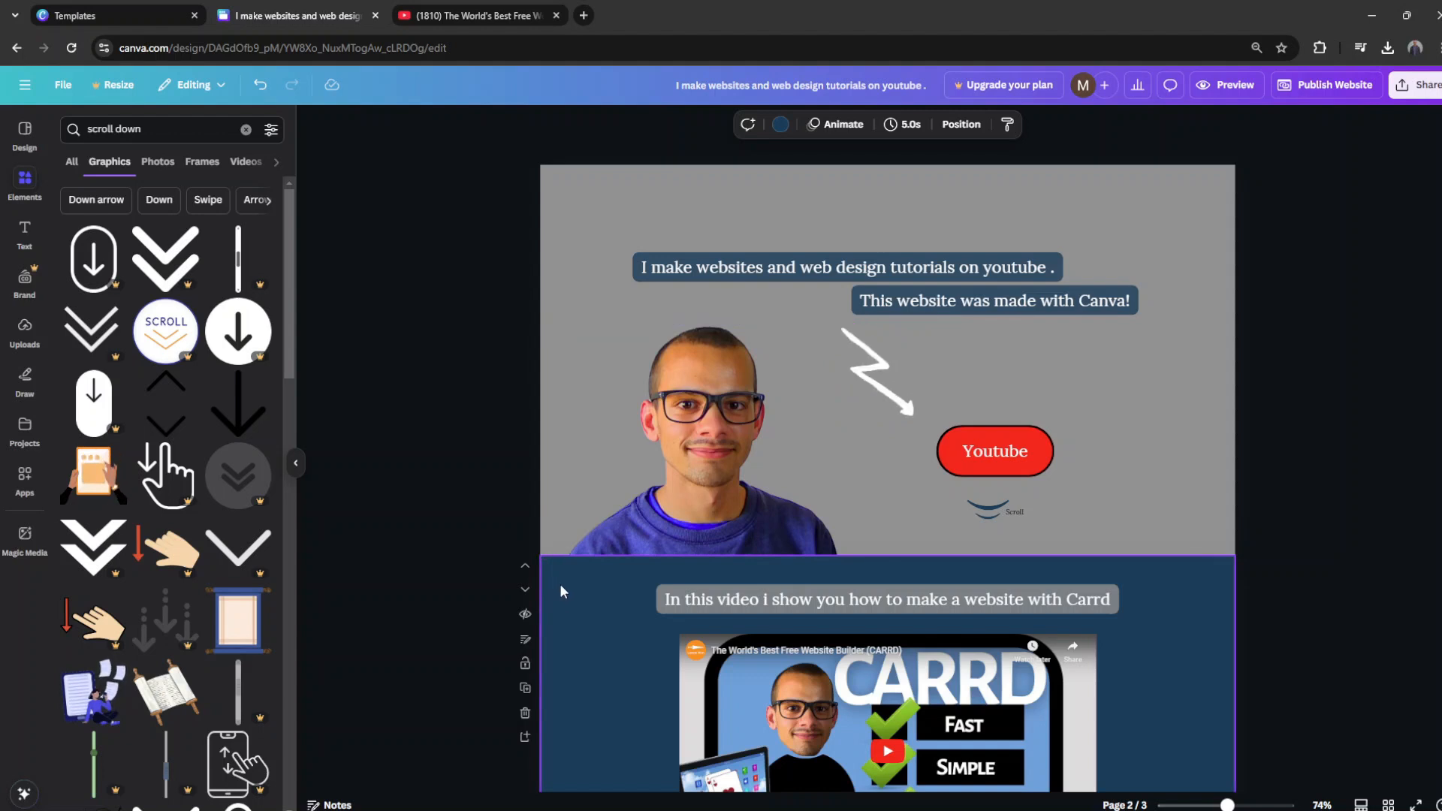
Step: Add a copy of the intro label reading "Welcome" above it, aligned with its left edge
left_click(864, 268)
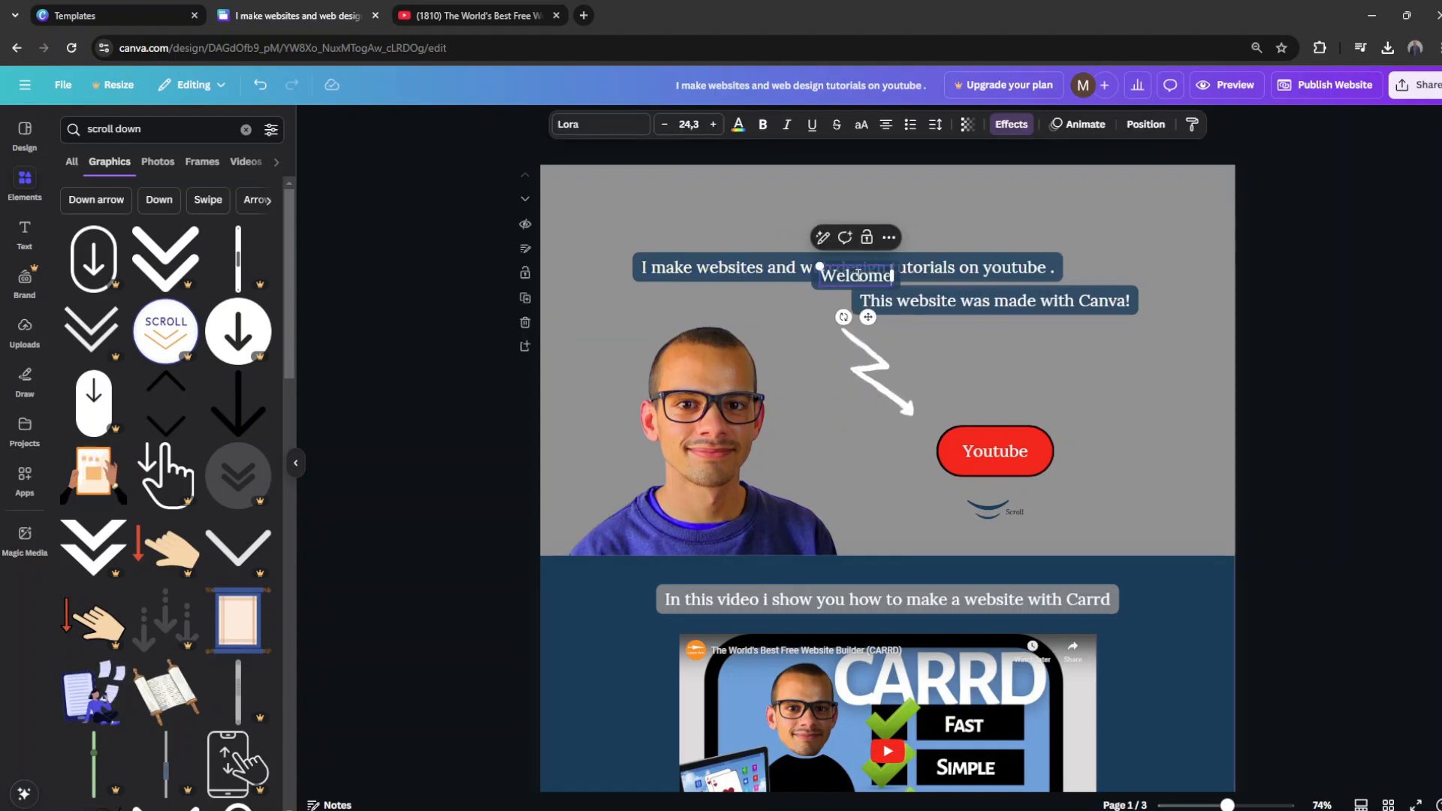
left_click_drag(864, 275, 695, 194)
left_click(735, 206)
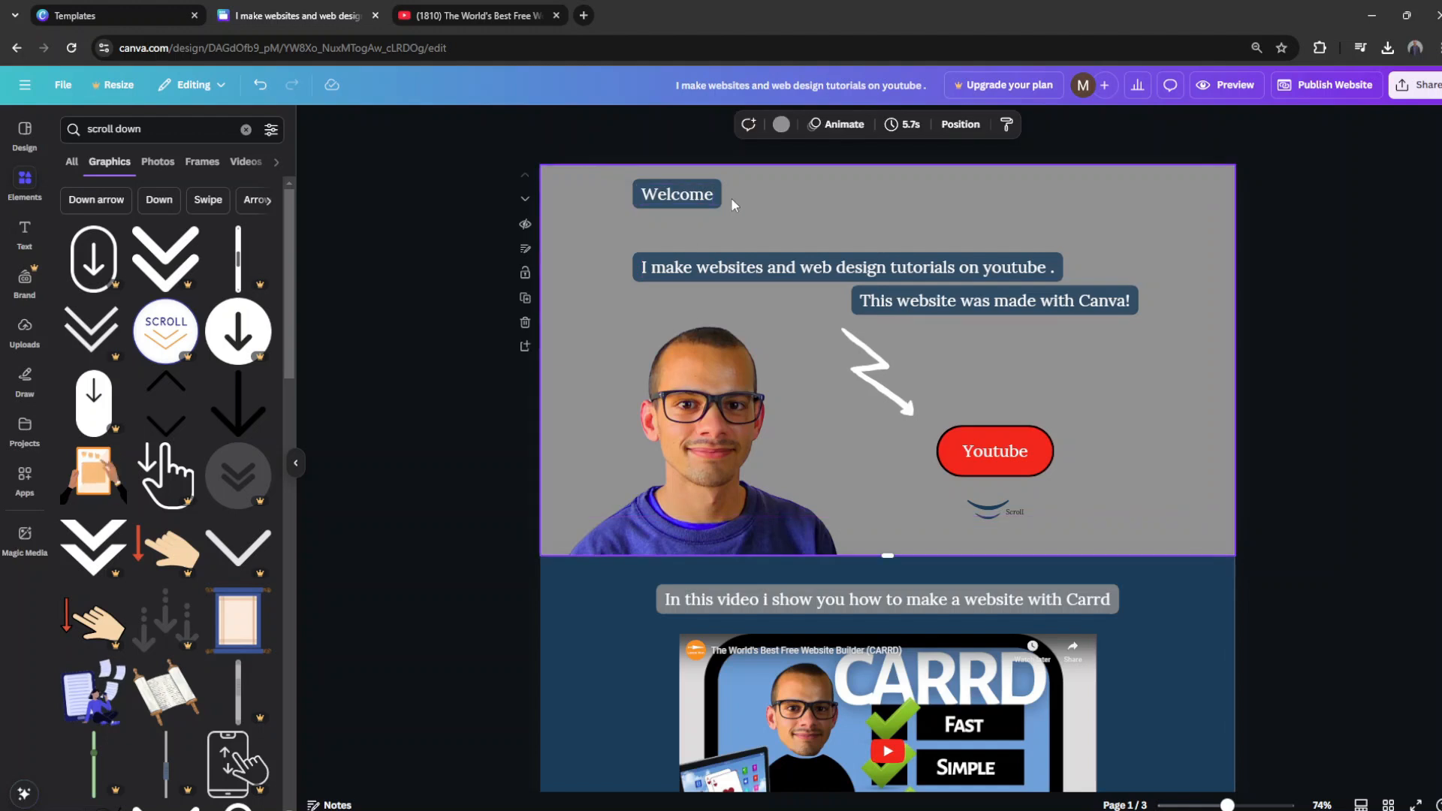
Step: Search the graphics library for "welcome" and browse the available lettering designs
left_click(704, 197)
left_click(1084, 128)
left_click(138, 164)
left_click(277, 131)
triple_click(174, 131)
type("welco")
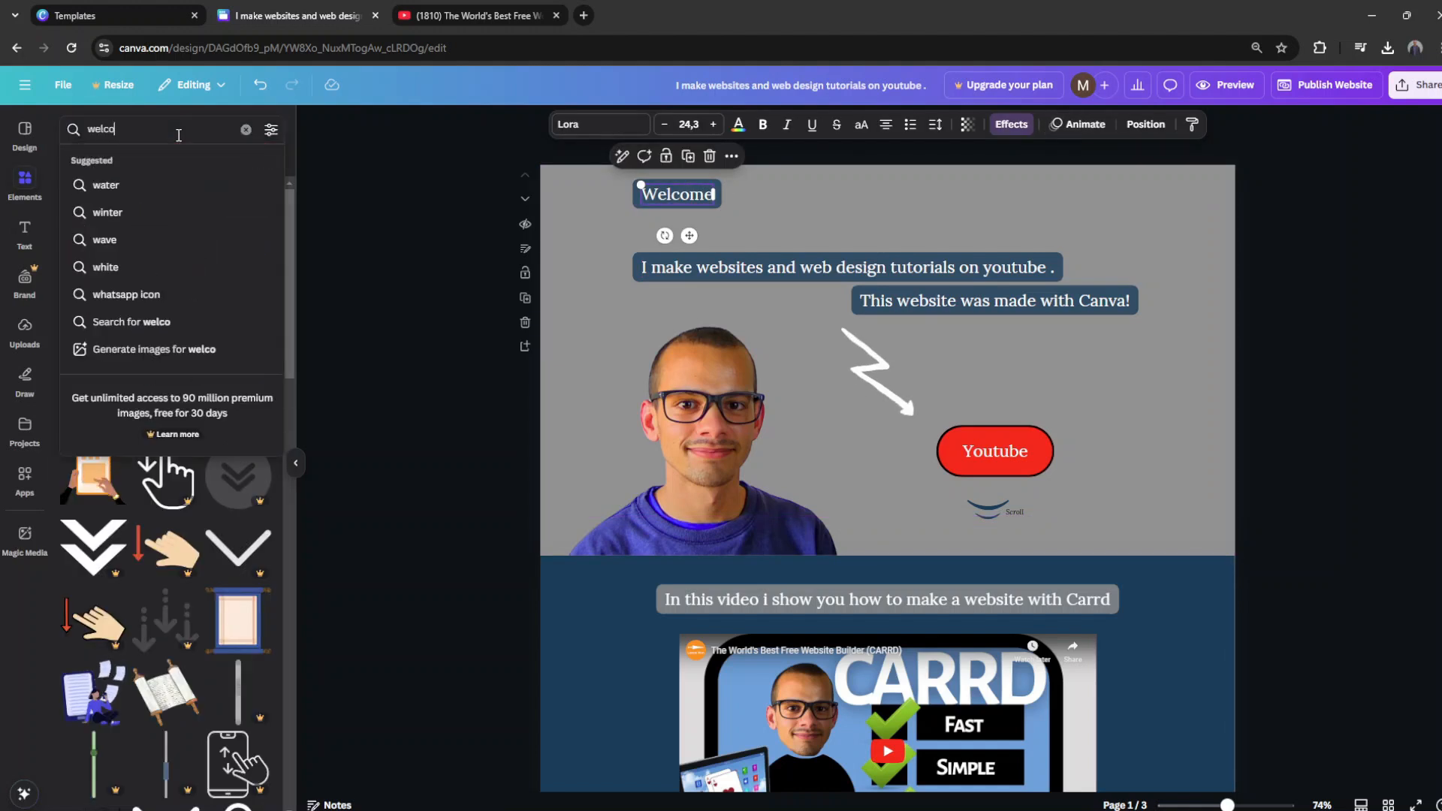
type("me")
key("Return")
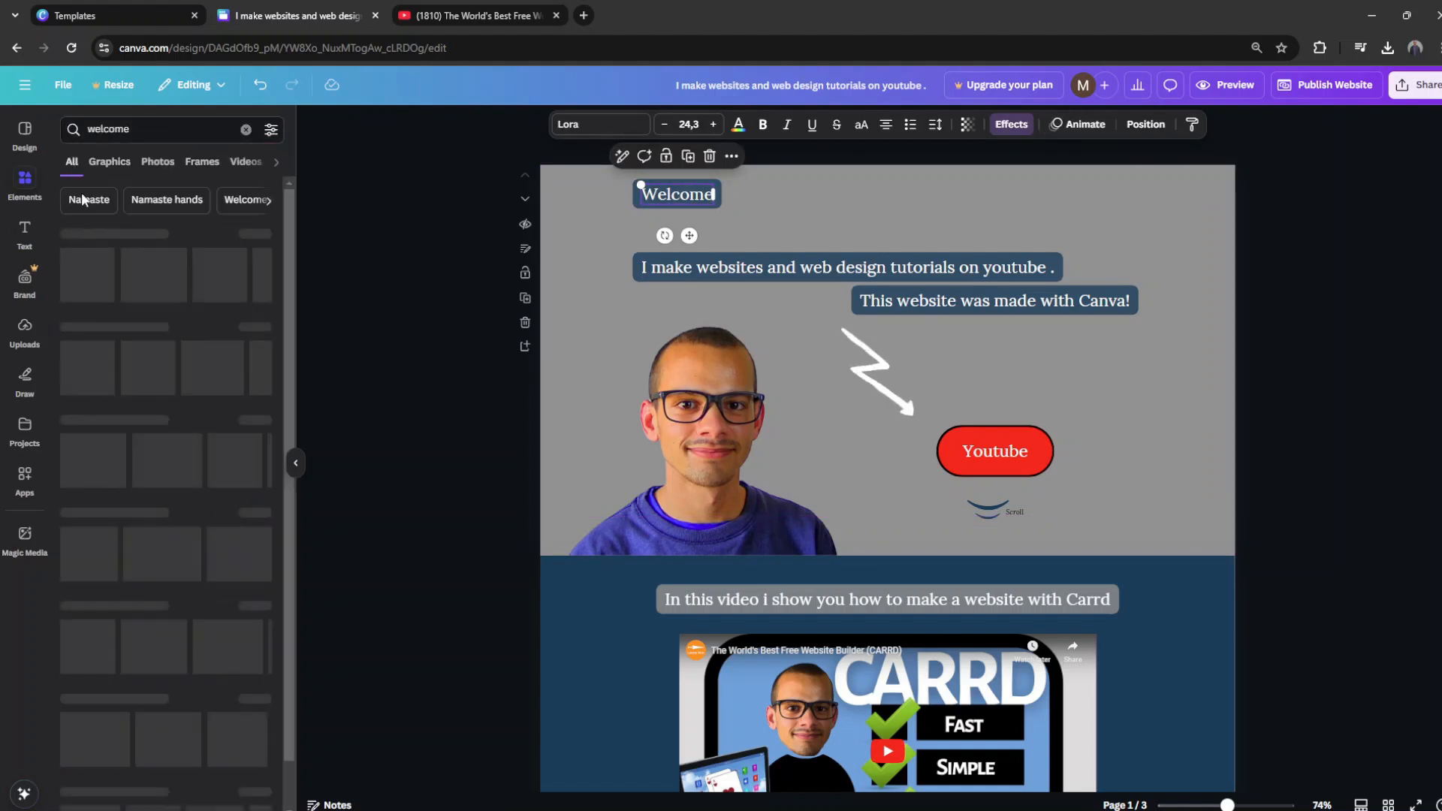
scroll(218, 533, "down", 4)
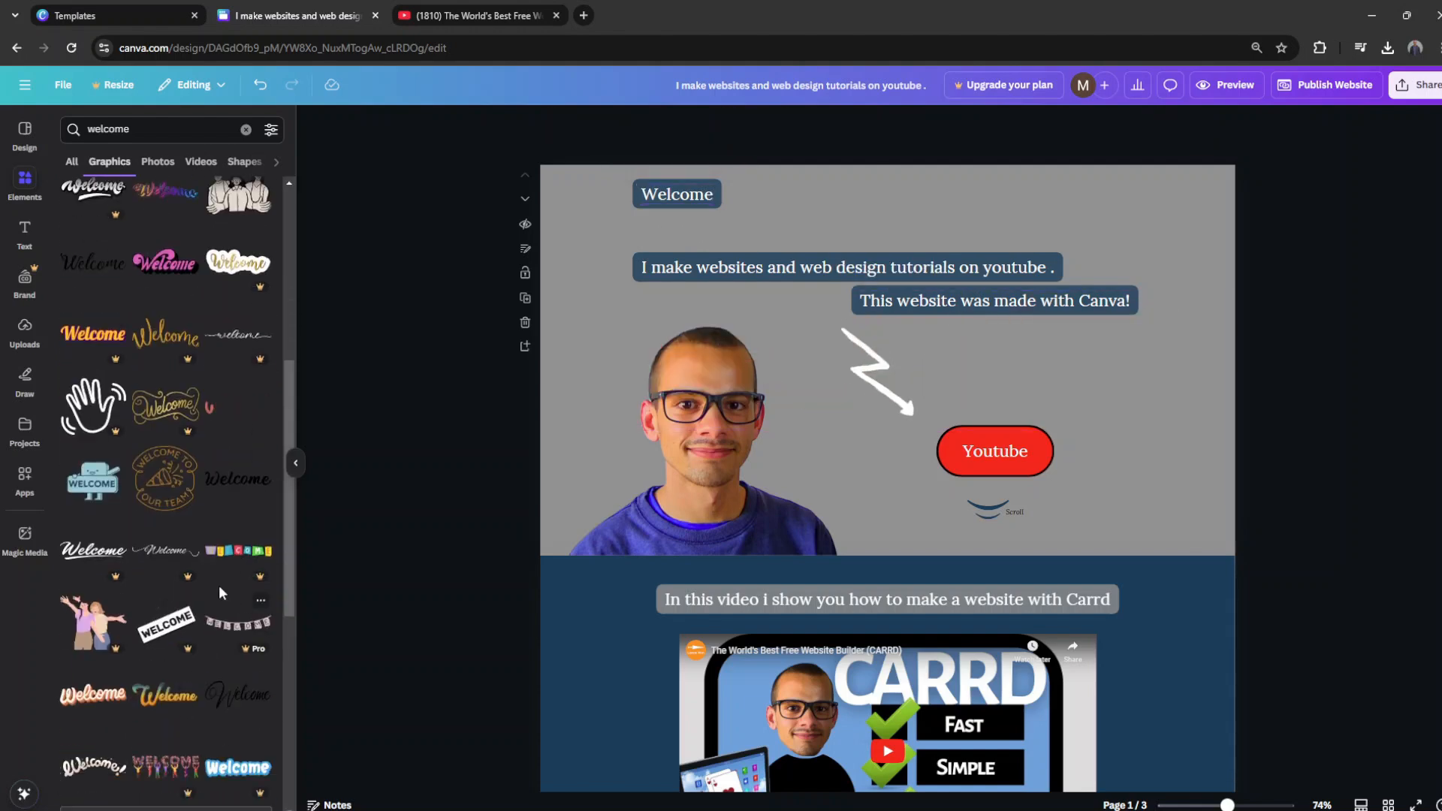
scroll(225, 570, "down", 8)
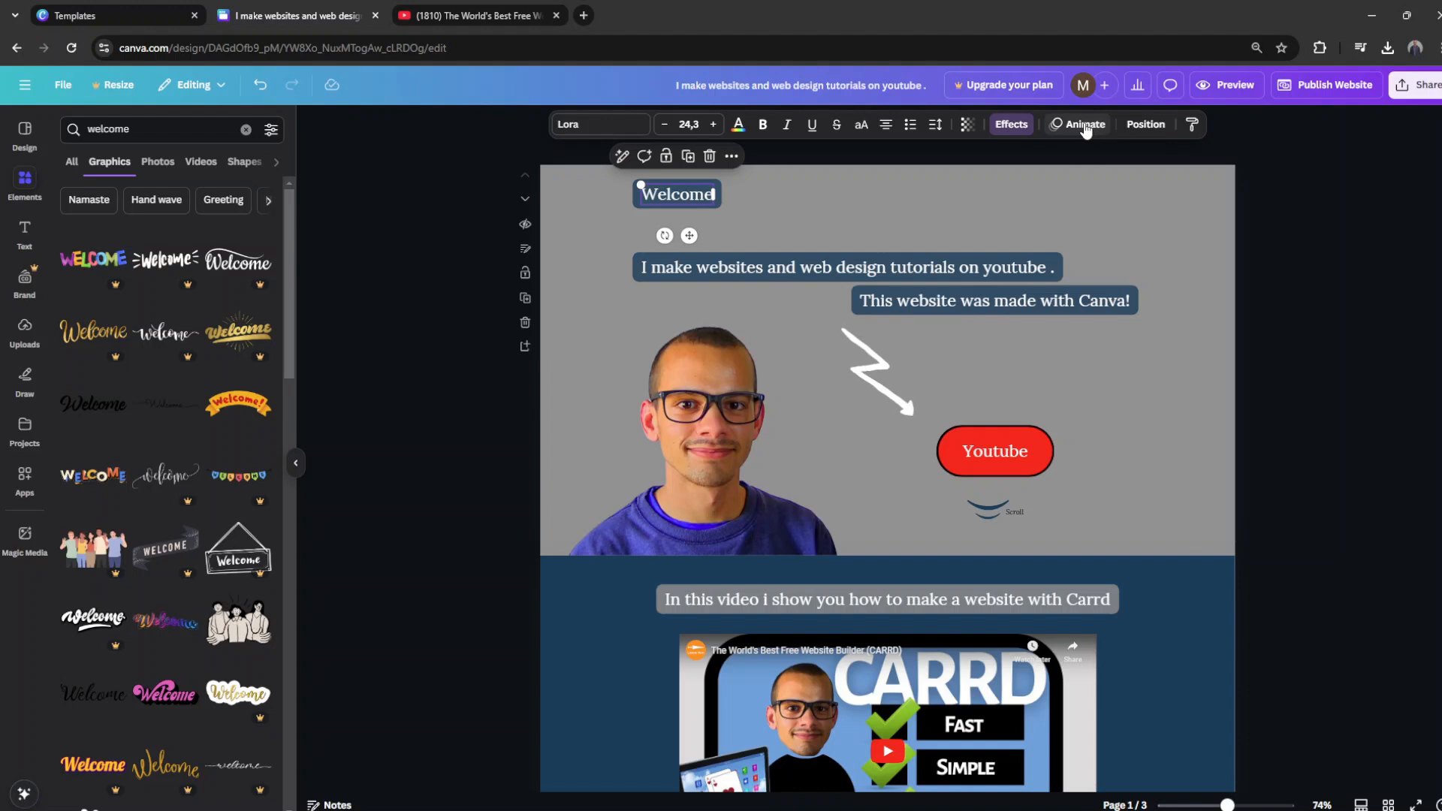
Step: Try enlarging the "Welcome" label to font size 53,3 and delete it from the first page
left_click(1085, 125)
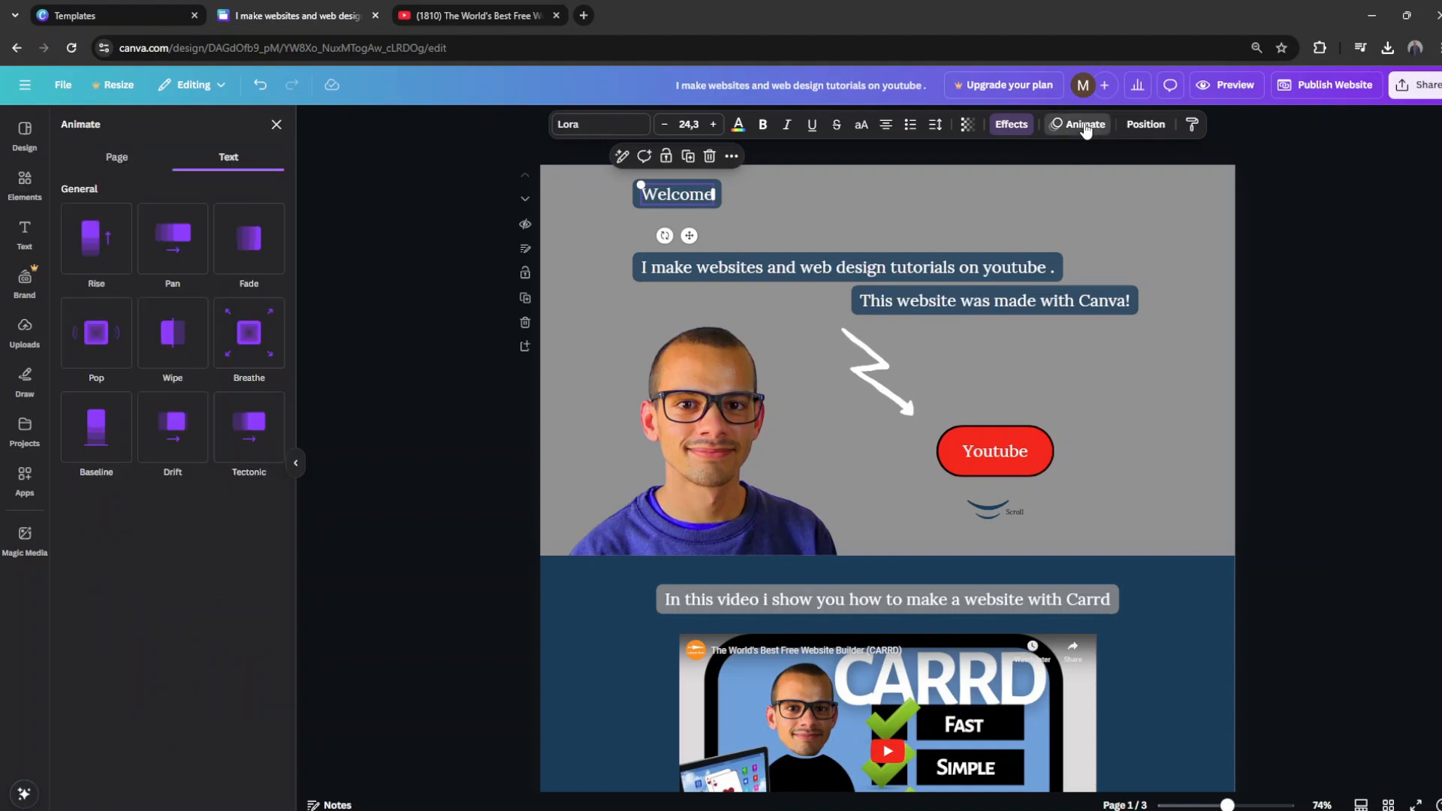
left_click_drag(721, 208, 818, 242)
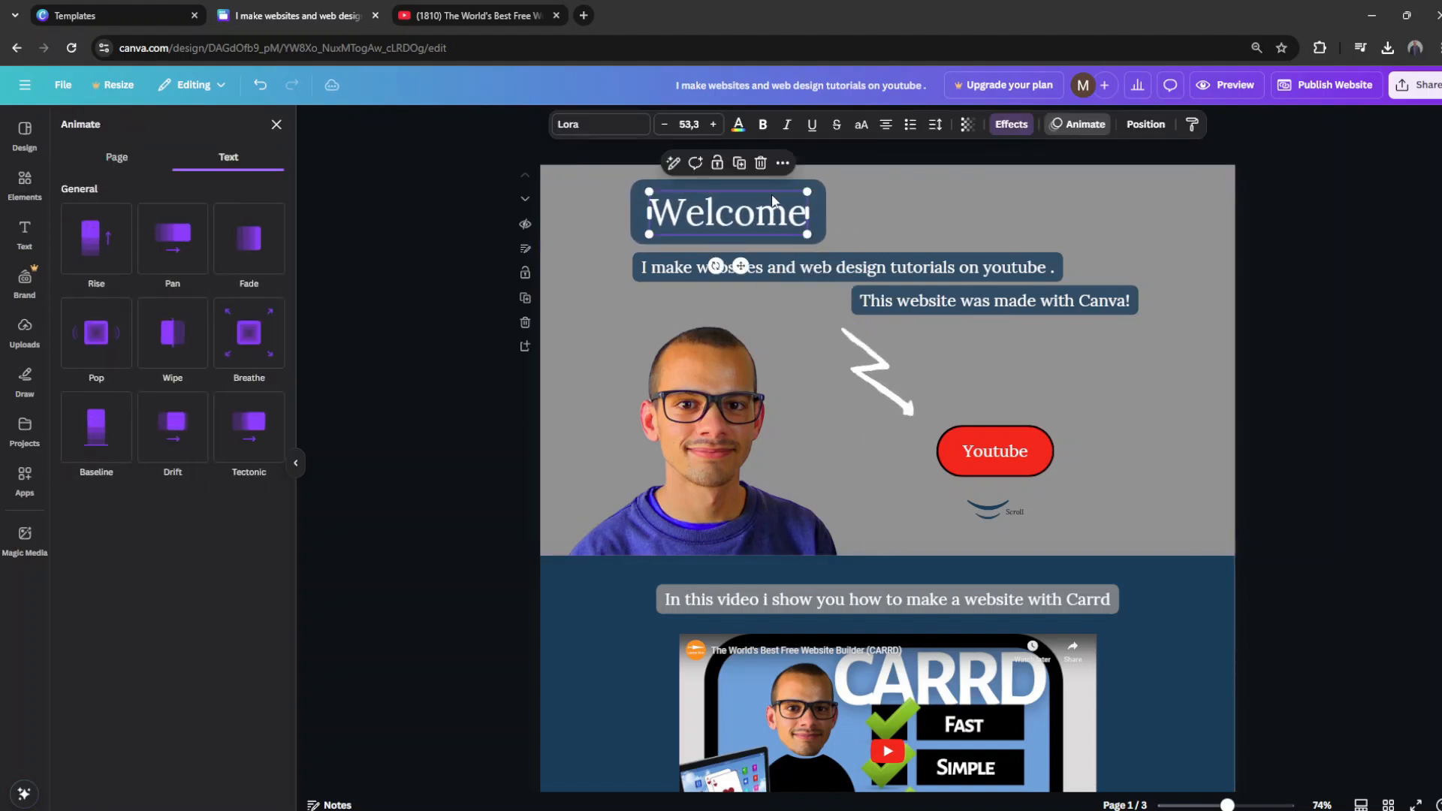
left_click(875, 181)
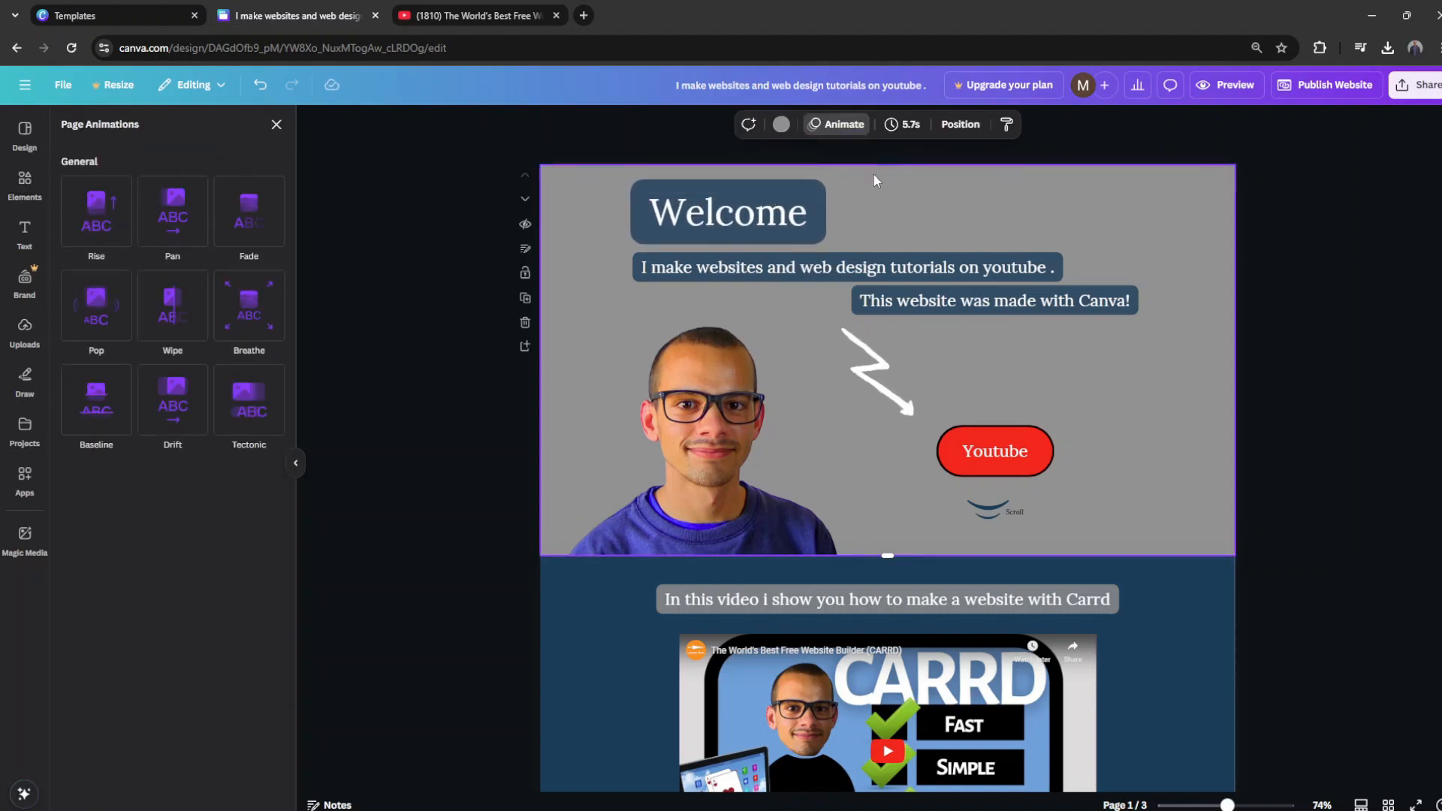
left_click(709, 219)
left_click(781, 162)
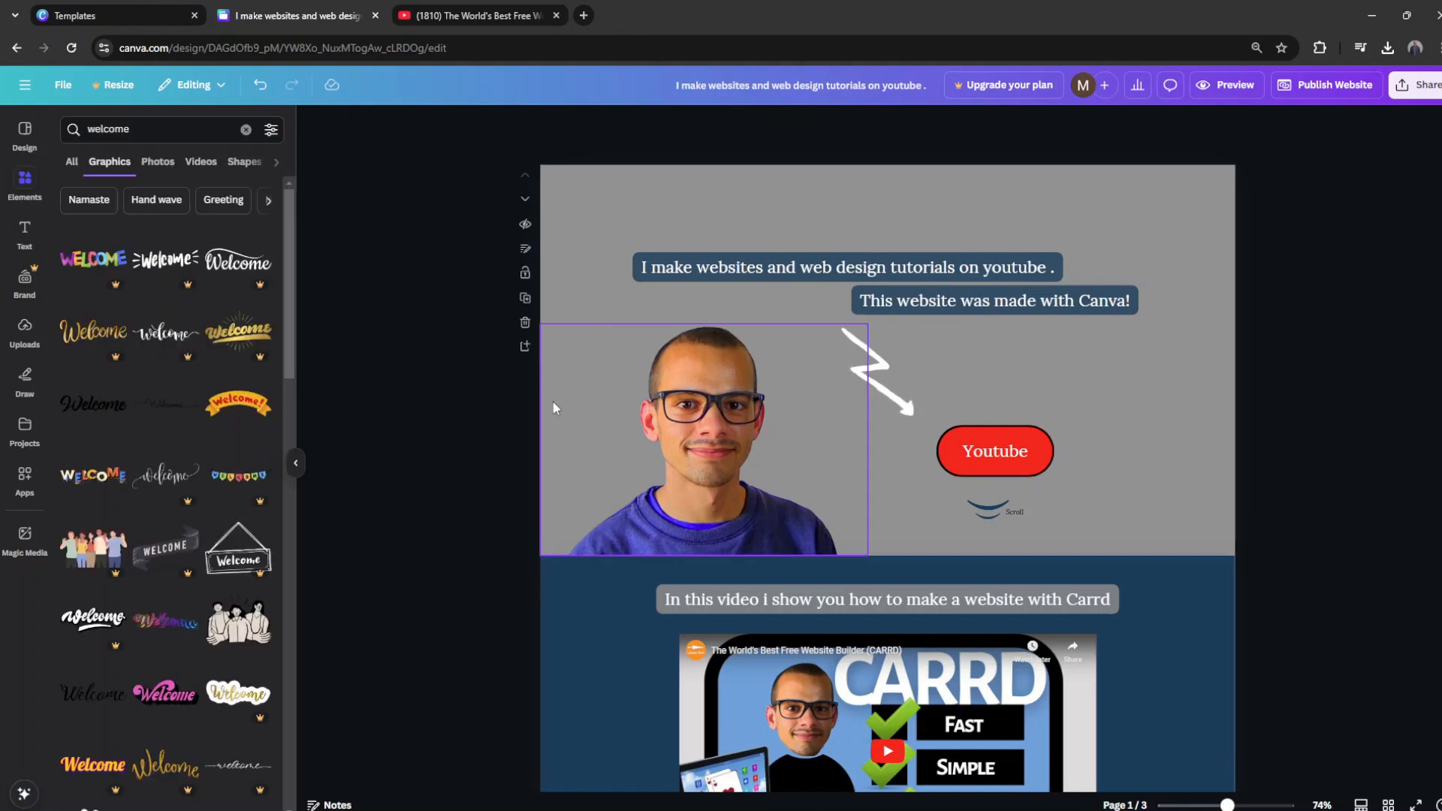
Step: Add a copied label with the creator's name, centred near the first page's upper edge
key("ctrl+z")
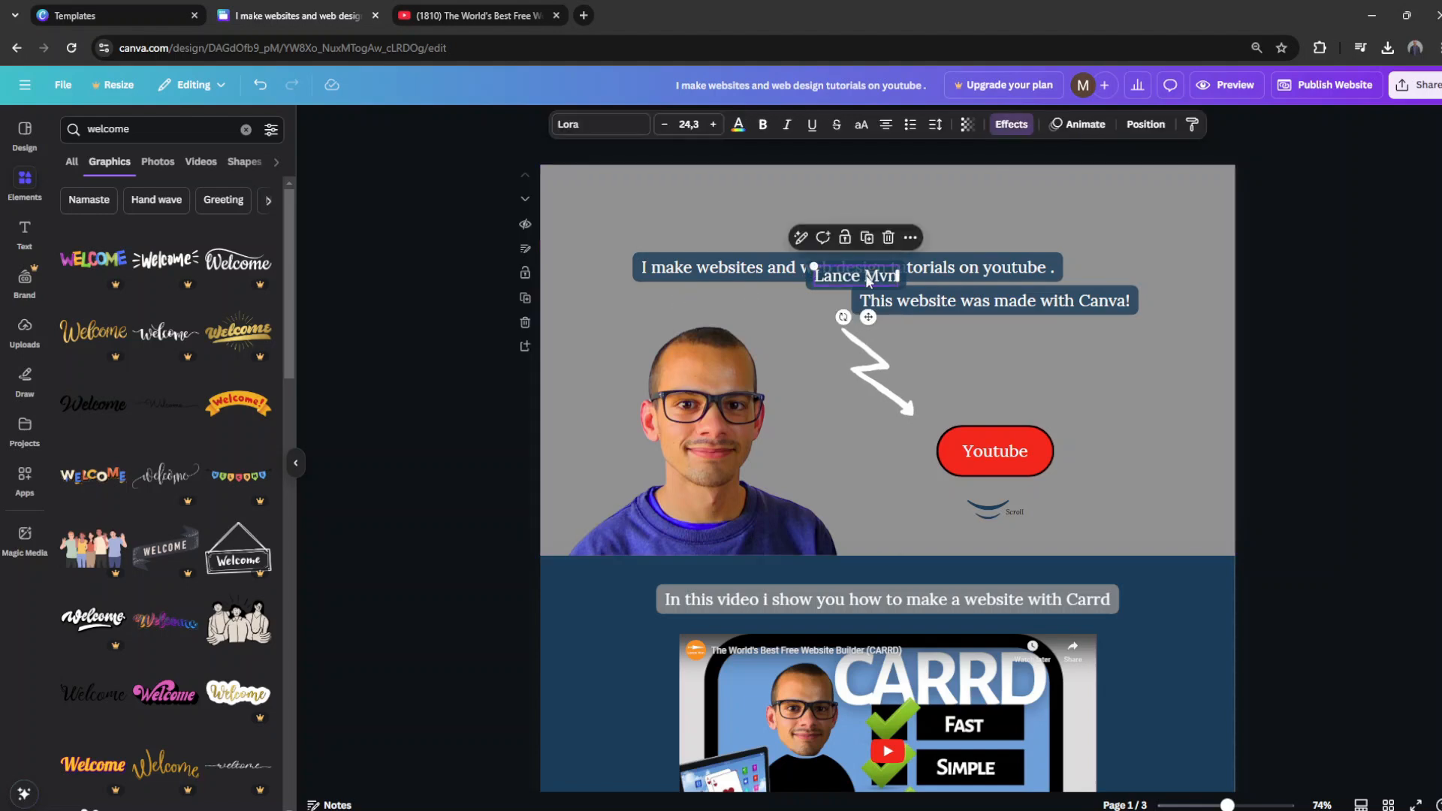
left_click_drag(689, 261, 885, 244)
left_click(950, 206)
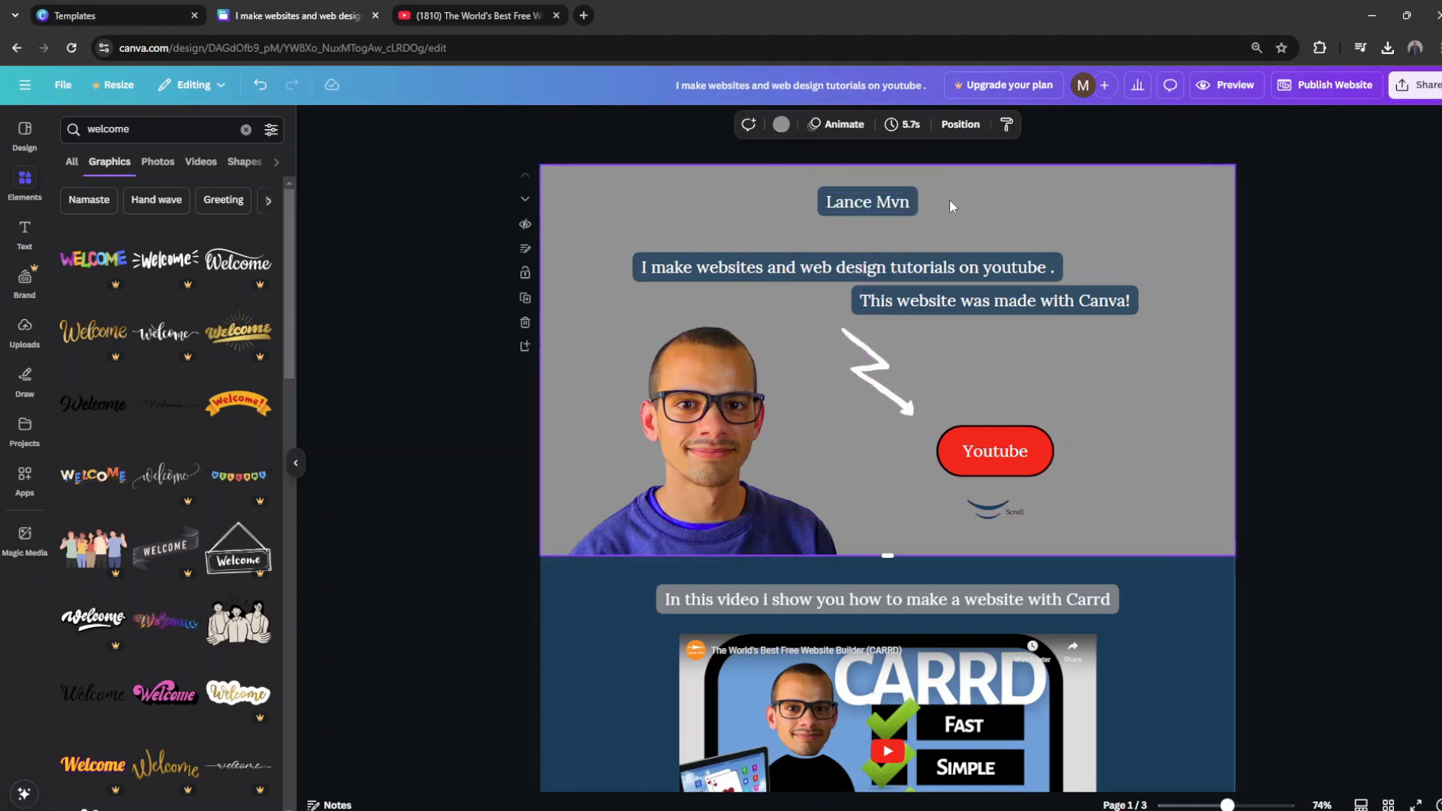
Step: Duplicate the lower video caption, centre the copy on the third page, and replace its text with the contact phone number
scroll(932, 376, "down", 4)
left_click(906, 596)
left_click(902, 561)
left_click_drag(909, 643, 723, 677)
double_click(899, 677)
key("ctrl+v")
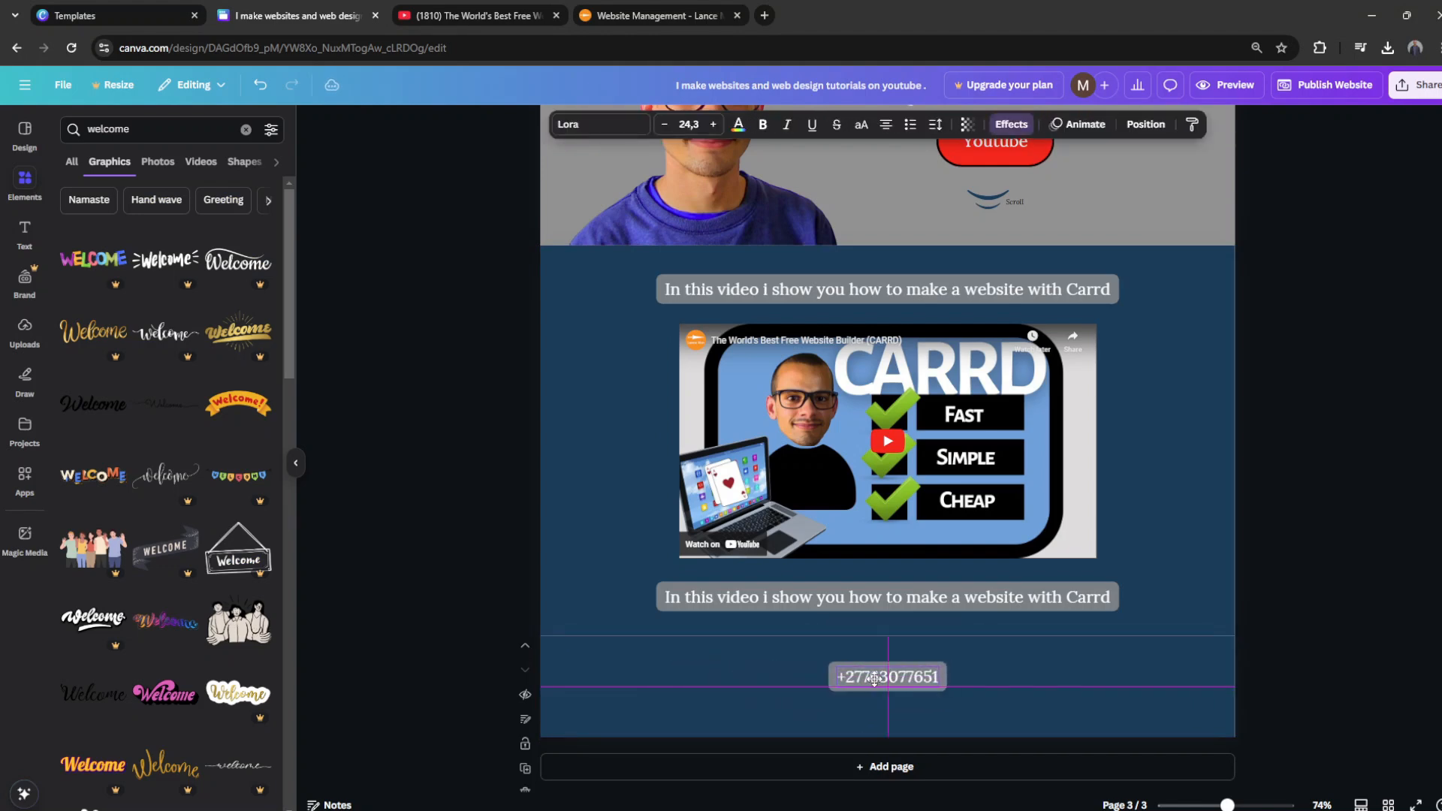
left_click_drag(875, 680, 874, 679)
left_click(543, 688)
Step: Delete the phone number label on the third page and undo the deletion
scroll(543, 688, "up", 4)
scroll(543, 687, "down", 4)
left_click(886, 676)
key("Delete")
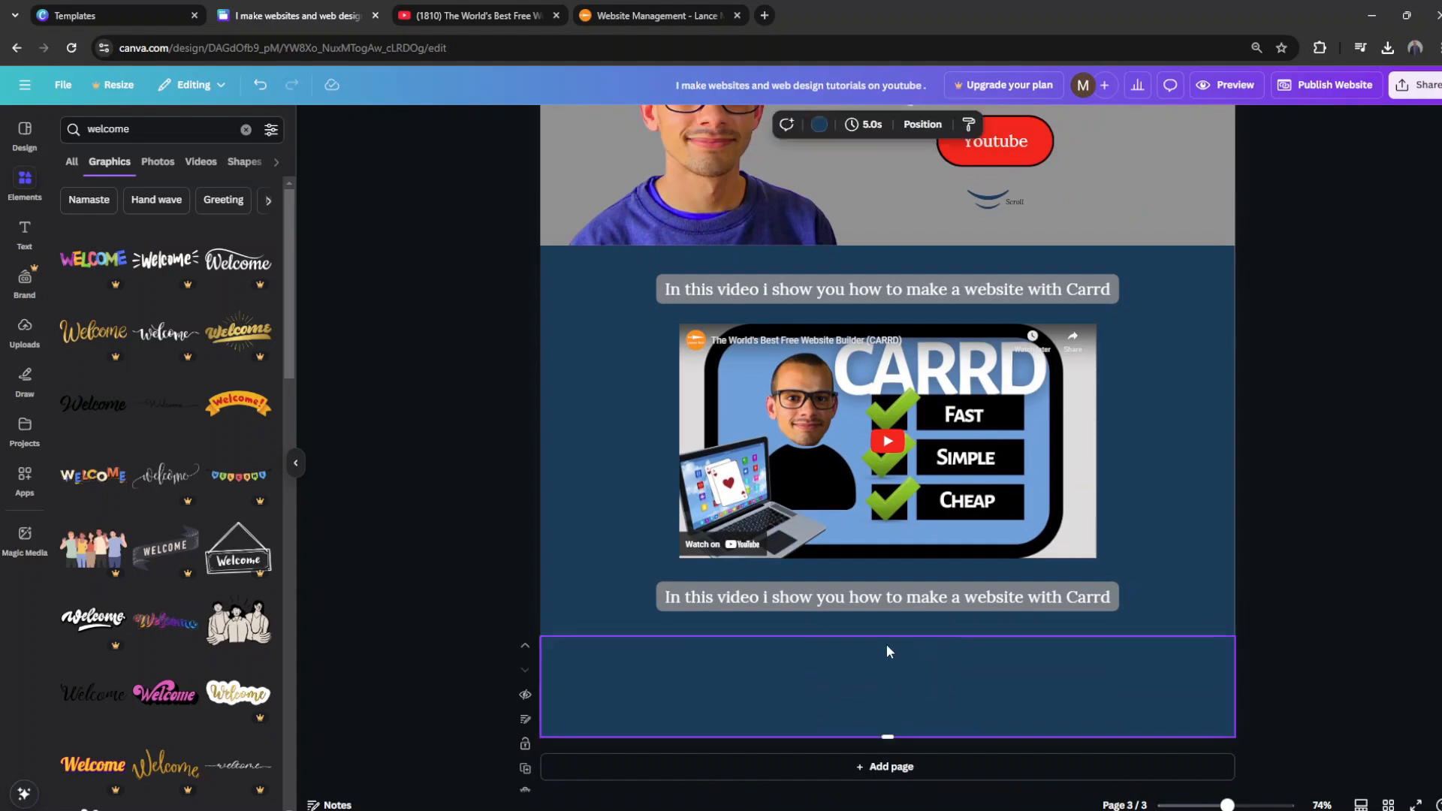
scroll(872, 652, "up", 4)
scroll(872, 652, "down", 5)
key("ctrl+z")
Step: Replace the phone number label's text on the third page with "Thank you"
double_click(871, 642)
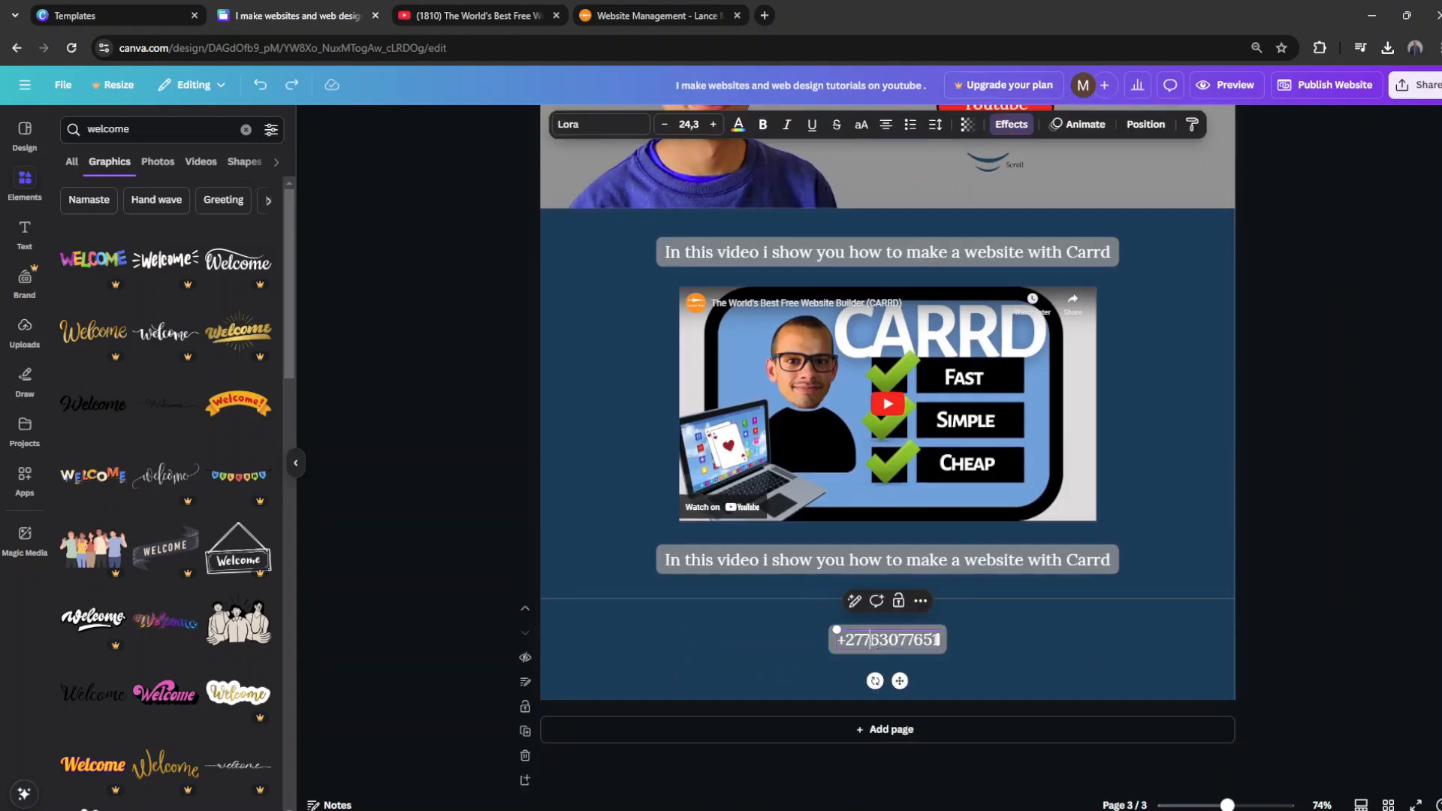
type("Thank you")
left_click(1039, 663)
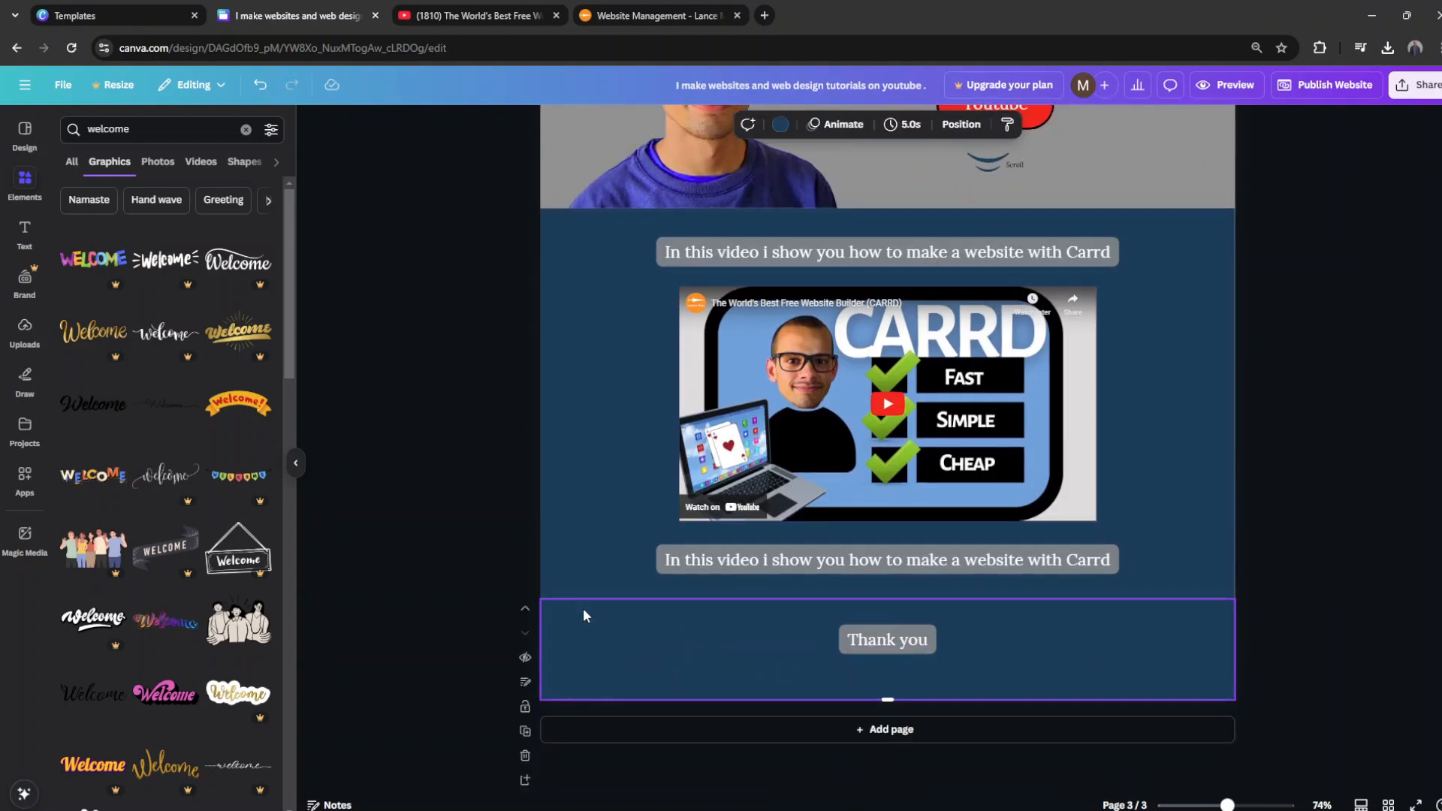
Step: Delete the lower caption beneath the video on the second page
scroll(584, 616, "up", 1)
left_click(887, 595)
key("Delete")
Step: Shorten the second page slightly by raising its lower edge toward the embedded video
left_click(999, 610)
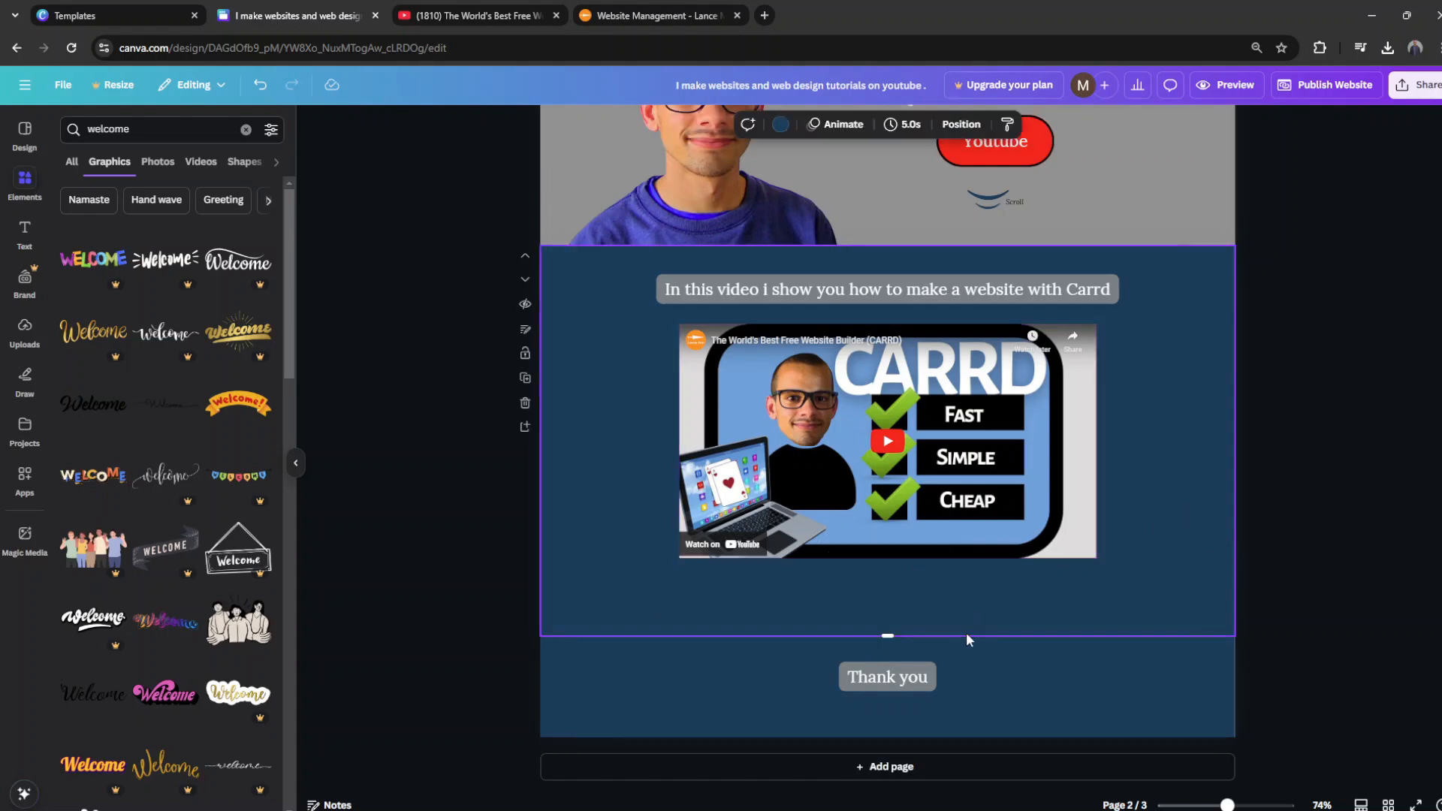
scroll(977, 639, "up", 2)
left_click_drag(1023, 636, 1025, 659)
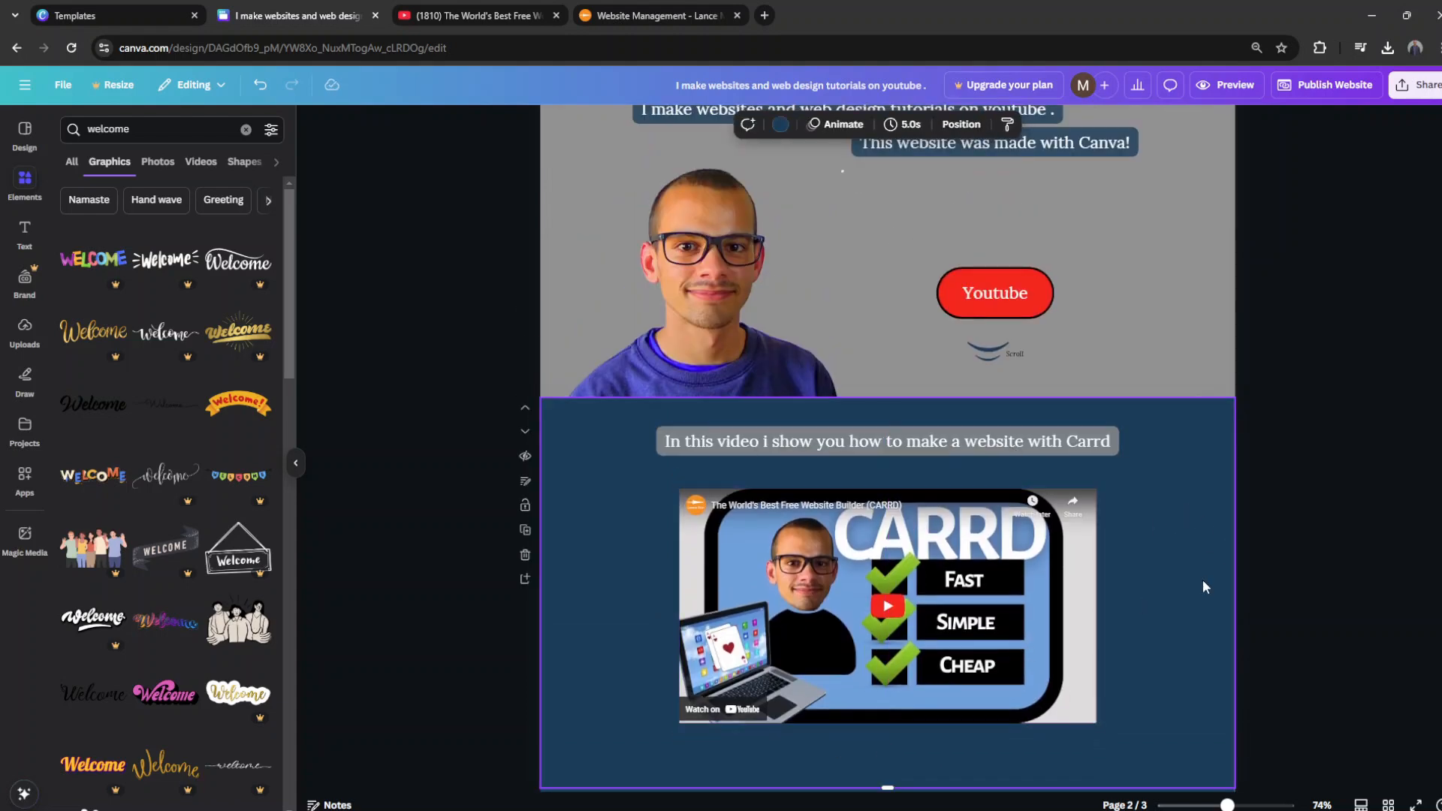
scroll(1204, 583, "down", 2)
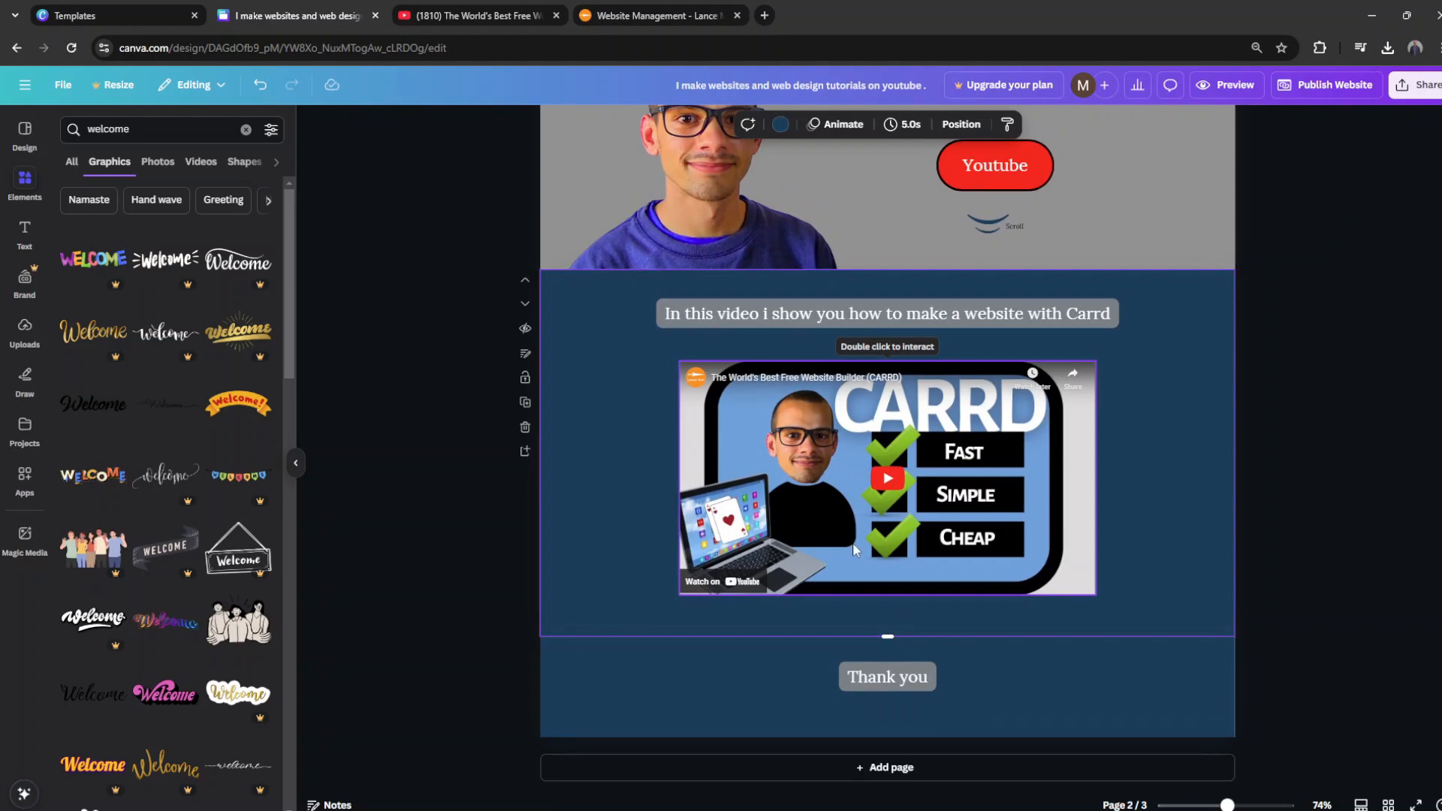
Step: Move the "Thank you" label onto the second page beneath the video and delete the emptied third page
left_click(1294, 622)
left_click(968, 620)
left_click_drag(918, 702, 985, 643)
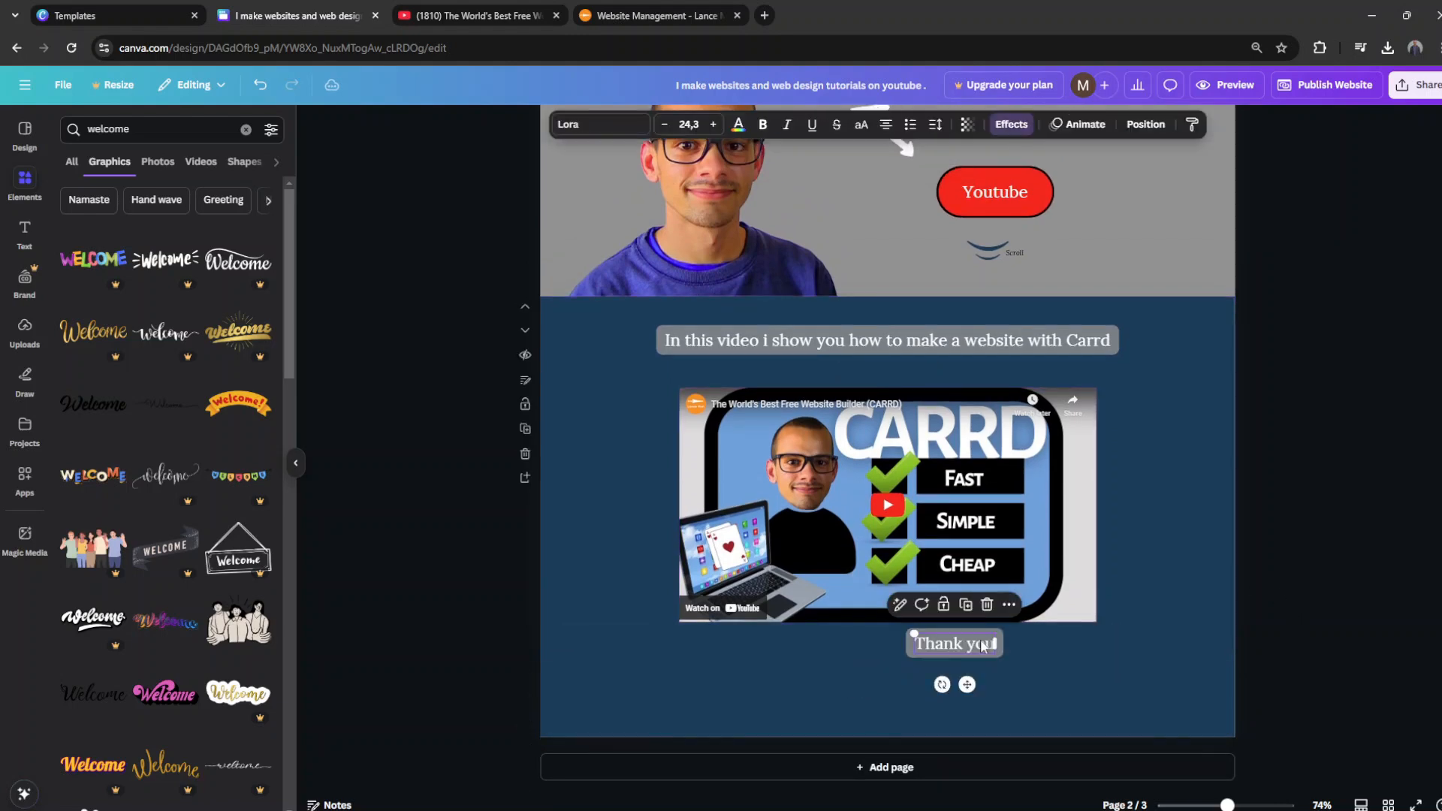
left_click(918, 697)
scroll(528, 766, "down", 1)
left_click(525, 757)
Step: Shrink the "Thank you" label to size 15, centred beneath the video, and remove its background effect
double_click(890, 724)
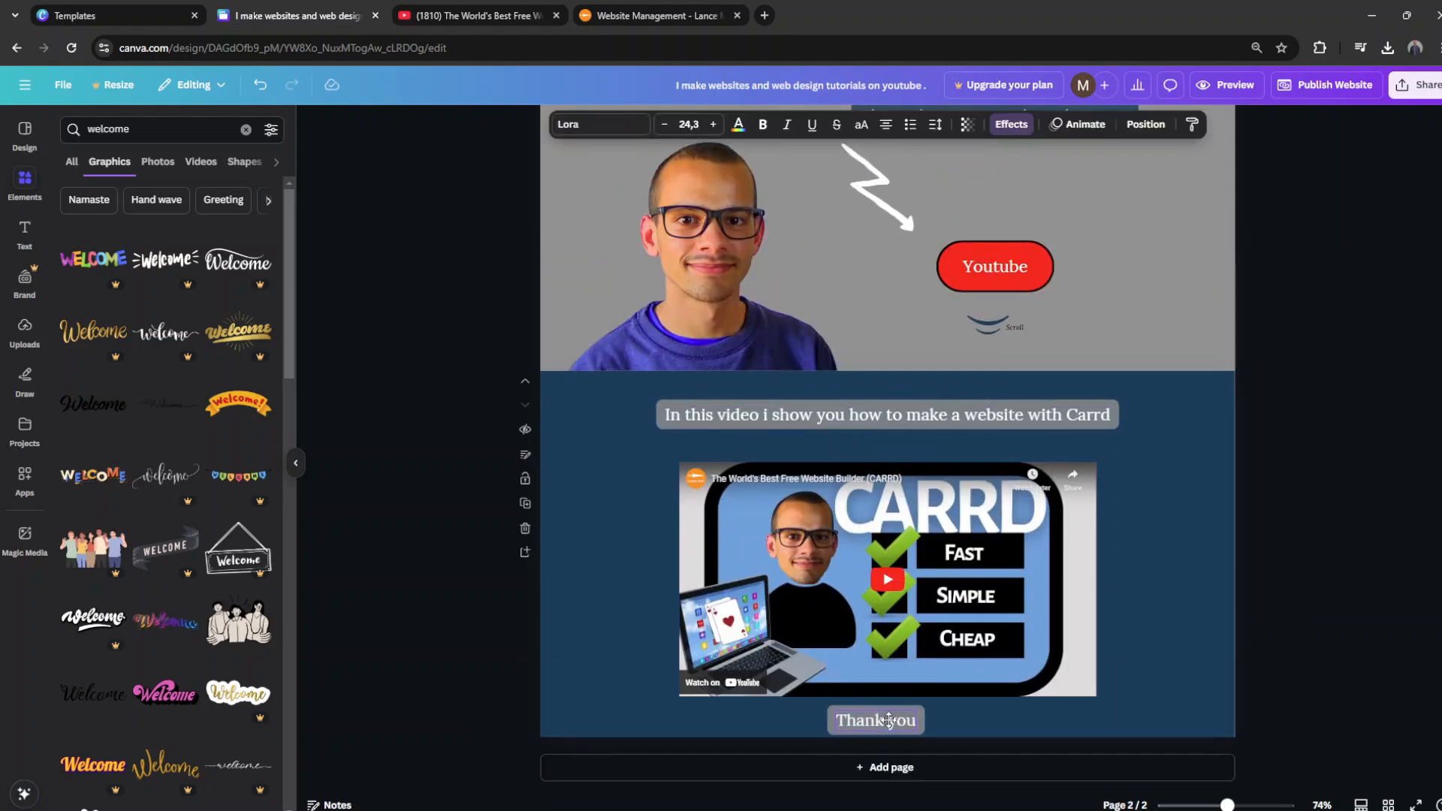
left_click(1179, 508)
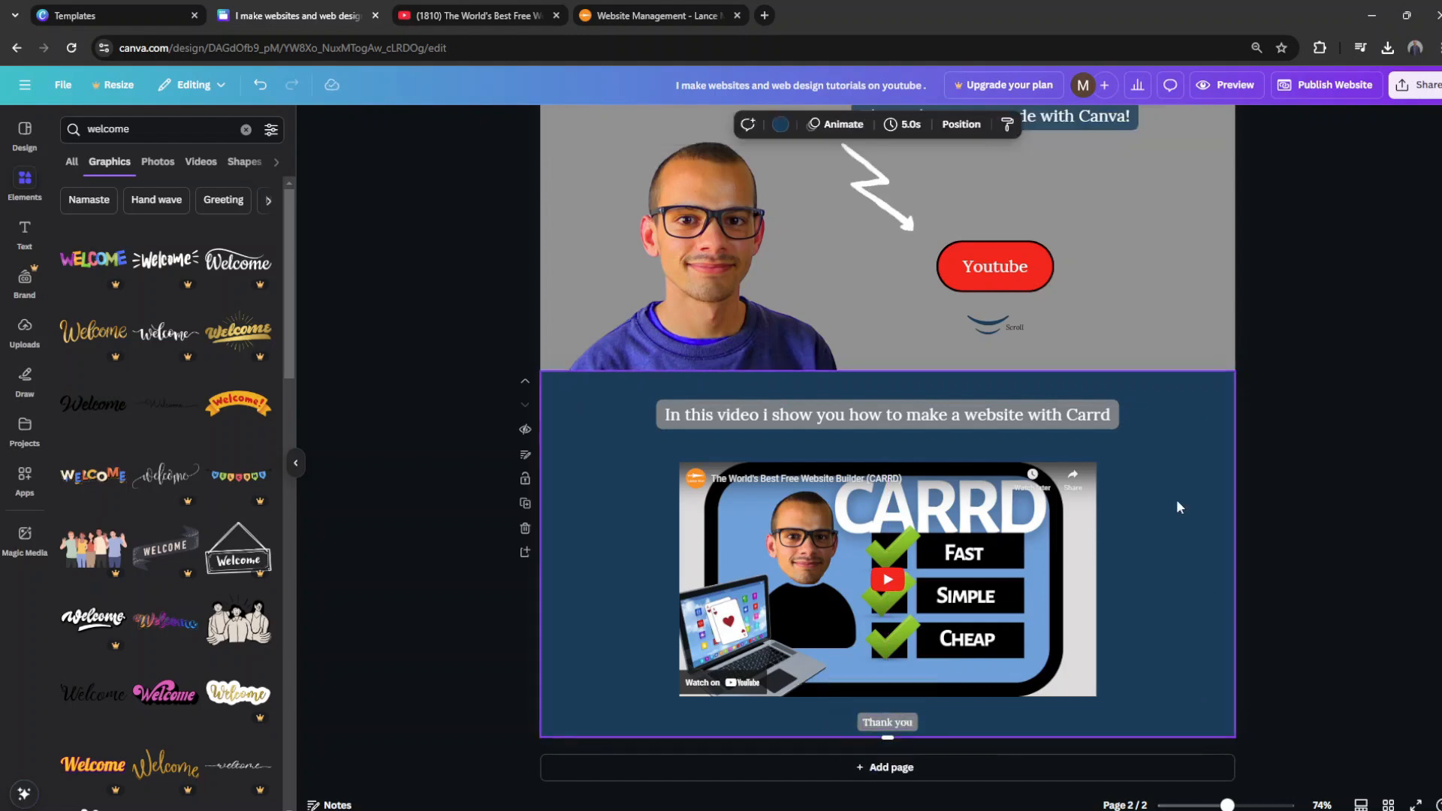
left_click(906, 724)
left_click(1015, 124)
left_click(107, 476)
left_click(271, 121)
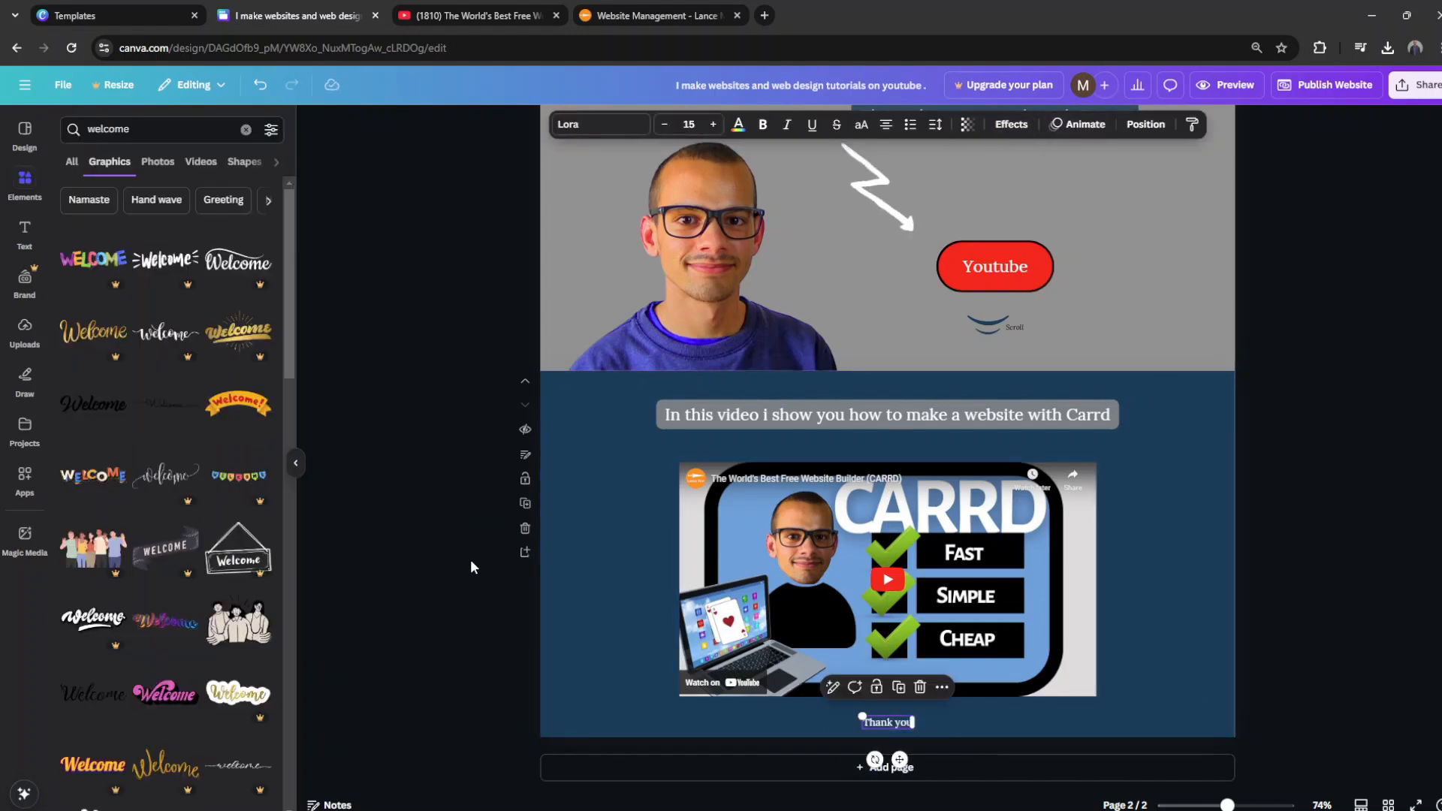
left_click(470, 558)
Step: Remove the background effect from the creator's name heading on the first page
scroll(549, 526, "up", 3)
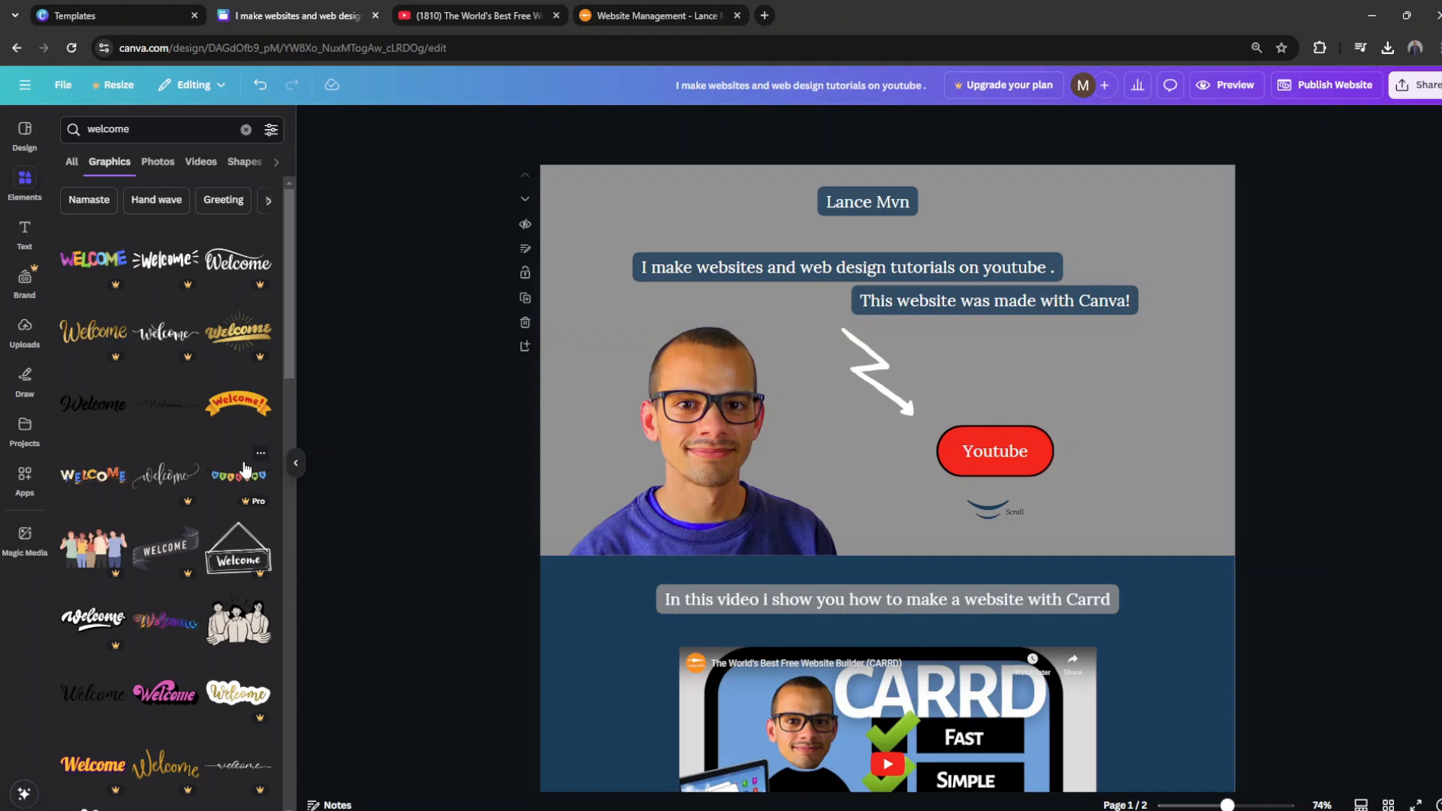
left_click(904, 209)
left_click(1011, 124)
left_click(107, 195)
left_click(462, 333)
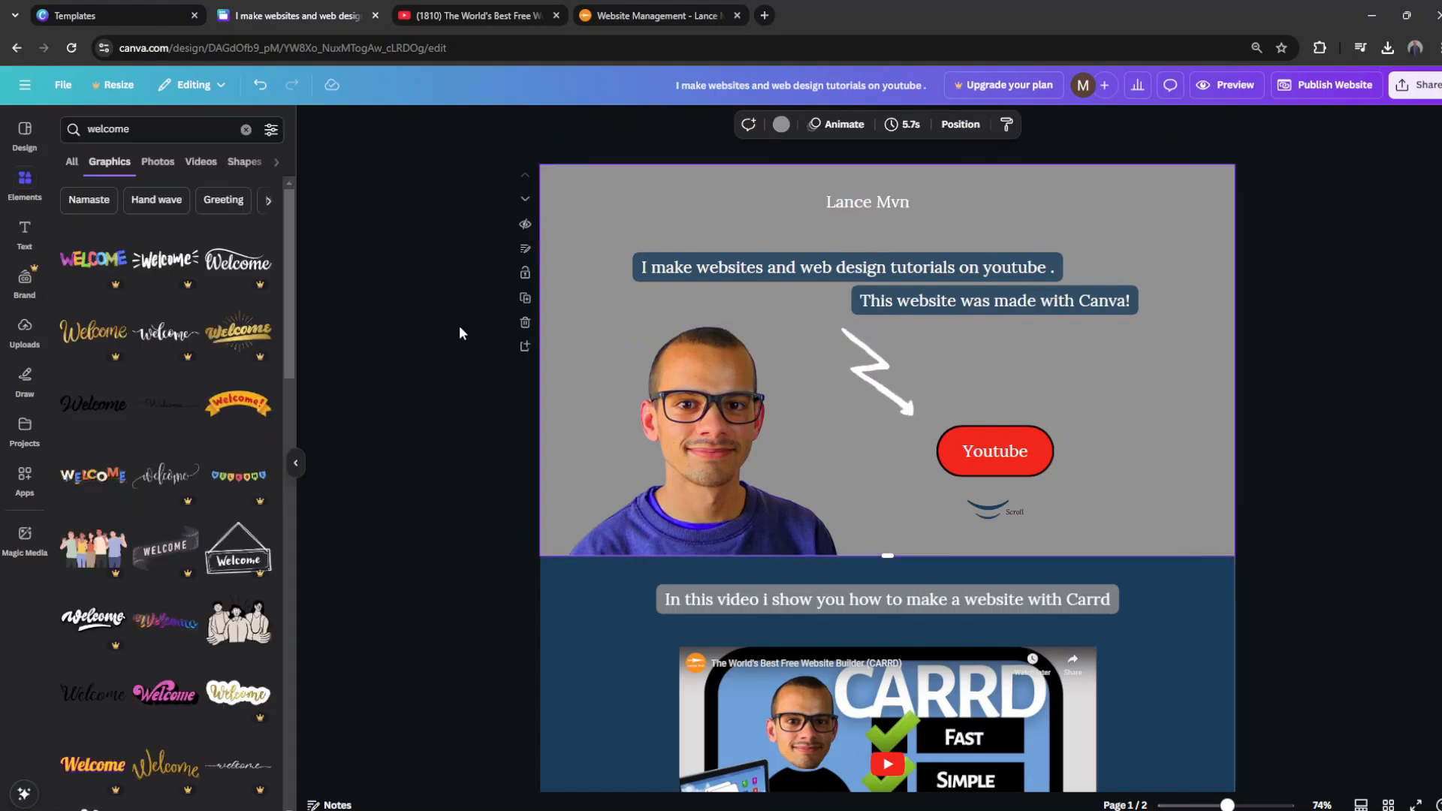
Step: Set the font of the creator's name heading to Antic
left_click(886, 204)
left_click(443, 322)
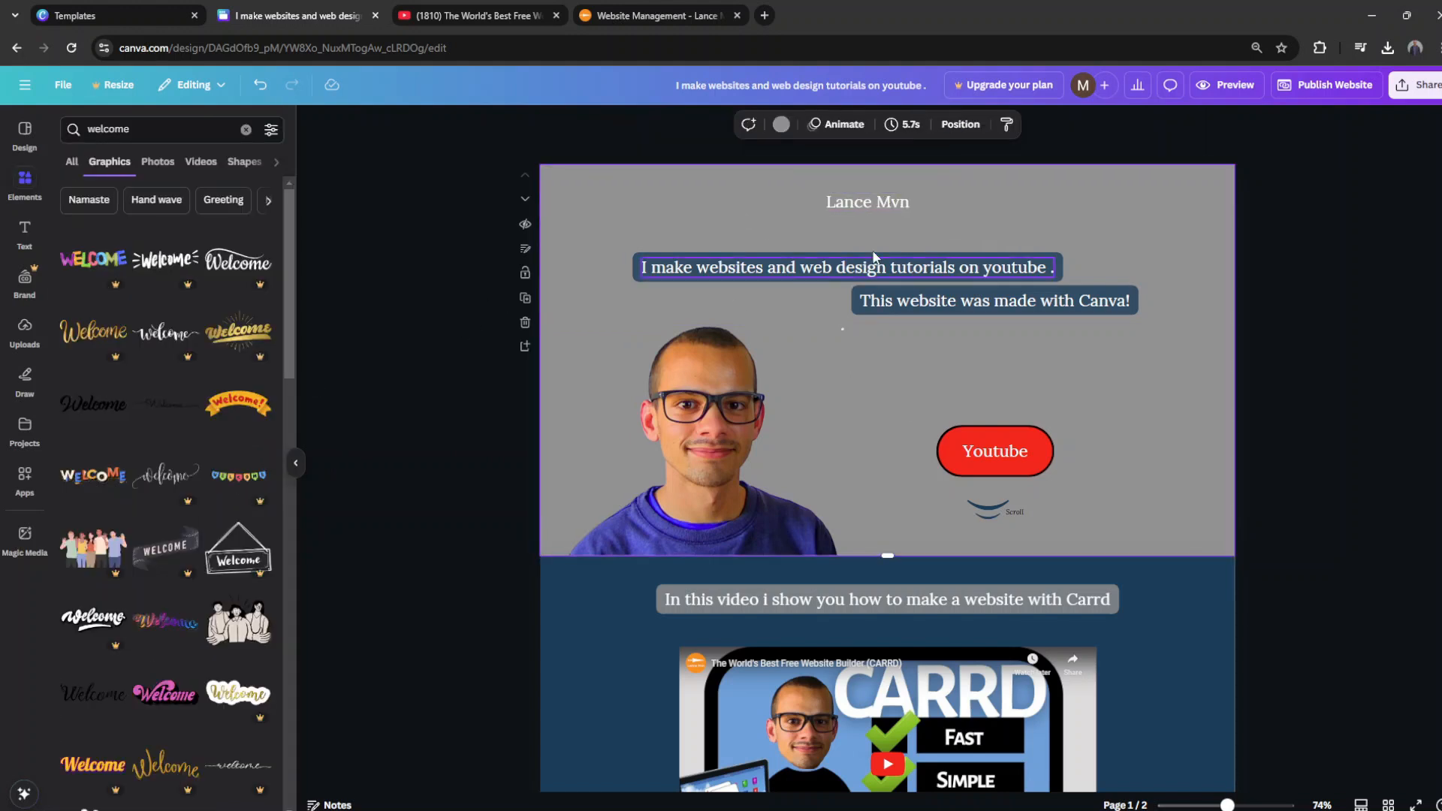
left_click(881, 200)
left_click(600, 124)
type("ant")
key("Return")
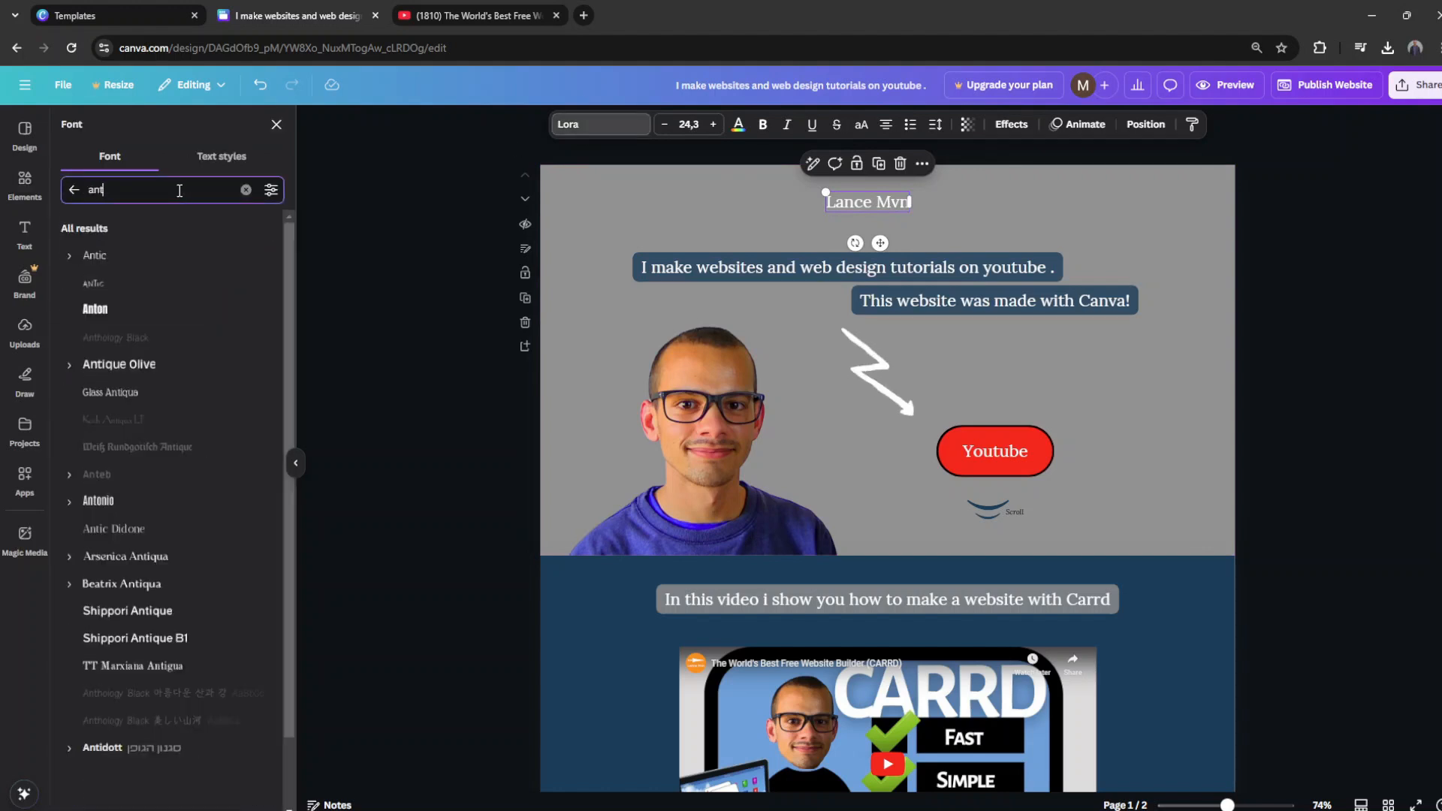
left_click(139, 257)
left_click(706, 229)
Step: Set the font of the "I make websites and web design tutorials on youtube ." label to Inter
left_click(707, 267)
left_click(604, 126)
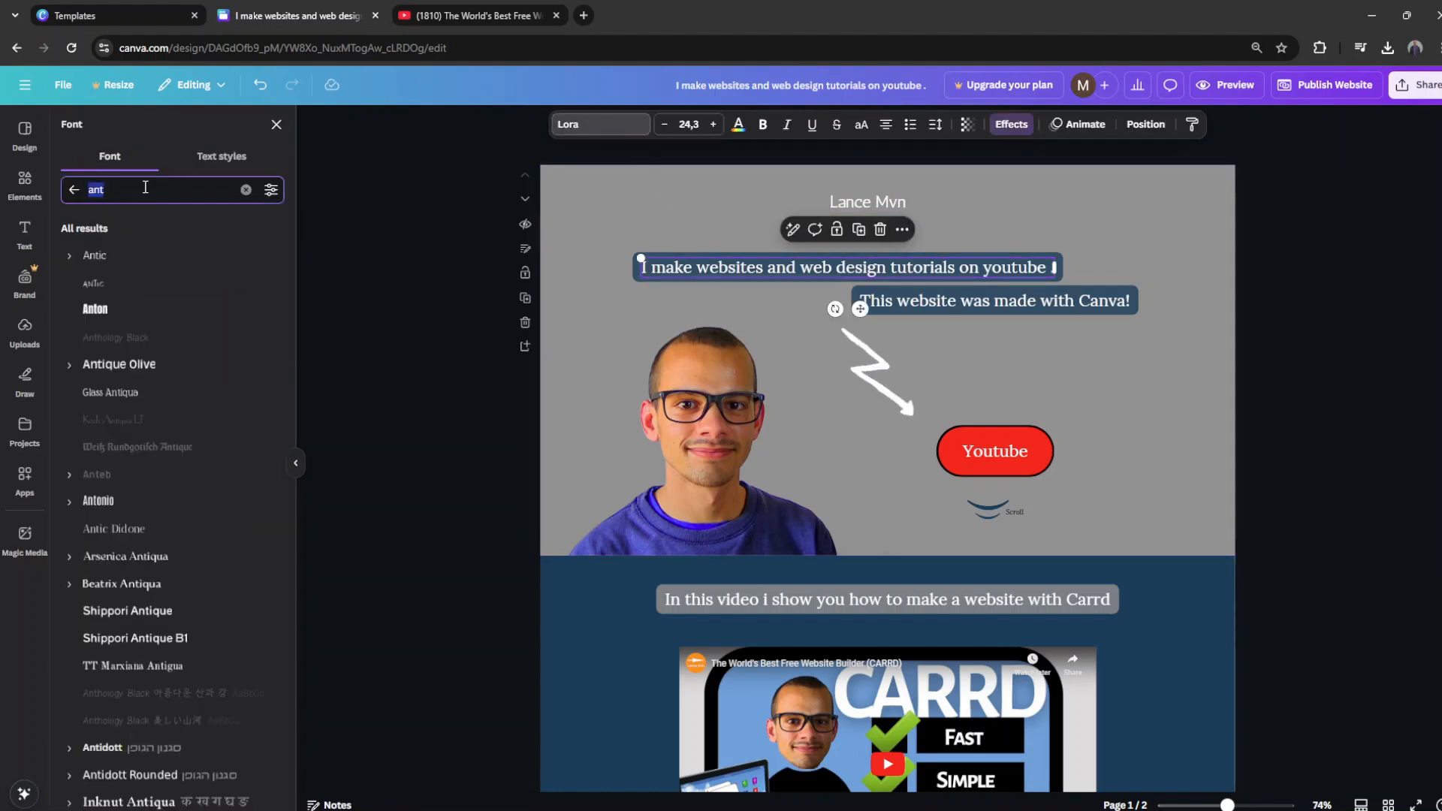
type("inter")
key("Return")
left_click(101, 256)
left_click(601, 258)
Step: Copy the tutorials label's style onto the "This website was made with Canva!" label
right_click(736, 268)
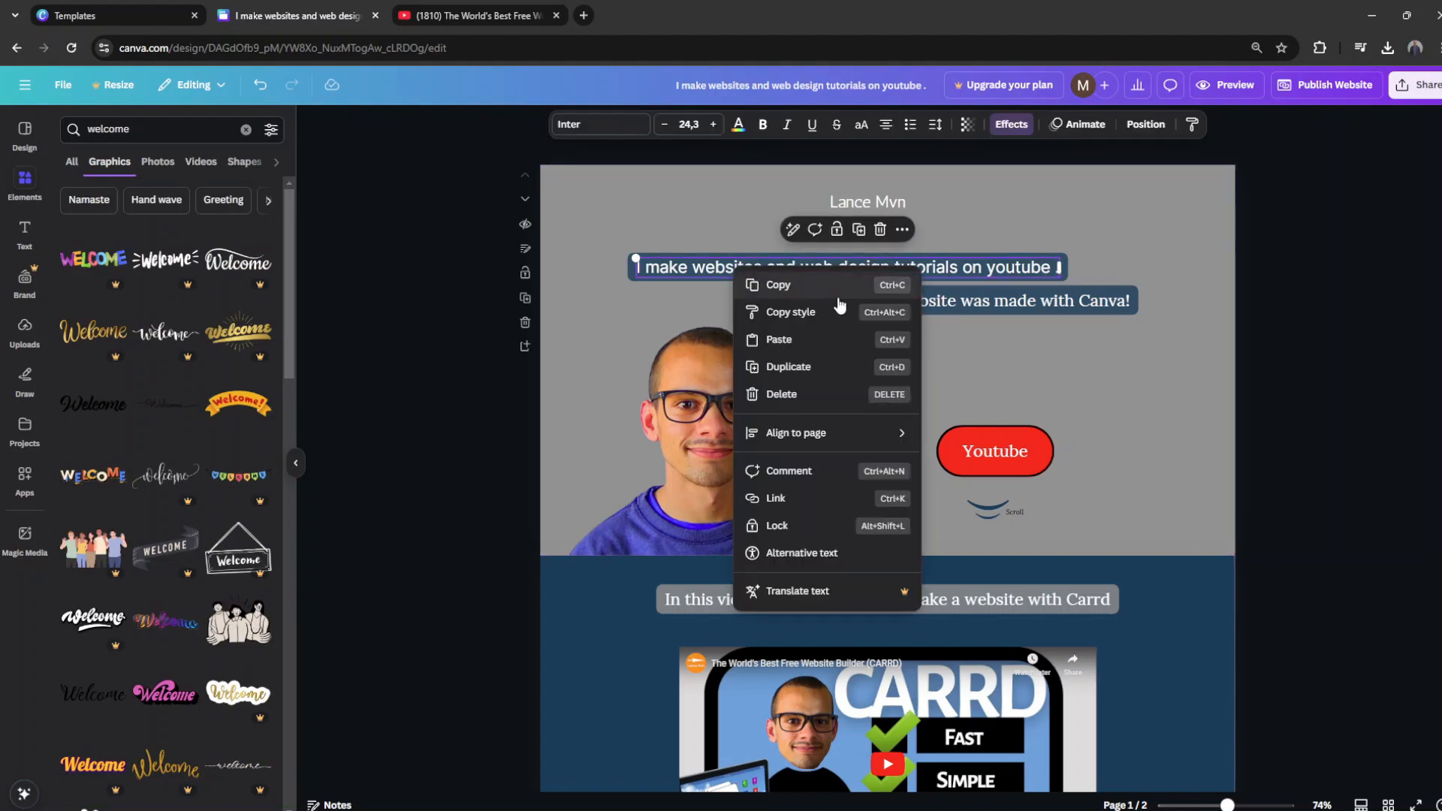
left_click(833, 312)
left_click(959, 302)
left_click(581, 338)
Step: Enlarge the creator's name heading to size 40.4 and make it bold
left_click(875, 203)
left_click_drag(907, 212, 945, 222)
left_click_drag(911, 209, 901, 207)
left_click(1098, 266)
left_click(886, 205)
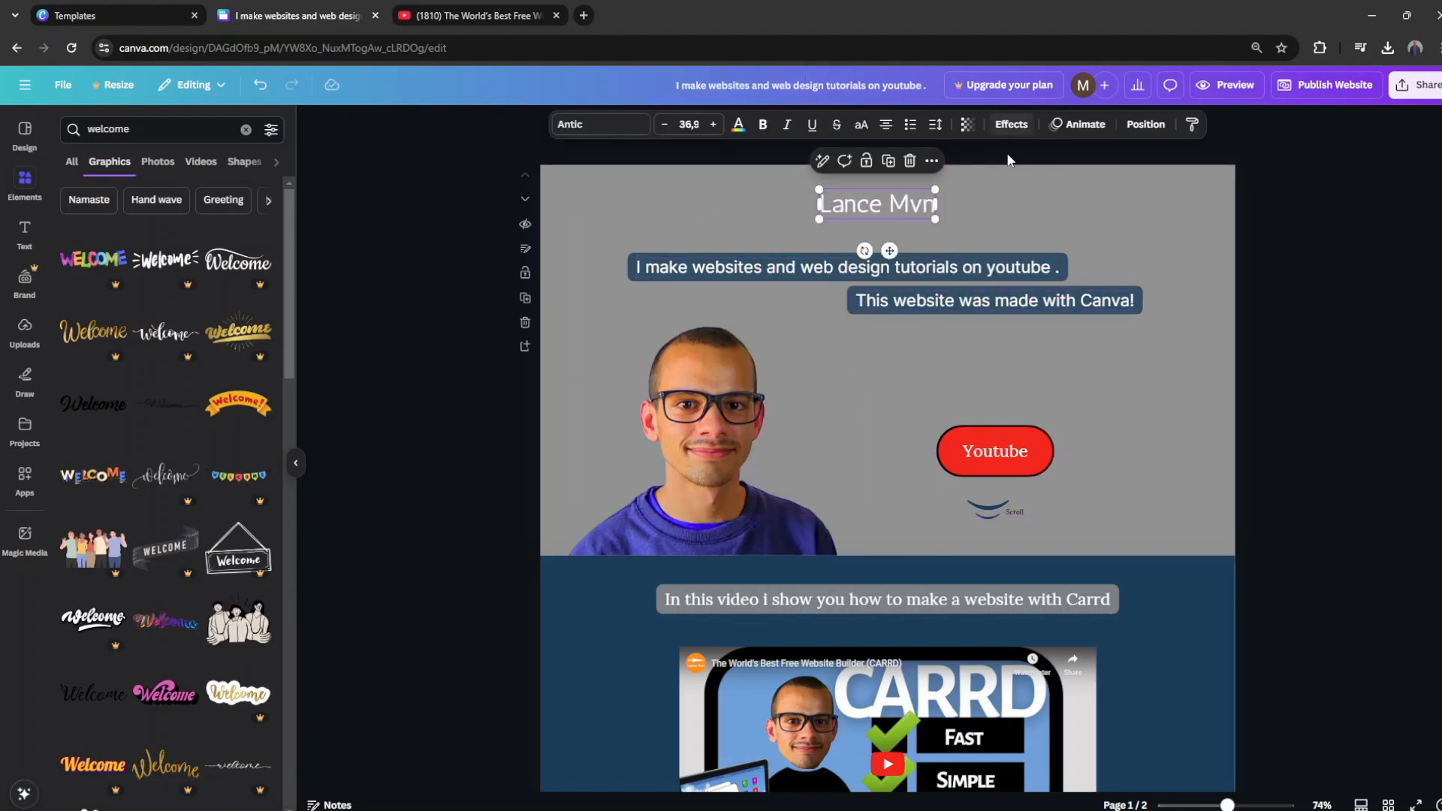
left_click(1062, 215)
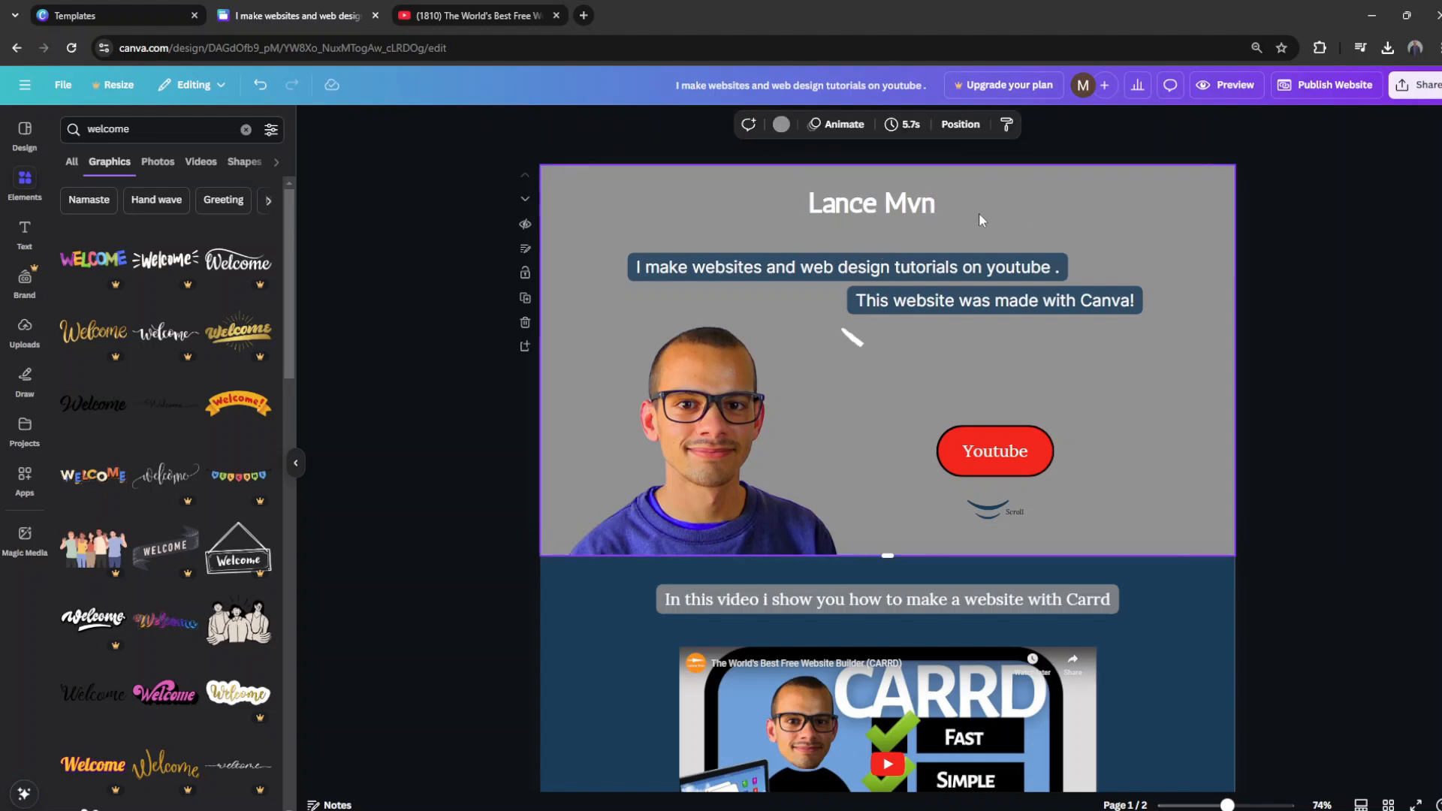
Step: Apply the Background text effect in black to the creator's name heading
left_click(897, 204)
left_click(1011, 124)
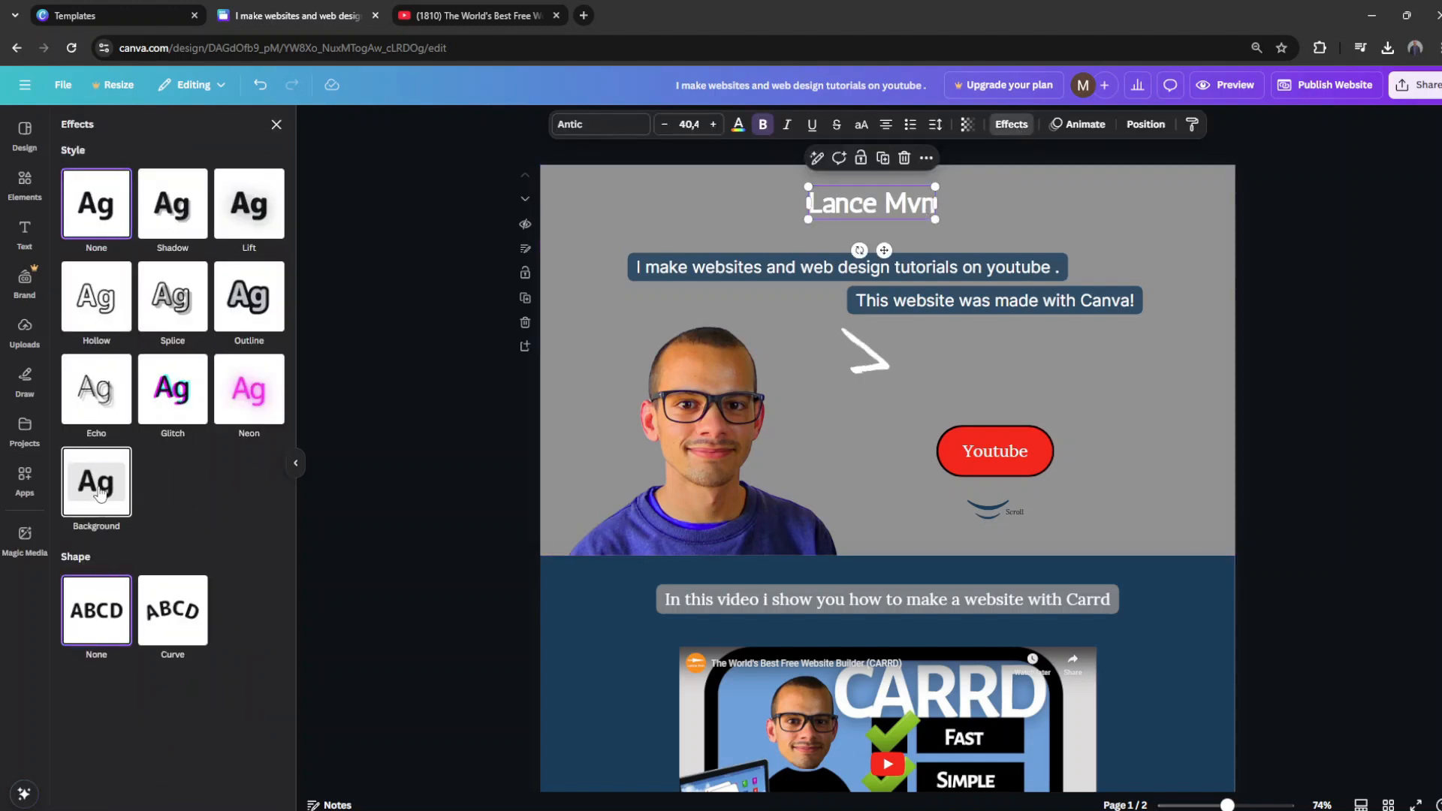
left_click(100, 494)
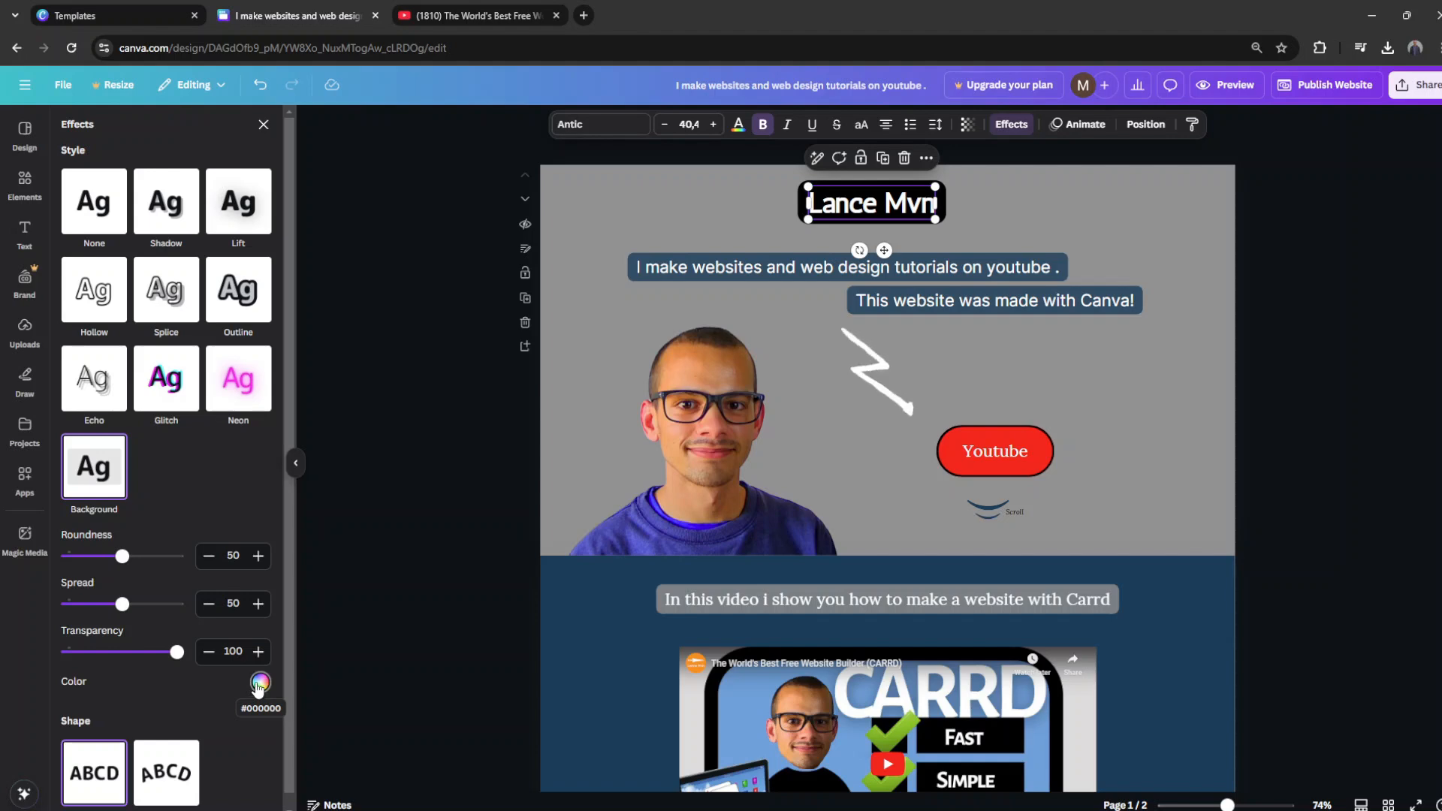
Step: Change the second page's background to the dark navy photo colour
scroll(501, 566, "down", 3)
left_click(567, 455)
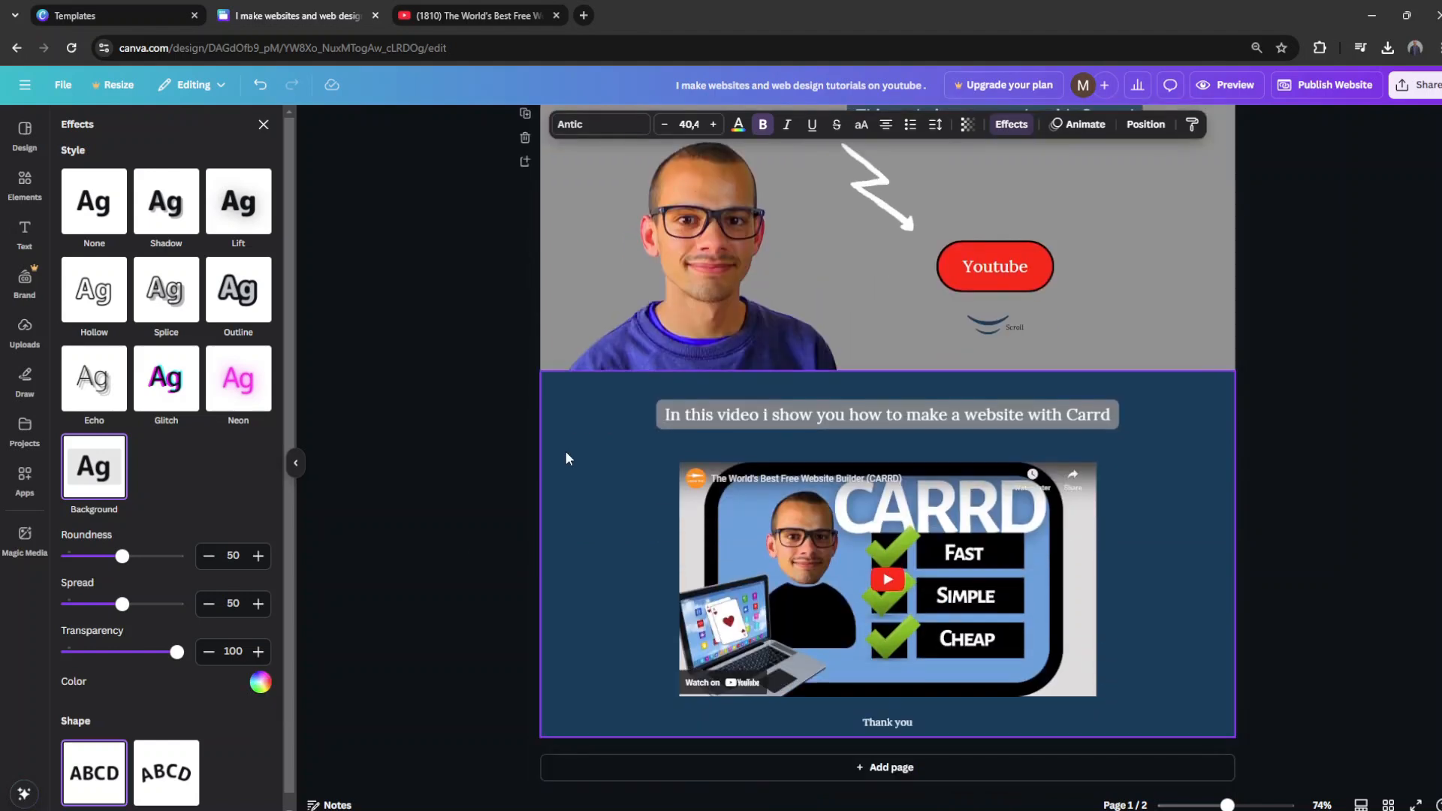
left_click(781, 124)
left_click(155, 390)
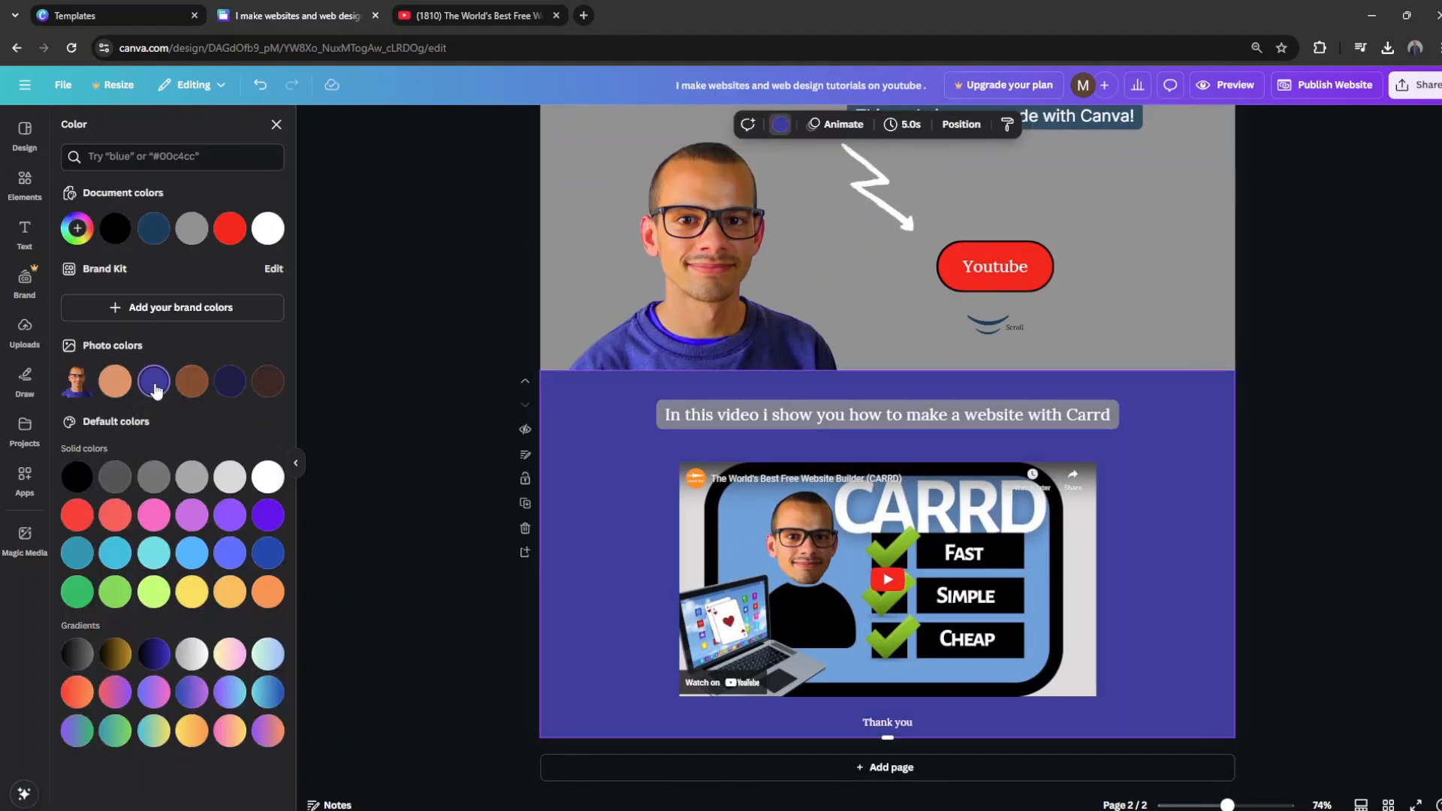
left_click(229, 383)
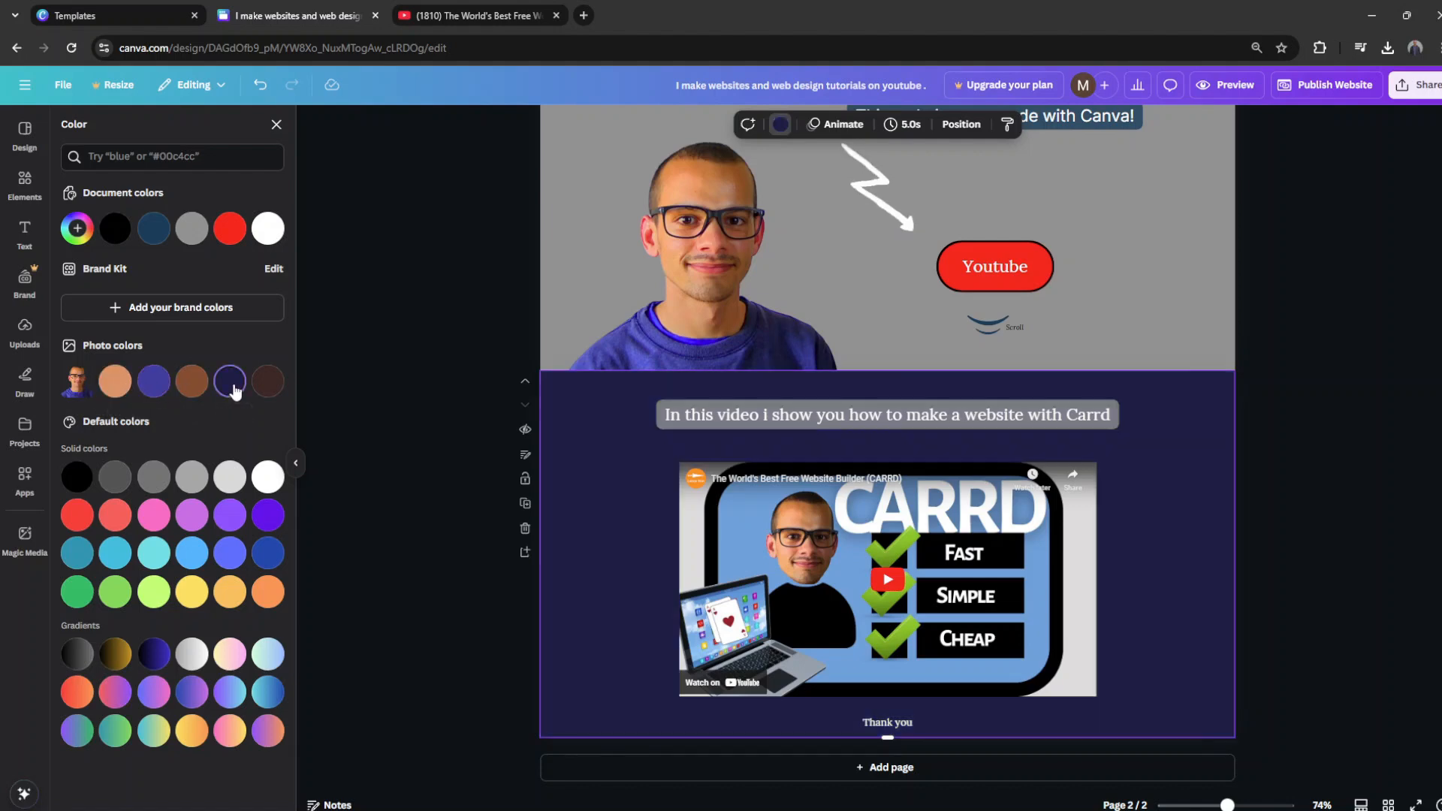
scroll(413, 387, "up", 3)
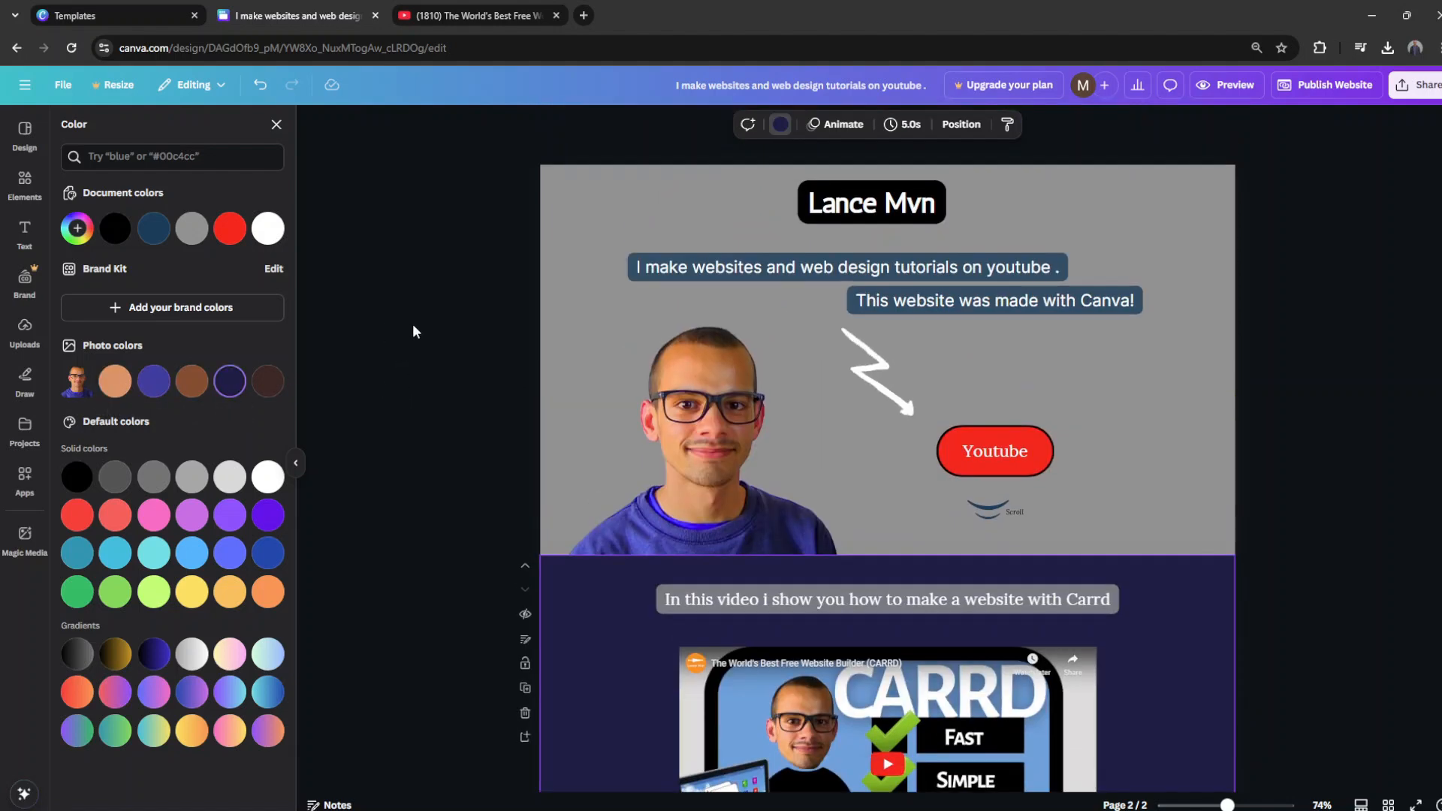
Step: Set the background effect colour of the web design tutorials label to the dark navy document colour
left_click(692, 272)
left_click(1011, 125)
left_click(261, 682)
left_click(169, 417)
Step: Set the background effect colour of the "This website was made with Canva!" label to the same dark navy
left_click(1086, 306)
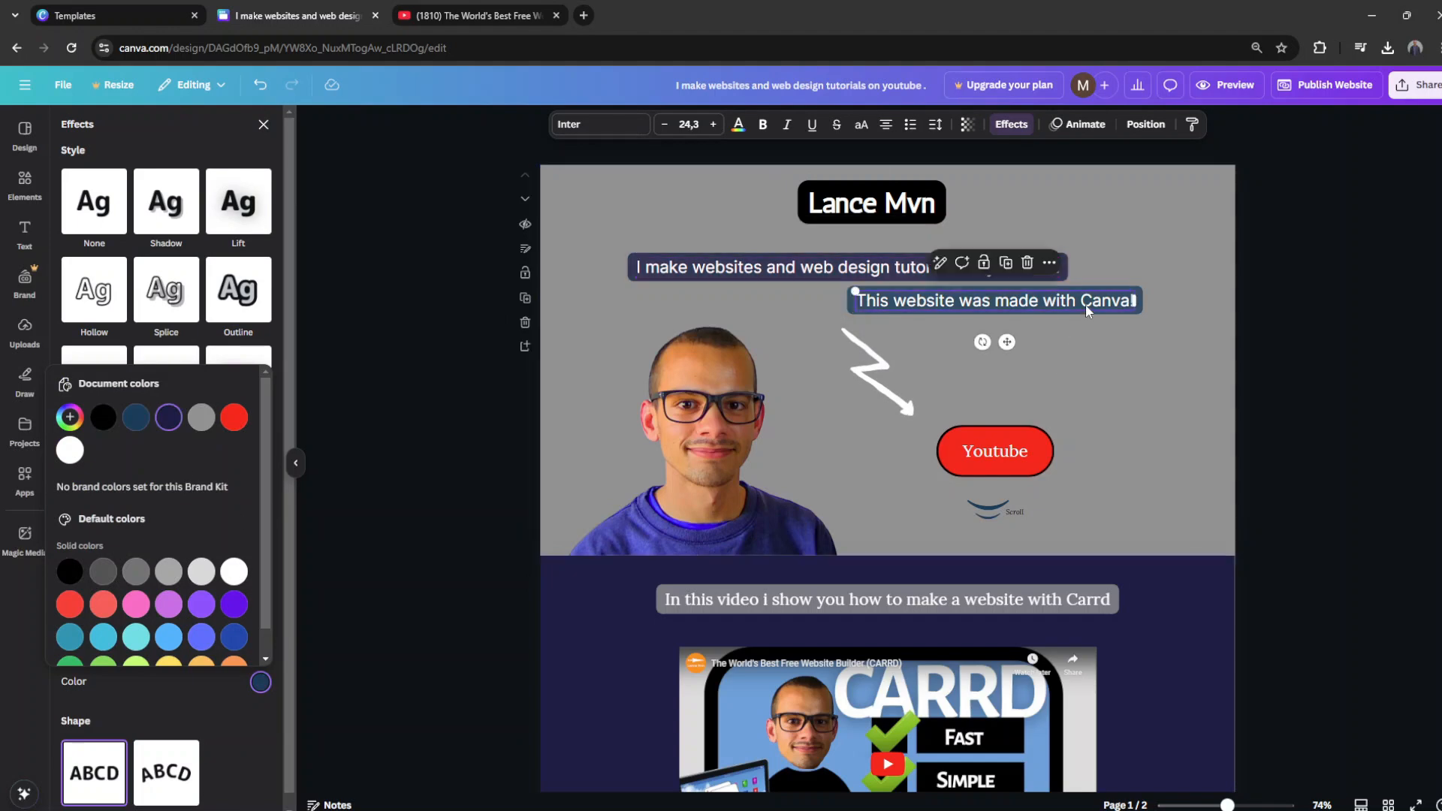
left_click(967, 127)
left_click(1014, 128)
left_click(261, 682)
left_click(168, 418)
left_click(1150, 417)
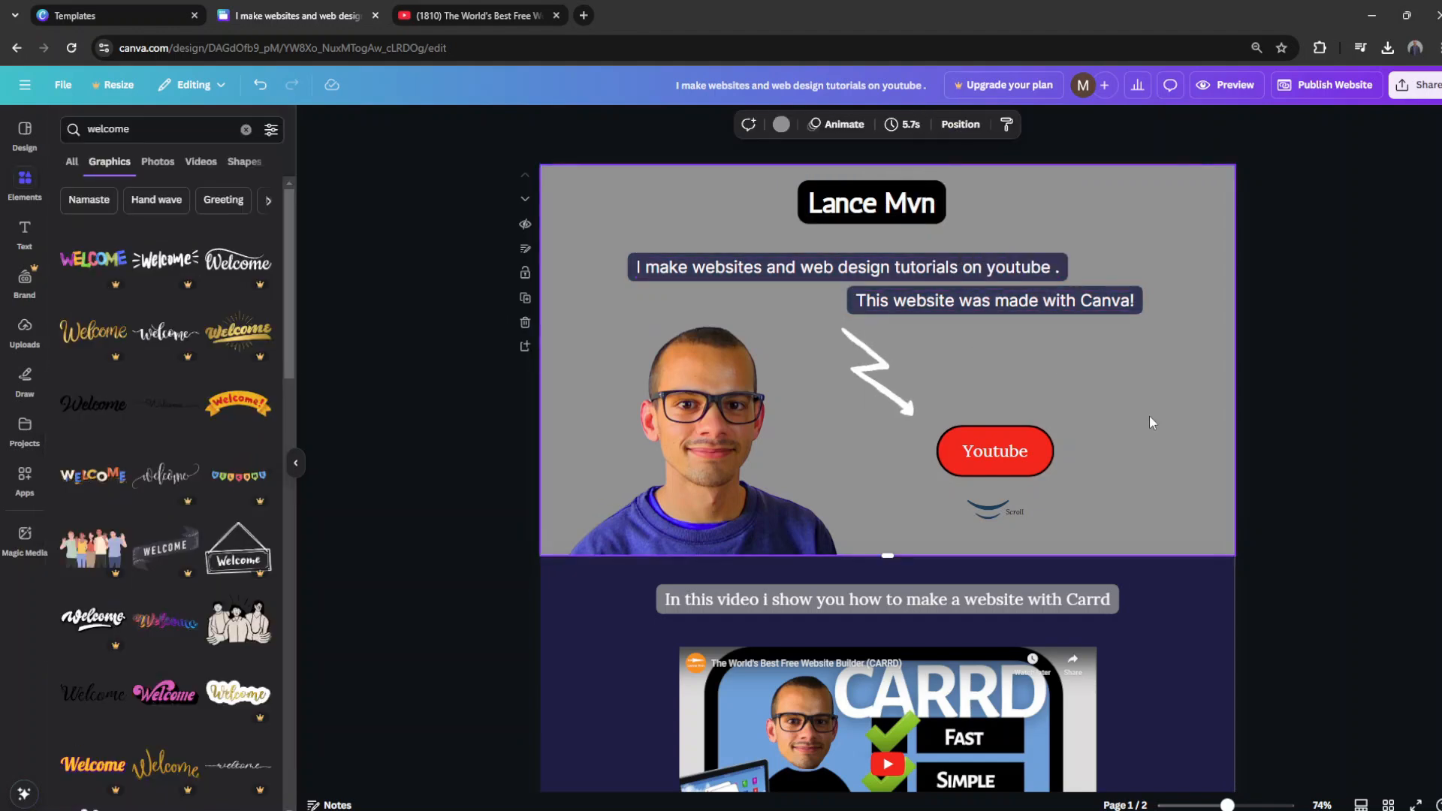
Step: Change the font of the video caption on the second page to Inter
scroll(1119, 424, "down", 3)
left_click(867, 426)
scroll(867, 438, "up", 3)
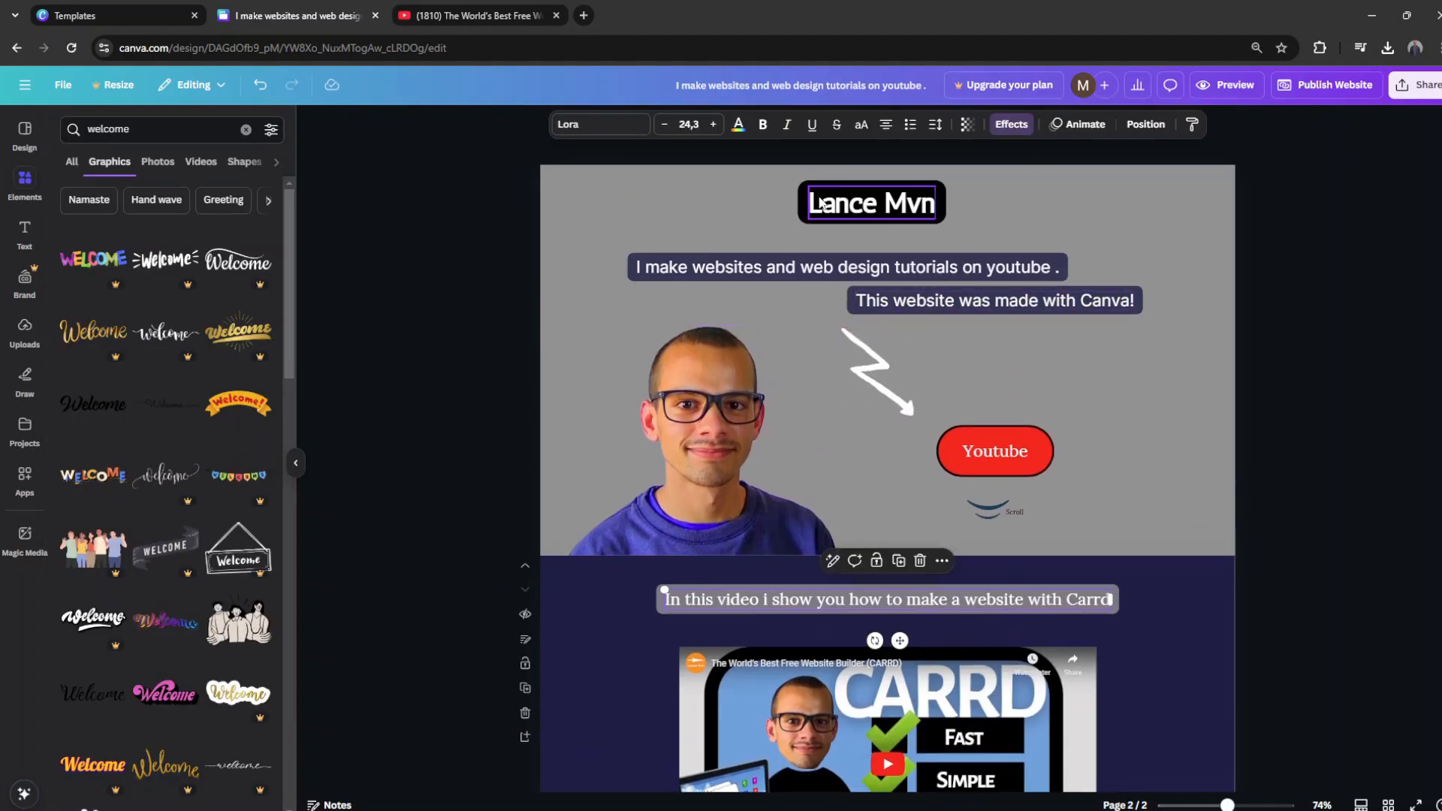
left_click(708, 421)
left_click(805, 347)
left_click(856, 204)
Step: Preview the website in the expanded desktop view, check both pages, and return to the editor
left_click(1226, 85)
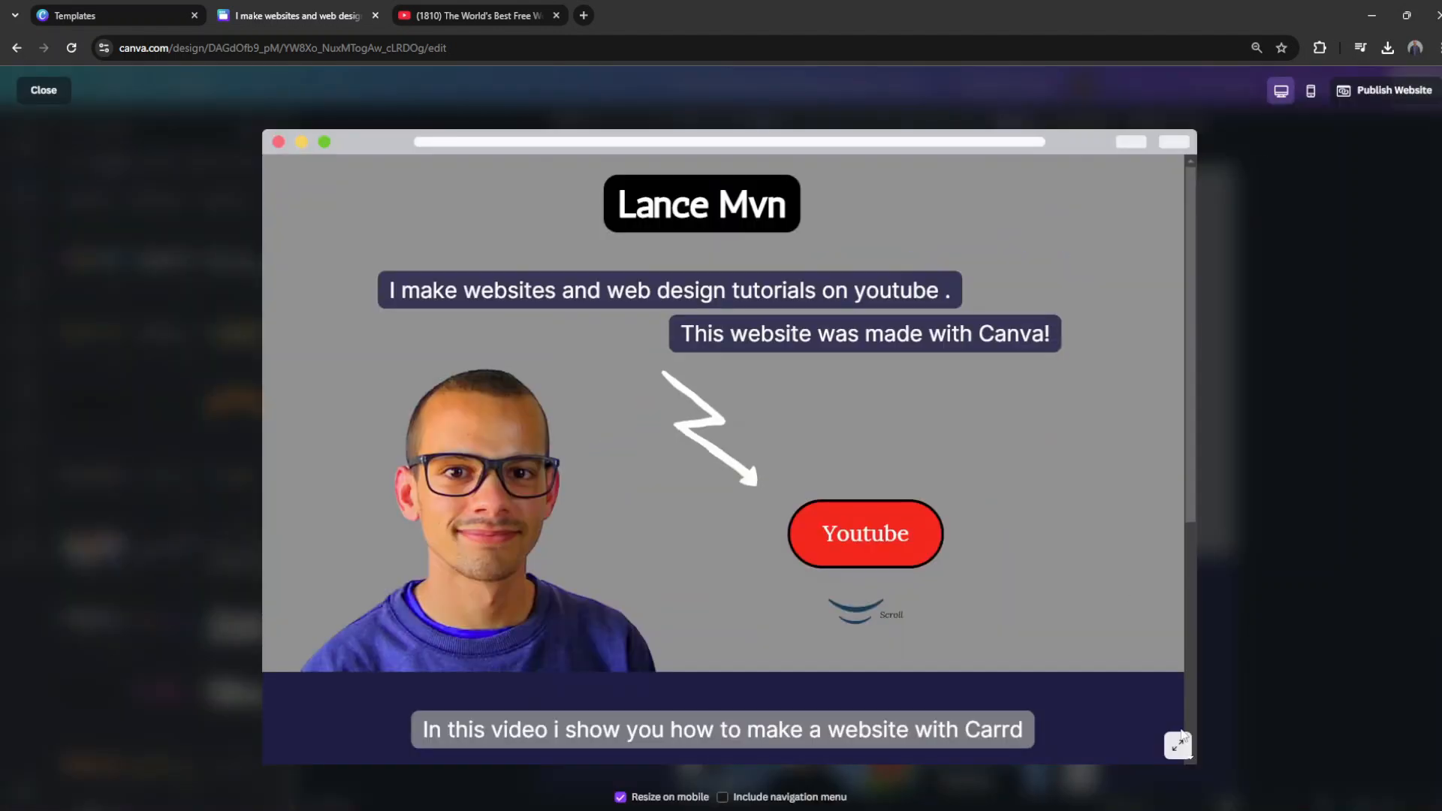
left_click(1178, 746)
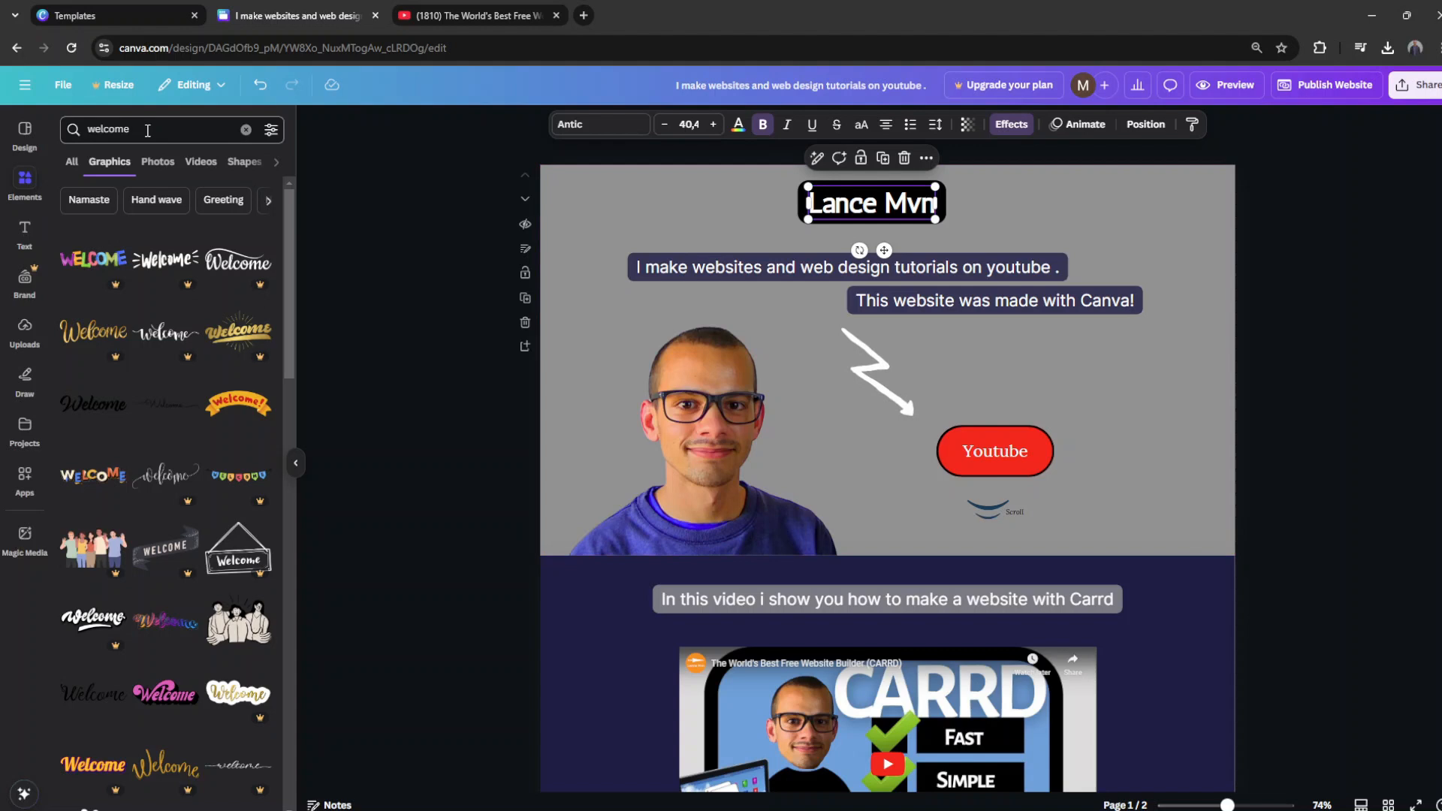
Step: Search the graphics for "arrow" and add a small white arrow labelled "me" pointing at the portrait
double_click(147, 131)
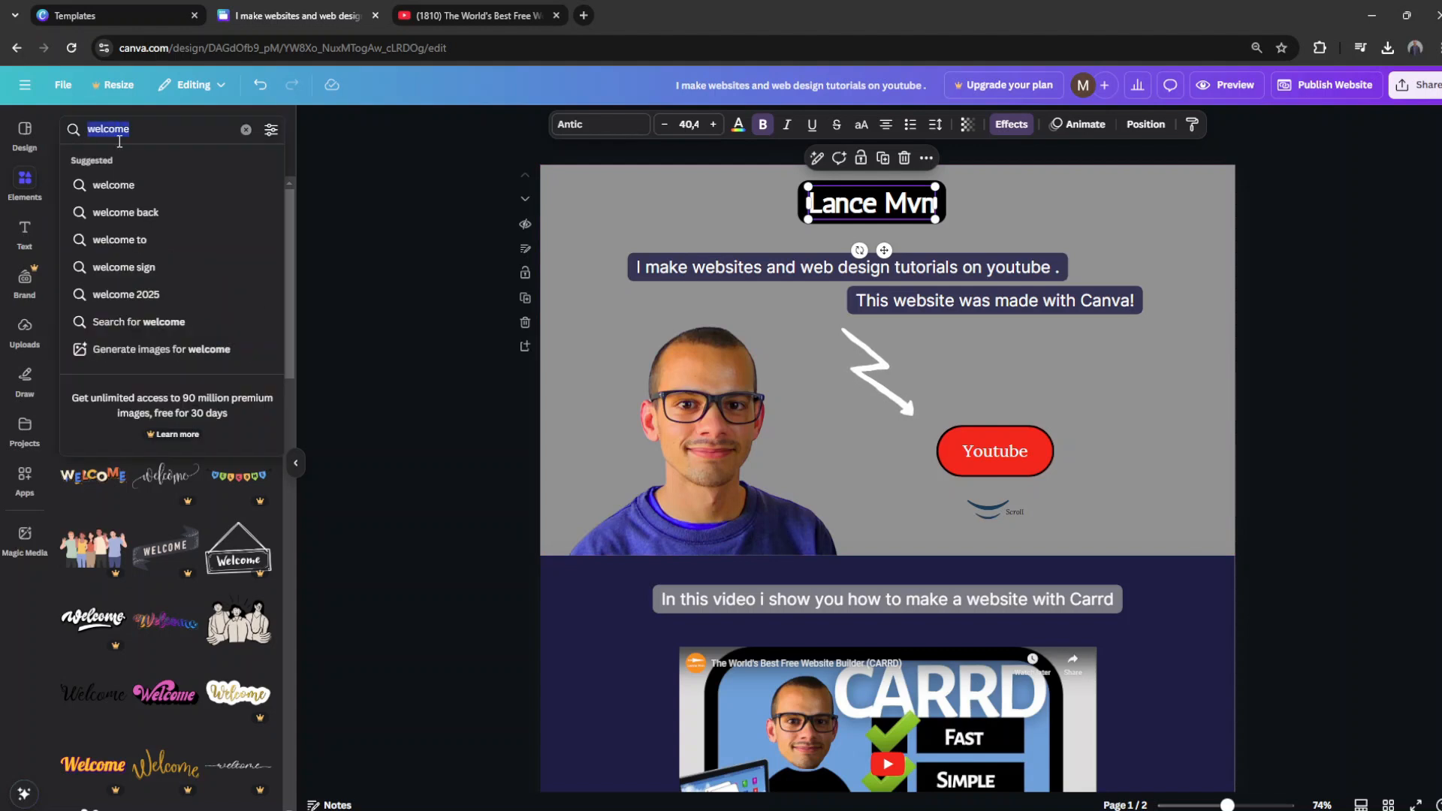
type("arrow")
key("Return")
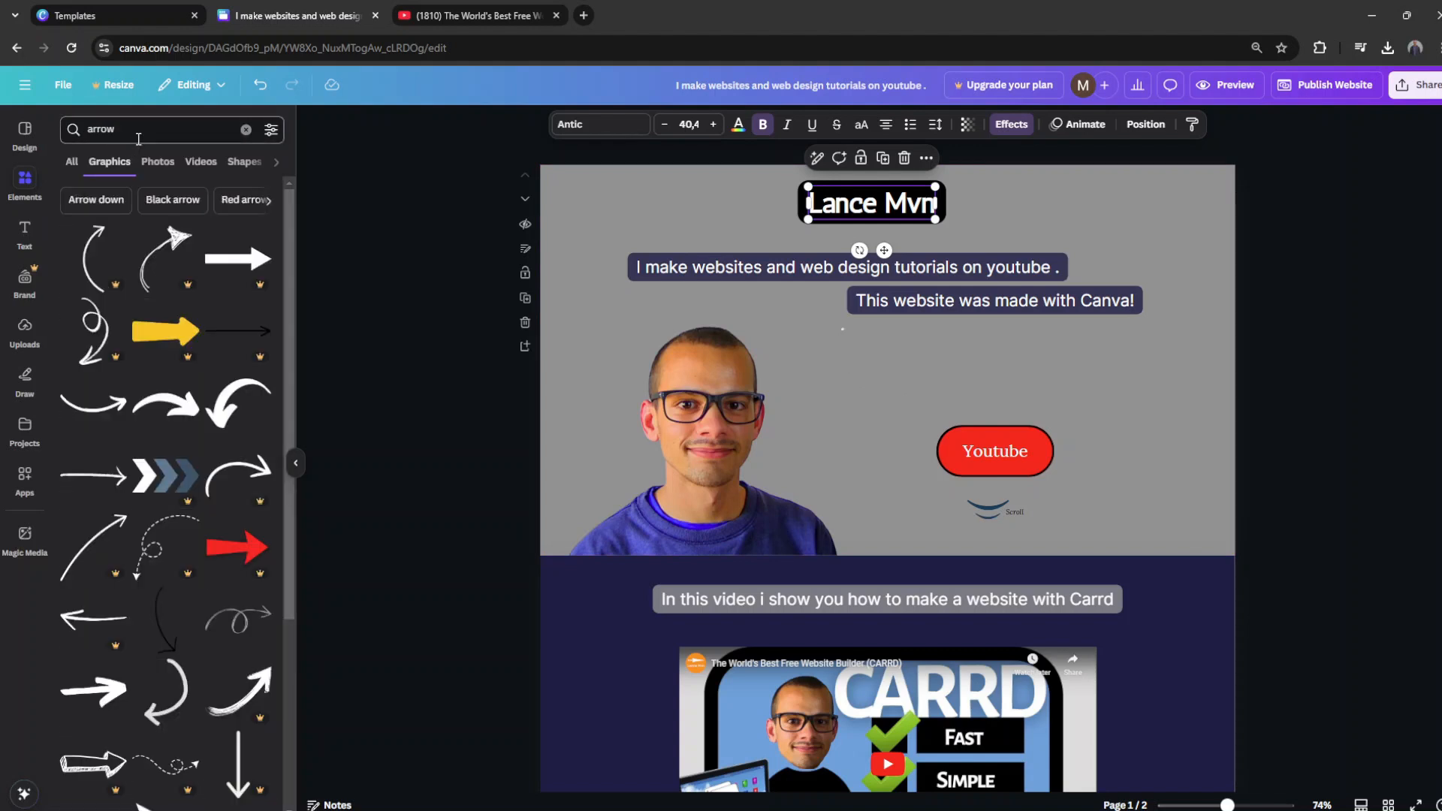
left_click(109, 402)
left_click_drag(748, 319, 1019, 435)
left_click(748, 125)
left_click(115, 266)
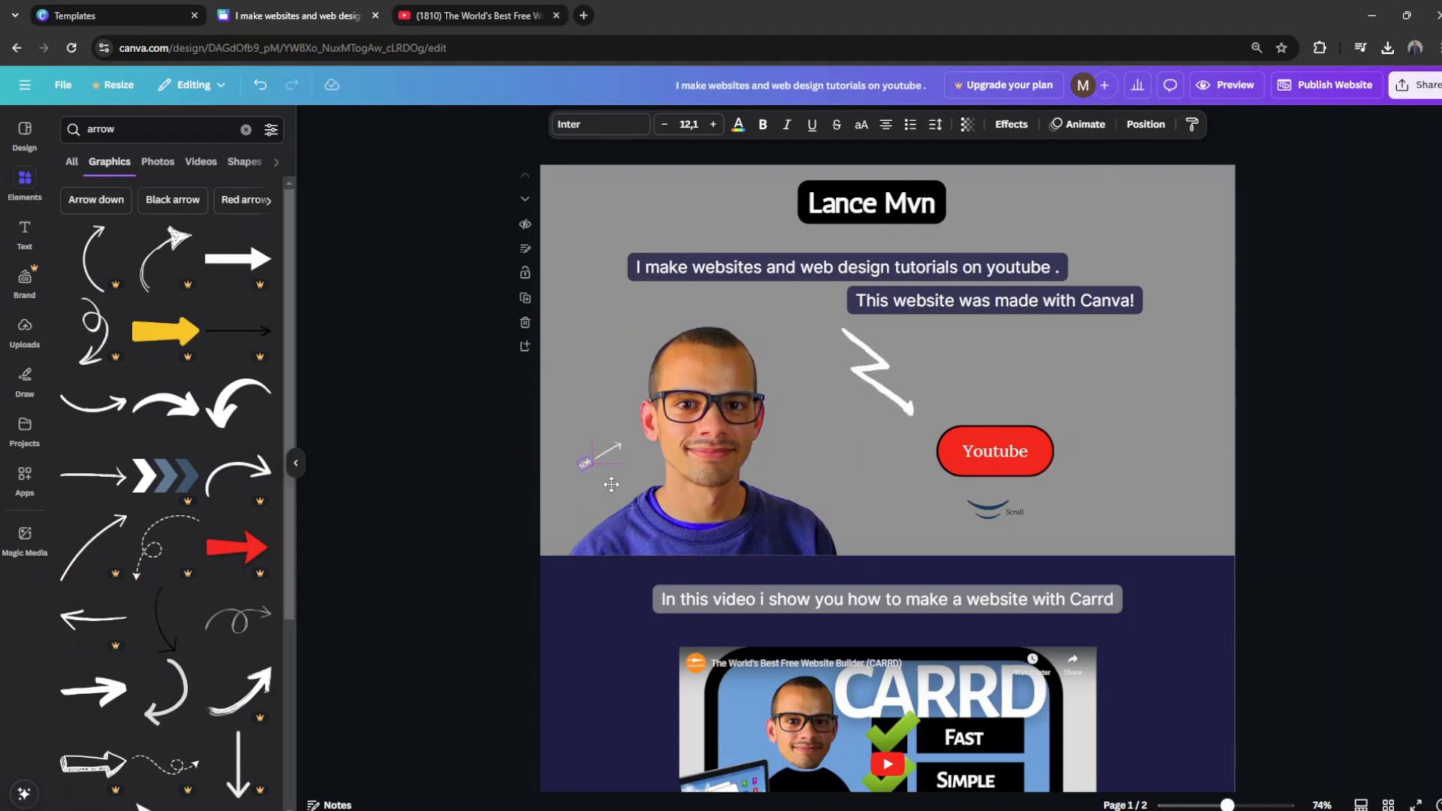
left_click(560, 484)
Step: Copy the "me" label and its arrow to the second page, rotated beside the video's lower right corner to point at it
scroll(557, 482, "down", 3)
left_click_drag(592, 279, 572, 287)
left_click(585, 279)
left_click(609, 266, "shift")
key("ctrl+v")
left_click_drag(586, 701, 1189, 678)
left_click_drag(1182, 730, 1133, 710)
Step: Replace the copied arrow label's text on the second page with "watch"
left_click(1159, 712)
type("watch")
left_click(1177, 720)
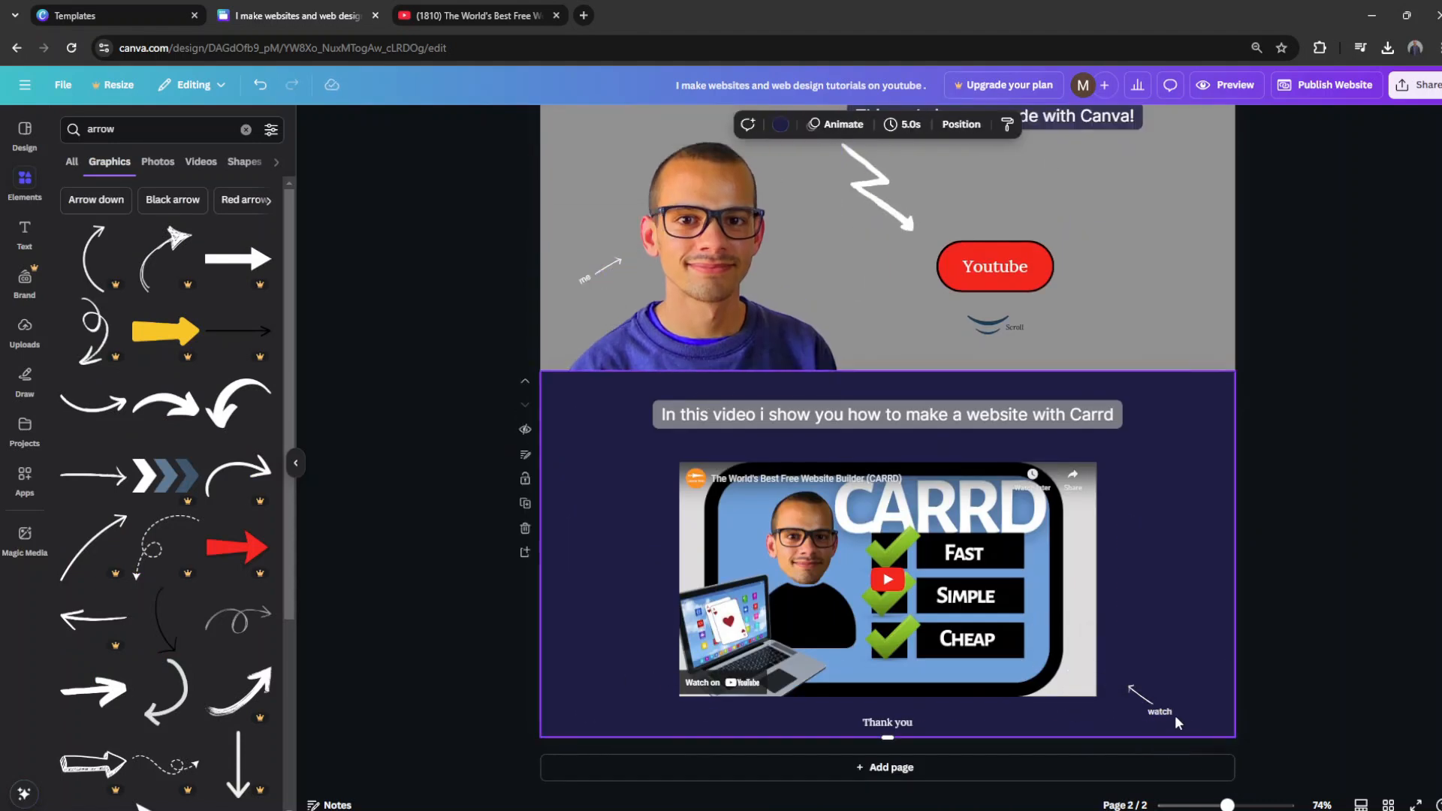
Step: Replace the first page's heading text with a greeting introducing the creator by first name, on a dark navy background
scroll(574, 610, "up", 3)
double_click(839, 211)
type("Hi, im matthew")
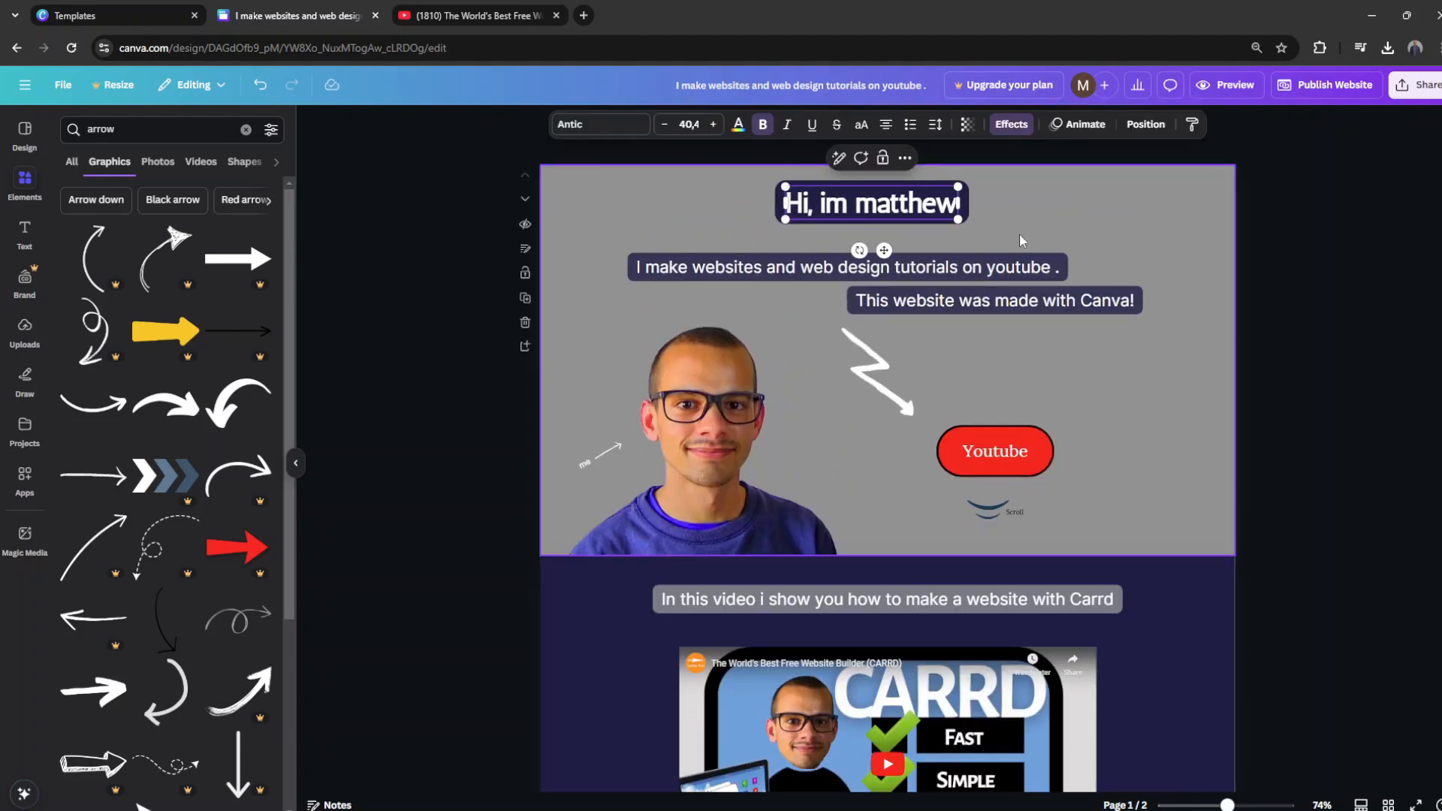
left_click(538, 421)
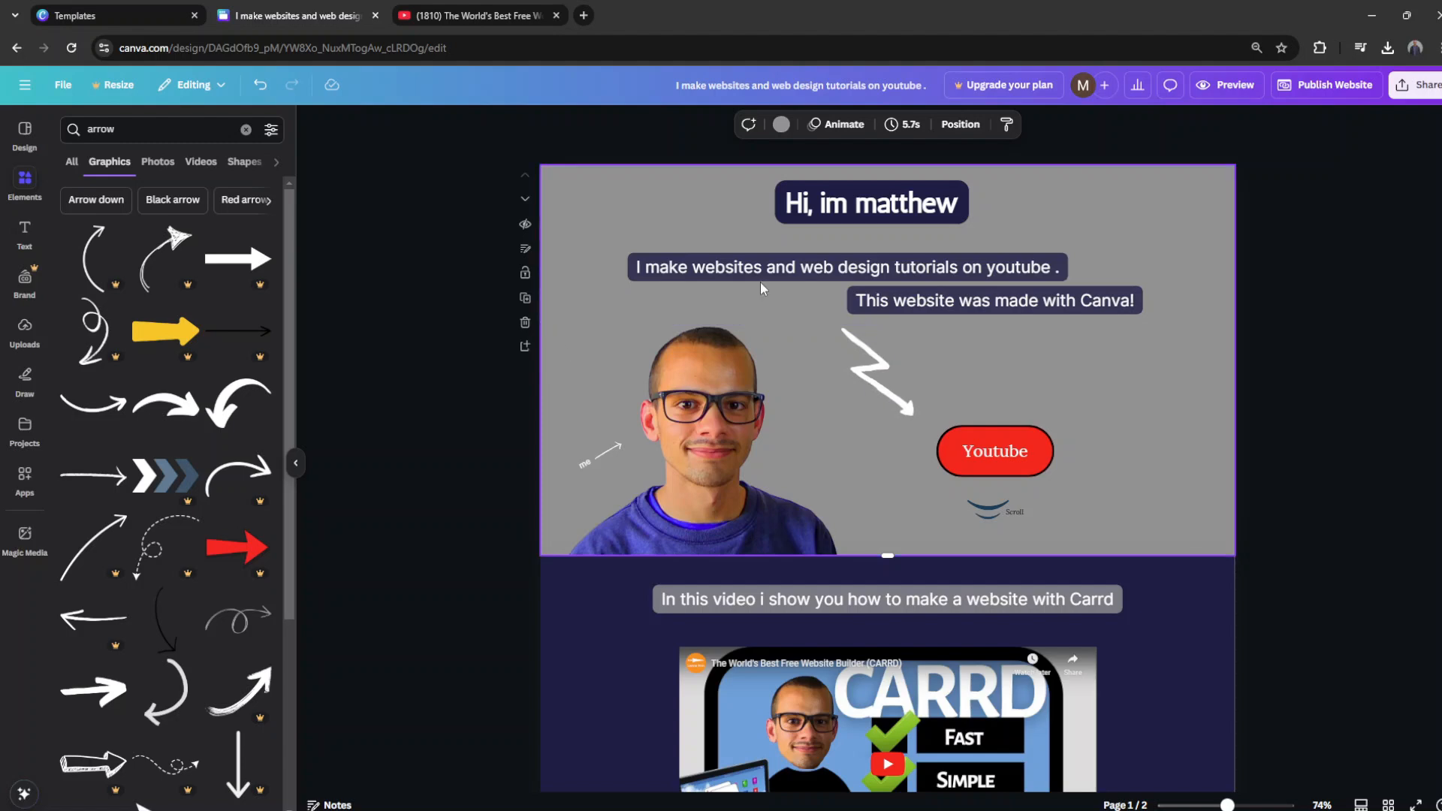
Step: Search the graphics for "circle" and add a hand-drawn ellipse, coloured white, to the first page
type("circle")
key("Return")
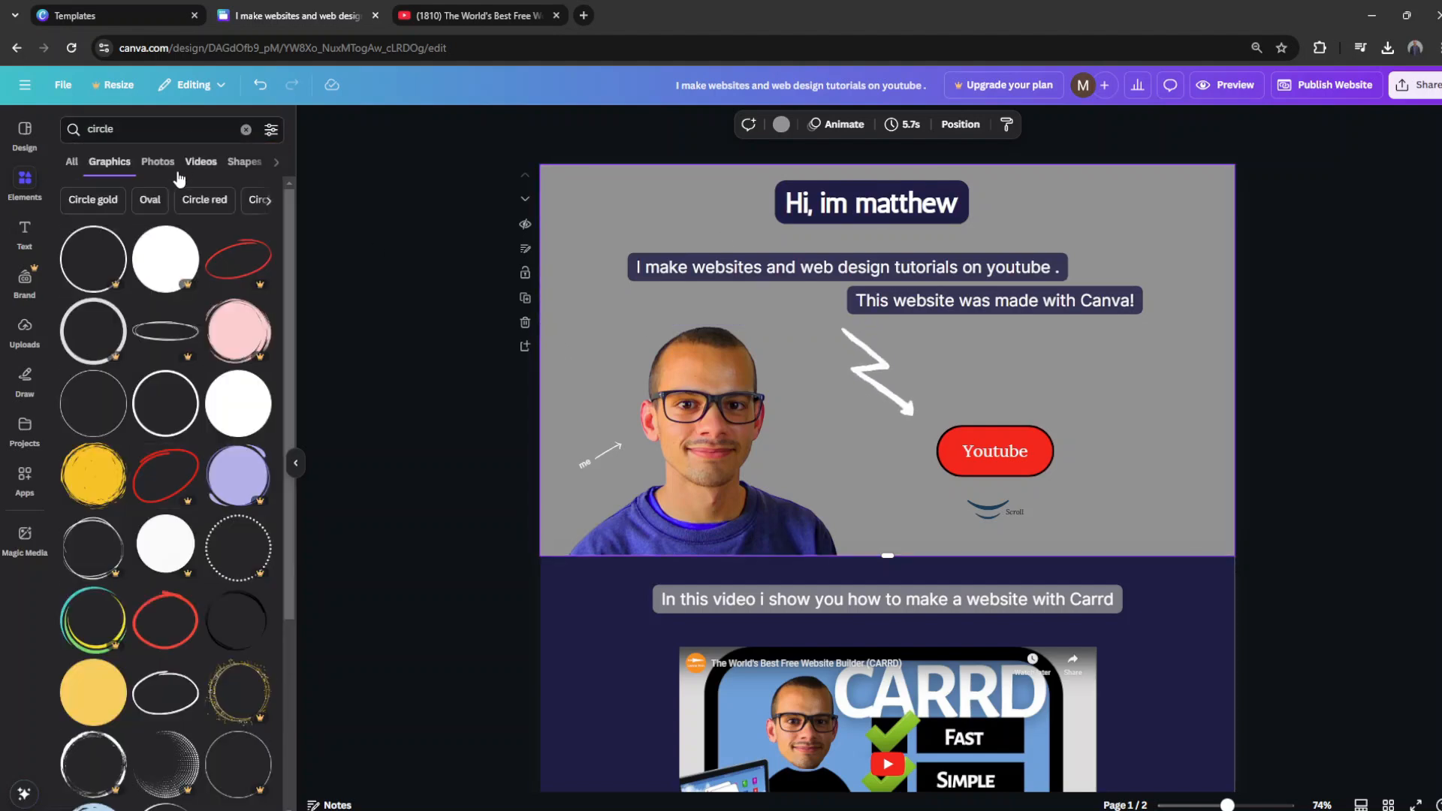
left_click(166, 331)
left_click_drag(923, 357, 661, 226)
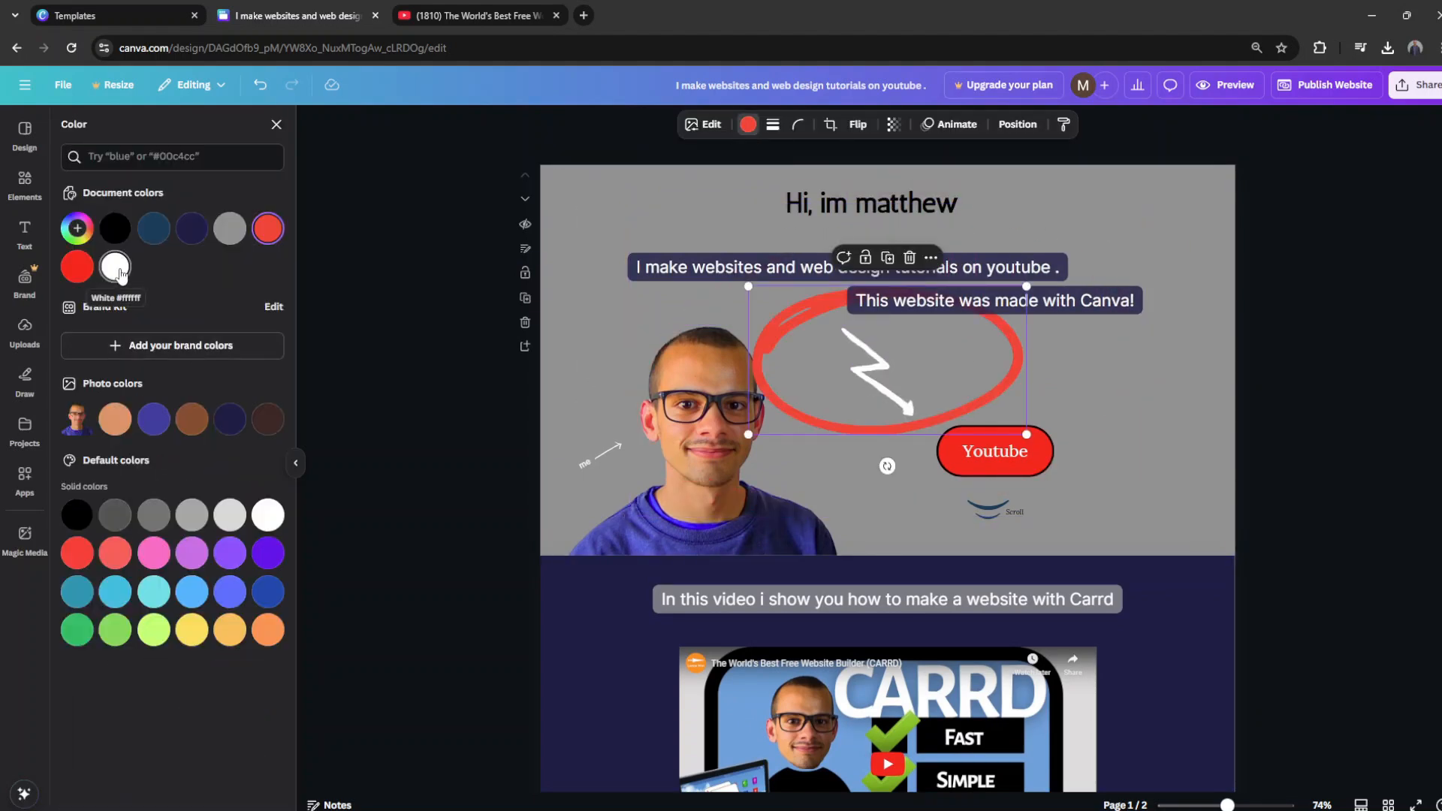
left_click(115, 267)
scroll(1057, 377, "down", 2)
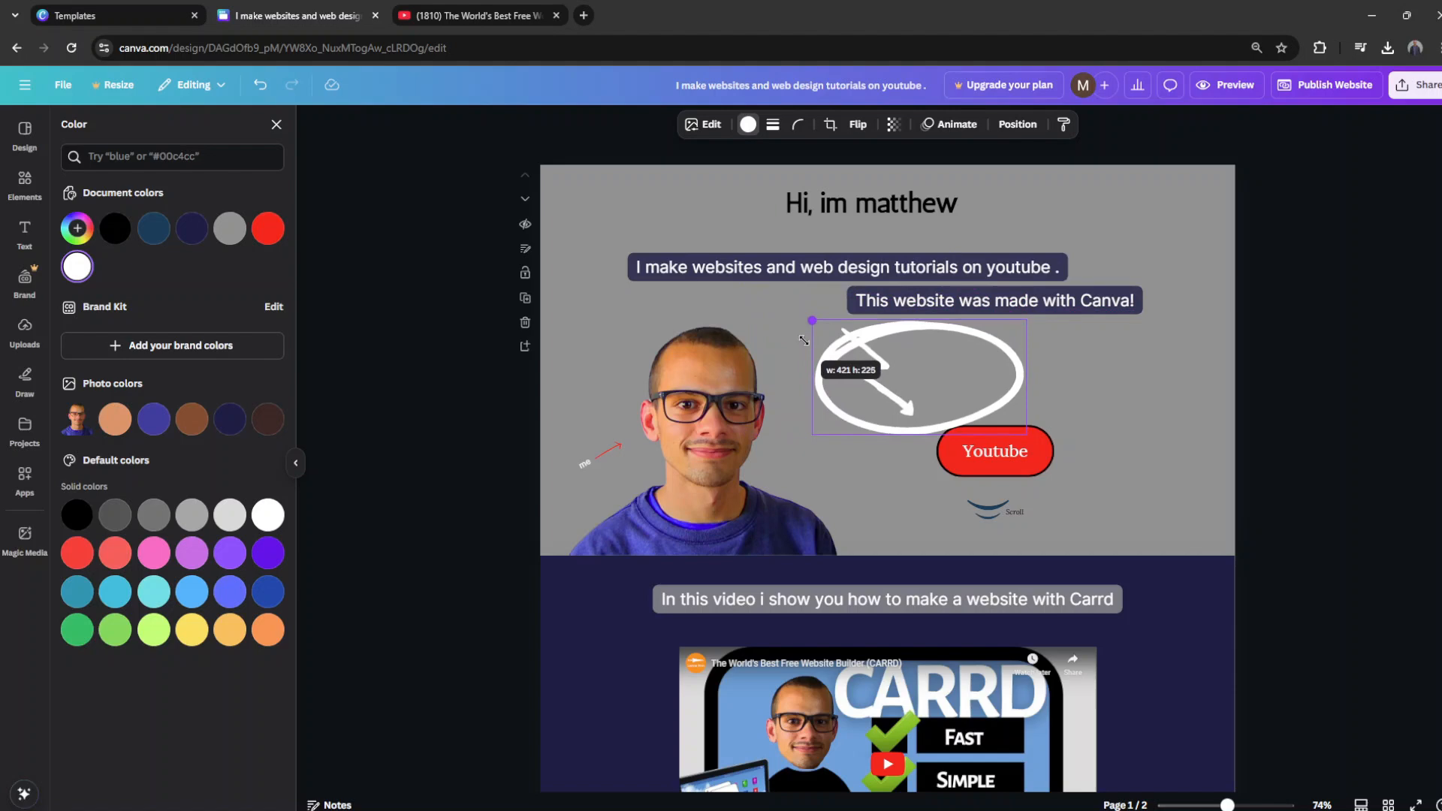
Step: Try fitting a hand-drawn circle around the name in the first page's heading
left_click_drag(869, 399, 901, 218)
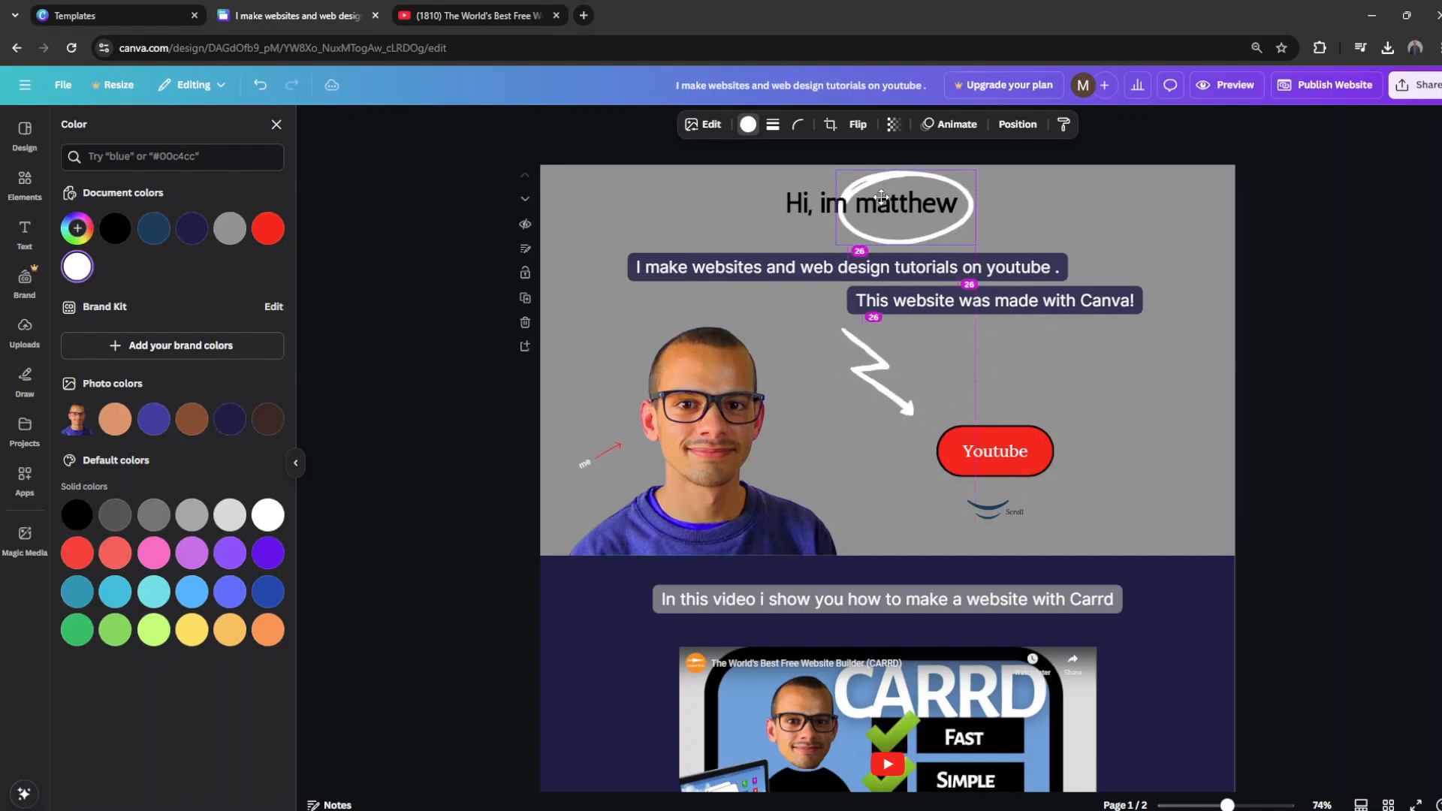
left_click_drag(969, 180, 960, 174)
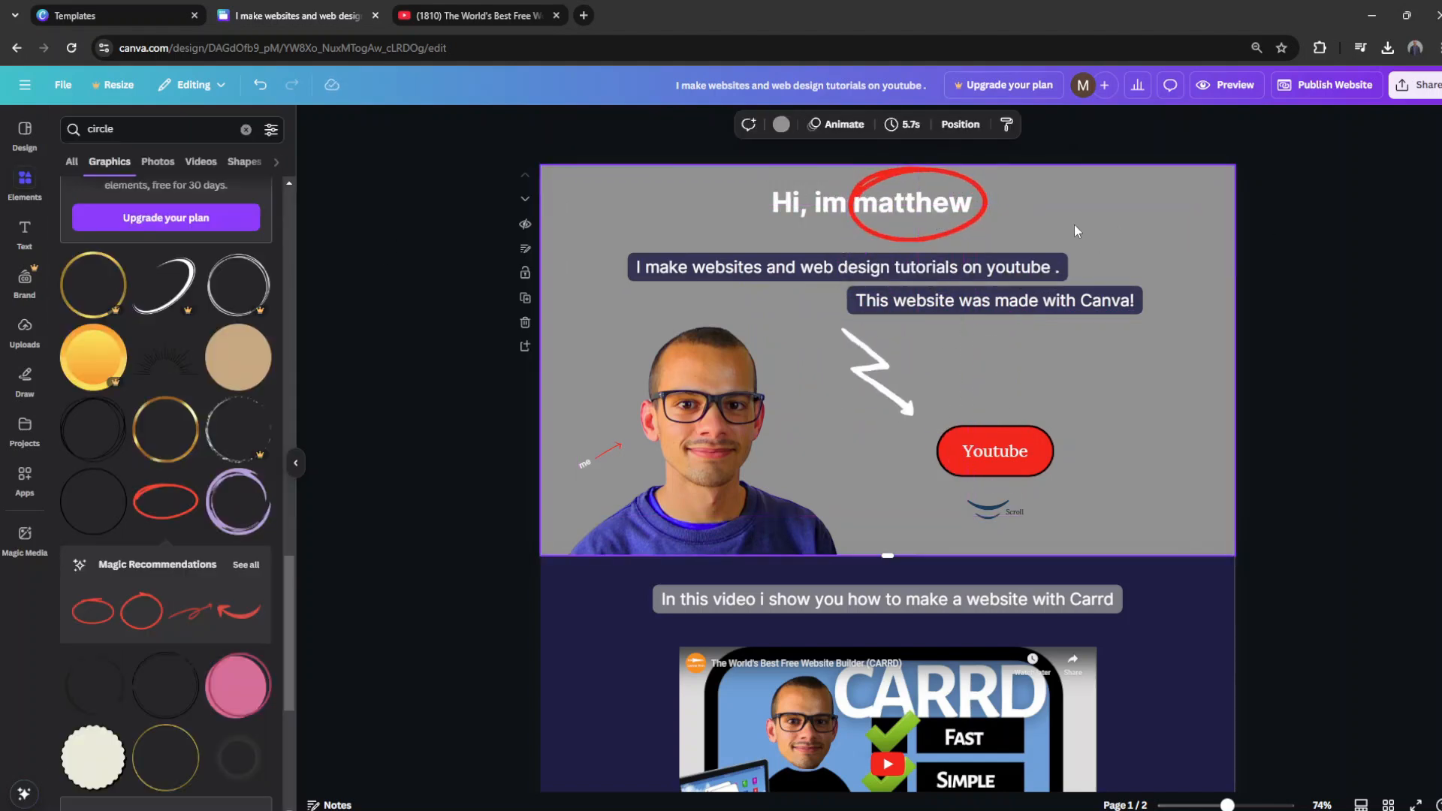
scroll(142, 562, "down", 5)
scroll(143, 562, "down", 4)
mouse_move(962, 245)
left_mouse_down()
mouse_move(985, 231)
mouse_move(967, 258)
left_mouse_up()
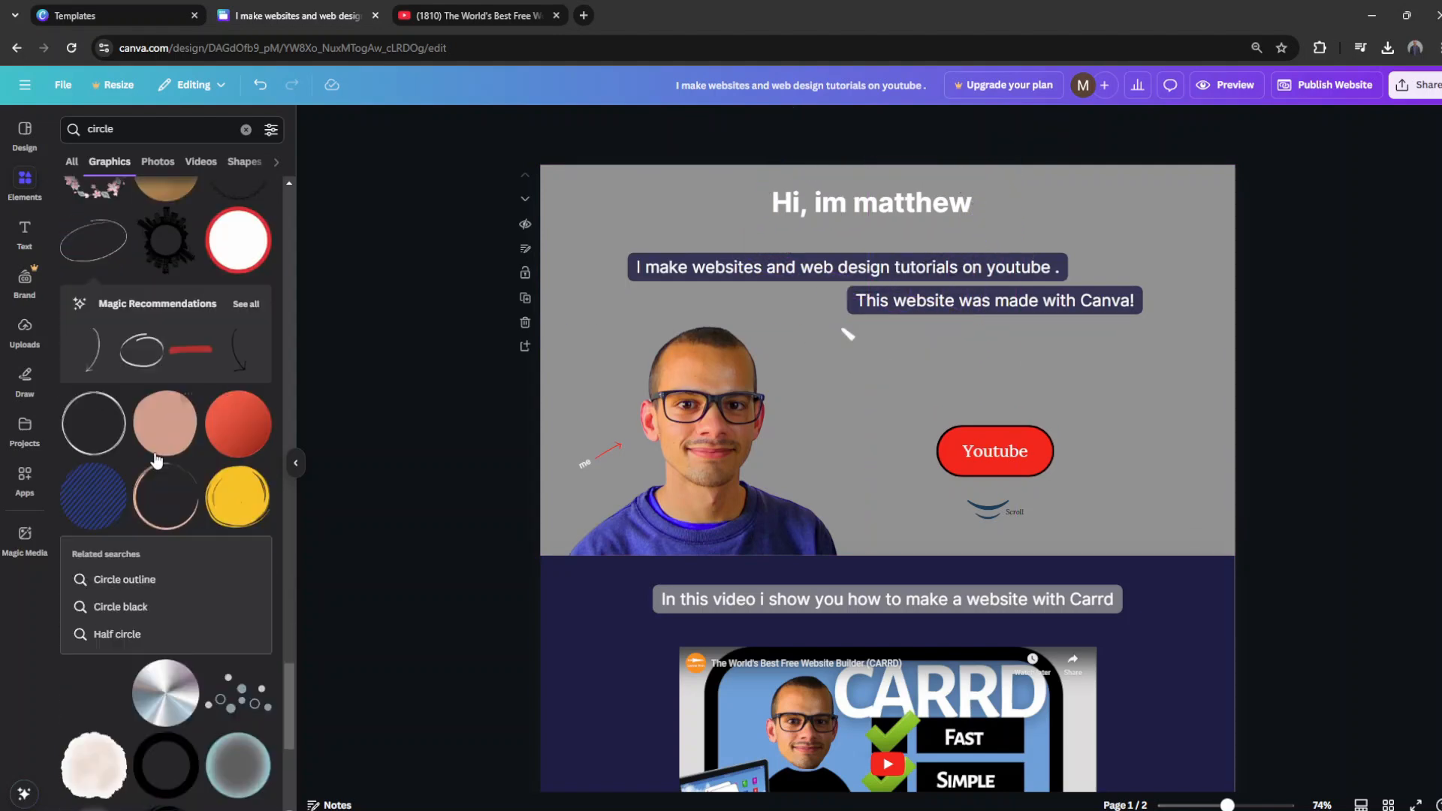
scroll(124, 451, "down", 5)
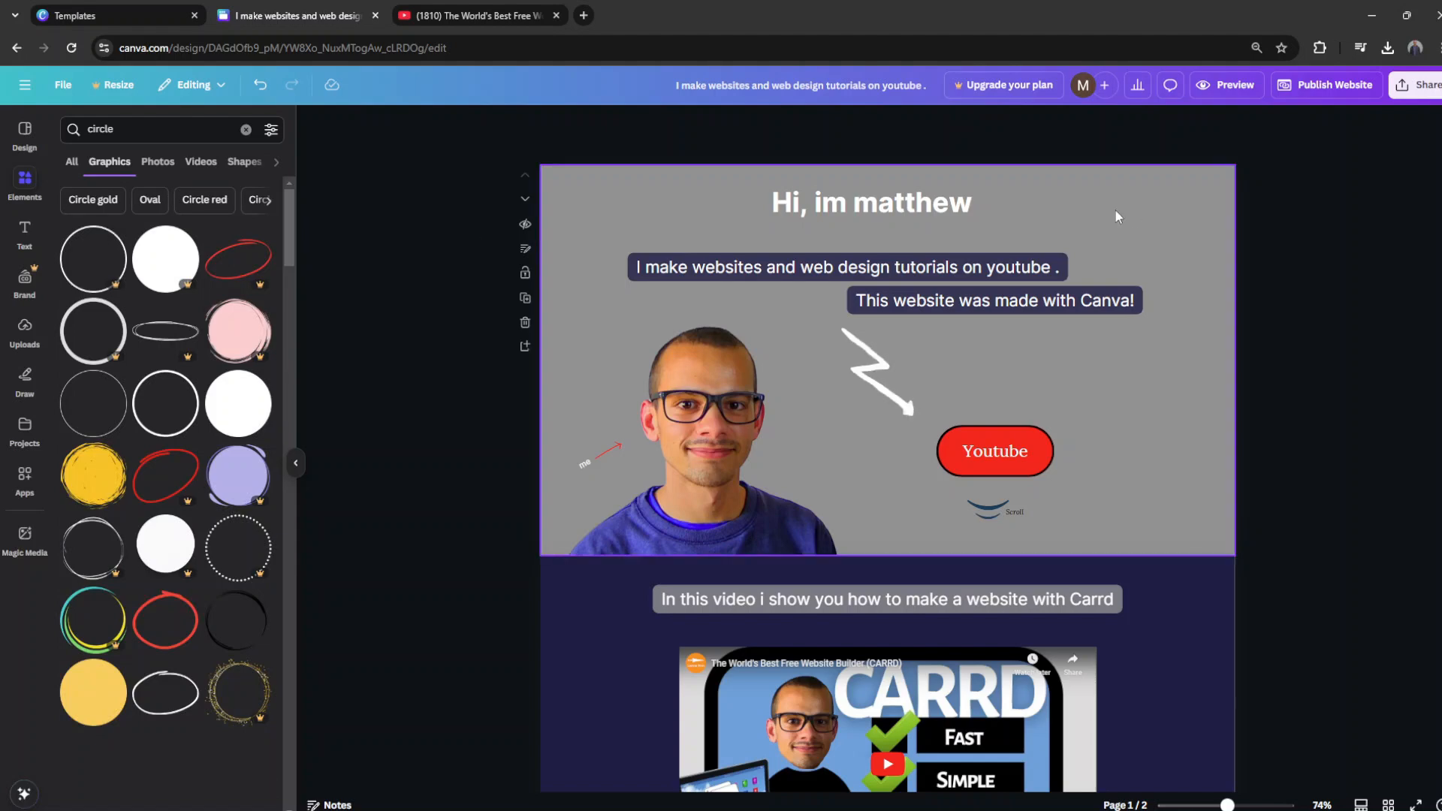
Step: Apply the small "me" label's text style to the greeting heading and keep it centred above the navy labels
left_click(584, 463)
key("ctrl+alt+c")
left_click(841, 203)
left_click_drag(881, 192, 886, 209)
left_click(781, 221)
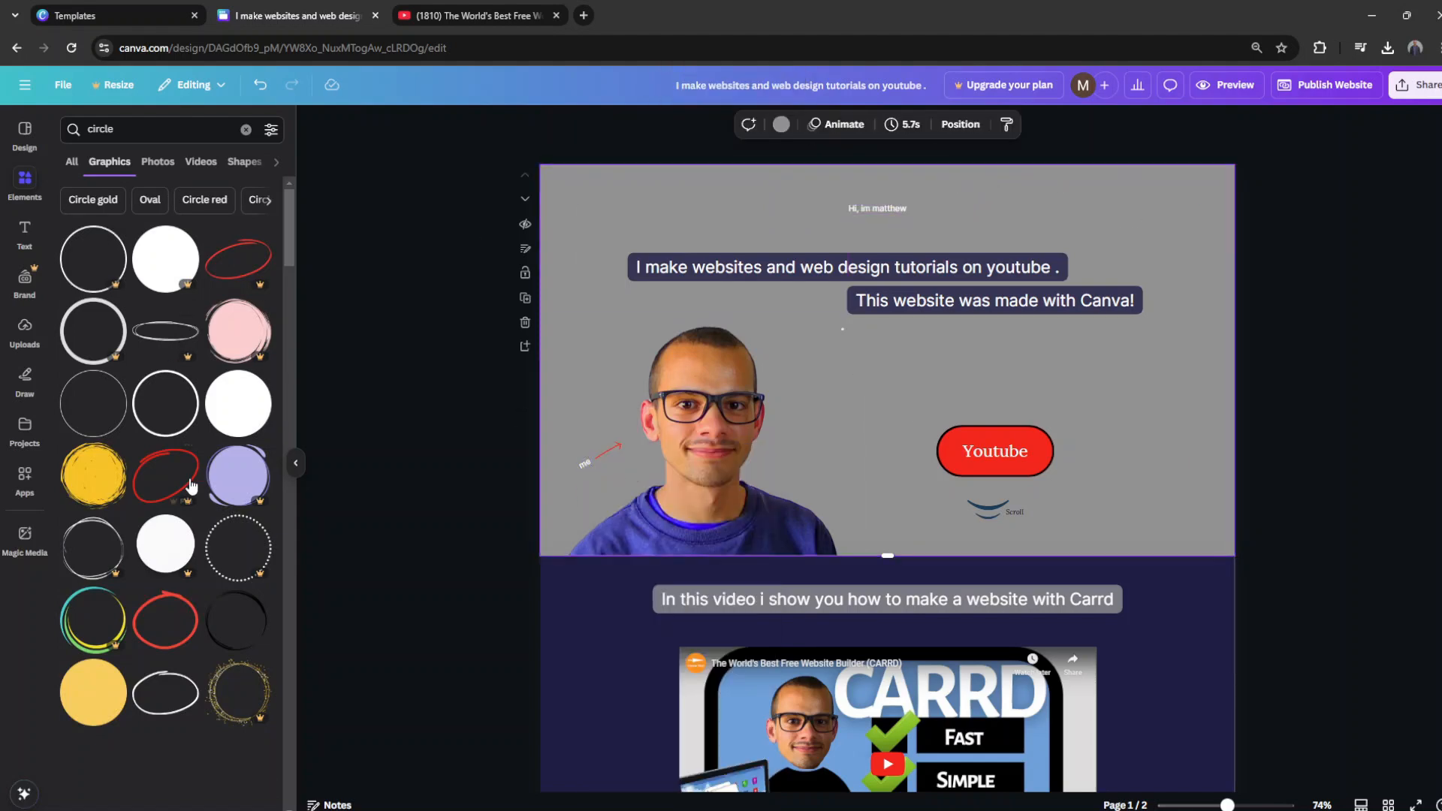
Step: Add a thin hand-drawn ellipse from the circle graphics, colour it white and place it around the greeting
scroll(184, 450, "down", 4)
left_click(879, 372)
left_click(429, 391)
scroll(201, 413, "down", 7)
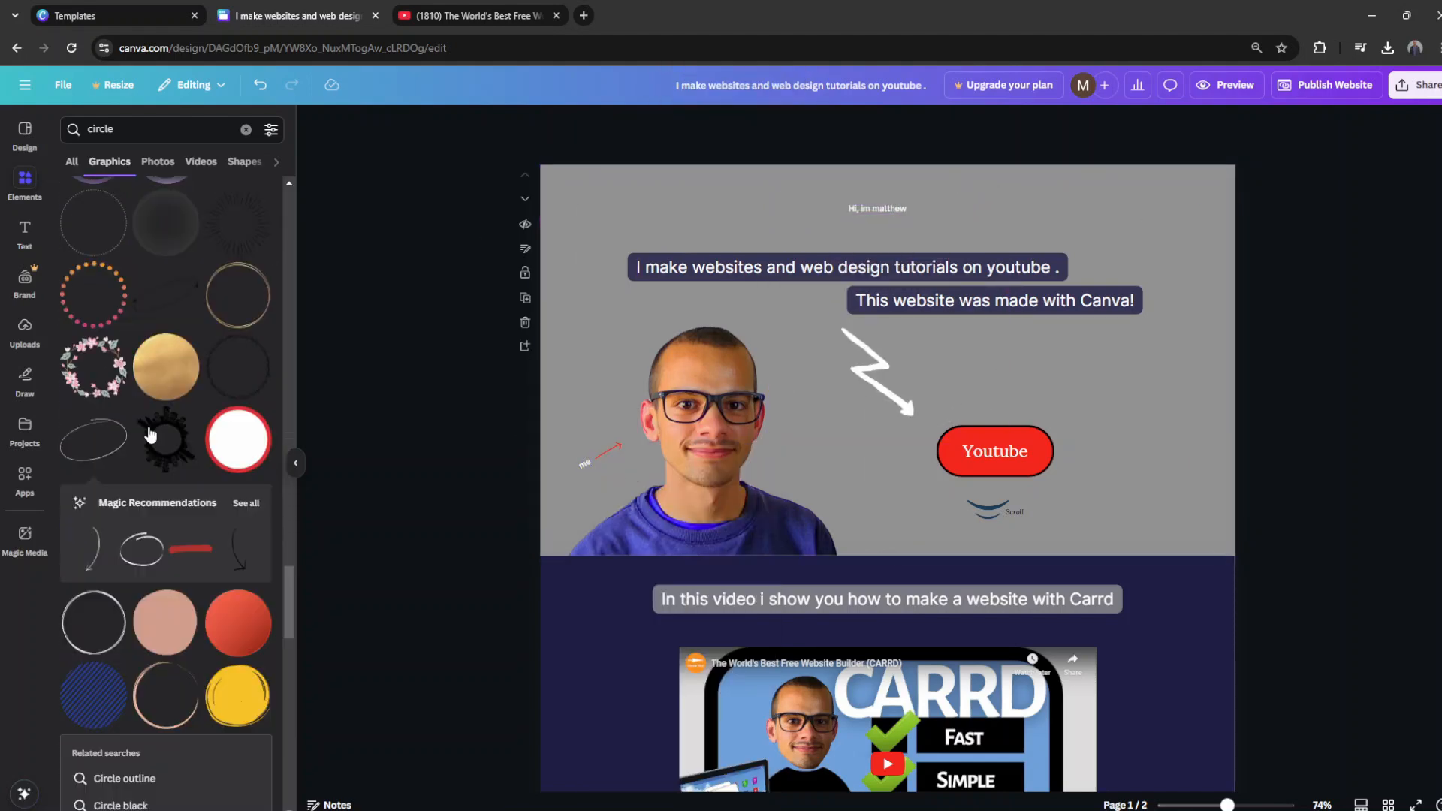
left_click(151, 429)
left_click(748, 124)
left_click(115, 267)
left_click(921, 219)
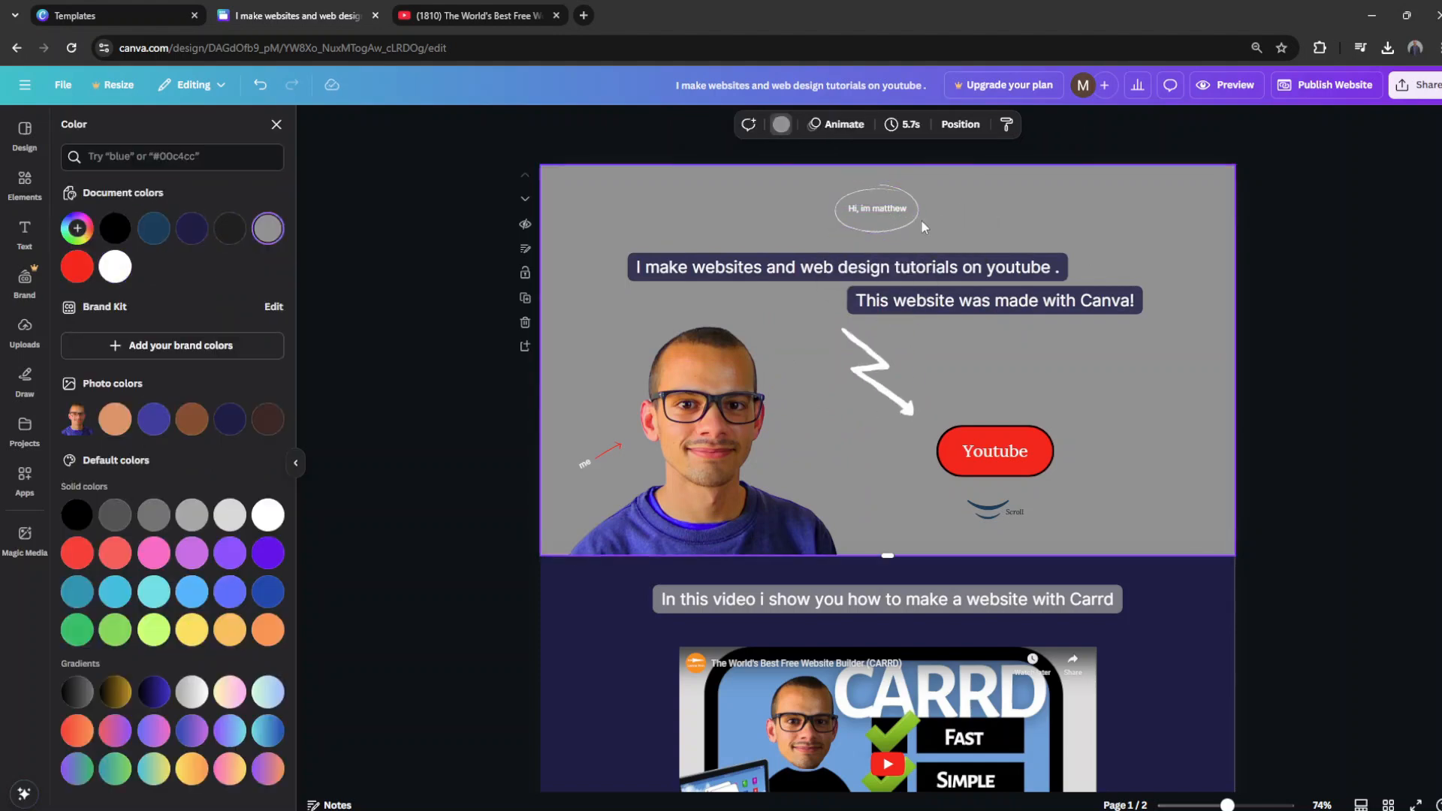
Step: Recolour the small arrow beside the "me" label white
scroll(932, 270, "down", 3)
scroll(752, 375, "up", 3)
scroll(878, 217, "down", 1)
left_click(607, 420)
left_click(115, 267)
scroll(901, 420, "down", 5)
left_click(977, 418)
scroll(1255, 434, "up", 3)
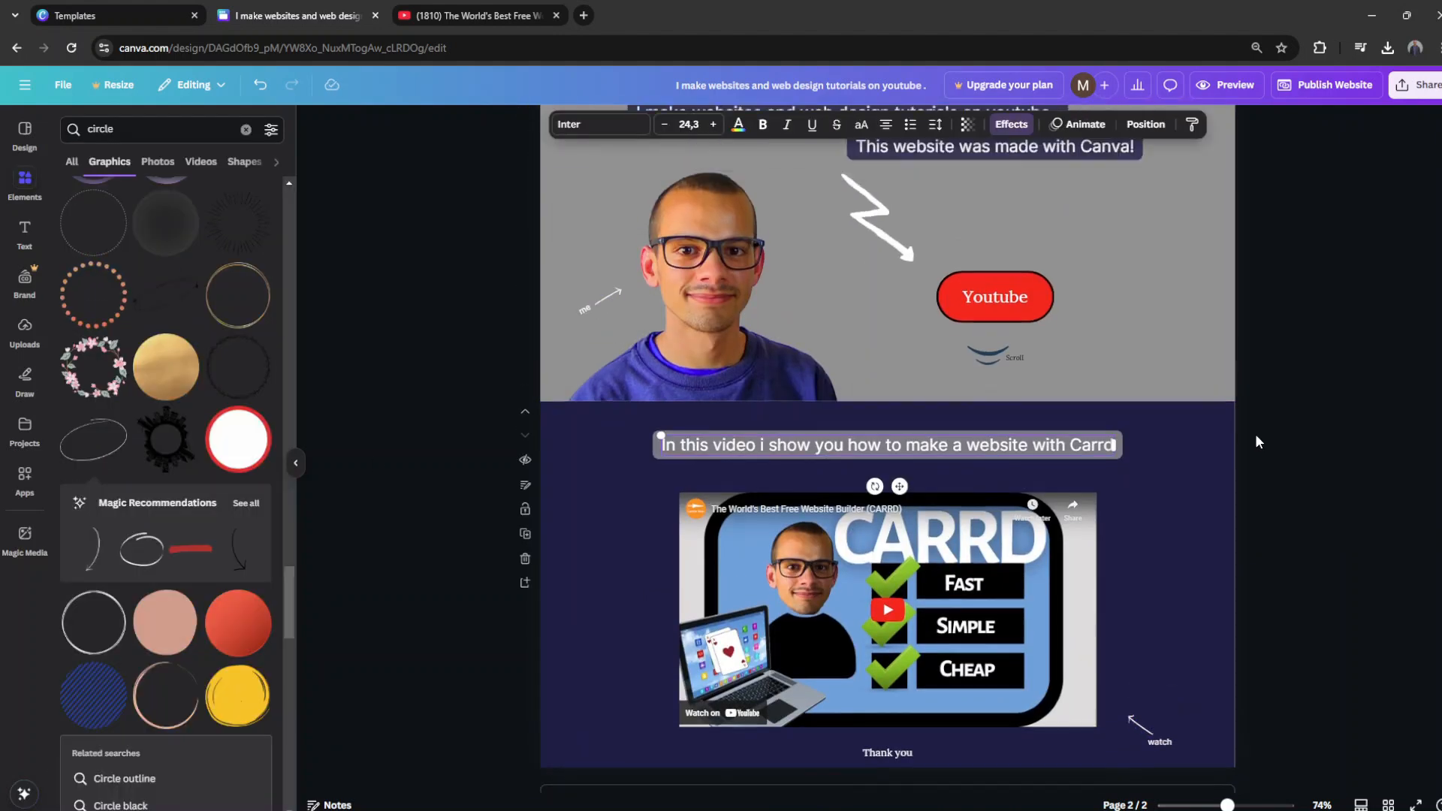
Step: Replace the closing line below the second page's video with a centred copy of the "me" label reading "Thank you"
scroll(1202, 300, "down", 3)
left_click(584, 279)
key("ctrl+c")
left_click(640, 696)
key("ctrl+v")
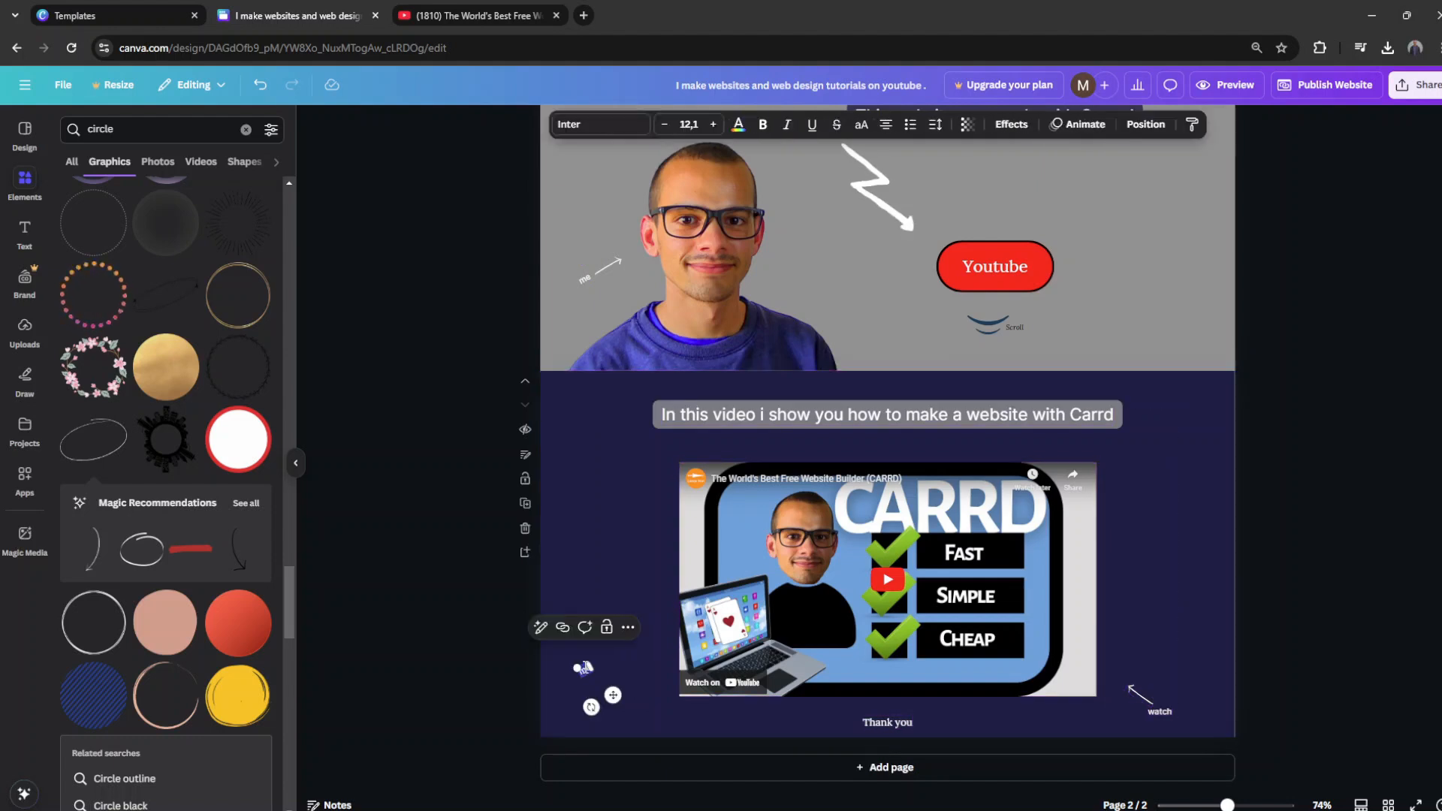
left_click_drag(614, 695, 888, 766)
left_click(544, 708)
left_click_drag(947, 737, 885, 742)
left_click(819, 639)
left_click(577, 624)
scroll(577, 624, "up", 3)
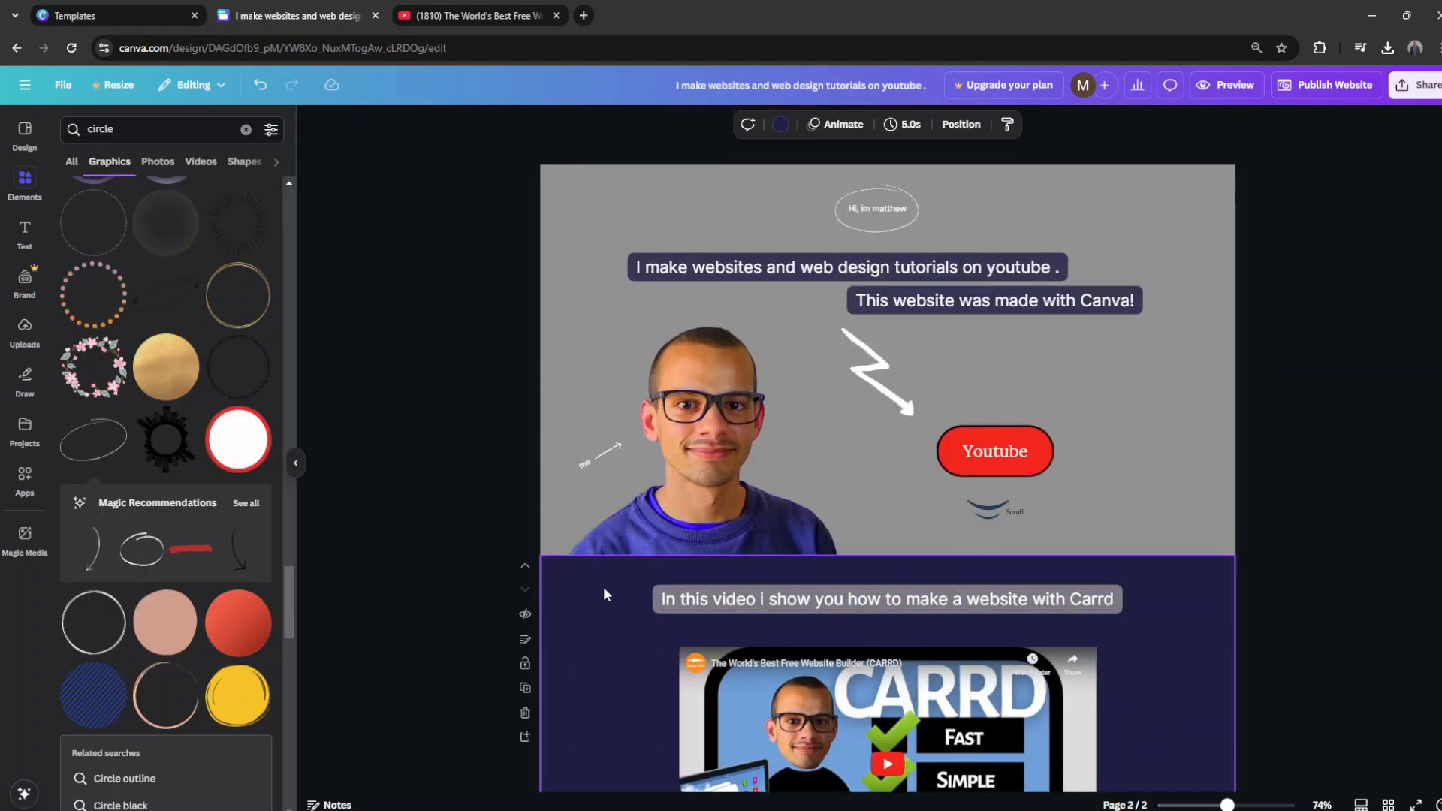
Step: Make both navy label texts on the first page bold
left_click(661, 267)
left_click(763, 124)
left_click(982, 305)
left_click(762, 125)
left_click(594, 356)
Step: Change the font of the Youtube button's text to Inter
left_click(995, 451)
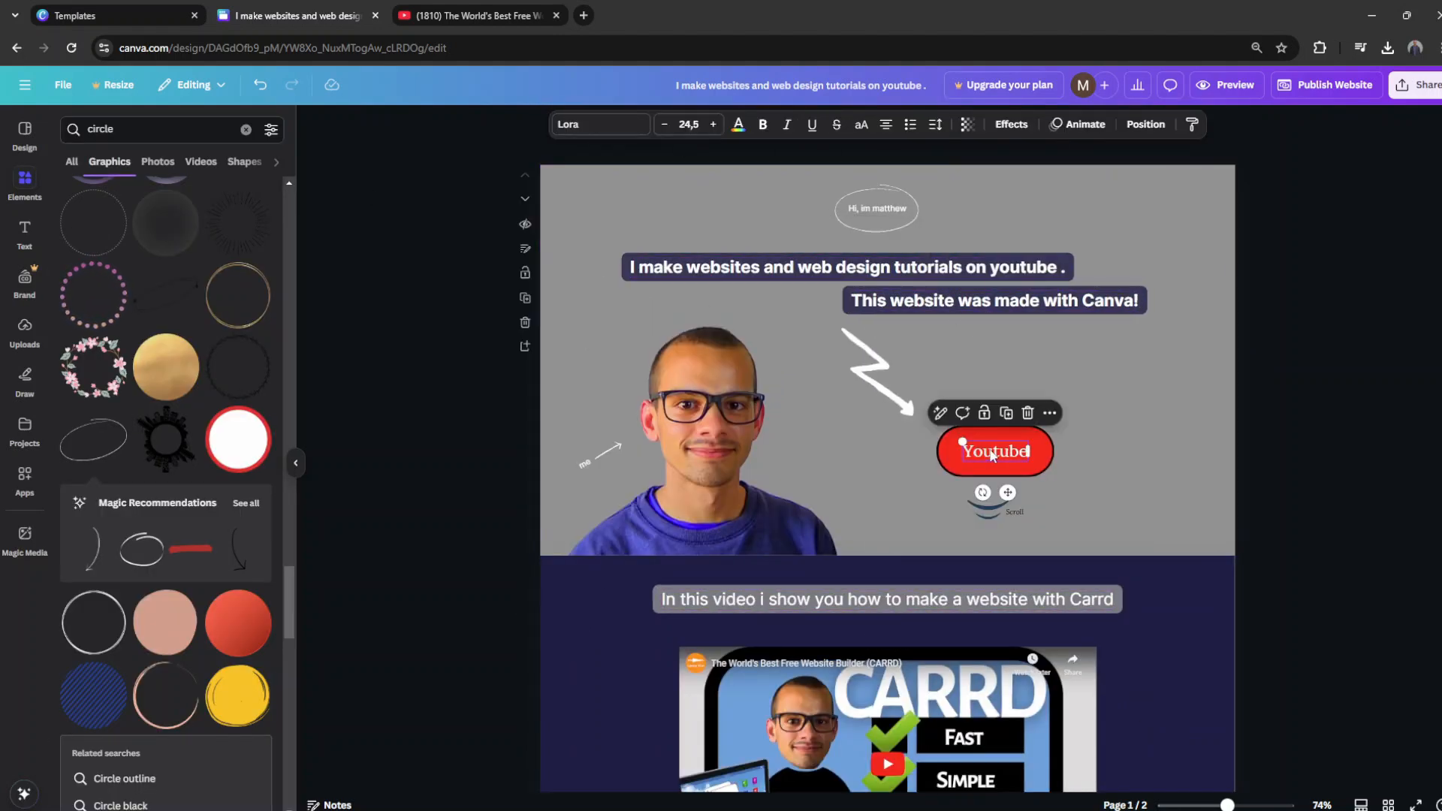
left_click(607, 125)
left_click(134, 262)
left_click(422, 430)
Step: Make the caption above the second page's video bold
scroll(905, 465, "down", 2)
left_click(903, 465)
left_click(762, 125)
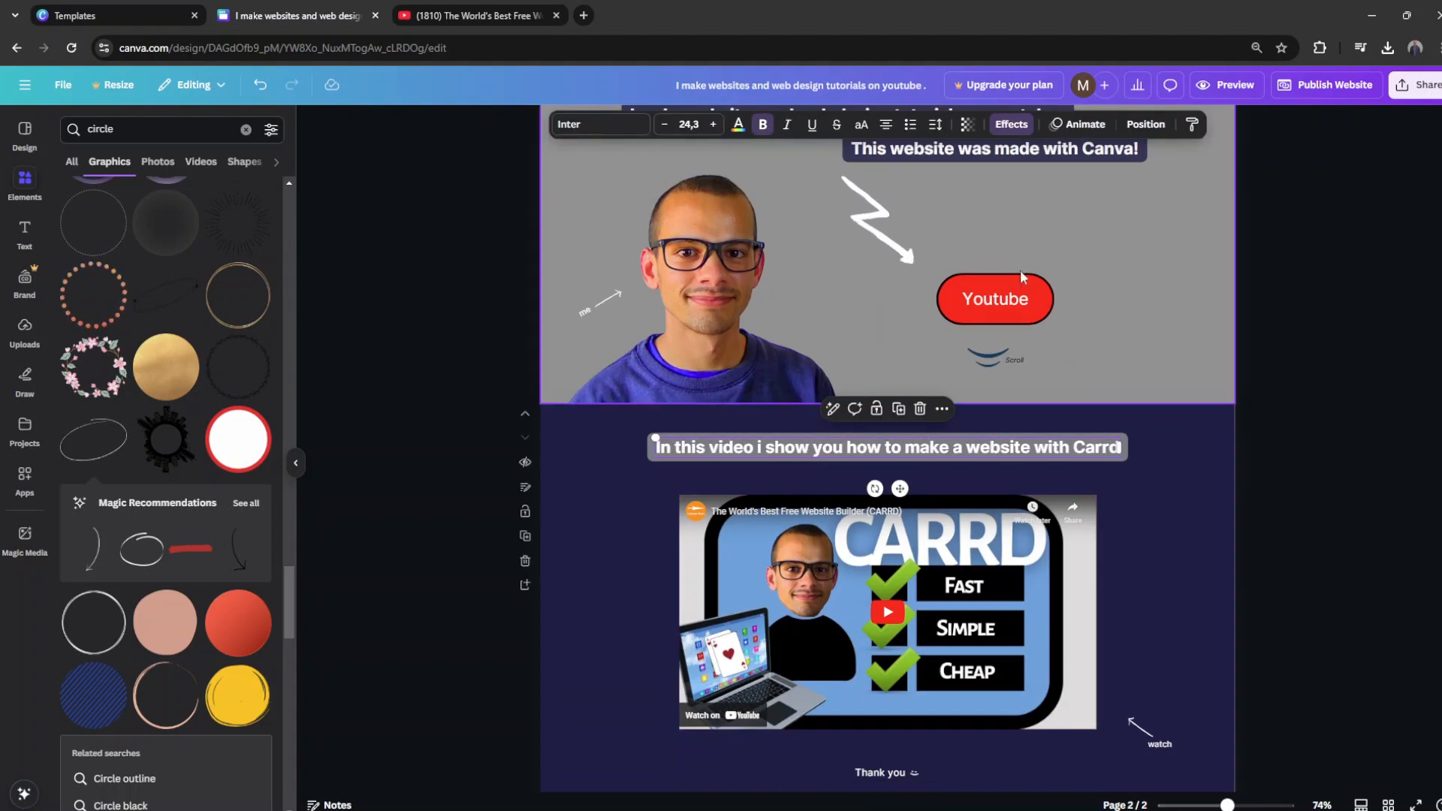
left_click(1232, 451)
scroll(1228, 450, "up", 2)
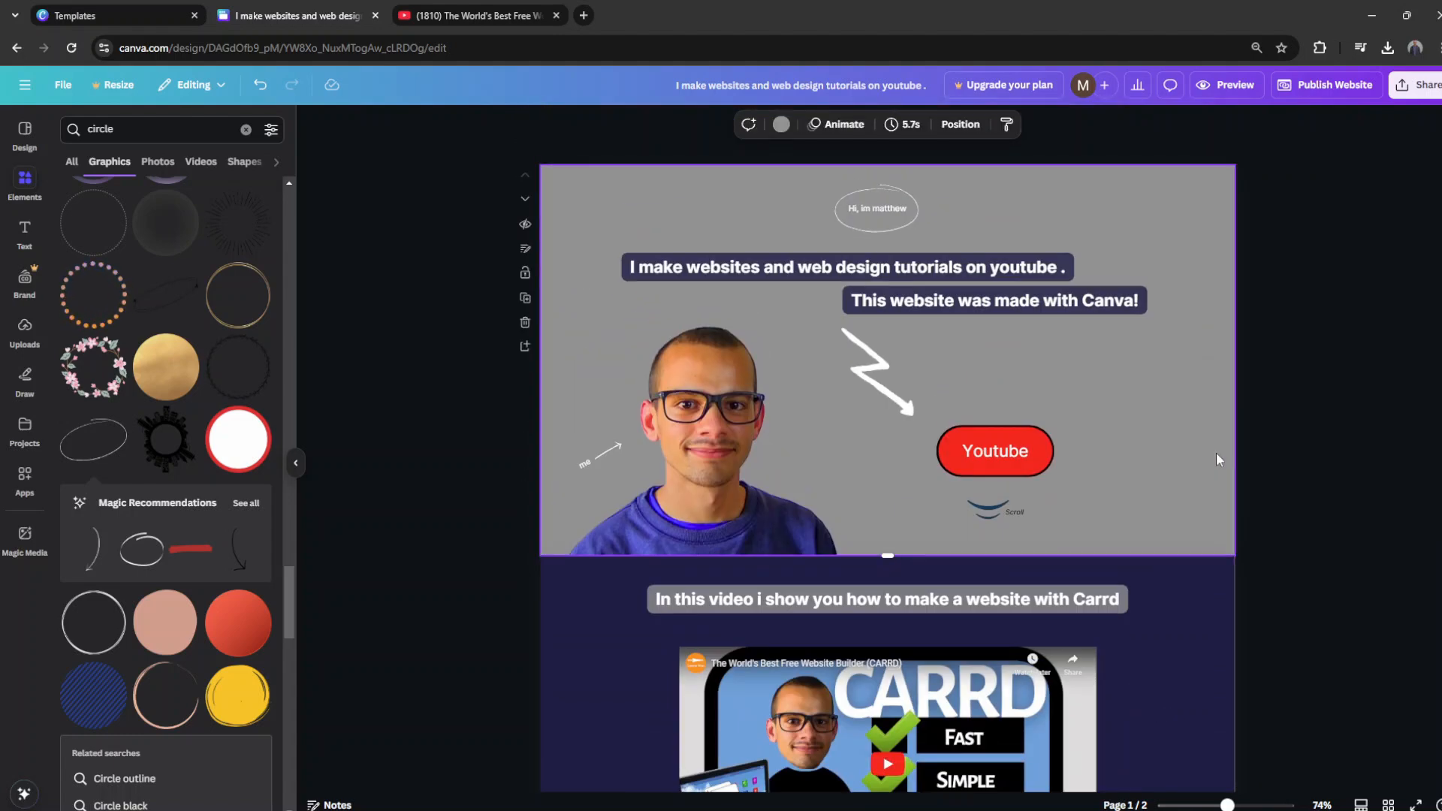
Step: Preview the restyled website on the desktop layout and return to the editor
left_click(1202, 85)
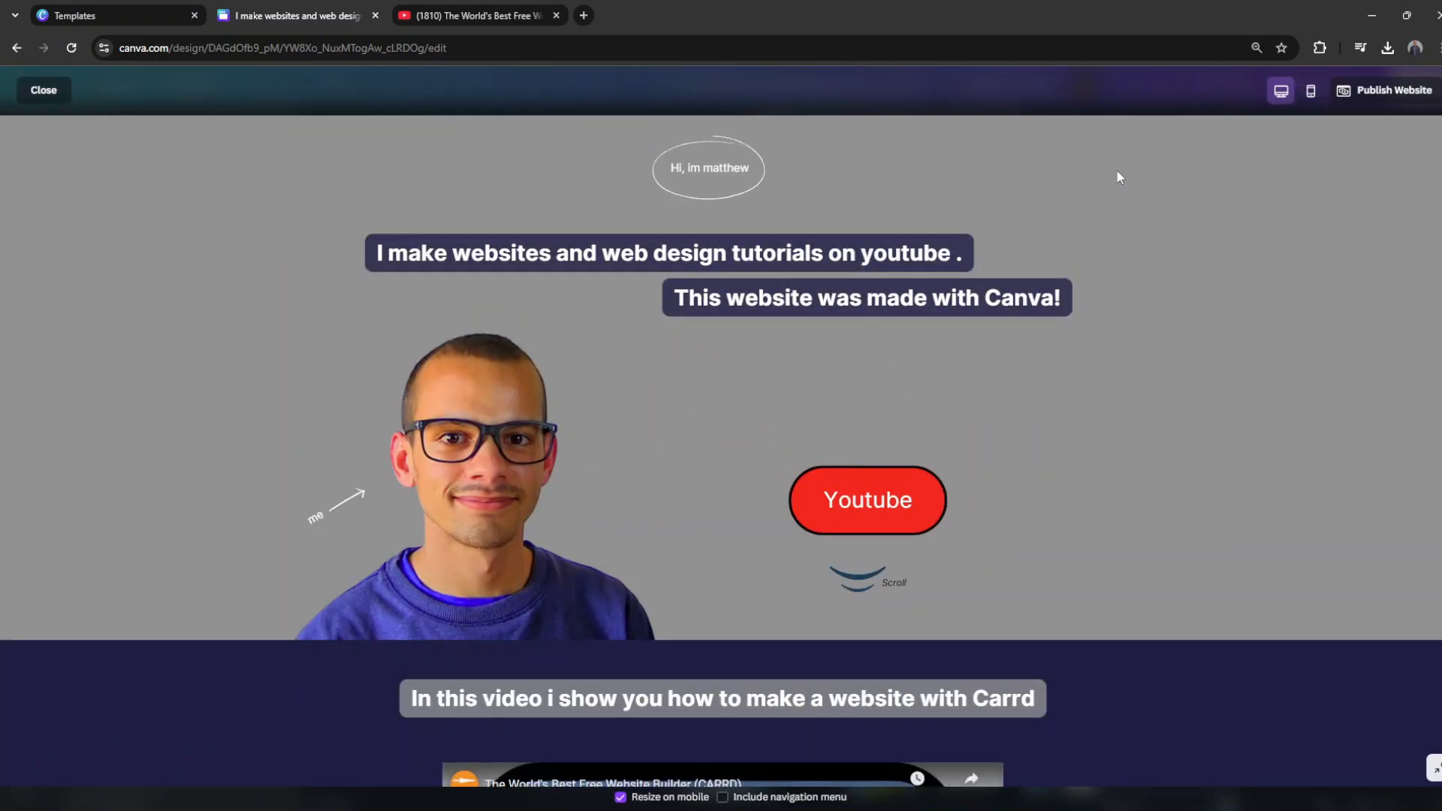
scroll(1098, 190, "down", 5)
left_click(64, 99)
Step: Switch to YouTube, dismiss the share dialog, open the video creator's channel page and copy its address
left_click(458, 18)
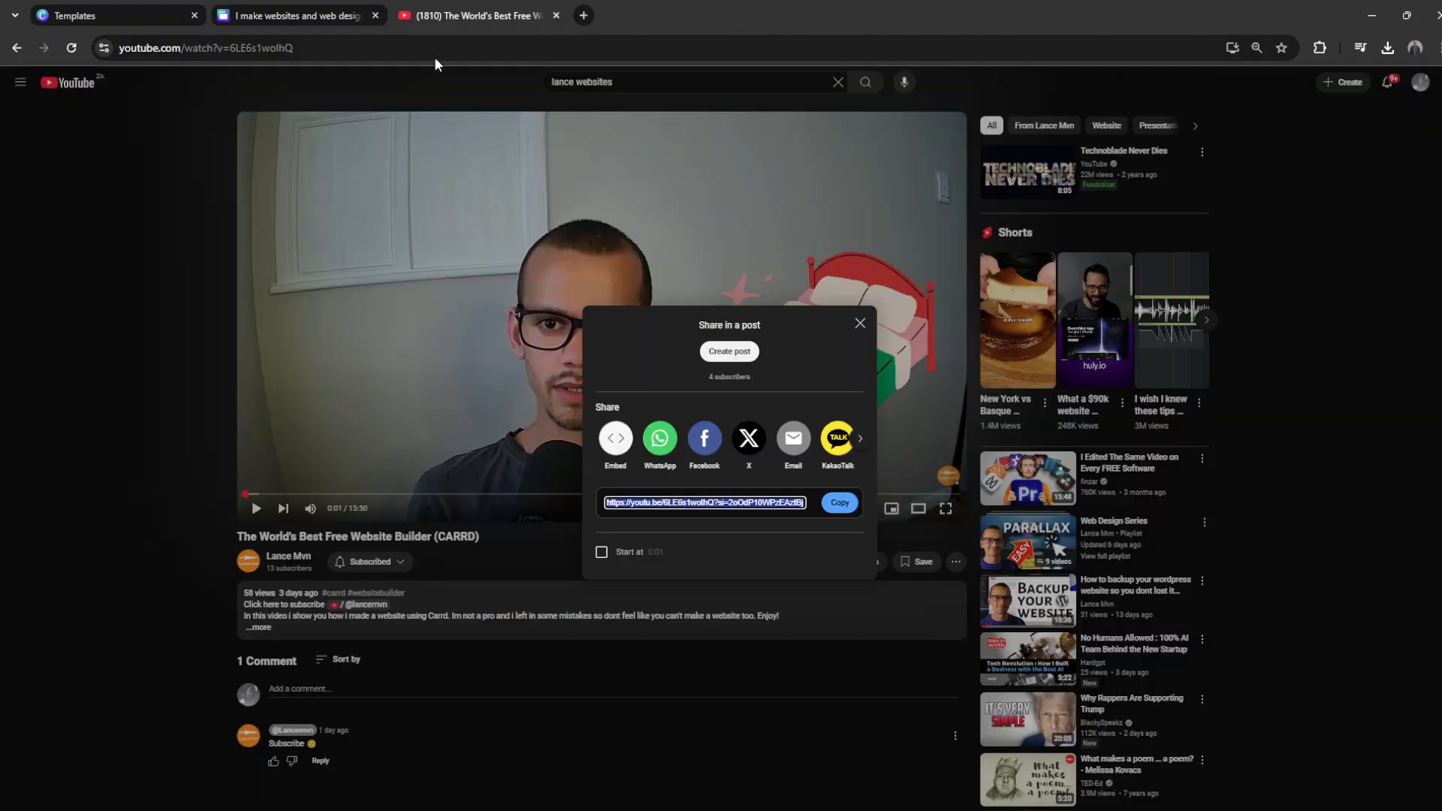
left_click(719, 623)
left_click(285, 556)
left_click_drag(278, 50, 106, 49)
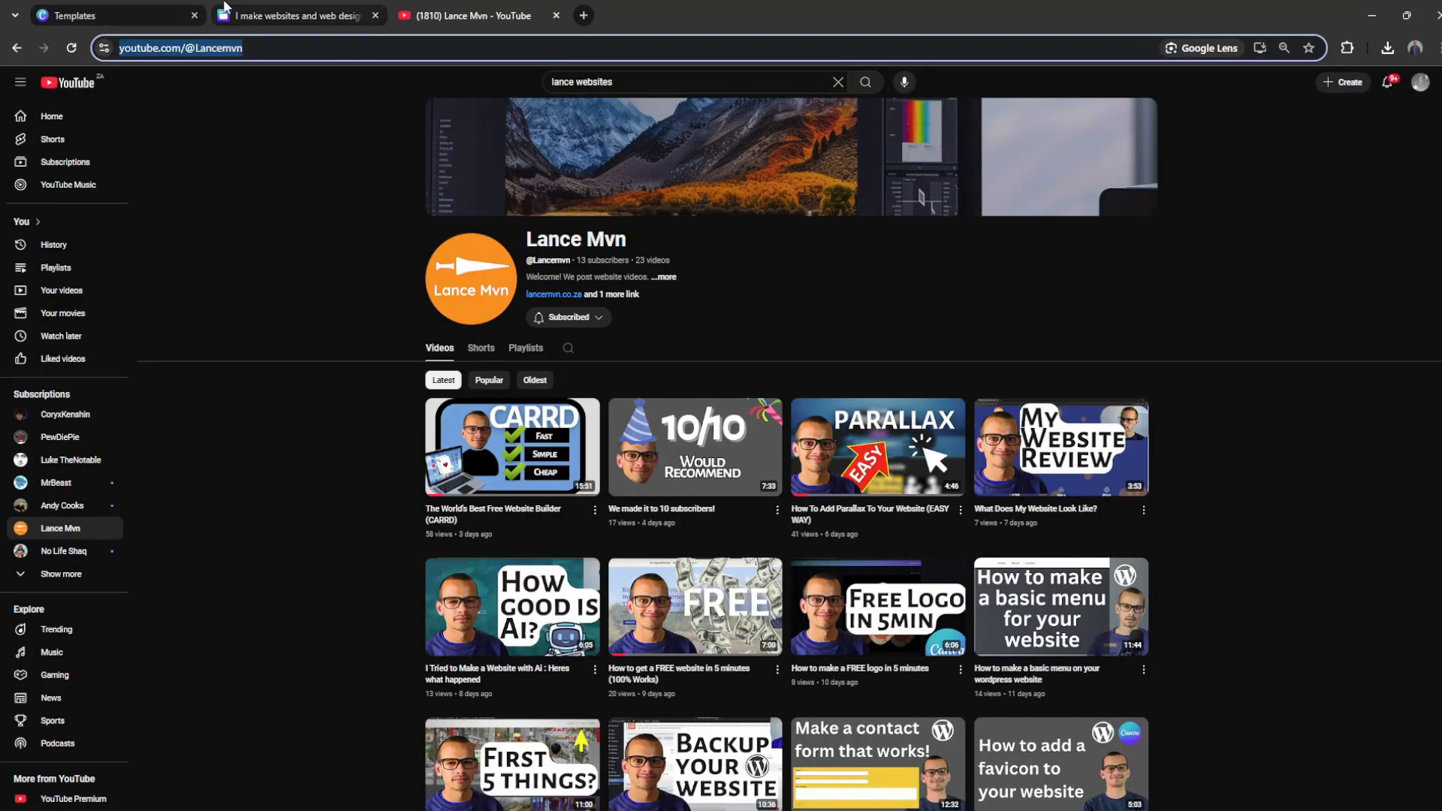
Step: Return to Canva, link the Youtube button's text to the copied channel address and remove its underline
left_click(278, 15)
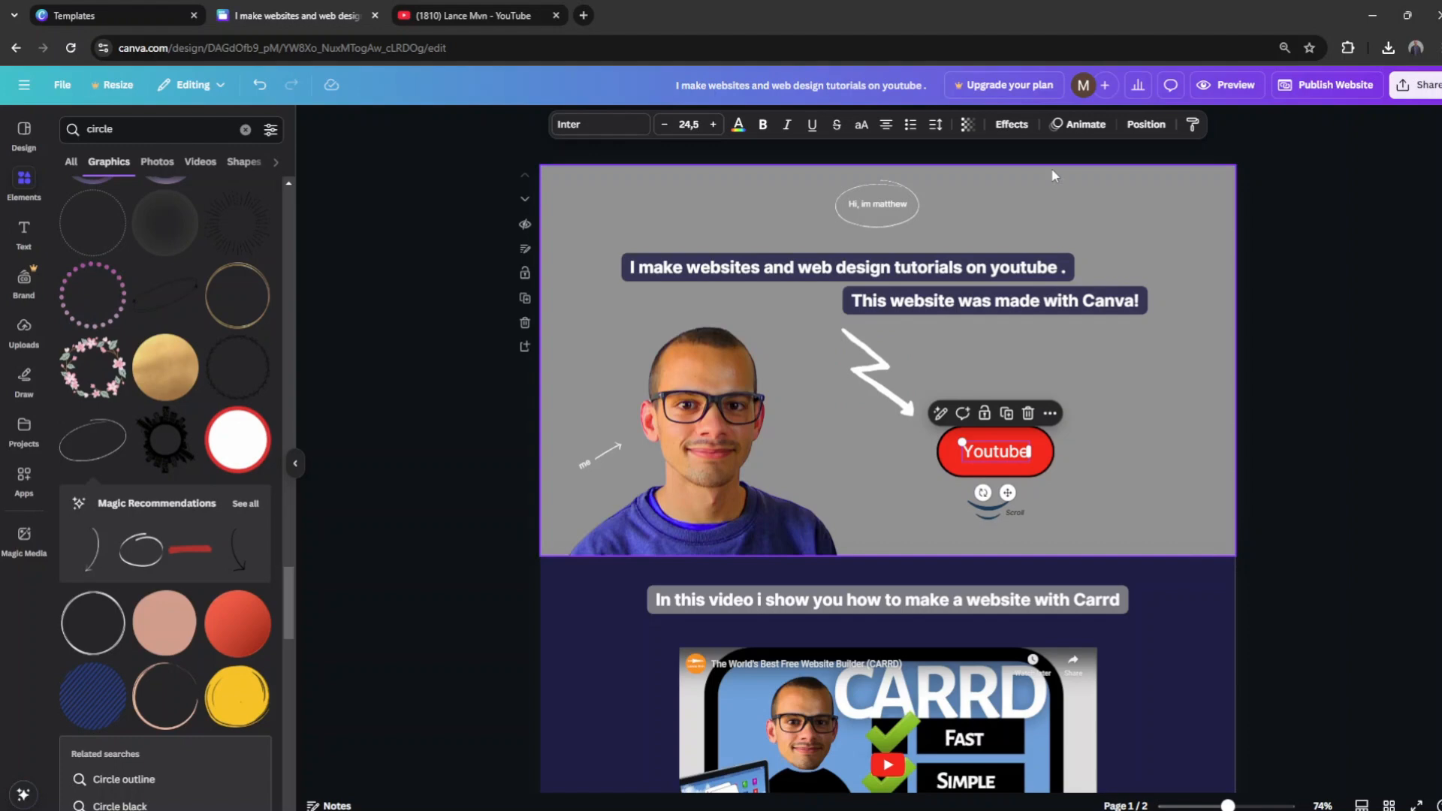
left_click(1049, 413)
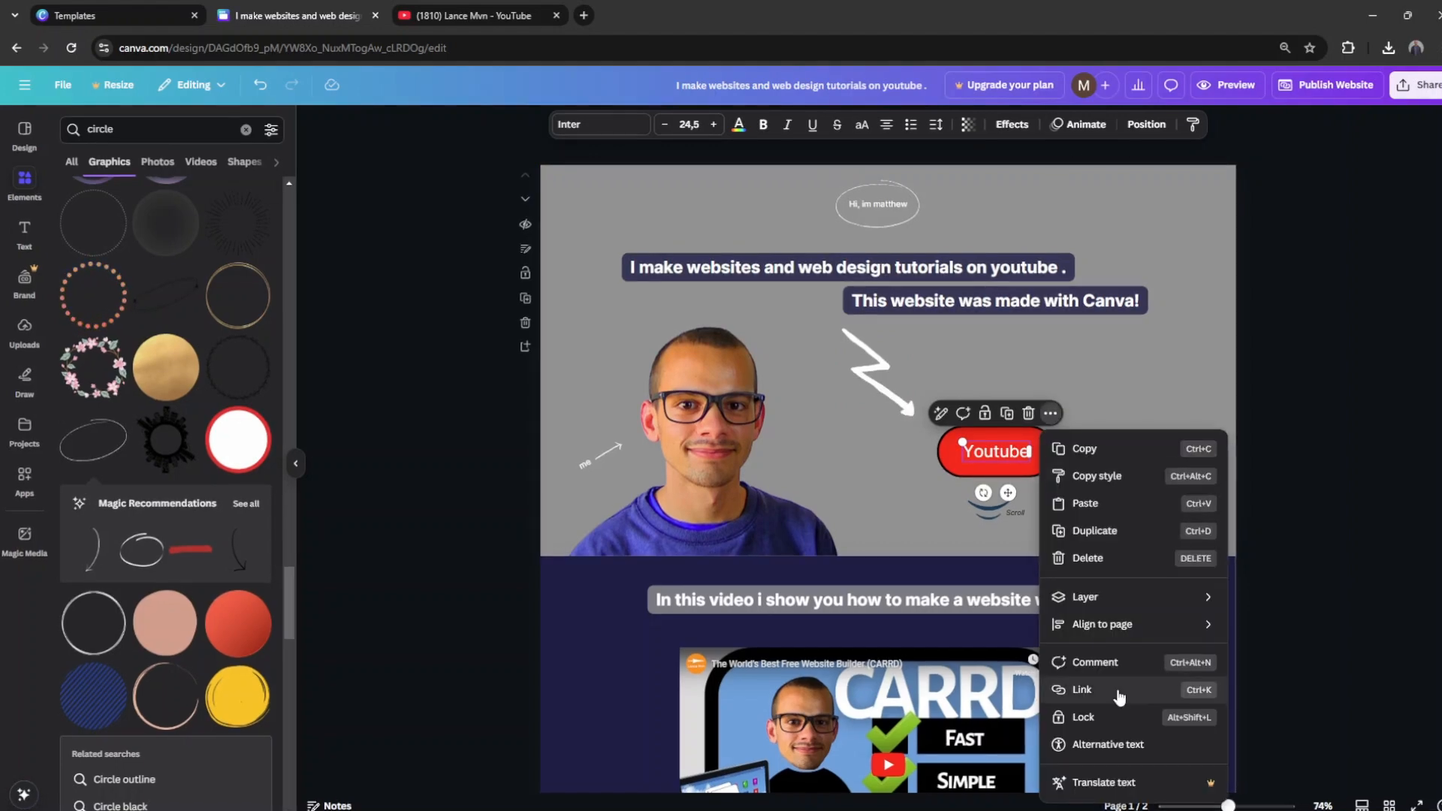
left_click(1120, 690)
key("ctrl+v")
left_click(1238, 569)
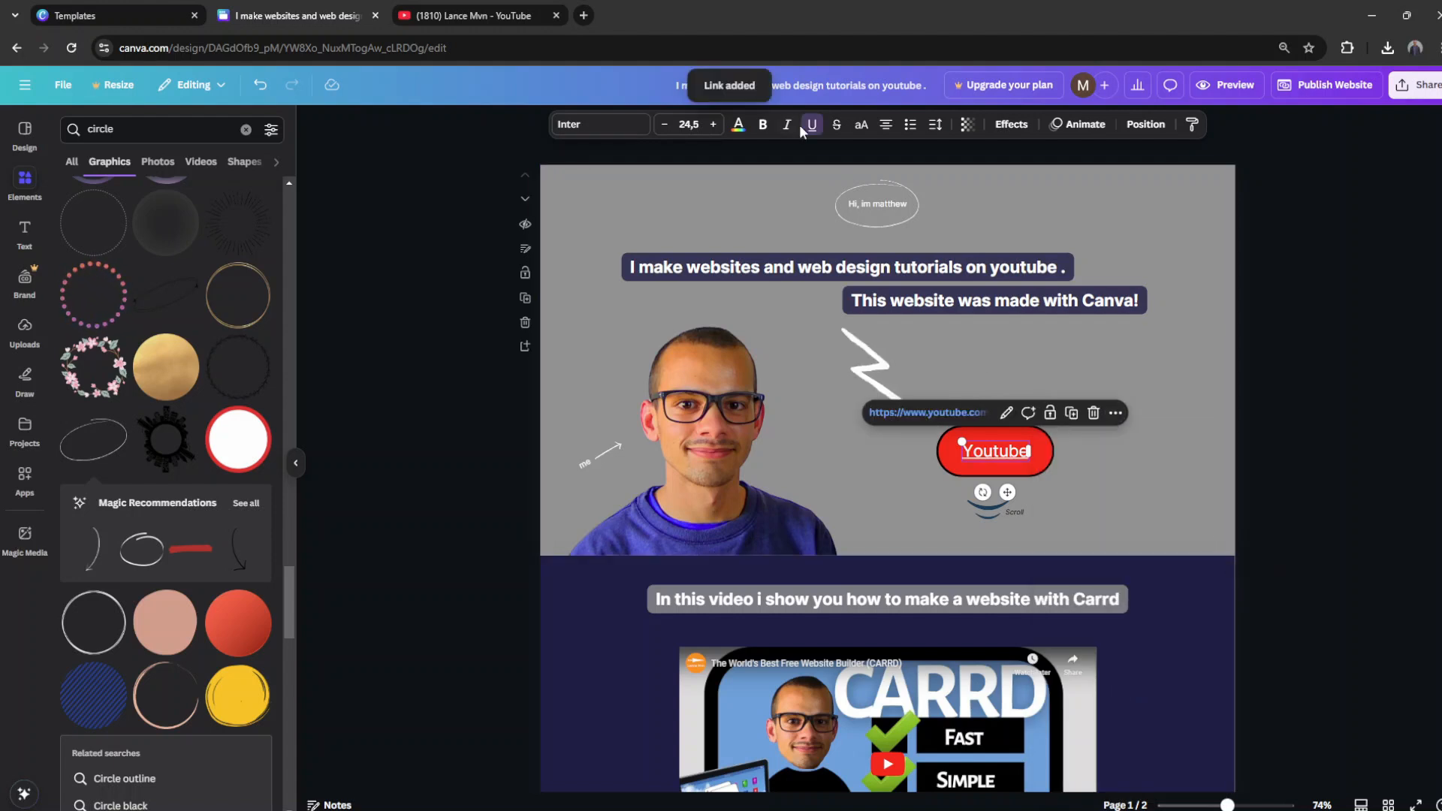
Step: Link the red button shape behind the Youtube text to the same channel address
left_click(1025, 469)
left_click(1037, 394)
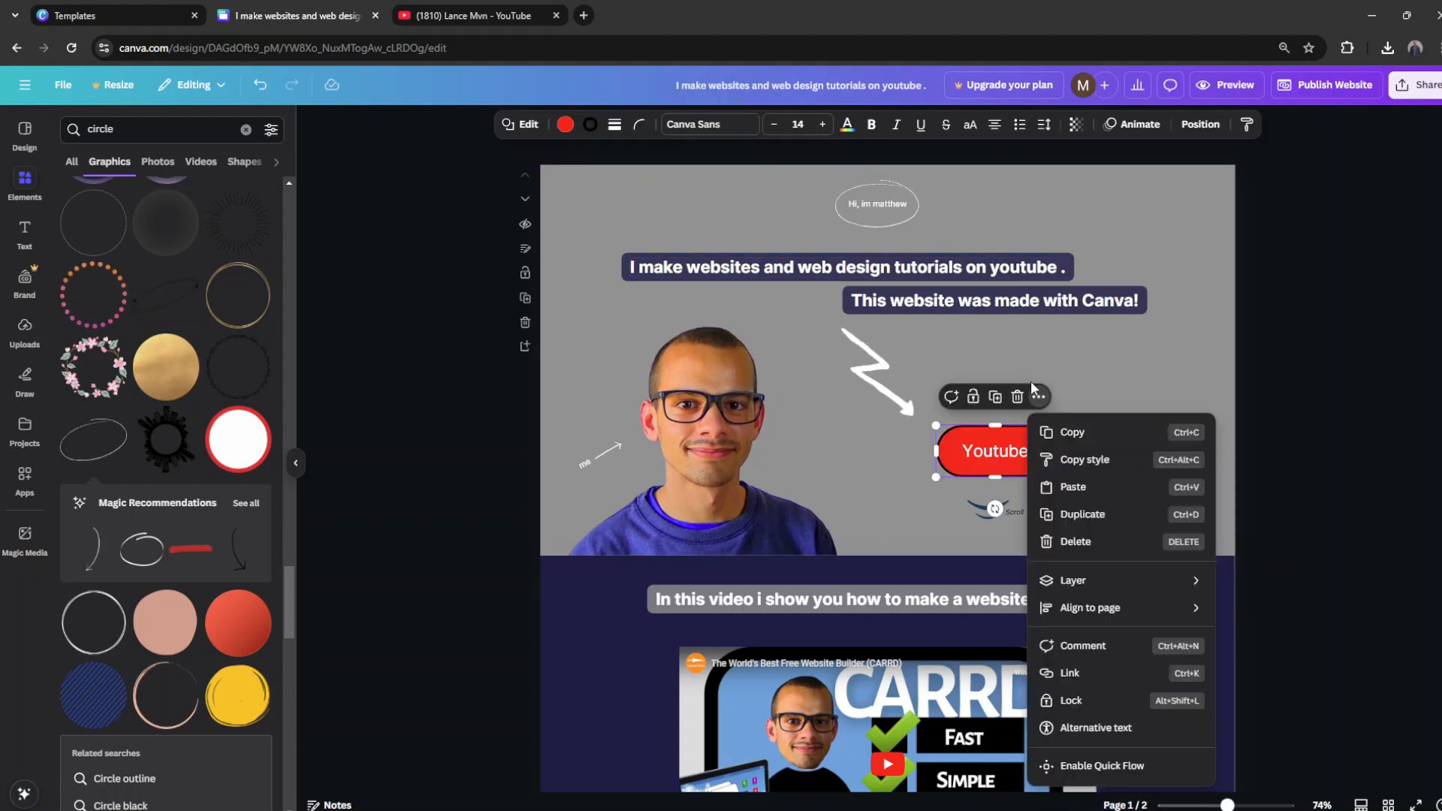
left_click(1070, 673)
key("ctrl+v")
left_click(1227, 555)
left_click(1397, 134)
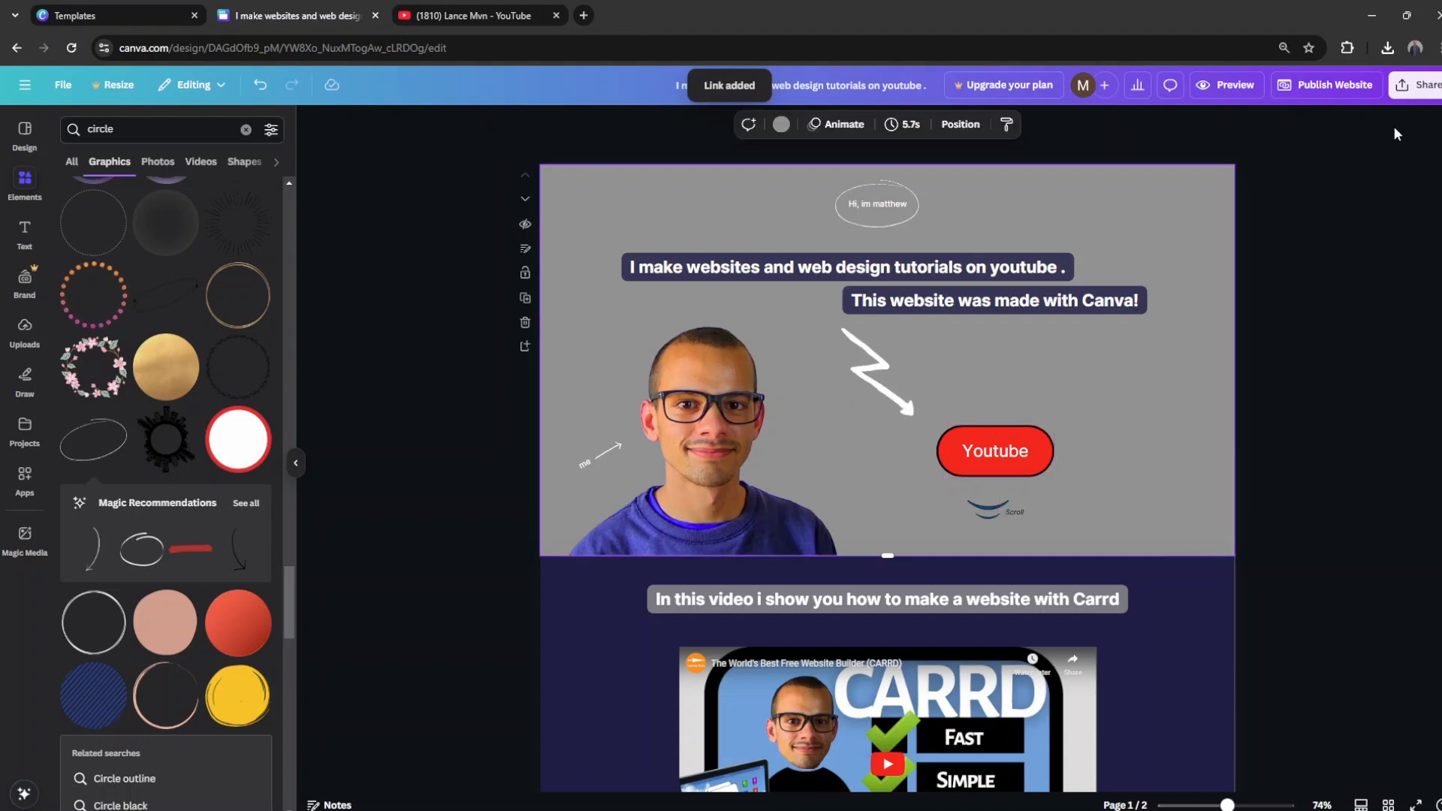
Step: Preview the website, test the Youtube button's link to the channel page, and review both page sections
left_click(1232, 85)
left_click(871, 495)
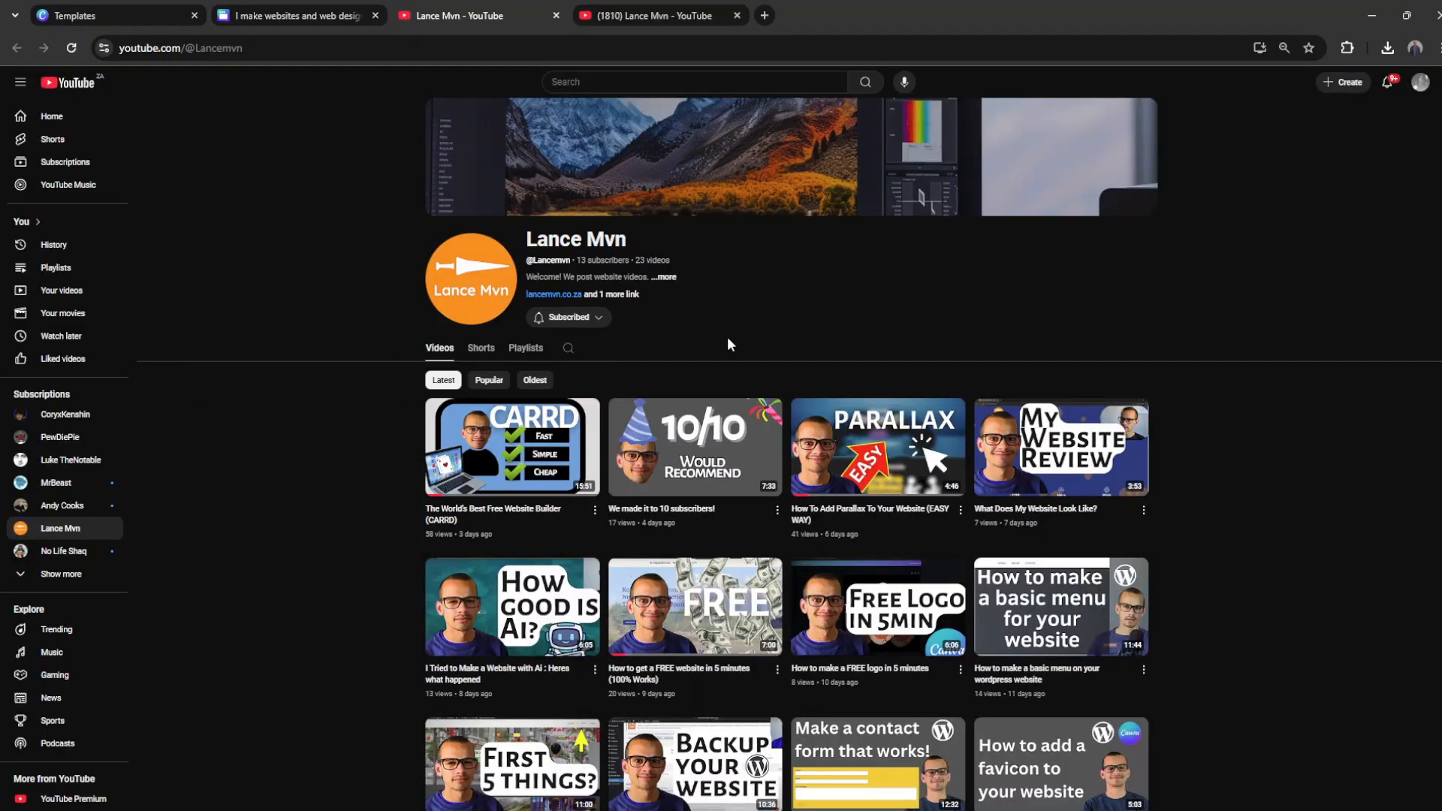
left_click(556, 15)
left_click(869, 498)
left_click(554, 16)
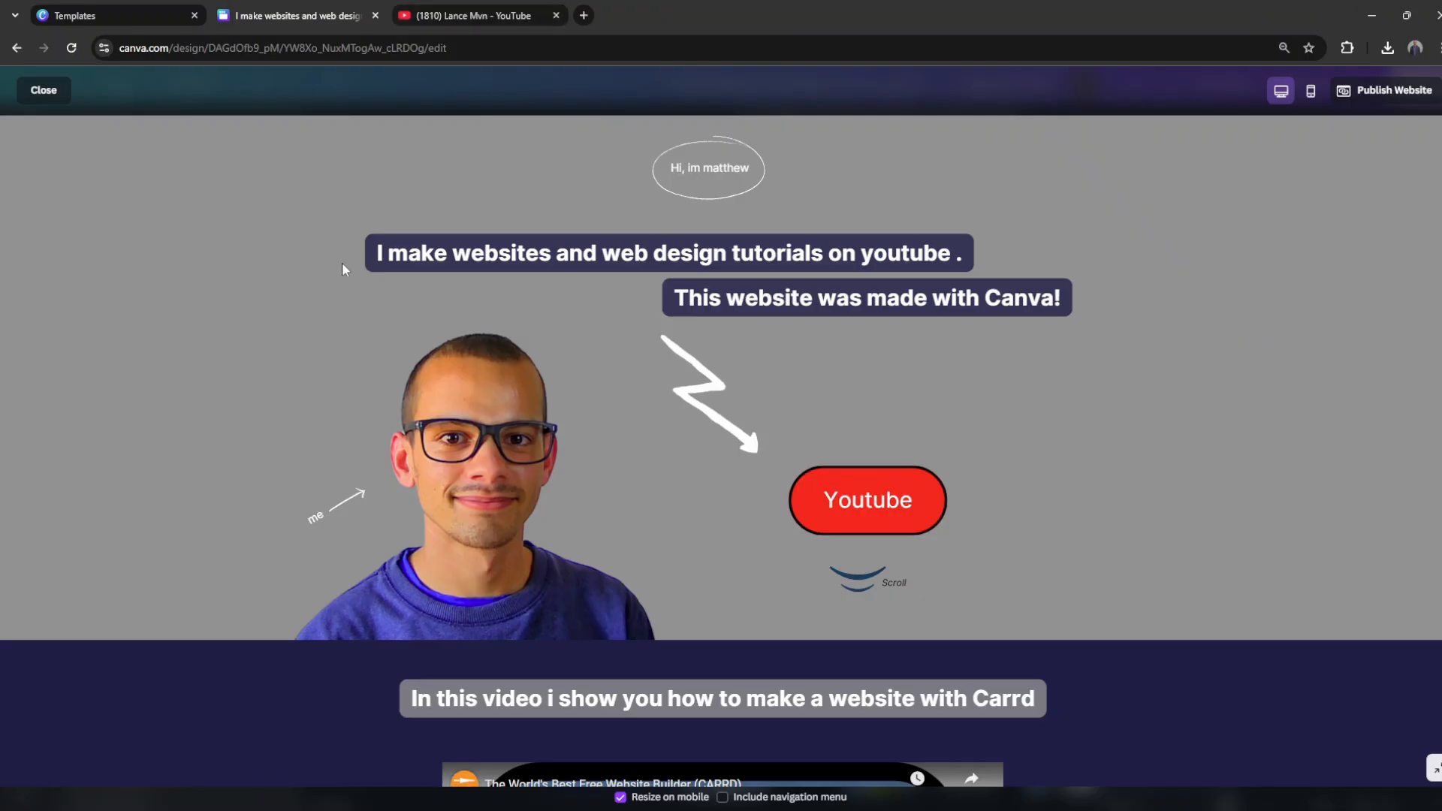
scroll(371, 311, "down", 3)
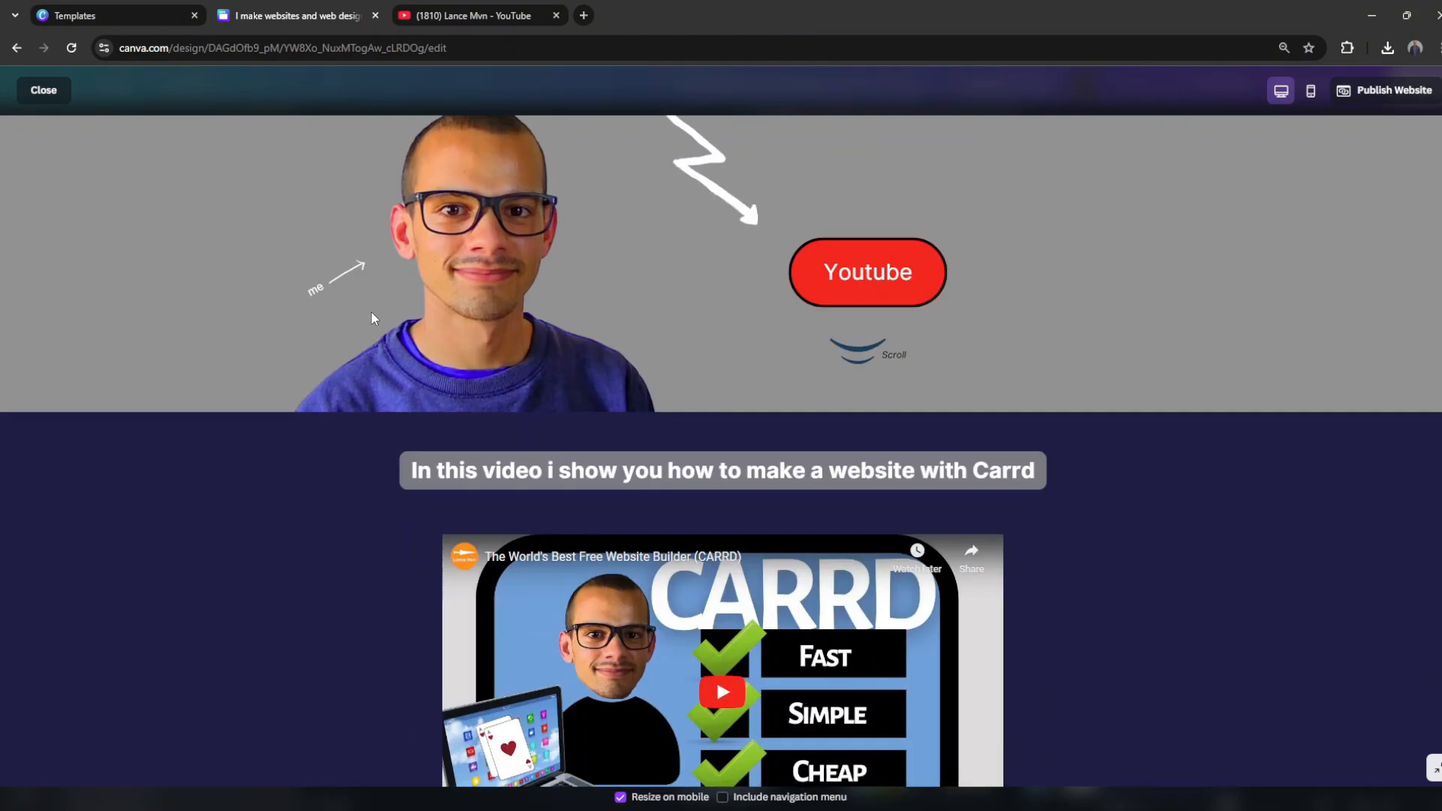
scroll(371, 313, "down", 2)
scroll(371, 312, "up", 4)
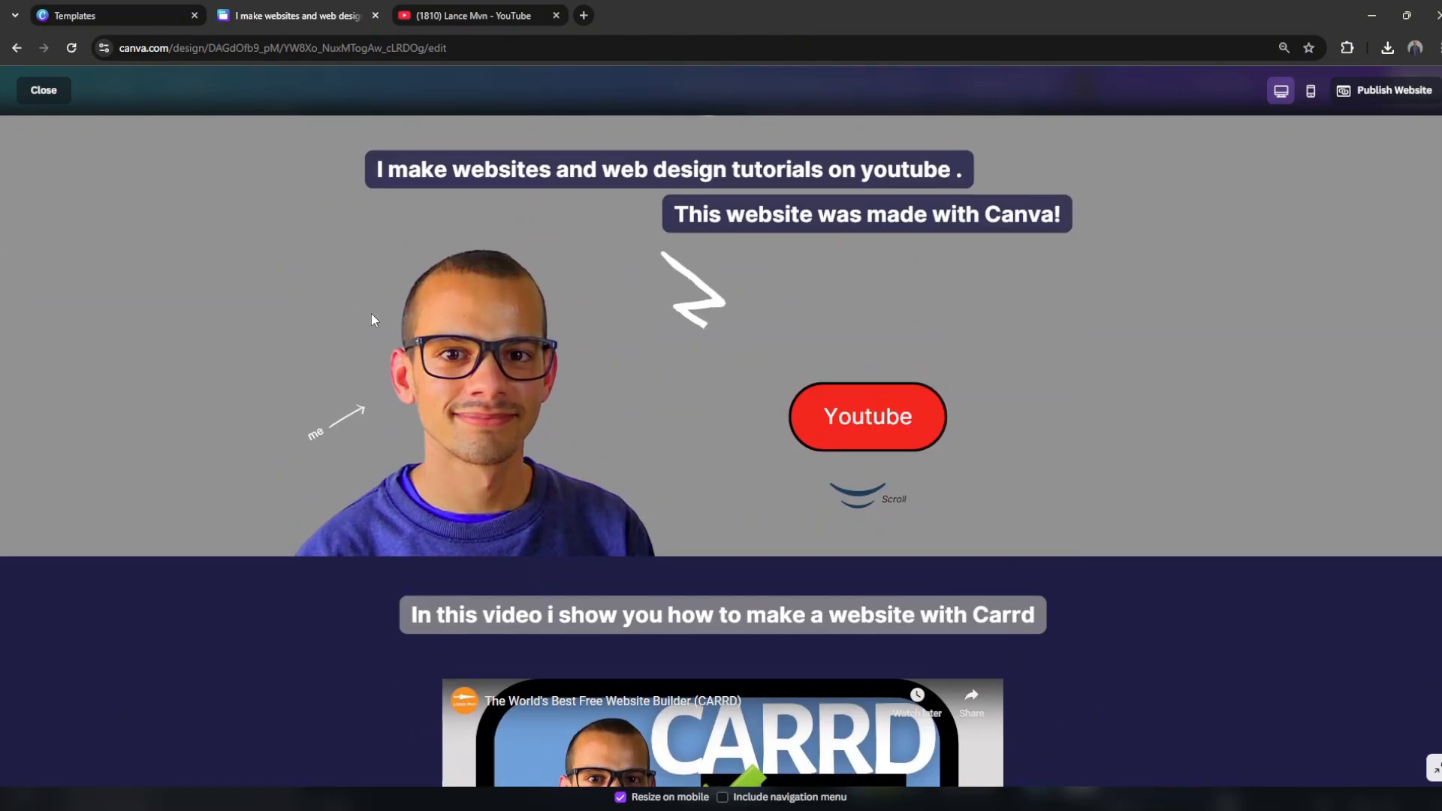
left_click(43, 90)
Step: Try adding a copy of the Youtube button below "Thank you" on the second page, labelled "Go see my website"
scroll(537, 536, "down", 3)
scroll(536, 536, "up", 3)
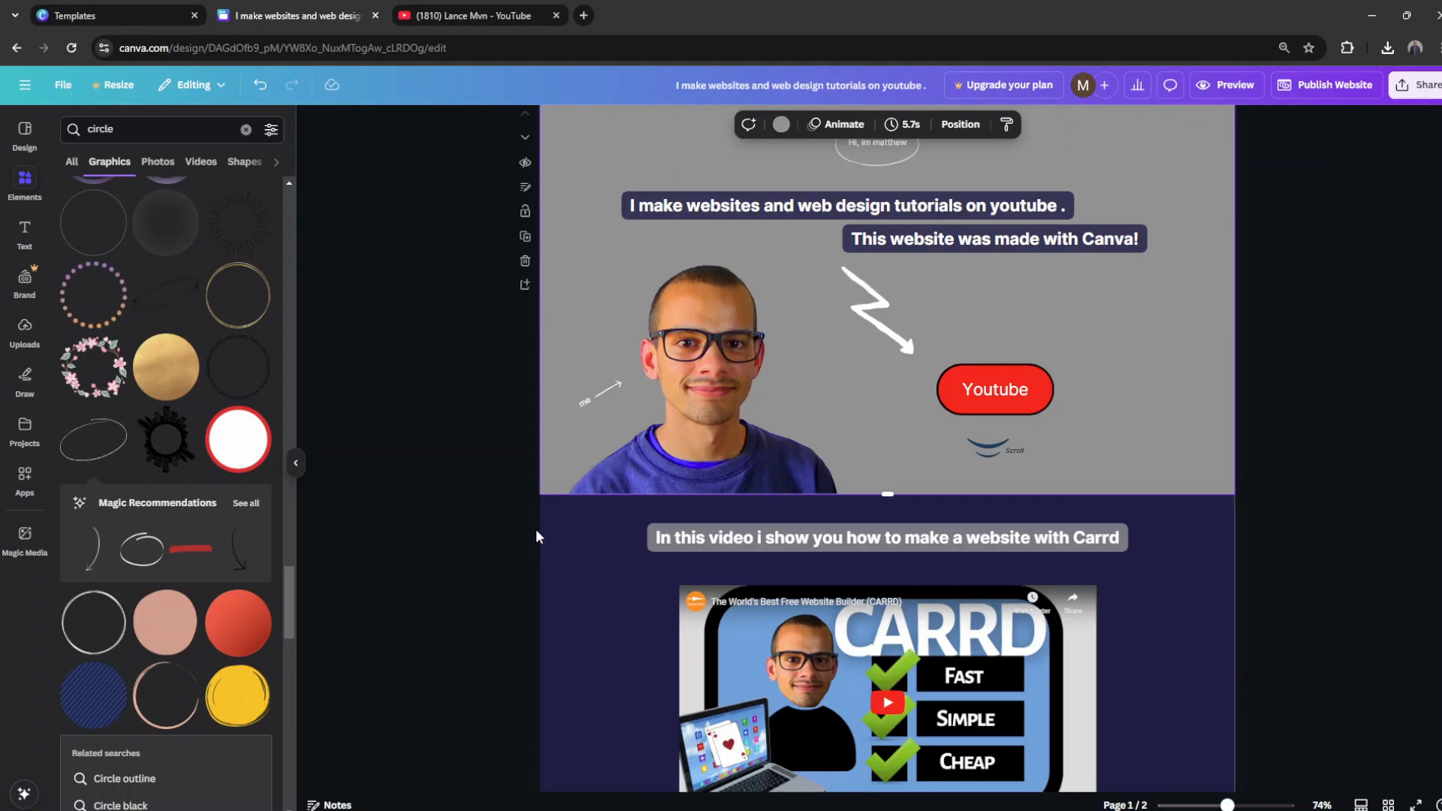
scroll(536, 536, "down", 3)
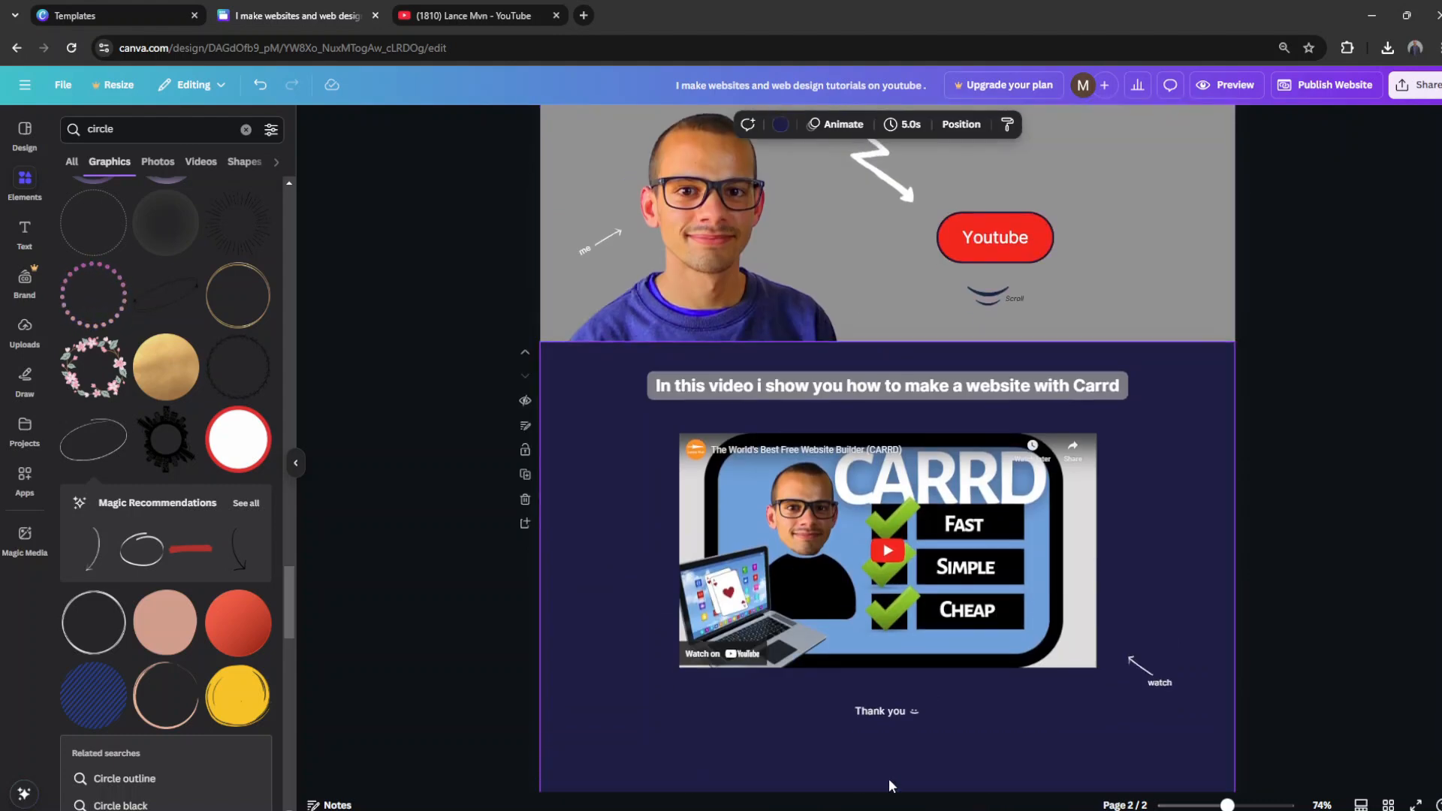
scroll(924, 702, "down", 2)
scroll(1123, 634, "up", 3)
double_click(1010, 312)
left_click_drag(1010, 311, 913, 653)
type("Go see my website")
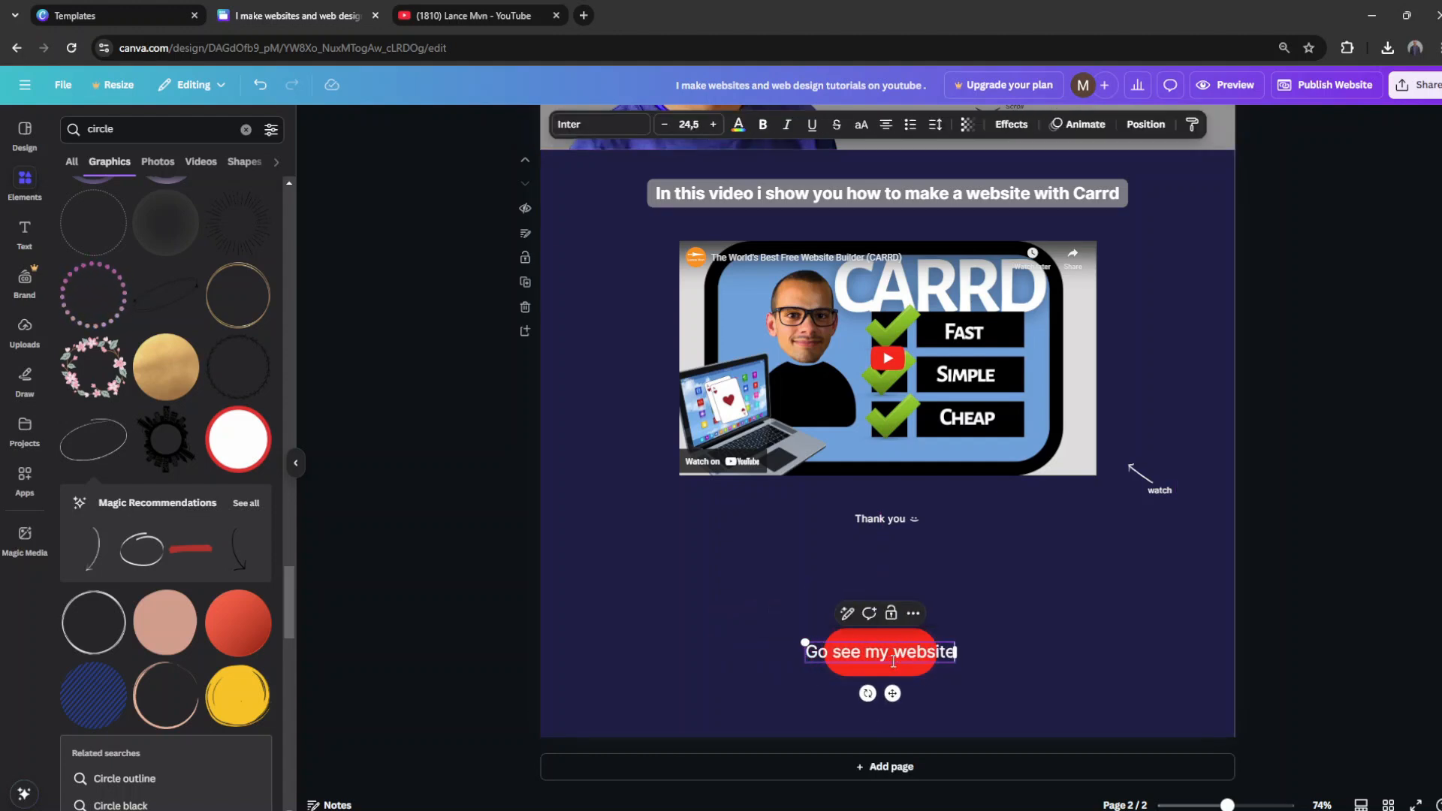
Step: Undo the relabelling and the copied button on the second page
key("ctrl+z")
key("ctrl+z")
key("ctrl+z")
key("ctrl+z")
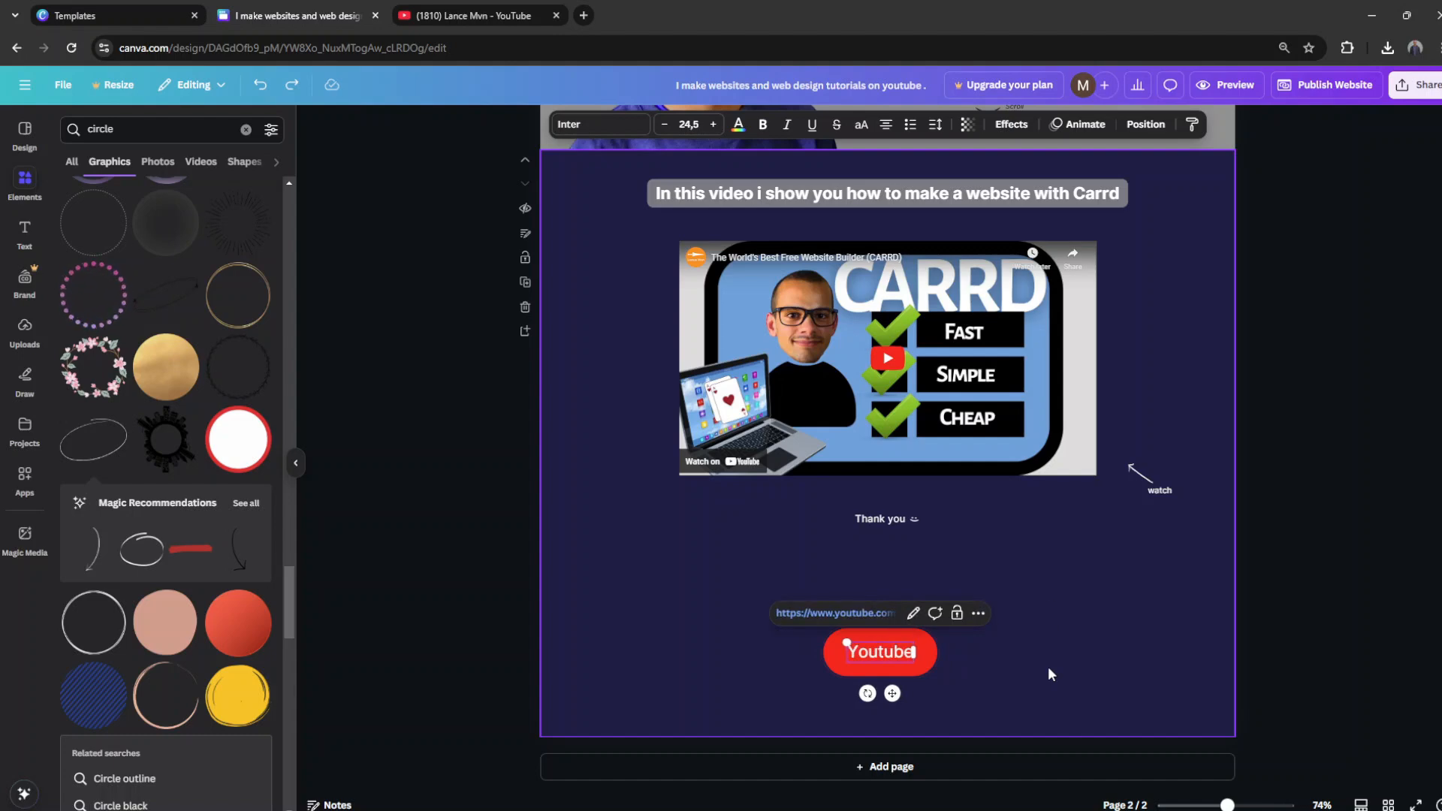
scroll(899, 621, "up", 4)
scroll(474, 390, "down", 3)
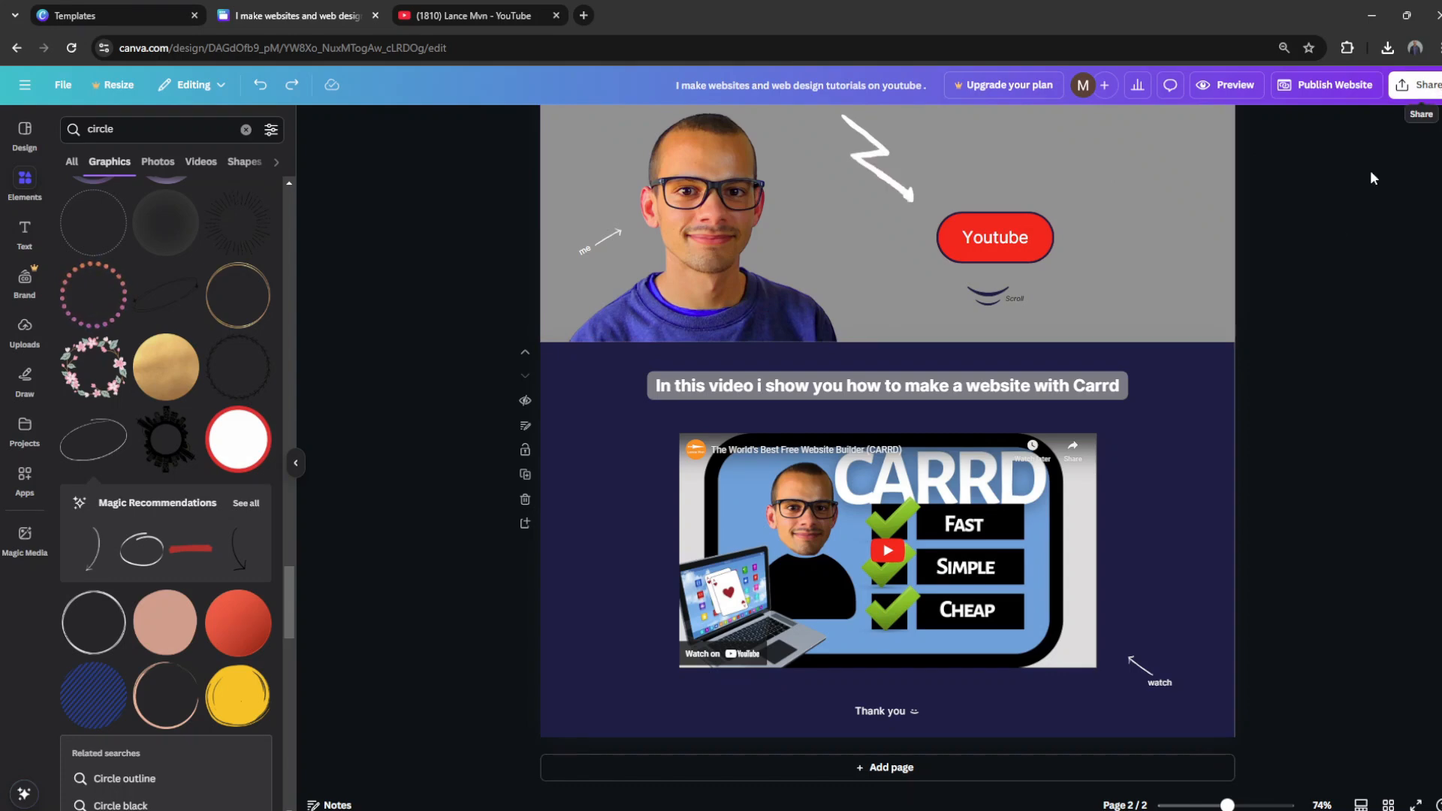
Step: Copy the two headline texts into the website description: "I make websites and web design tutorials on youtube . This website was made with Canva!"
scroll(1314, 268, "up", 3)
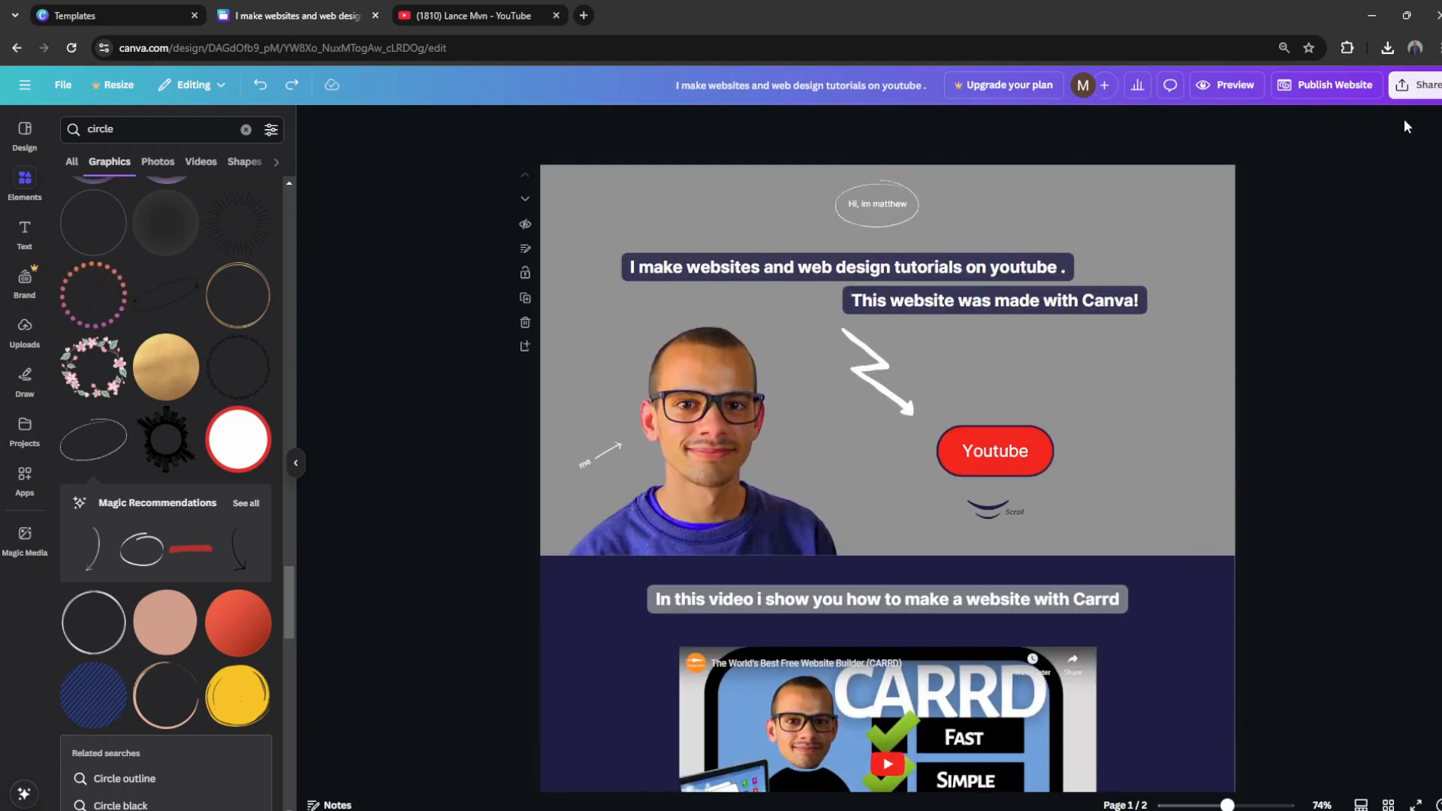
left_click(1344, 88)
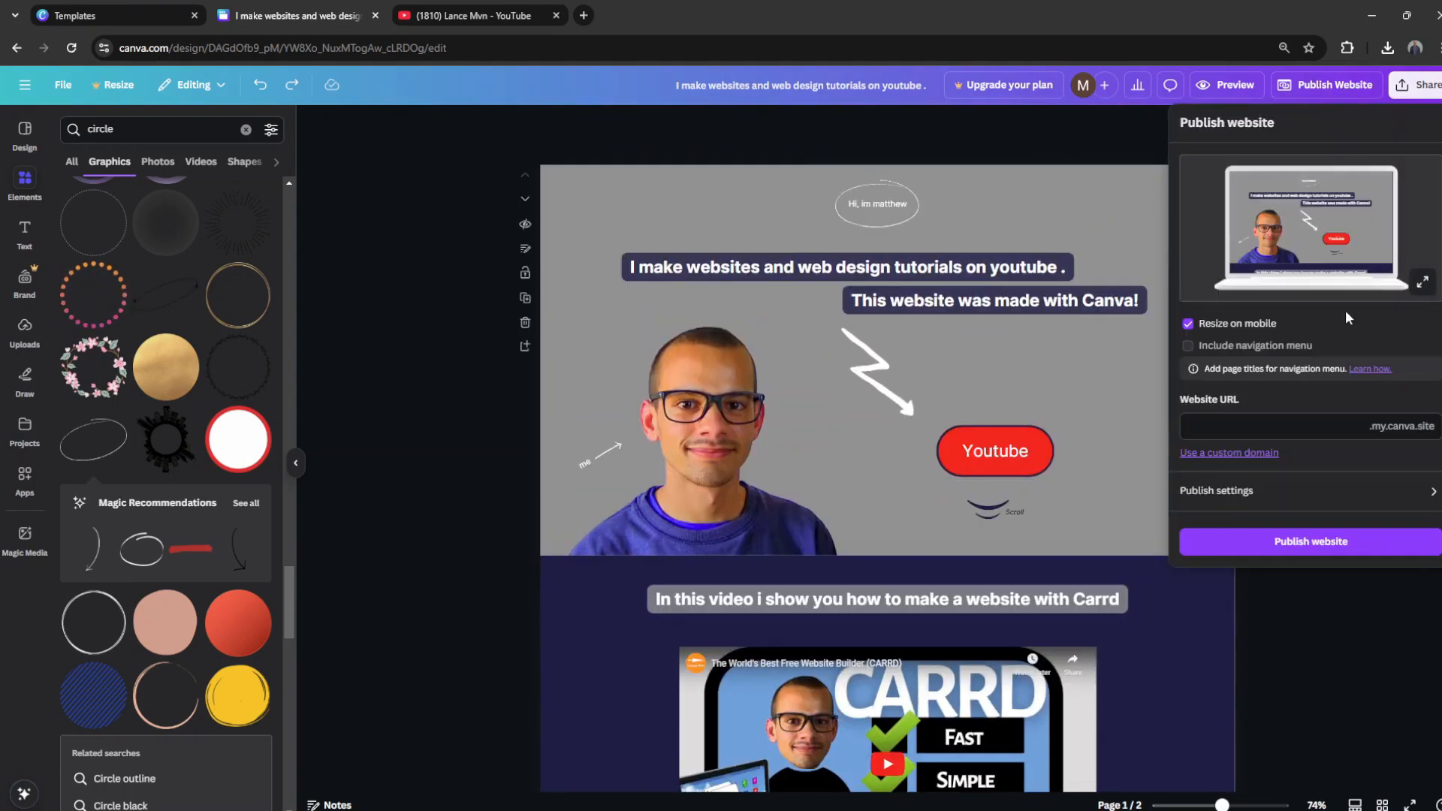
left_click(1281, 494)
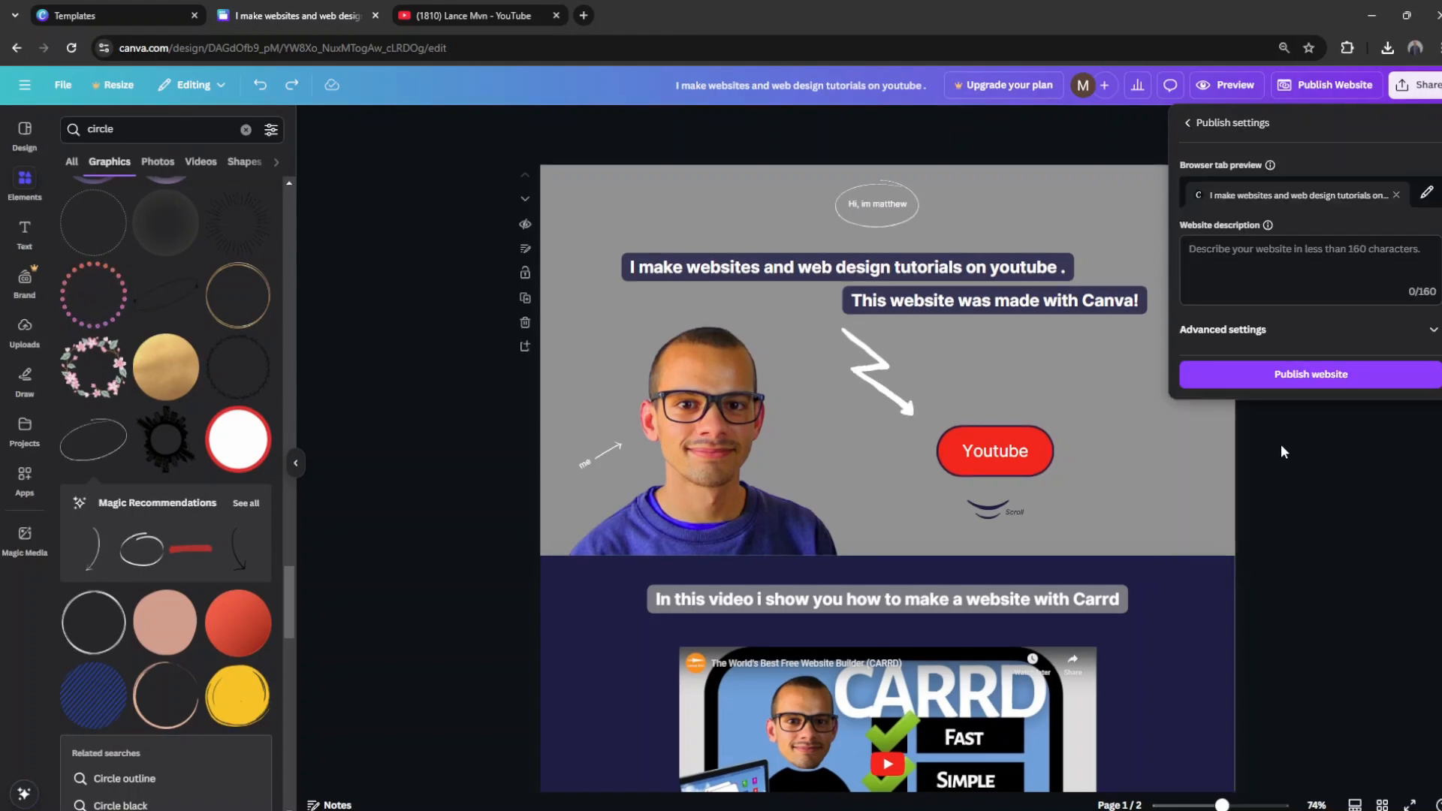
left_click(915, 274)
left_click(954, 311)
left_click(1311, 88)
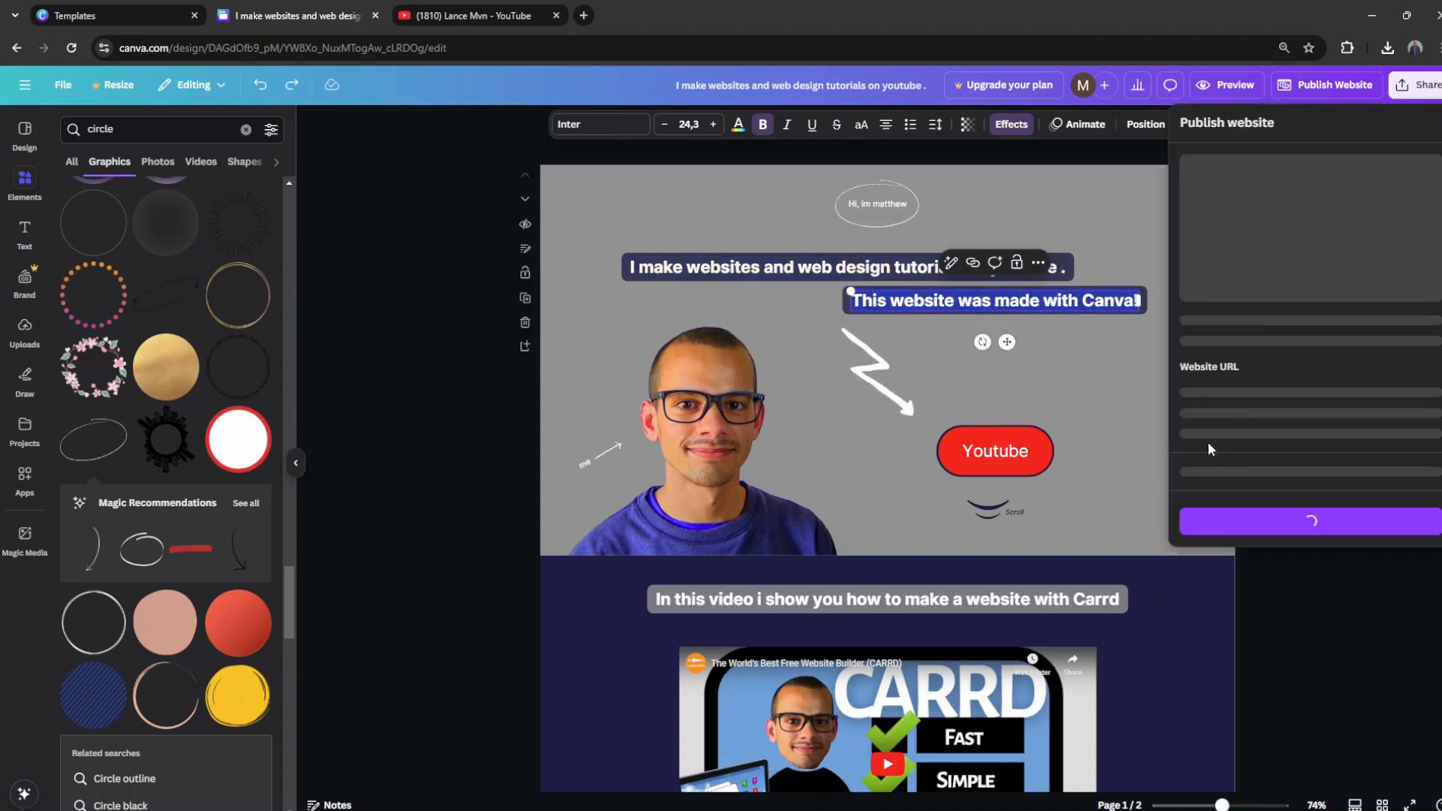
left_click(1224, 492)
type("I make websites and web design tutorials on youtube .")
left_click(1262, 465)
key("super+v")
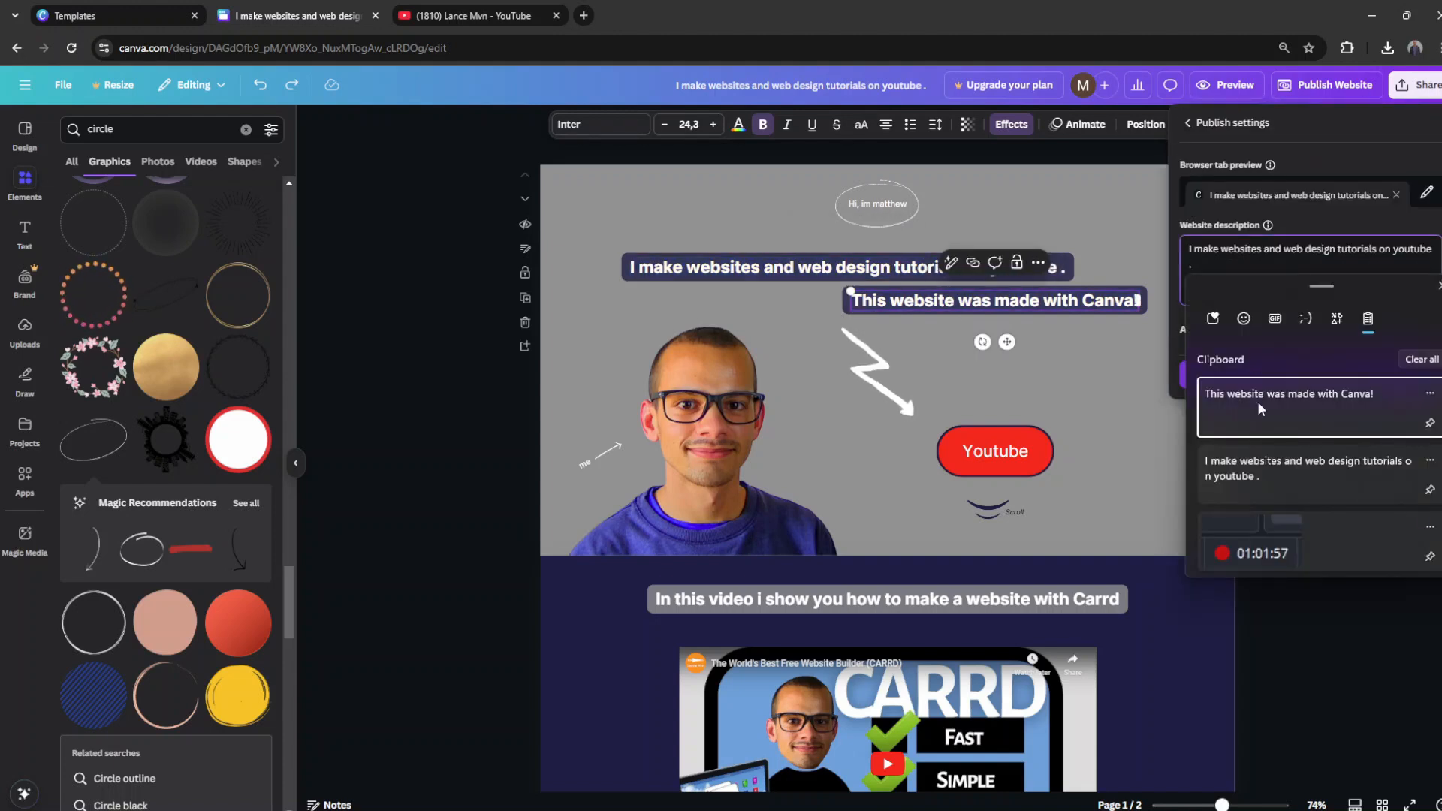
left_click(1260, 392)
left_click(1262, 330)
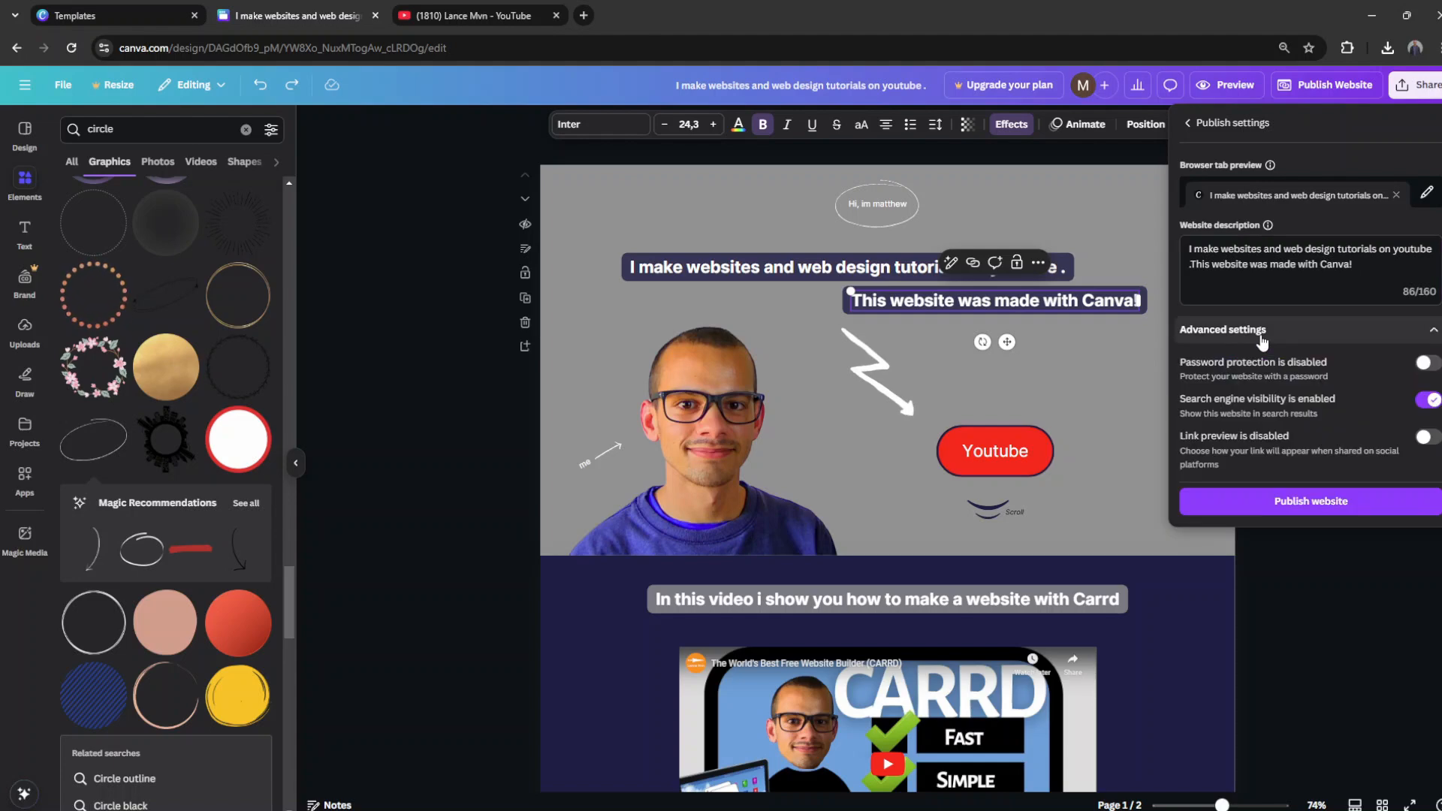
left_click(1262, 334)
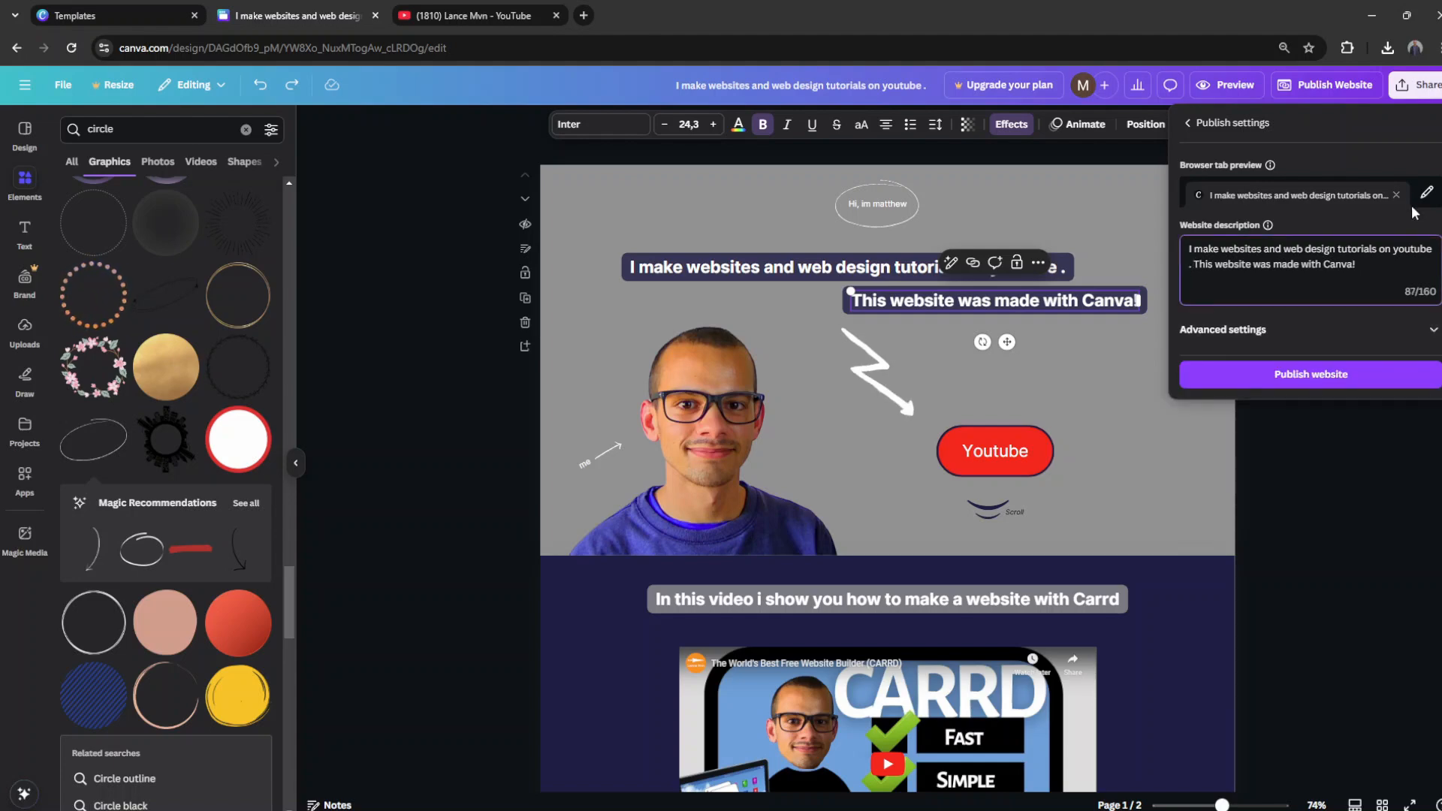
Step: Upload the lancemvnlogo image as the browser tab icon in the publish settings
left_click(1427, 193)
left_click(1196, 193)
left_click(1280, 285)
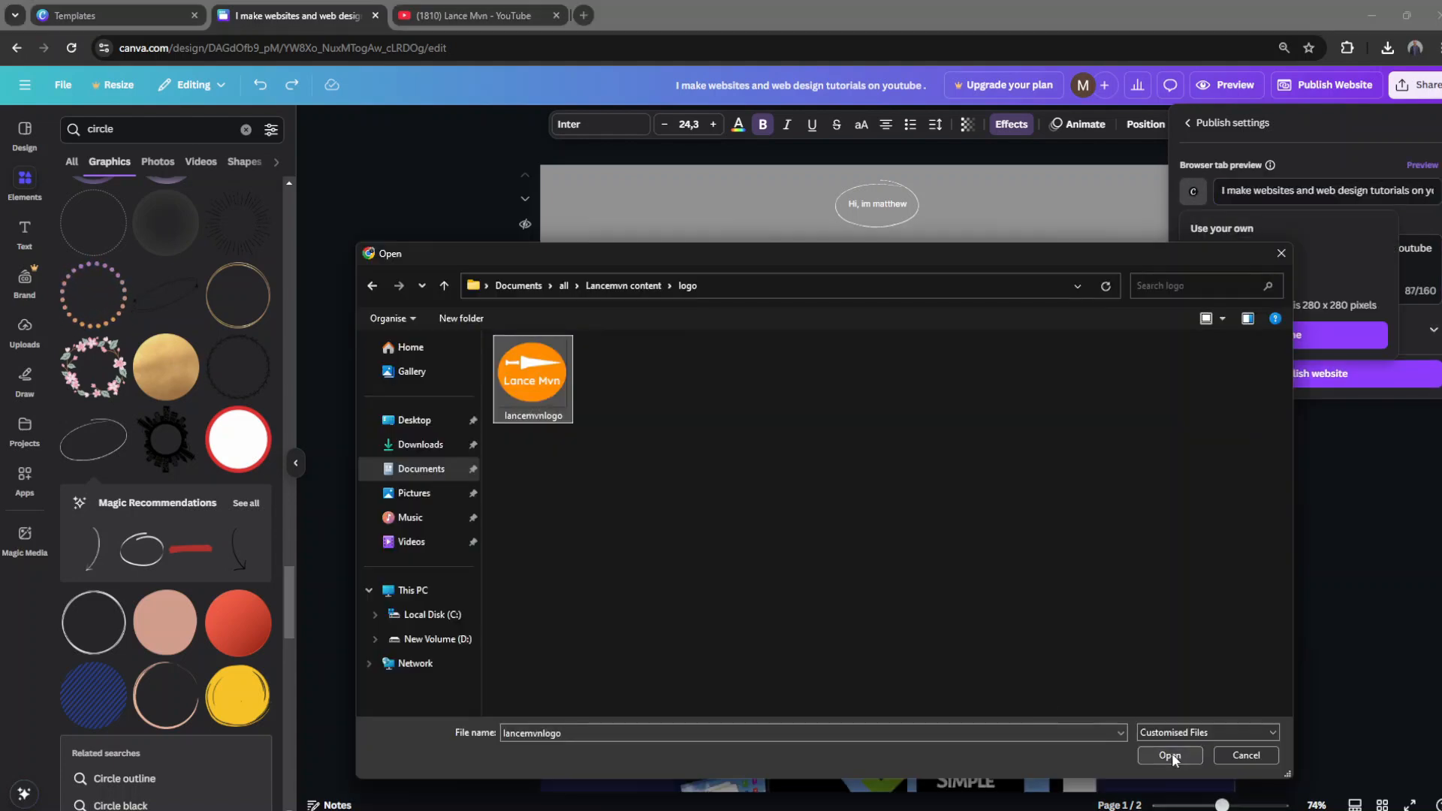
left_click(1163, 754)
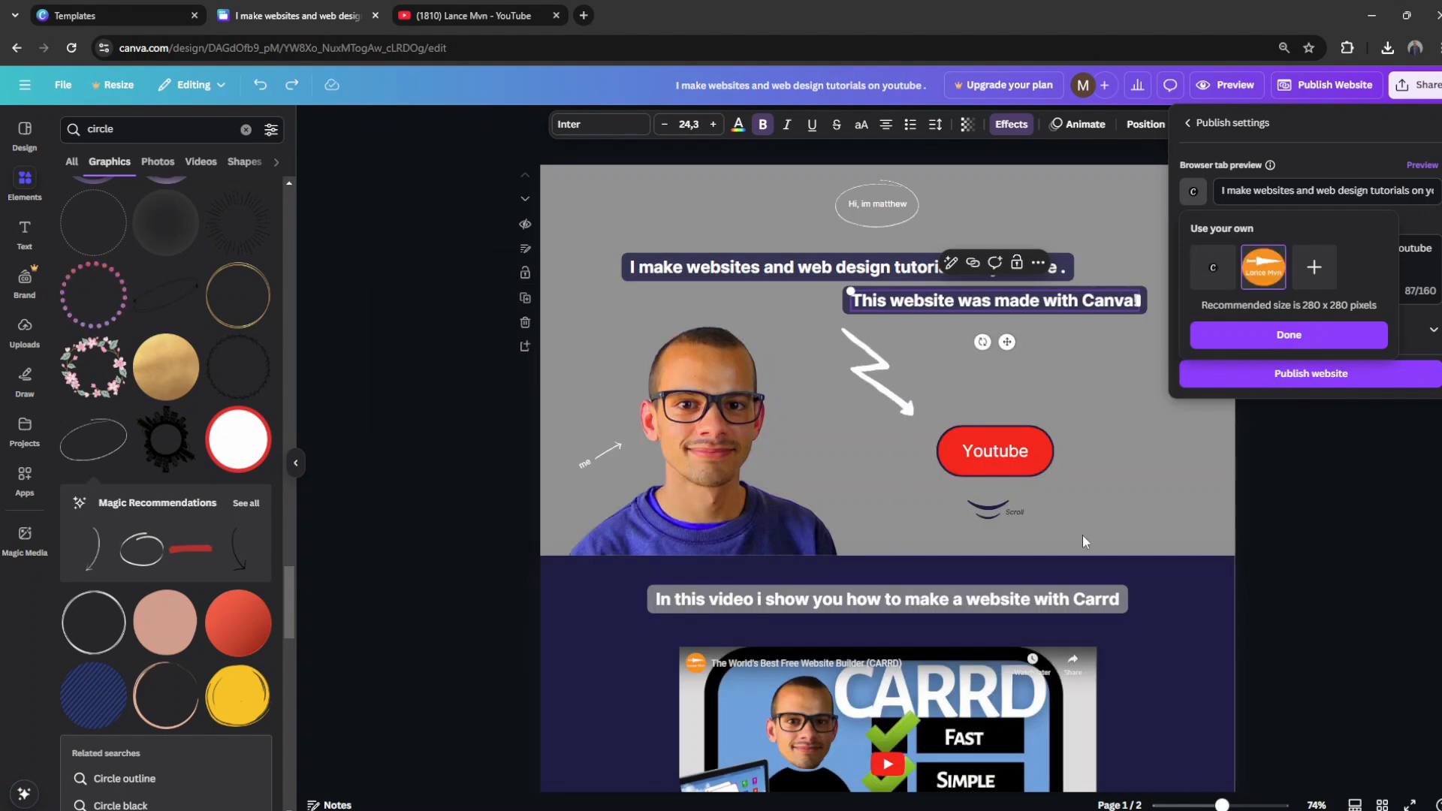
left_click(1290, 335)
left_click(1198, 124)
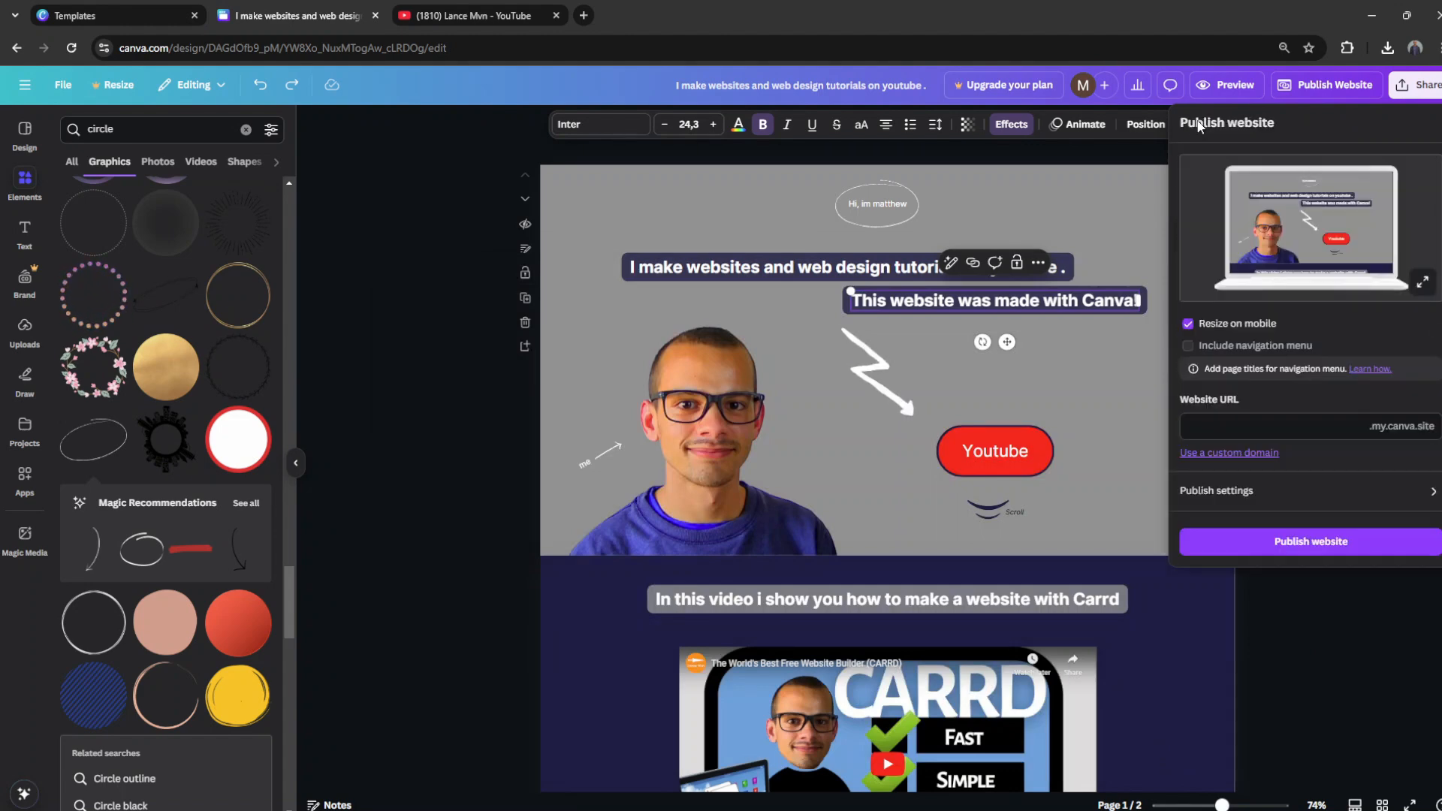
Step: Set the website URL to lancemvn on the my.canva.site domain
left_click(1259, 426)
type("lancemvn")
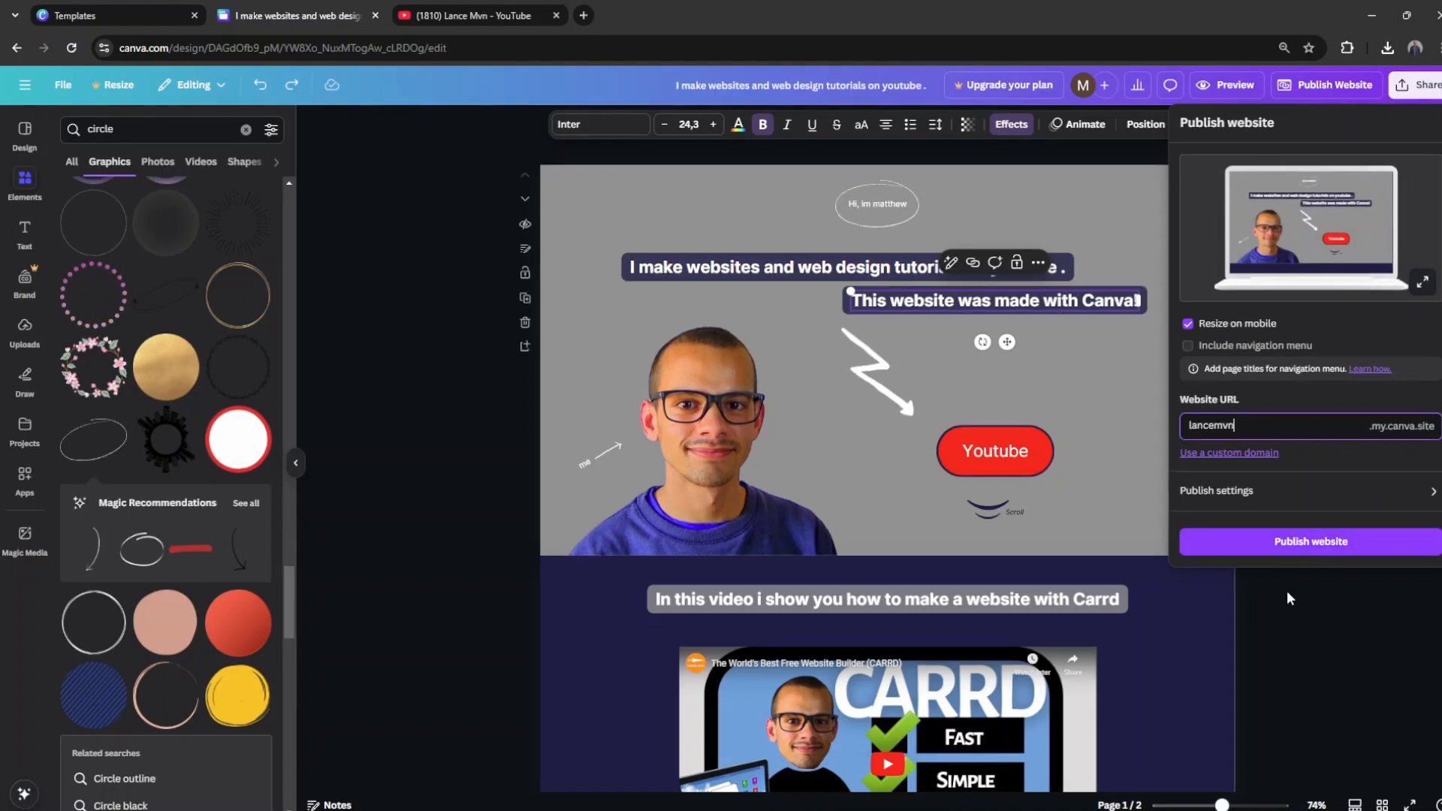
Step: Preview the website in the mobile layout and review both page sections down to "Thank you"
left_click(1232, 85)
left_click(1311, 90)
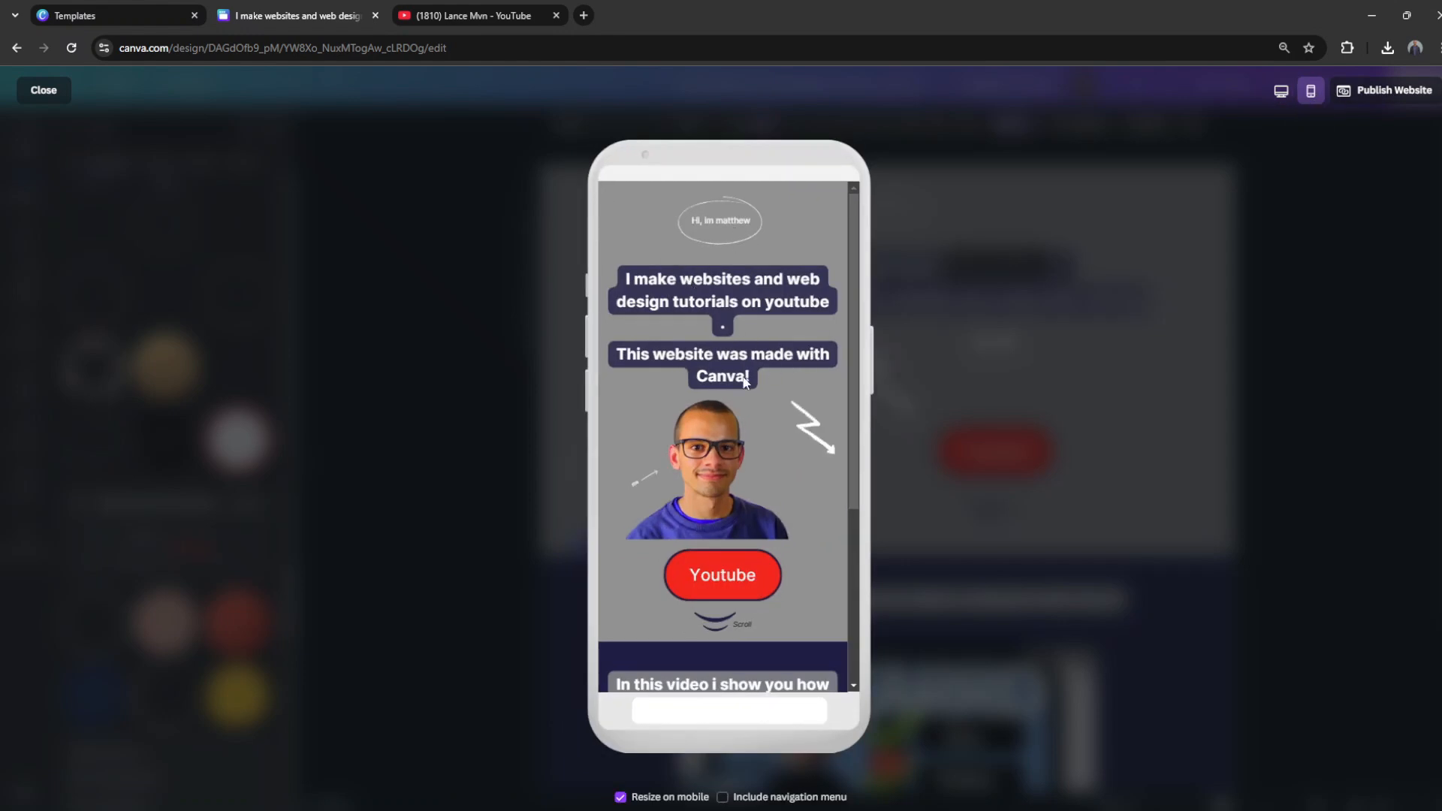
scroll(799, 513, "down", 4)
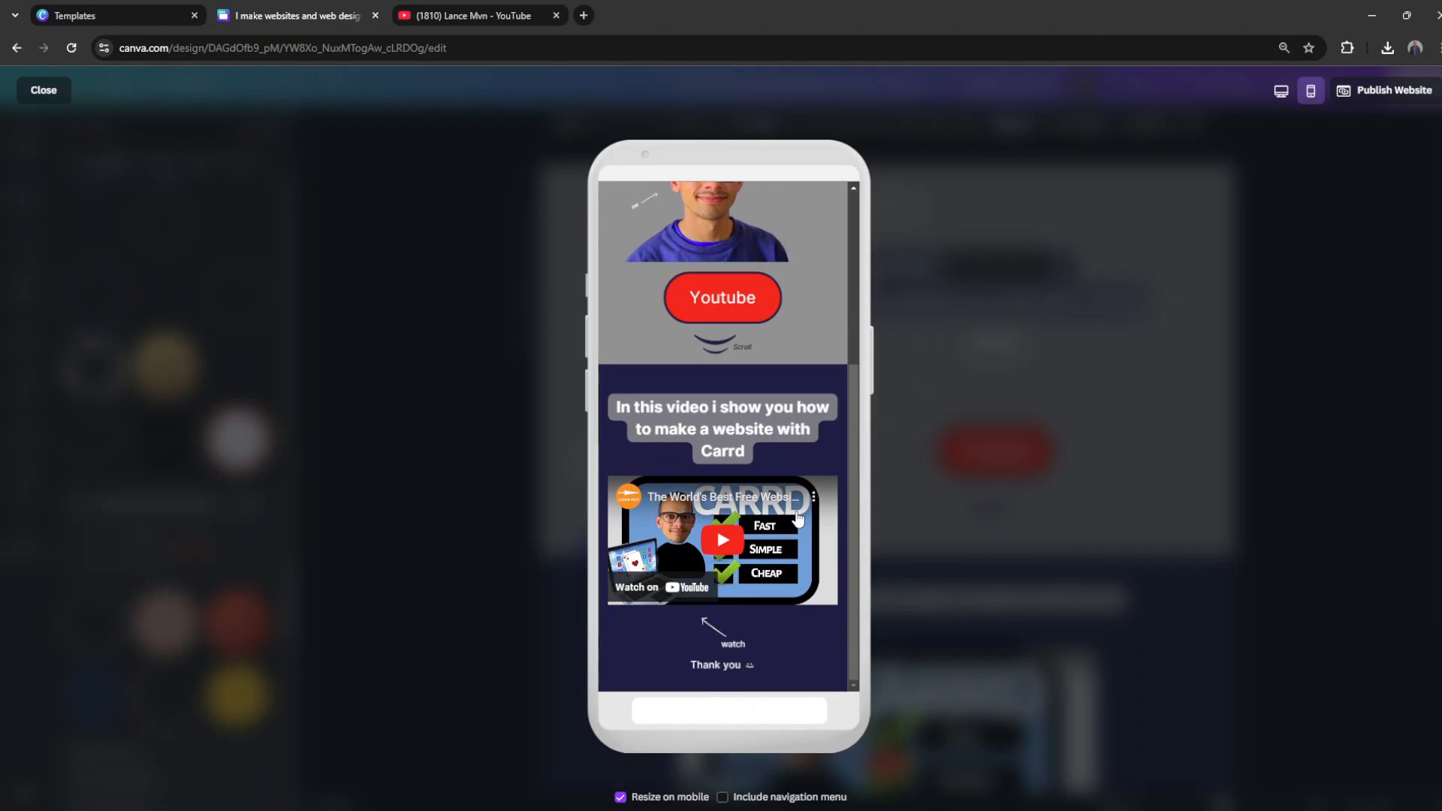
key("Escape")
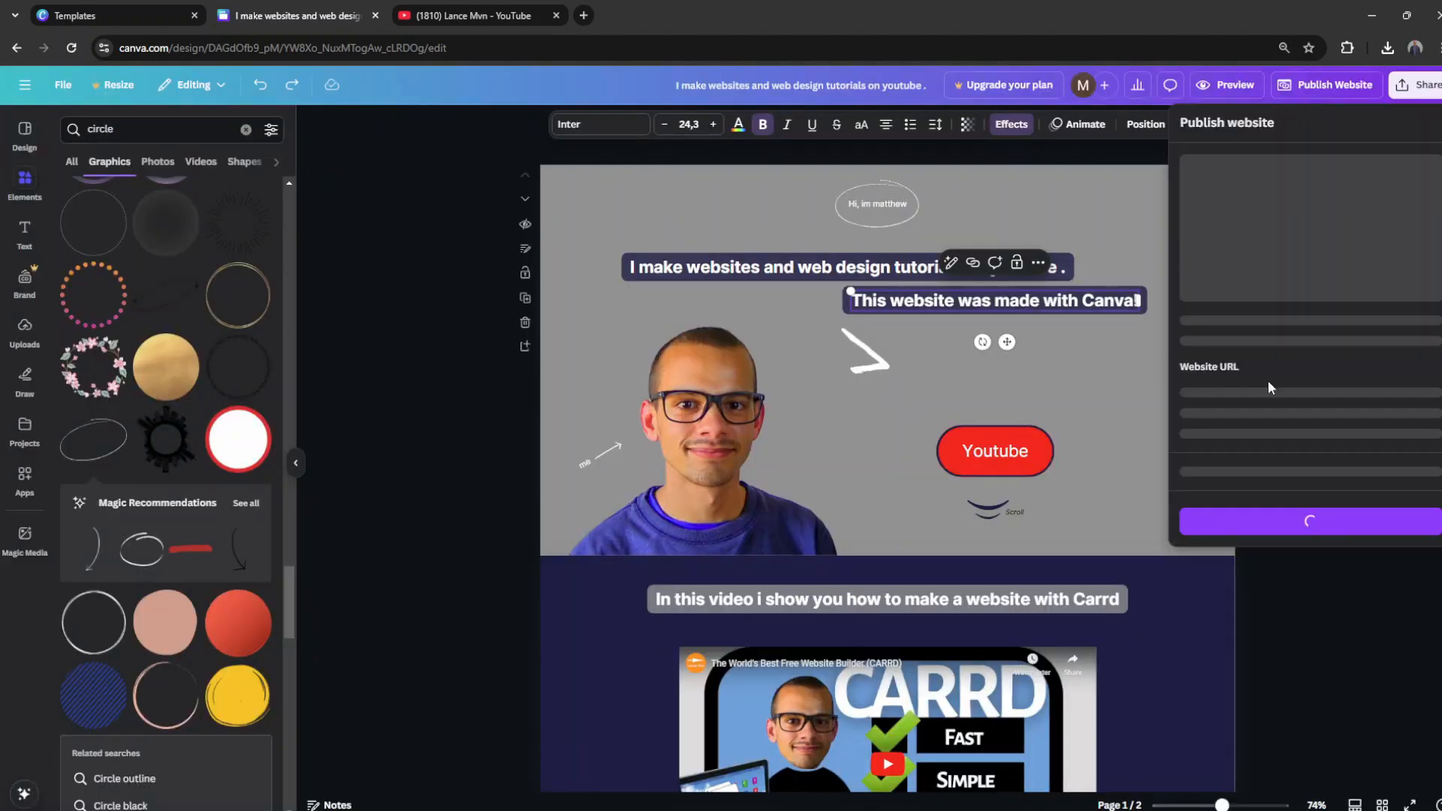
Step: Re-enter the website description as "I make websites and web design tutorials on youtube . This website was made with Canva!"
left_click(1274, 488)
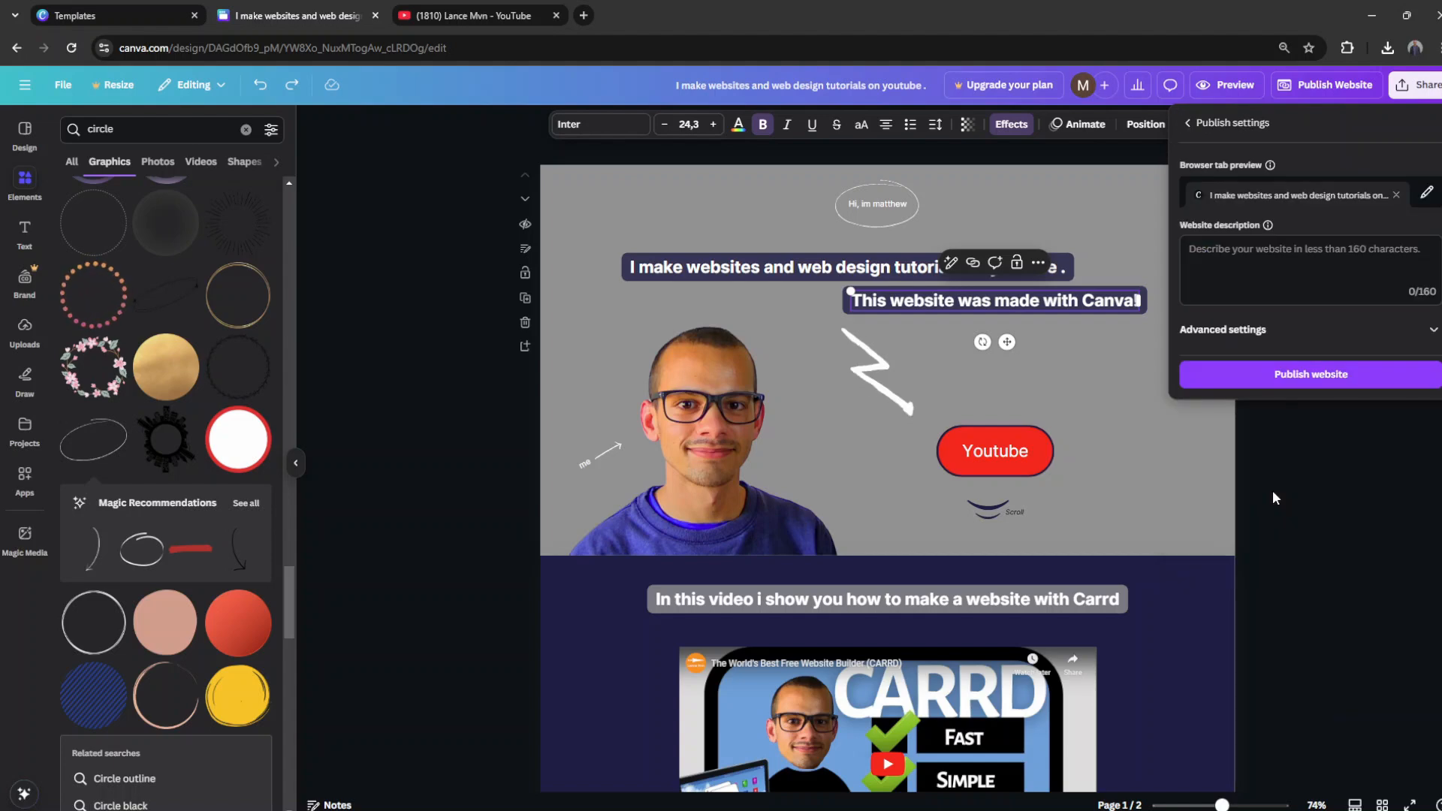
key("super+v")
left_click(1292, 459)
type("This website was made with Canva!")
left_click(1292, 380)
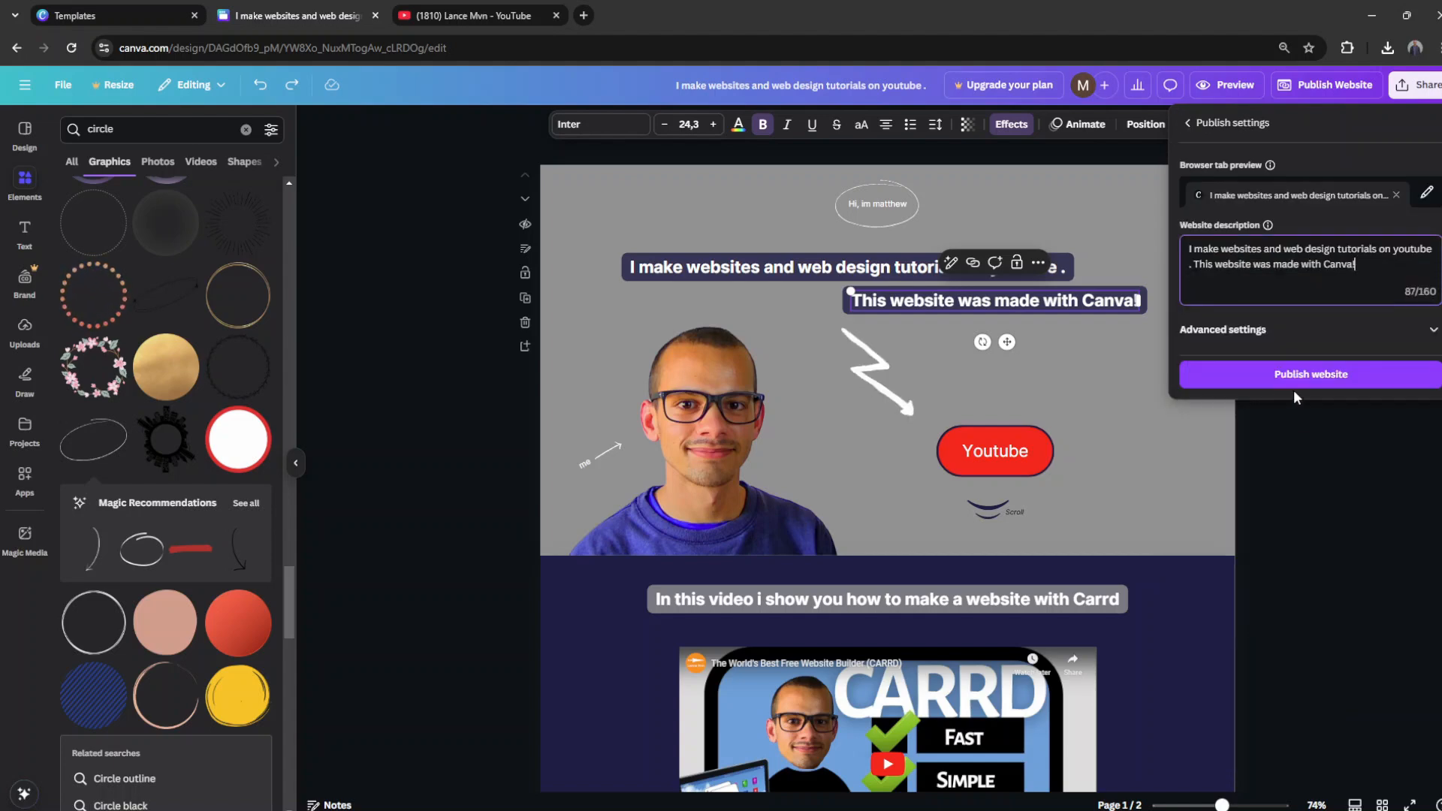
Step: Use the lancemvnlogo file as the browser tab icon and publish the website
left_click(1427, 193)
left_click(1195, 200)
left_click(1261, 270)
left_click(534, 378)
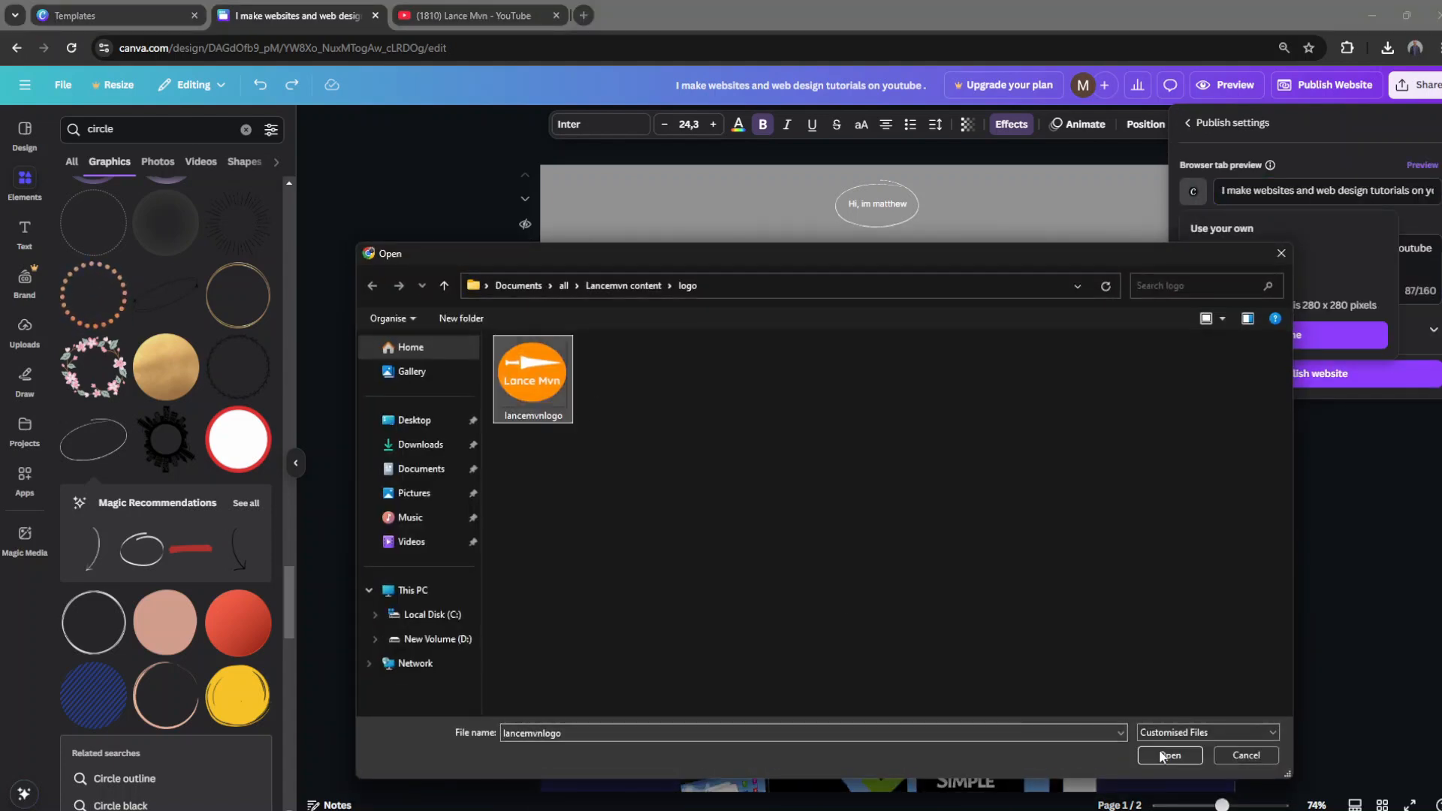
left_click(1164, 754)
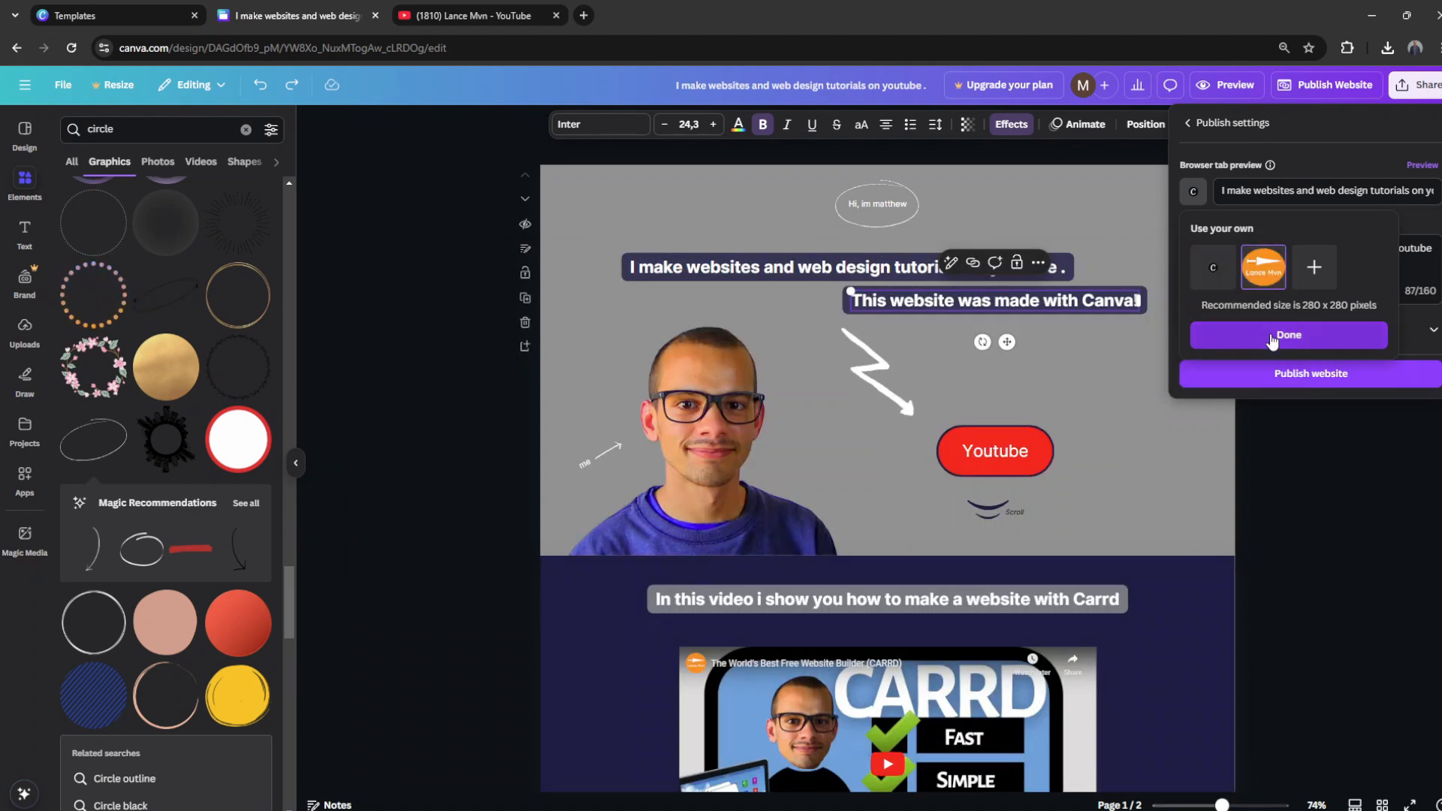
left_click(1277, 335)
left_click(1265, 370)
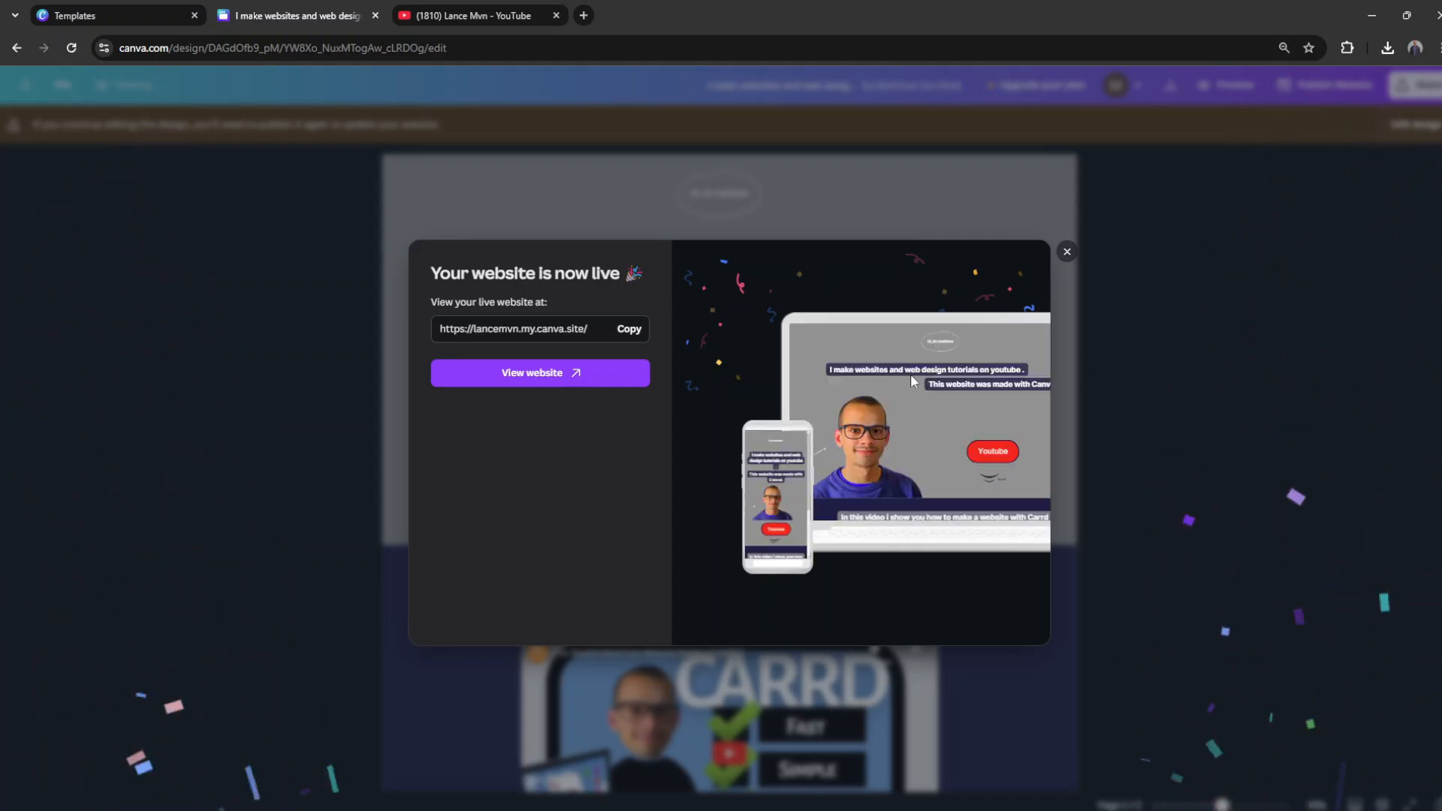
Step: Copy the live website's address, open the published site and test its Youtube button's link to the channel
left_click(623, 329)
left_click(586, 385)
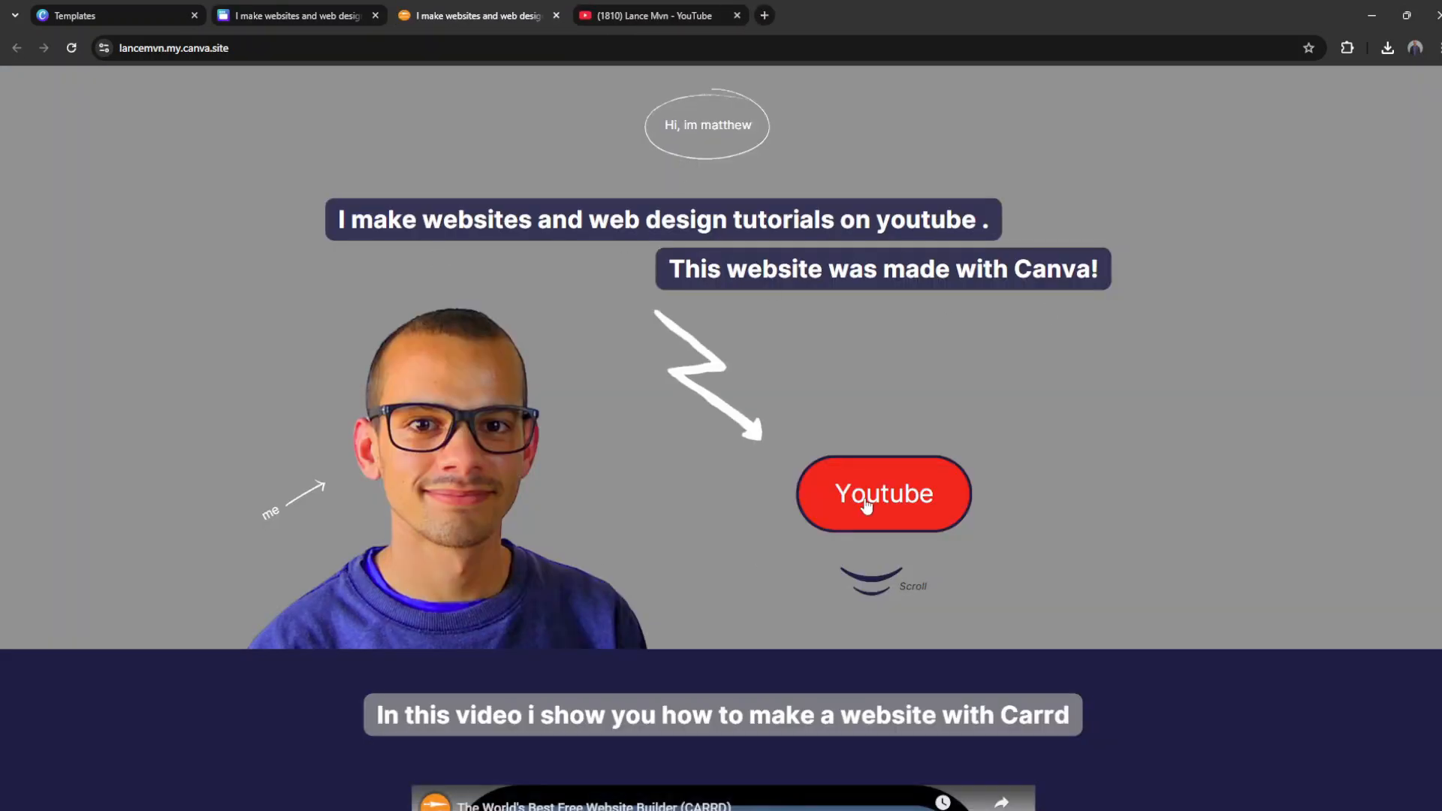
left_click(886, 515)
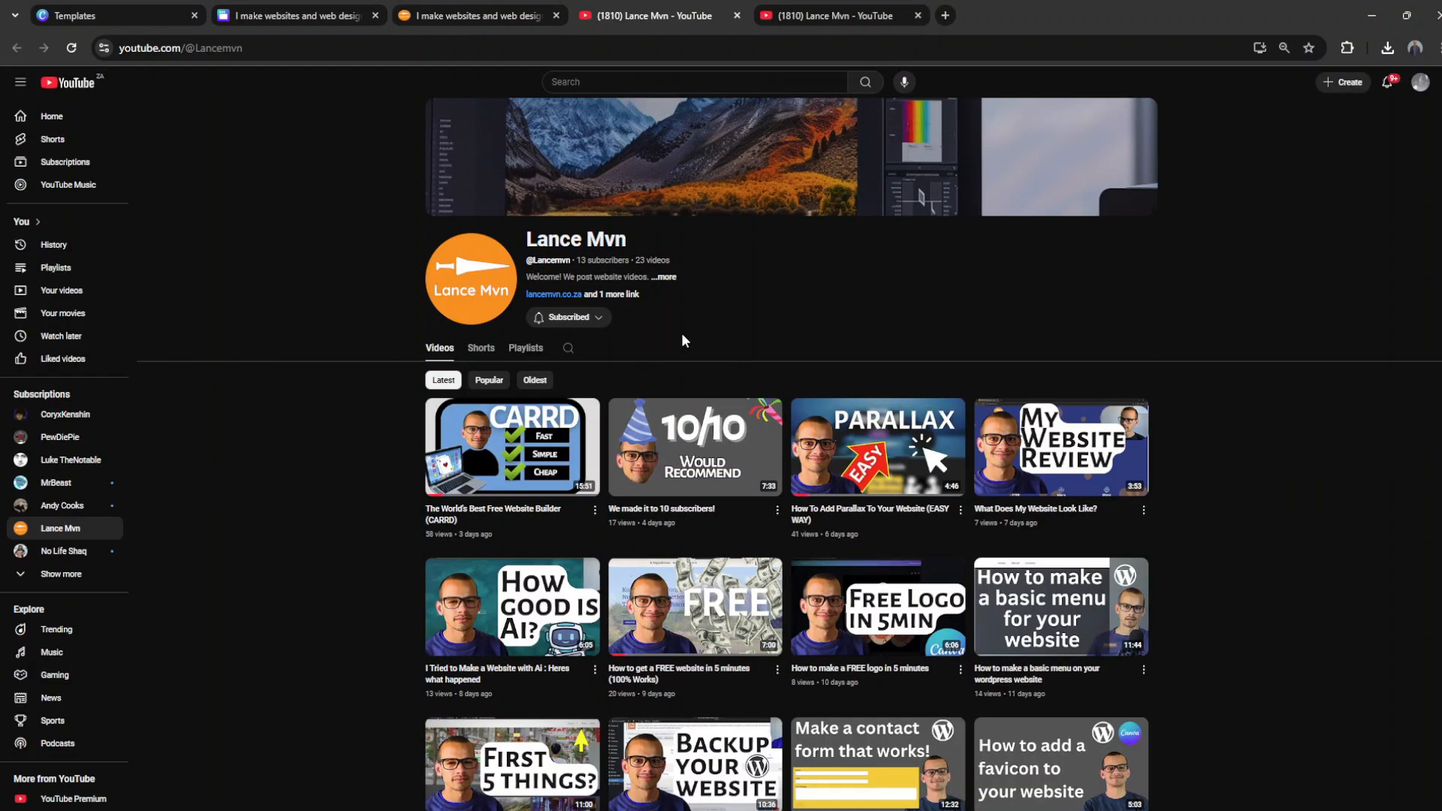
left_click(478, 18)
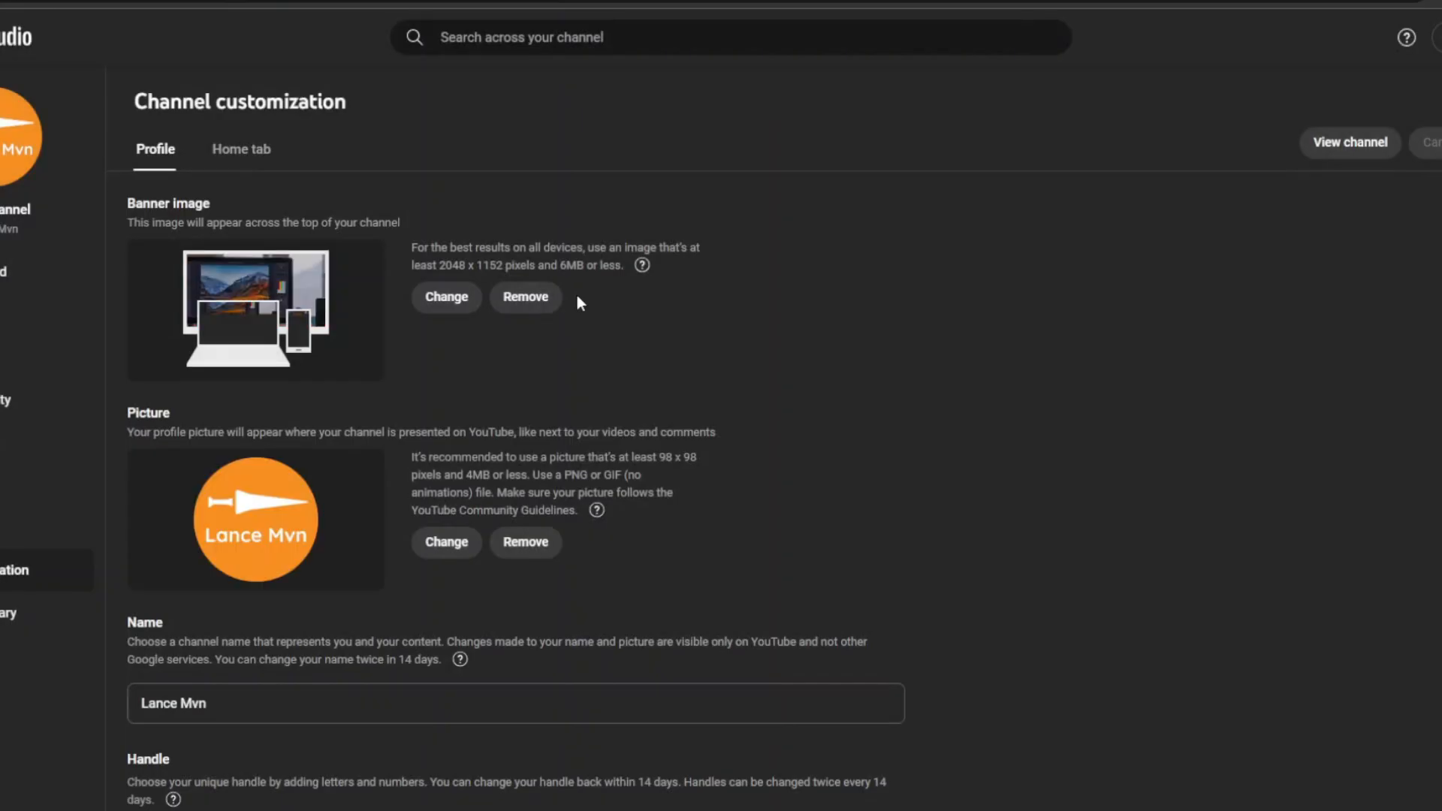
scroll(465, 398, "down", 13)
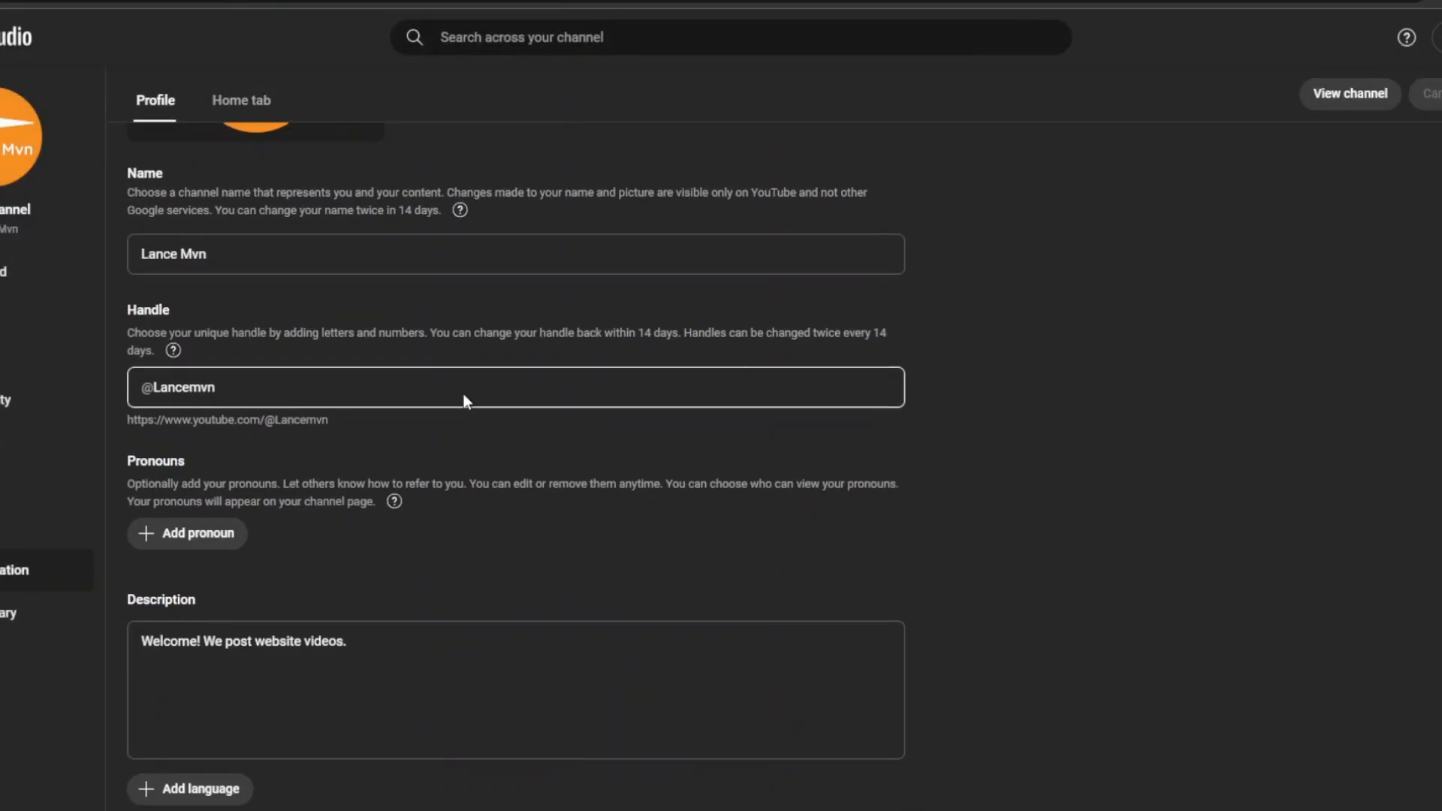
Step: Add a "Canva website" link with the copied site address to the channel profile in YouTube Studio
left_click(195, 597)
type("Canva websit")
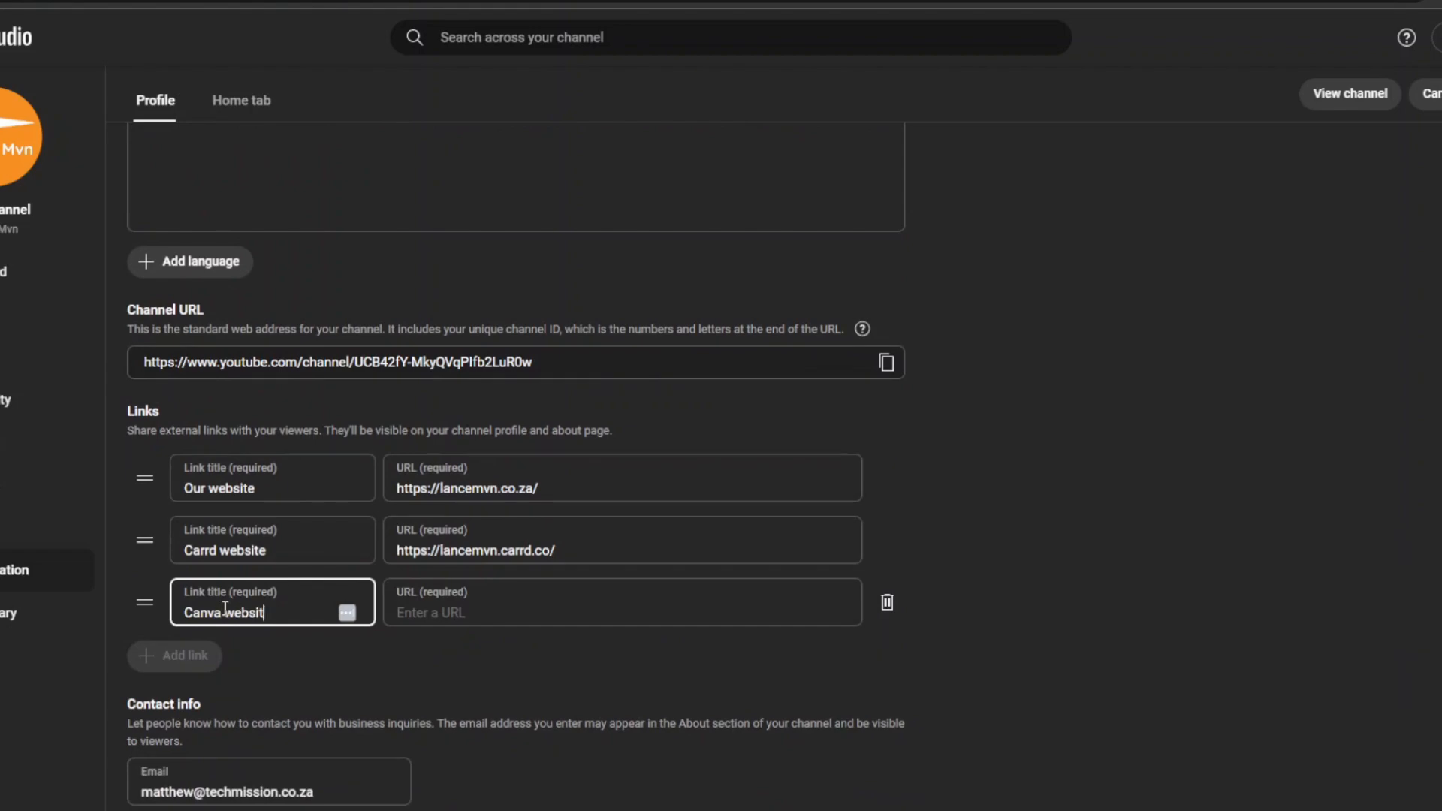
type("e")
left_click(413, 622)
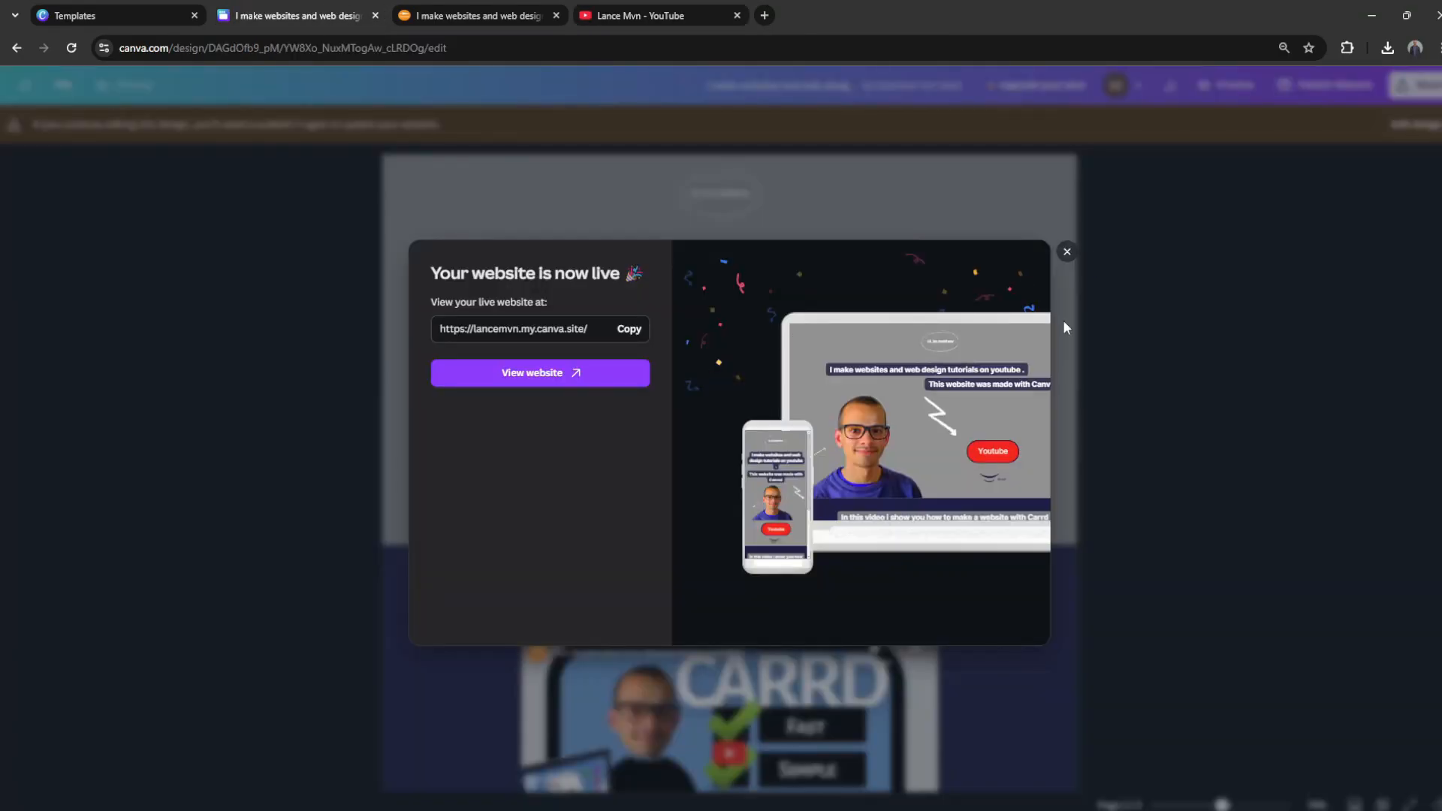
Step: Close the published-site dialog in Canva and load lancemvn.my.canva.site in a new browser tab
left_click(1067, 252)
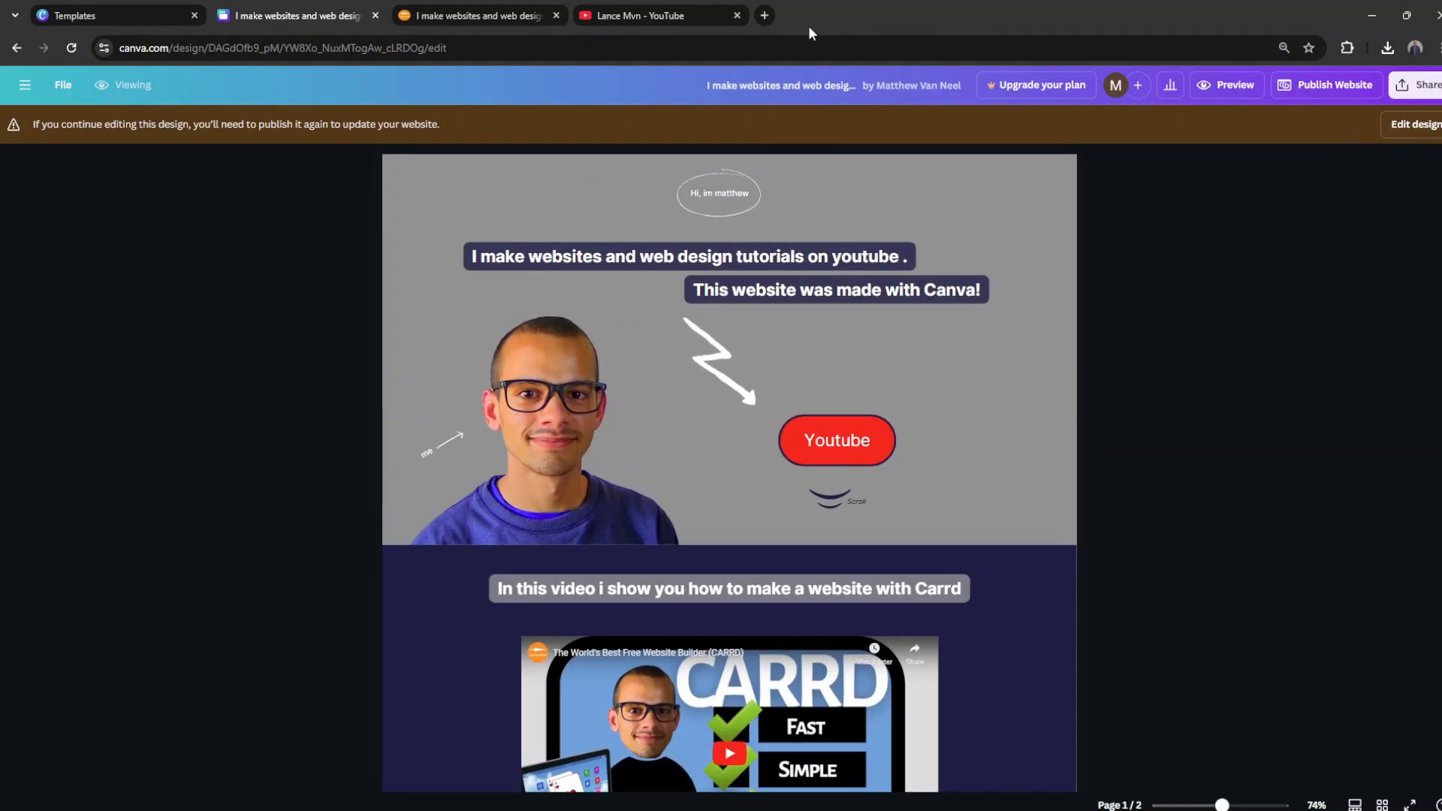
left_click(764, 15)
type("lancemvn.my.")
type("canva.site")
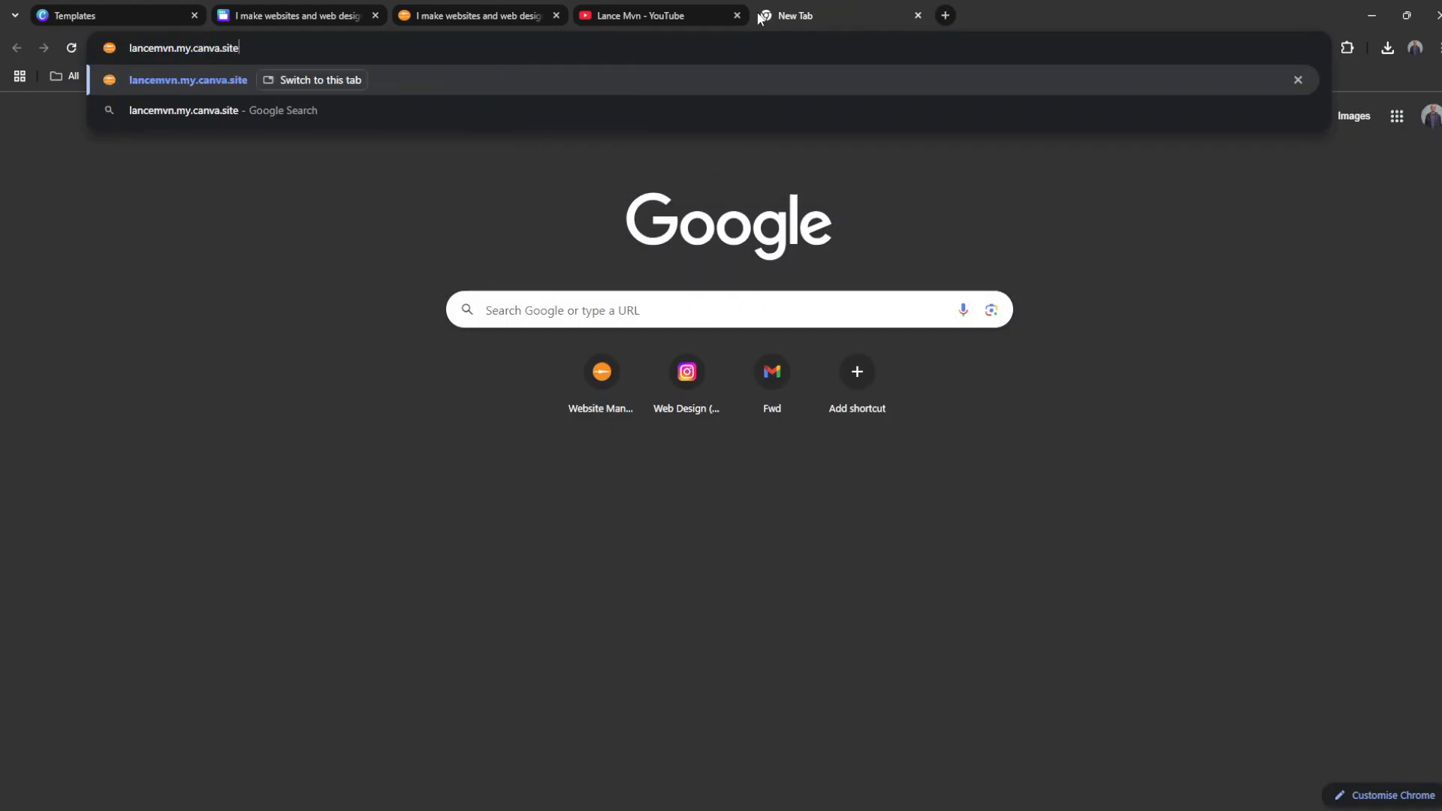
key("Return")
left_click(260, 47)
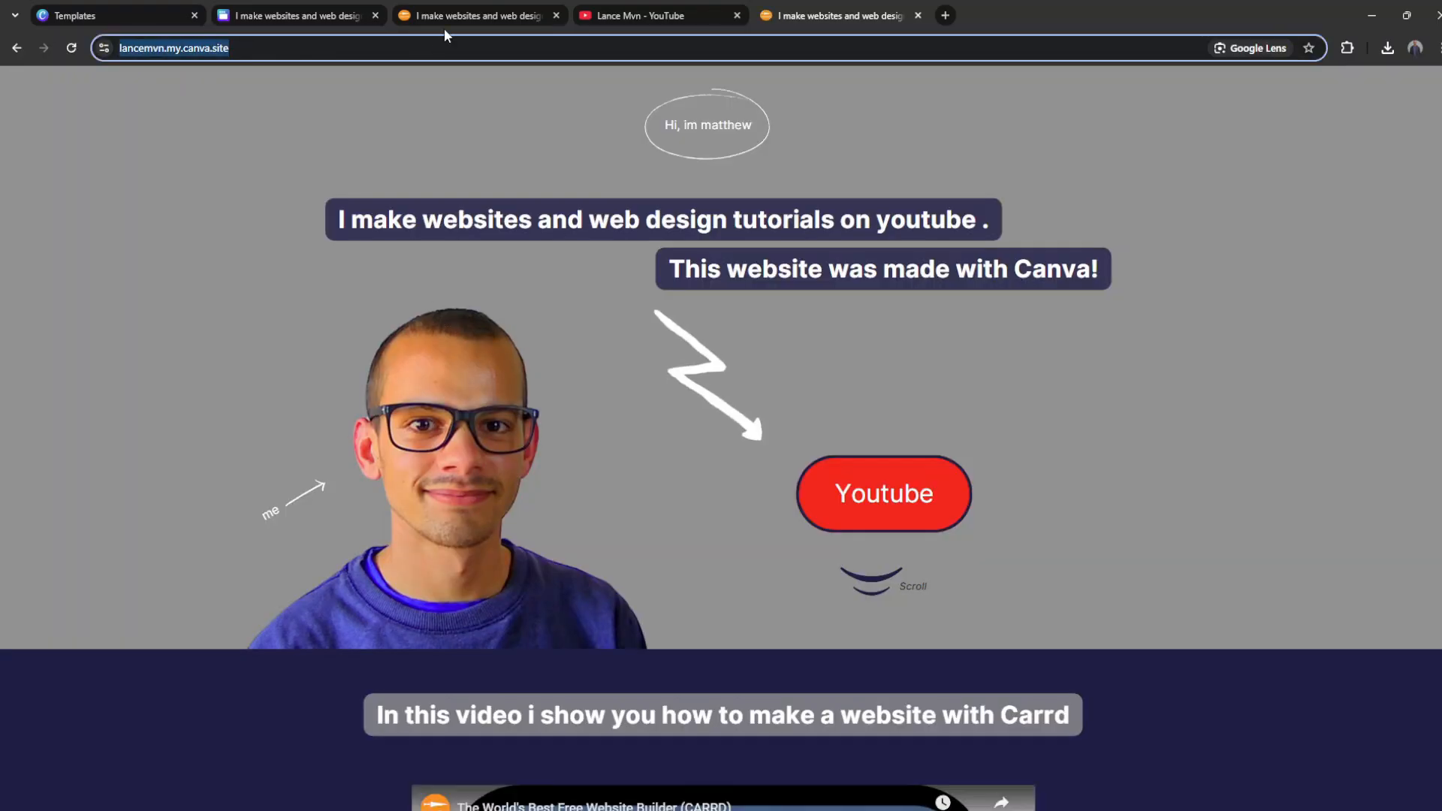
Step: Switch back to the Canva design, resume editing and rename the design "Lancemvn"
left_click(336, 16)
left_click(1414, 124)
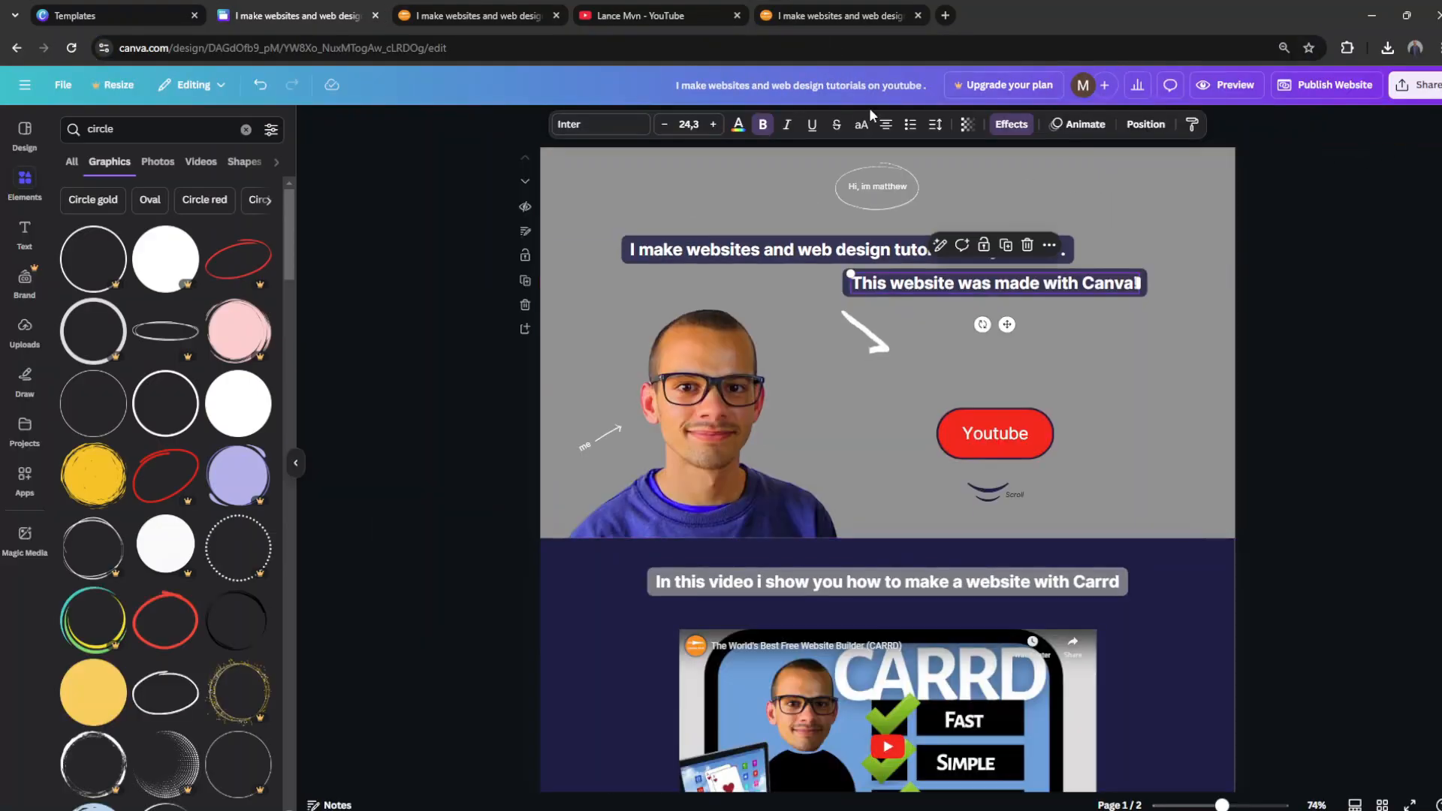
type("Lancemvn")
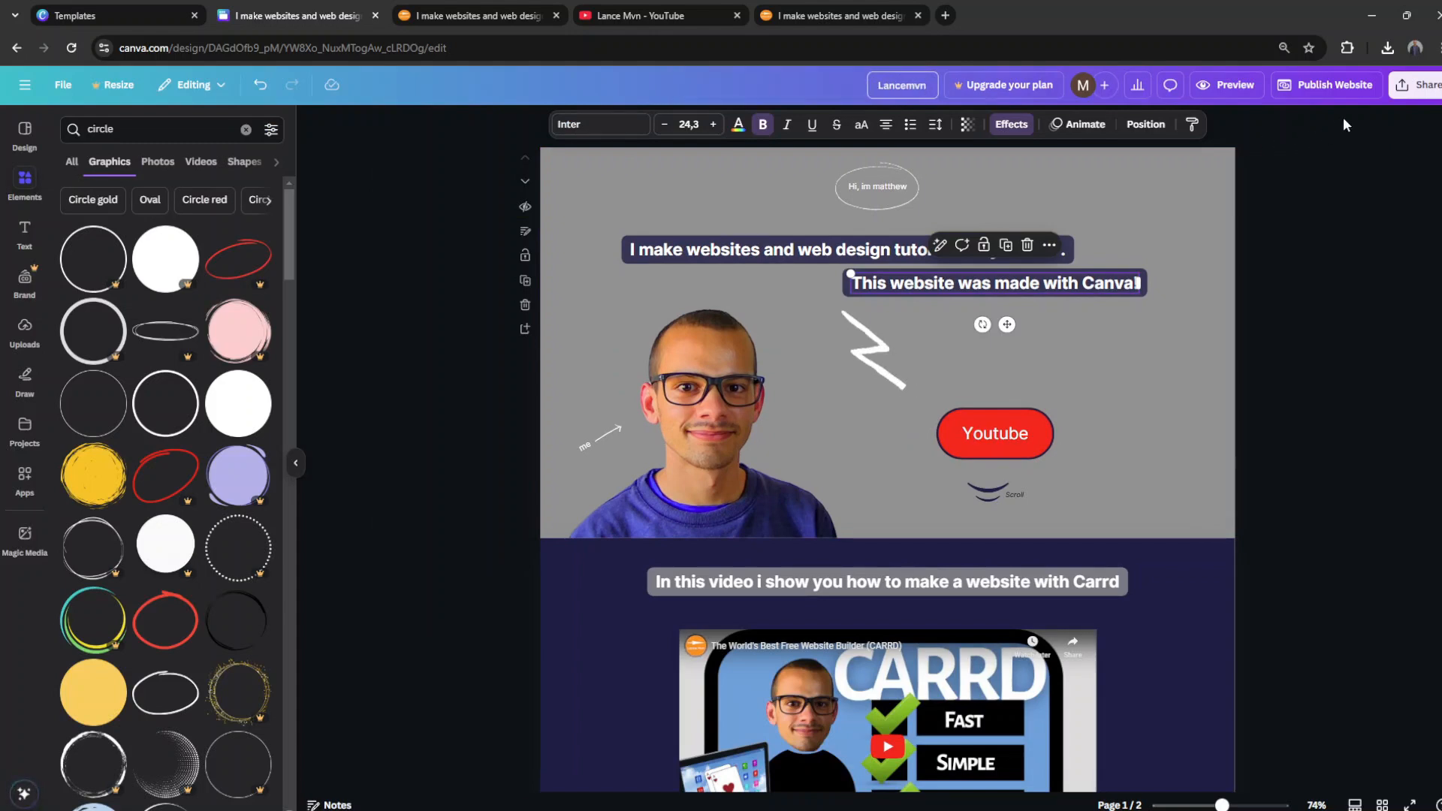
Step: Republish the website at the existing lancemvn.my.canva.site address
left_click(1339, 87)
left_click(1345, 89)
left_click(1344, 89)
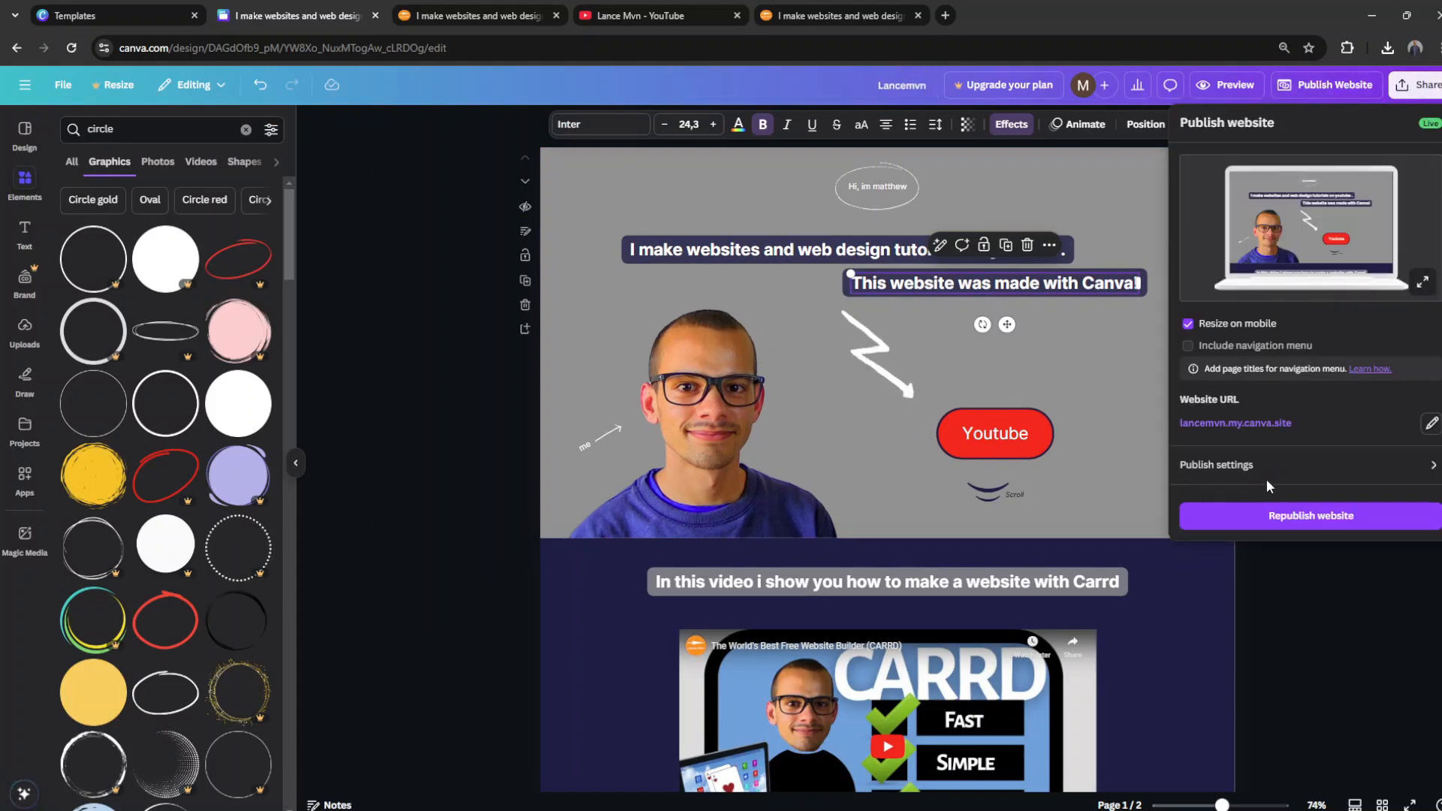
left_click(1262, 516)
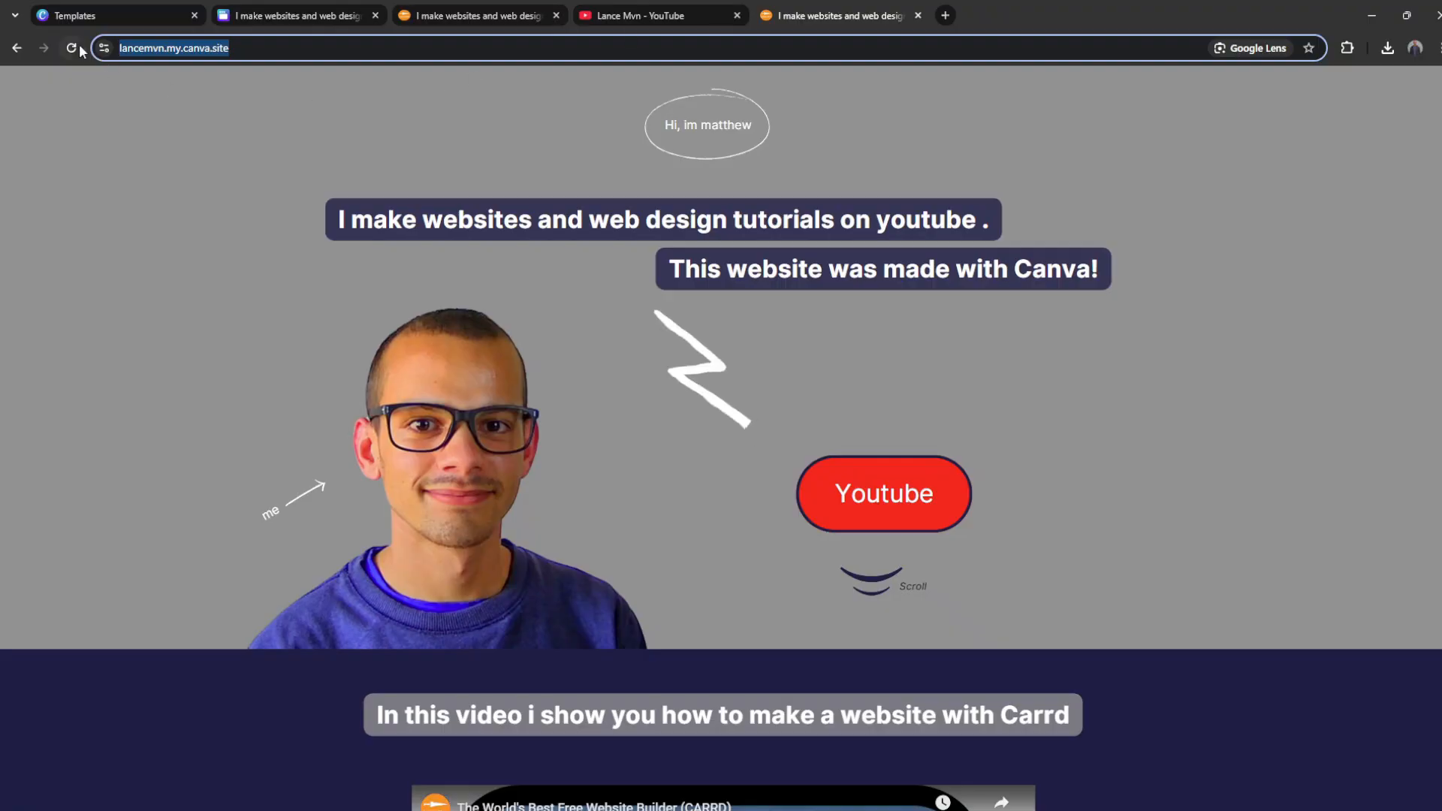
Step: Review the republished live site and its browser tab title
scroll(236, 183, "down", 5)
scroll(288, 184, "up", 5)
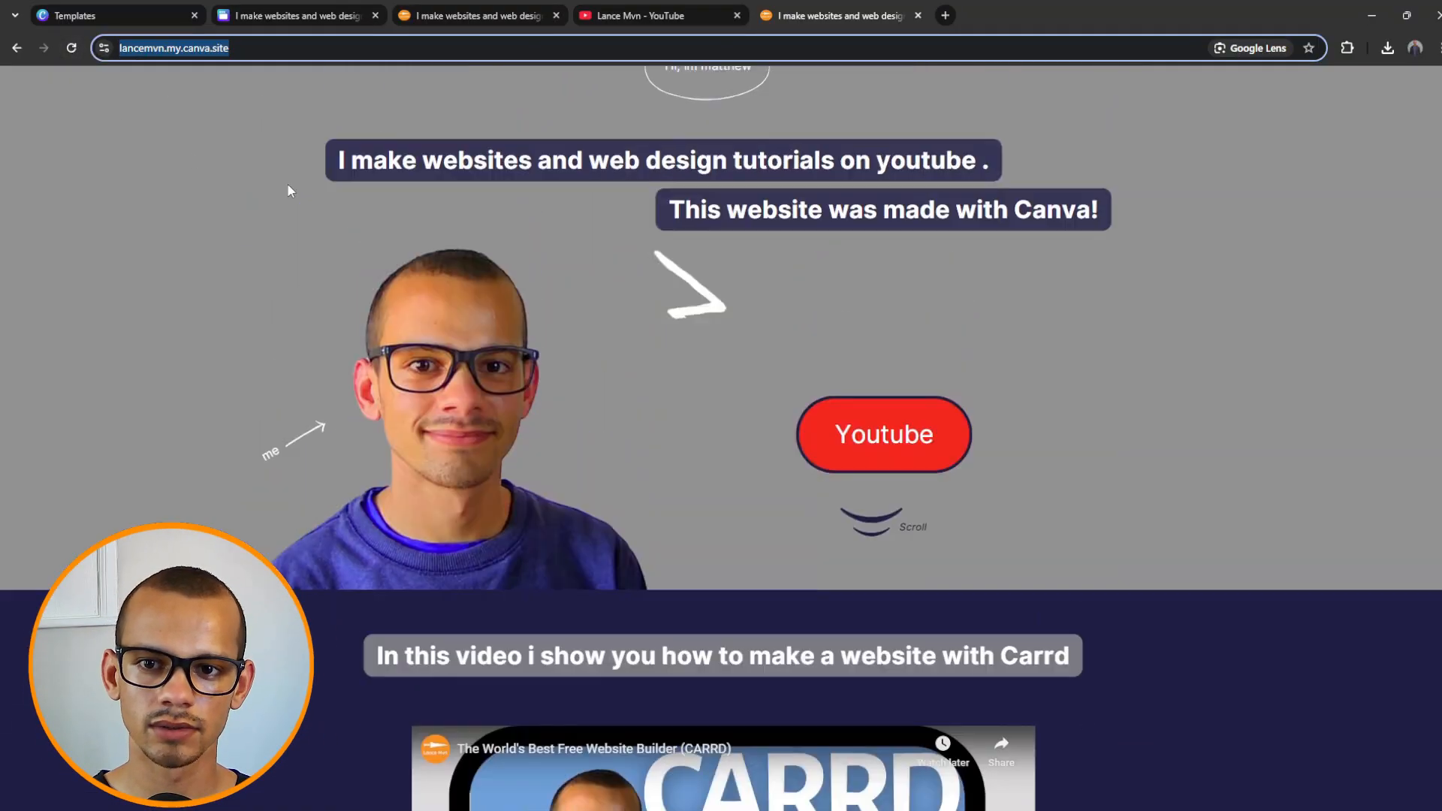
left_click(441, 42)
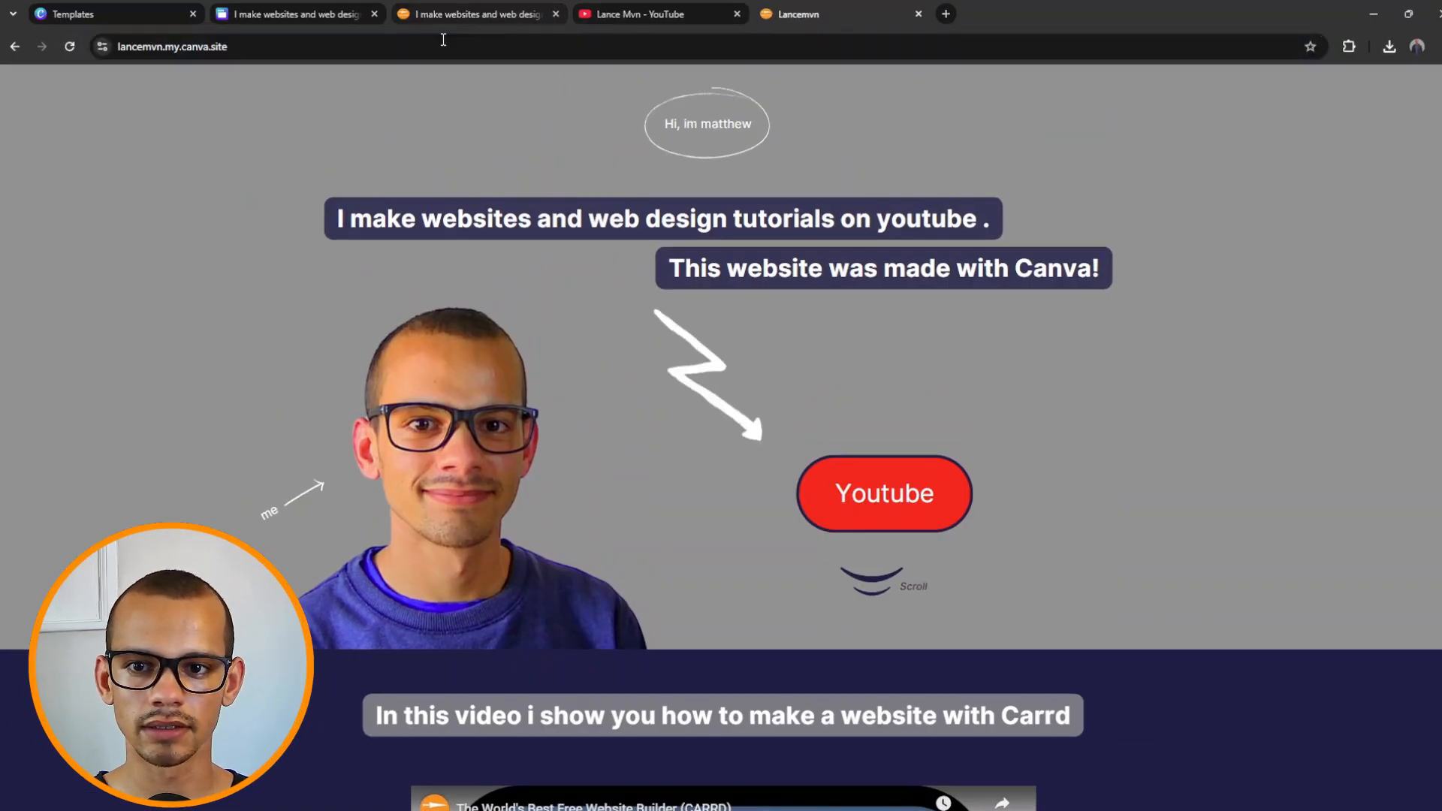